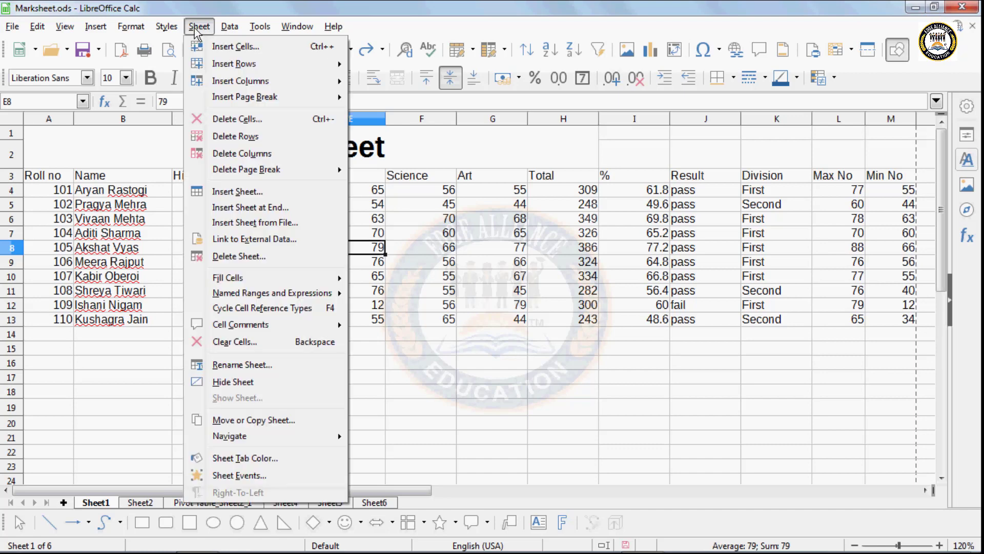
- Insert a blank cell at E8 with the existing cells shifted down, and undo the insertion
{"action": "left_click", "coordinate": [220, 49]}
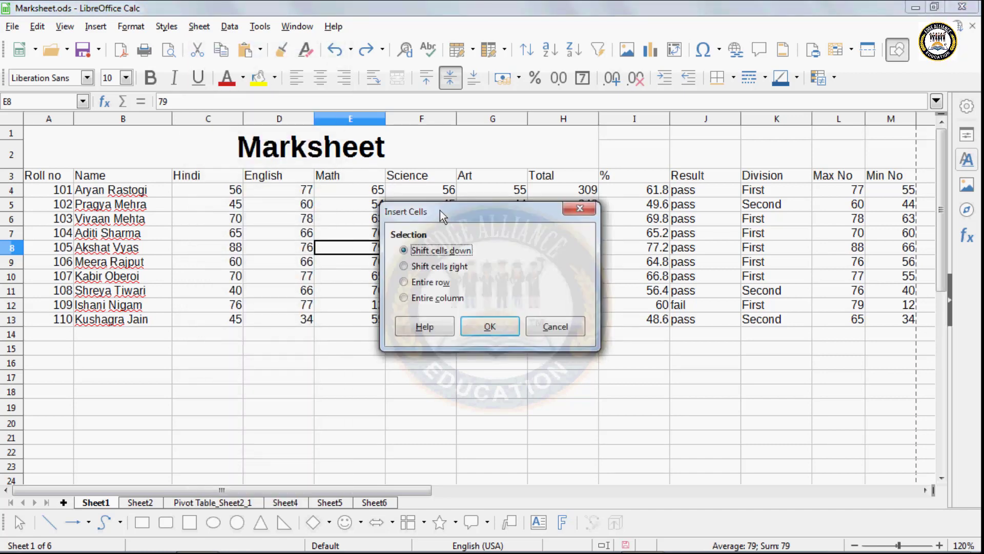
{"action": "left_click_drag", "start_coordinate": [439, 210], "coordinate": [663, 248]}
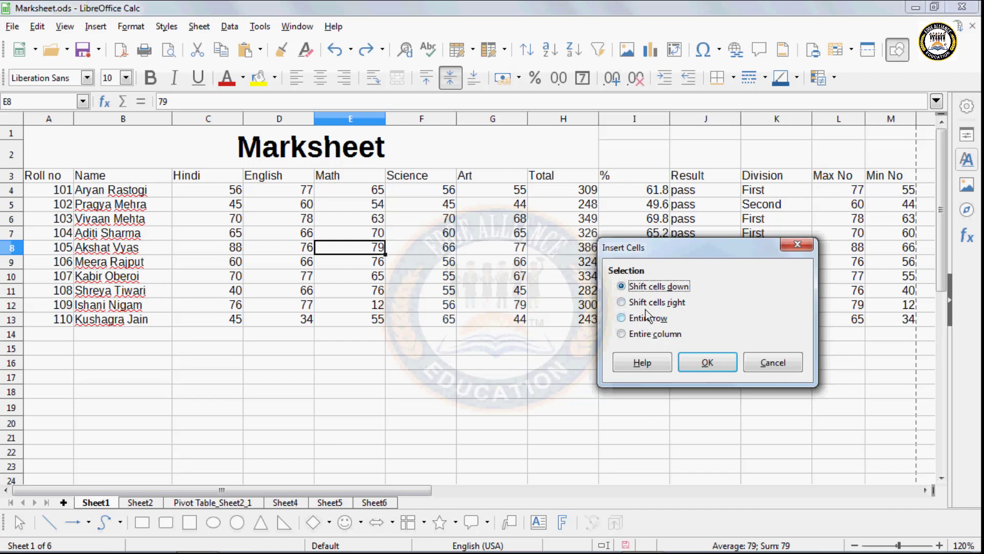
{"action": "left_click", "coordinate": [700, 364]}
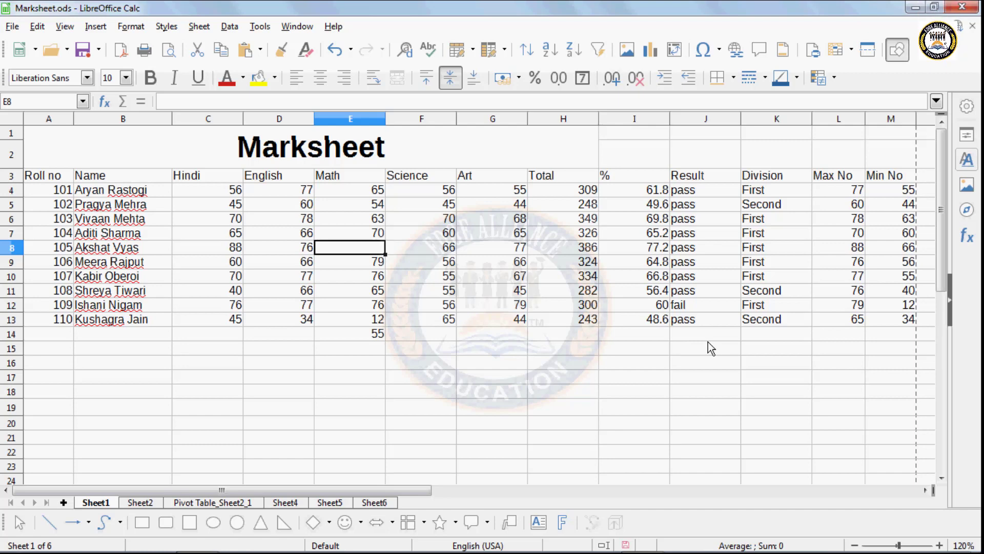
{"action": "key", "text": "ctrl+z"}
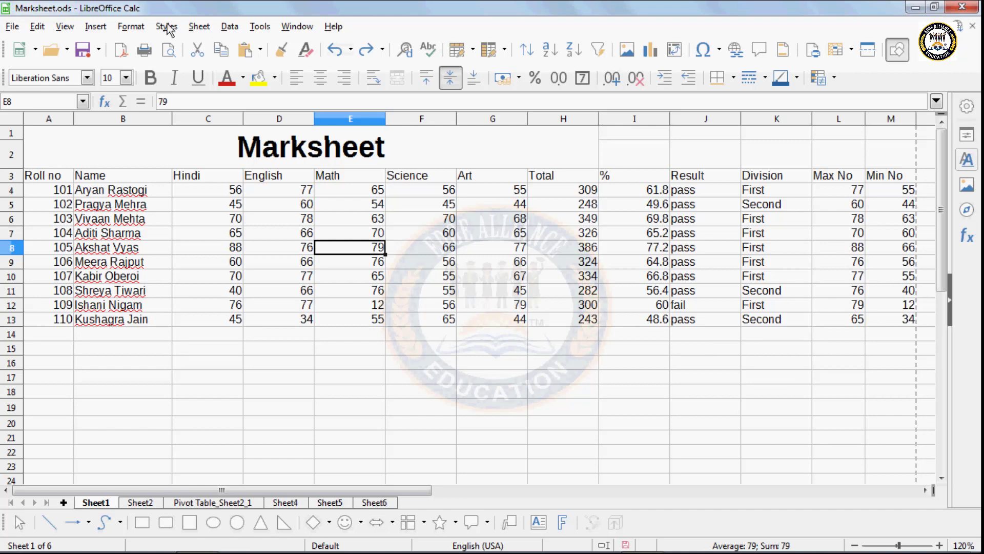
- Insert a blank cell at E8 with the existing cells shifted right, and undo the insertion
{"action": "left_click", "coordinate": [200, 27]}
{"action": "left_click", "coordinate": [224, 47]}
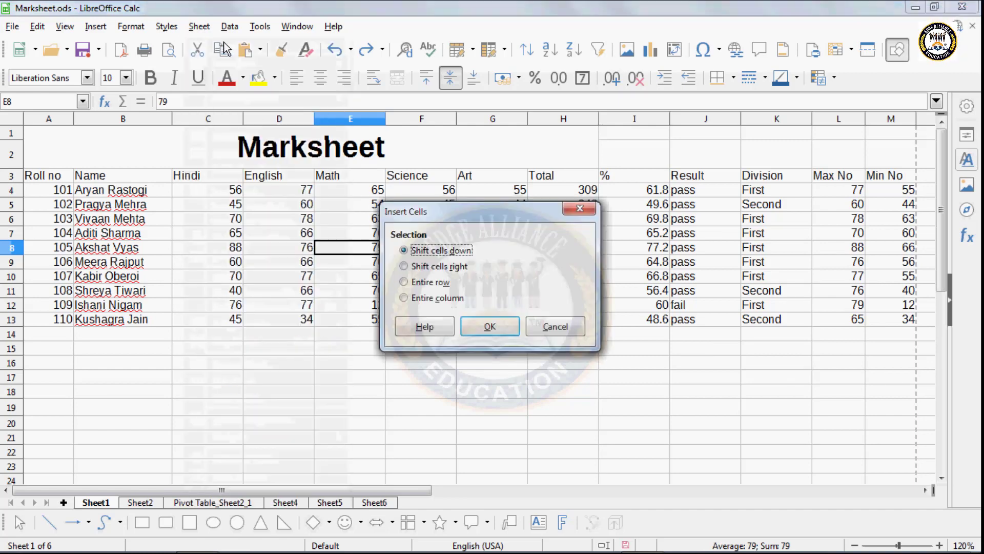
{"action": "left_click", "coordinate": [404, 266]}
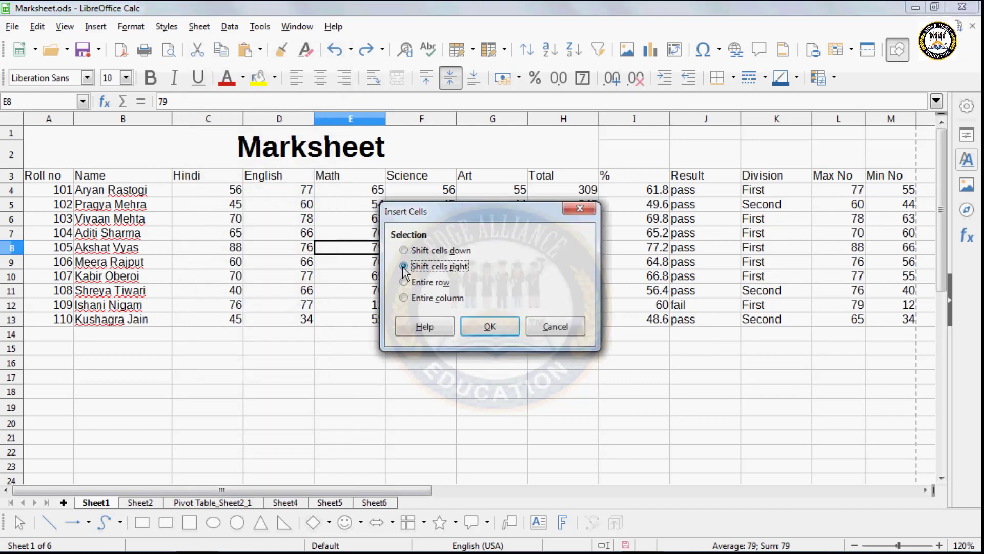
{"action": "left_click", "coordinate": [486, 327]}
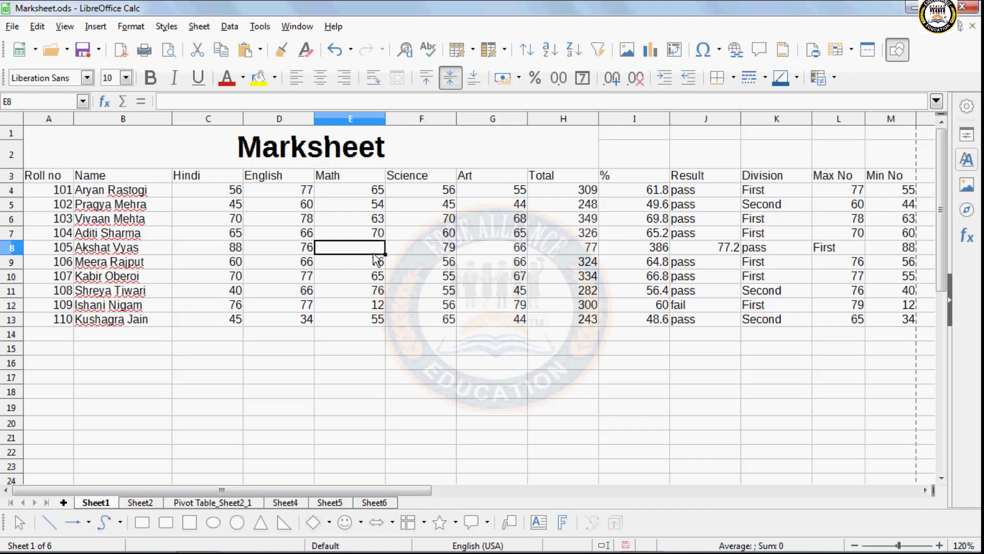
{"action": "key", "text": "ctrl+z"}
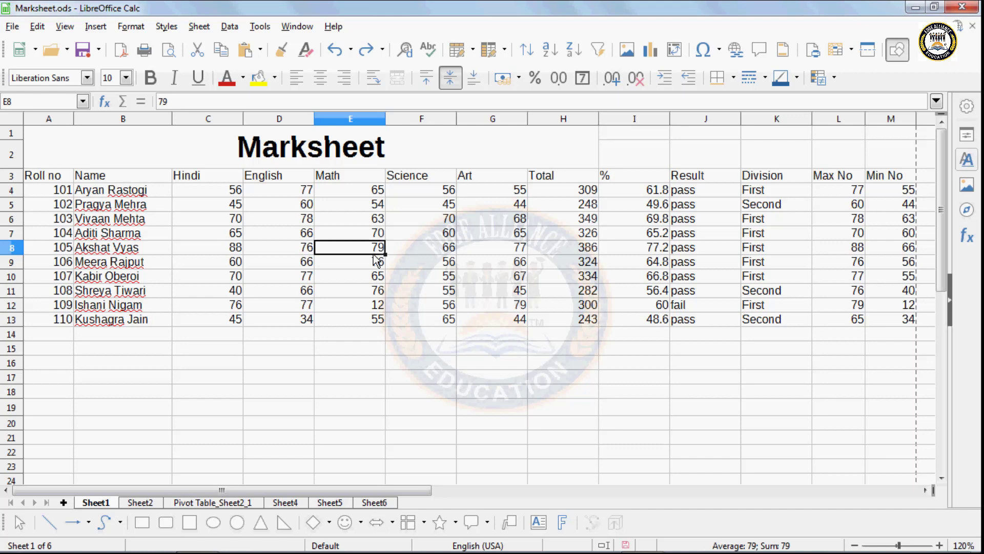
- Insert an entire row at cell E8 using Insert Cells, and undo the insertion
{"action": "left_click", "coordinate": [201, 26]}
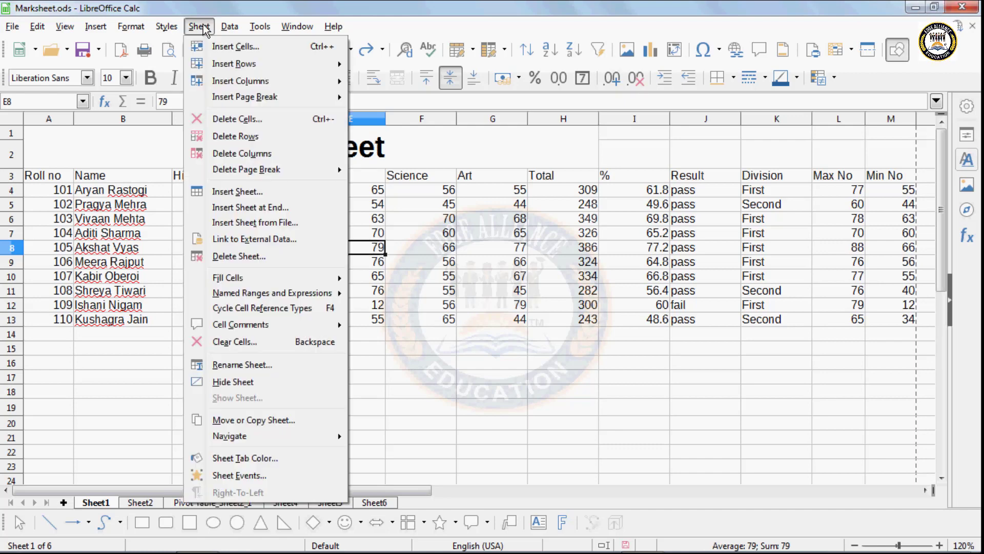
{"action": "left_click", "coordinate": [216, 50]}
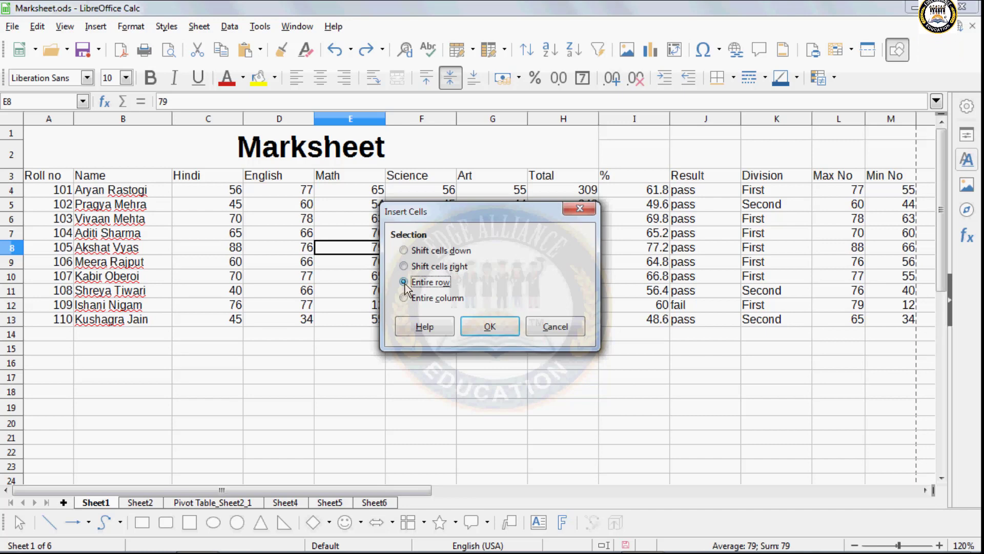
{"action": "left_click", "coordinate": [476, 337]}
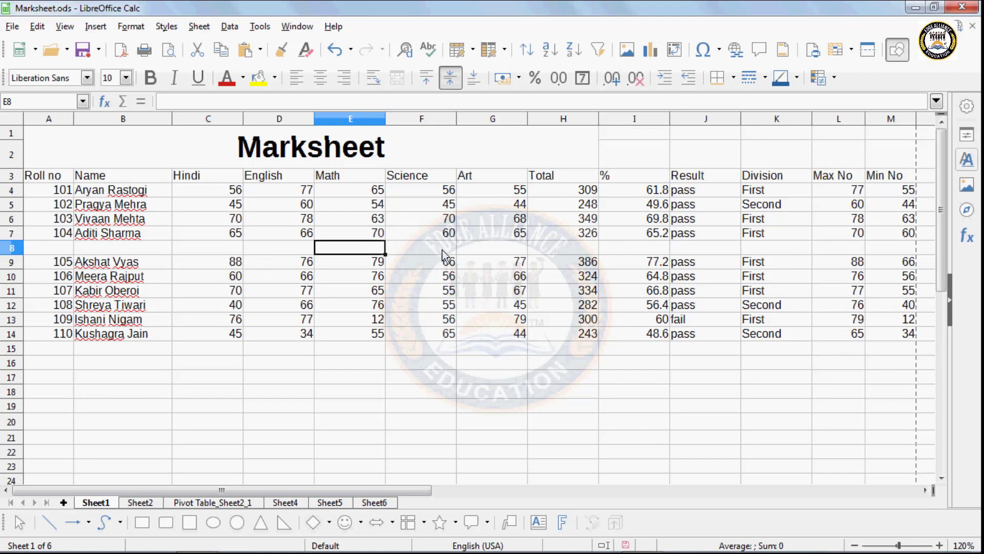
{"action": "key", "text": "ctrl+z"}
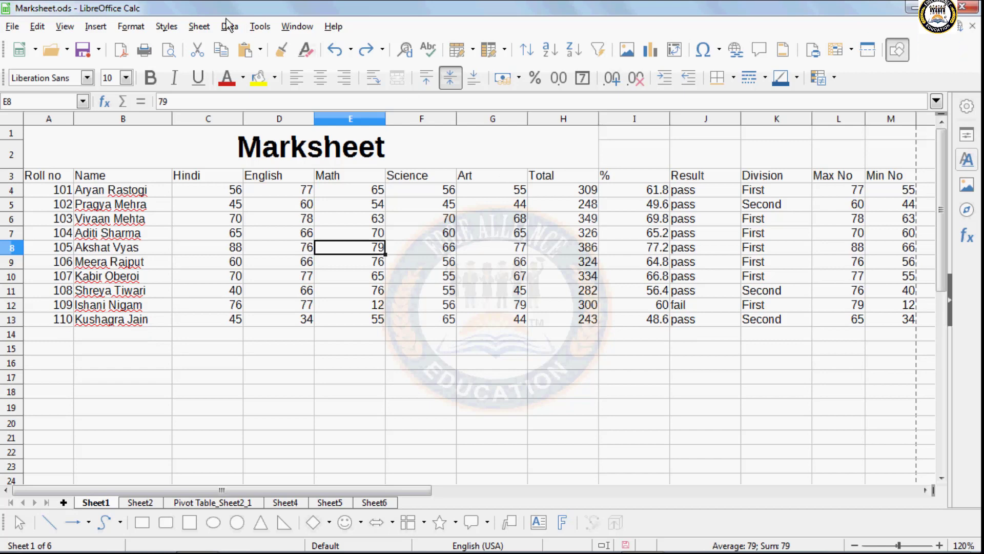
- Insert an entire column at cell E8 using Insert Cells, and undo the insertion
{"action": "left_click", "coordinate": [199, 26]}
{"action": "left_click", "coordinate": [221, 47]}
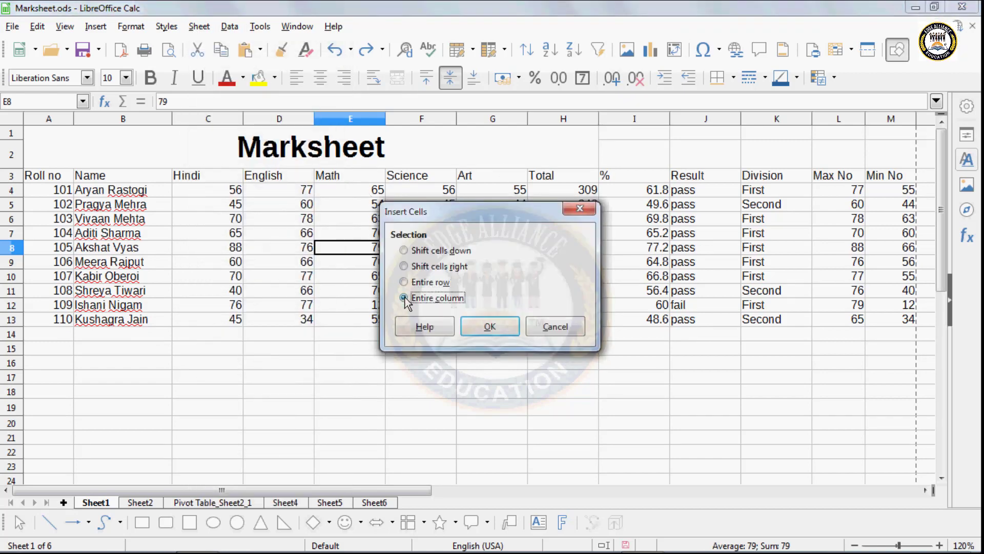
{"action": "left_click", "coordinate": [500, 326]}
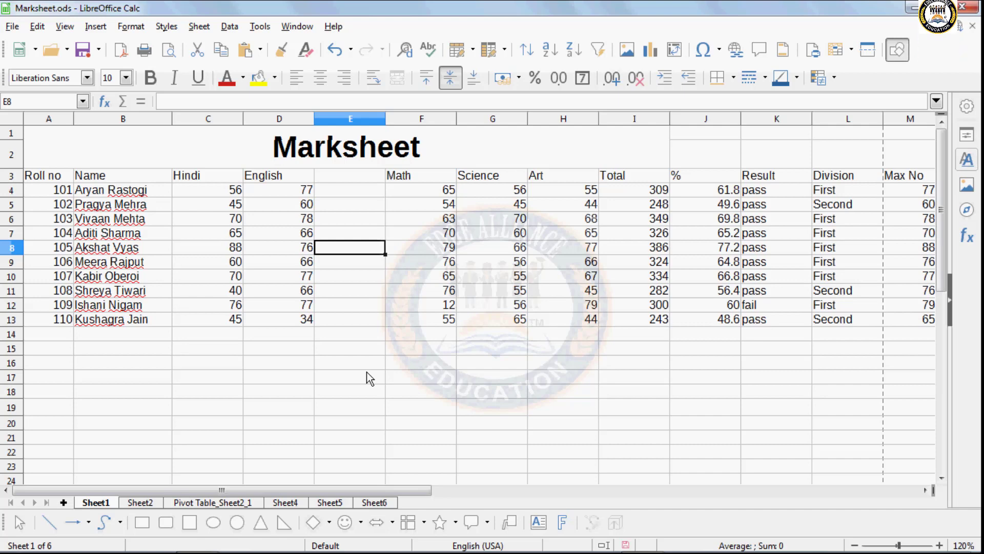
{"action": "key", "text": "ctrl+z"}
{"action": "left_click", "coordinate": [356, 280]}
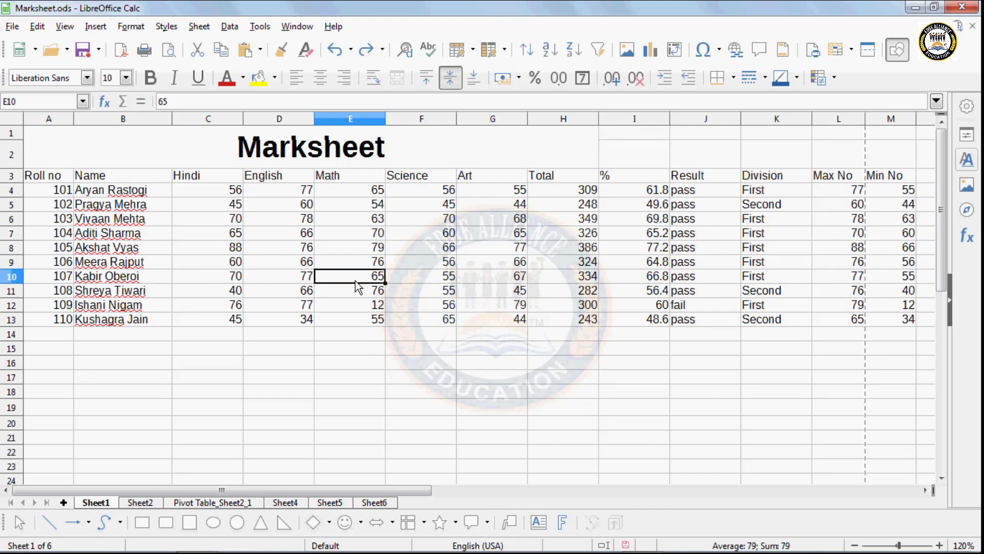
{"action": "left_click", "coordinate": [196, 28]}
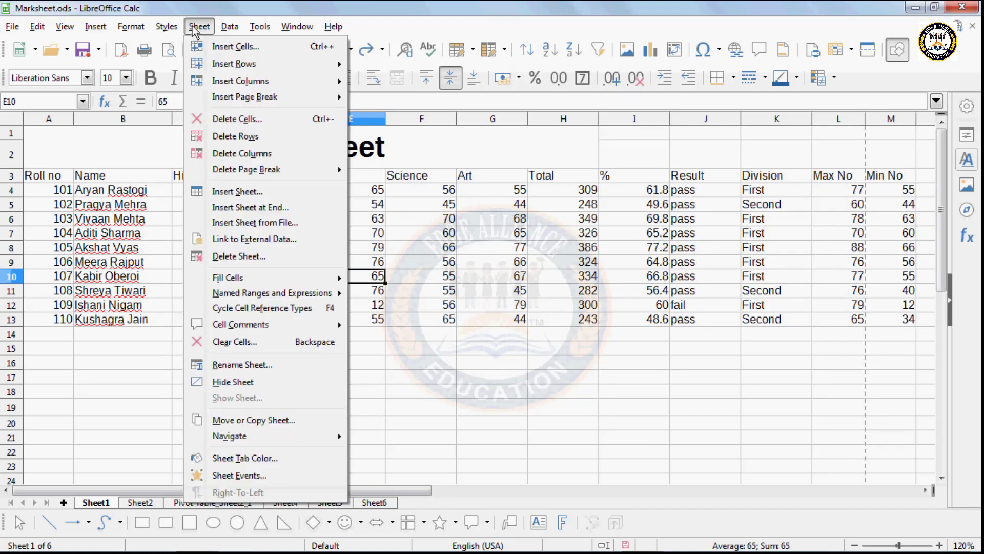
{"action": "mouse_move", "coordinate": [219, 66]}
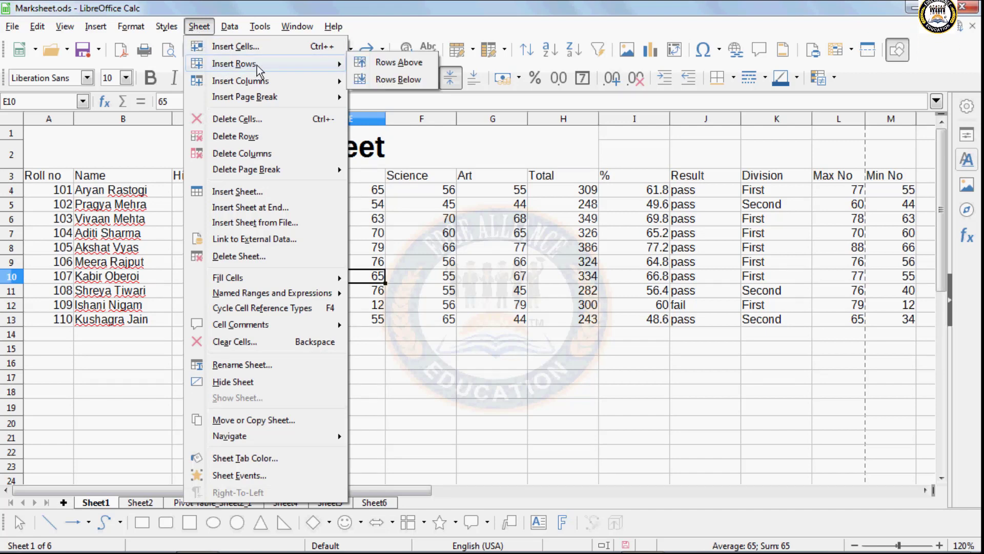
{"action": "left_click", "coordinate": [416, 270]}
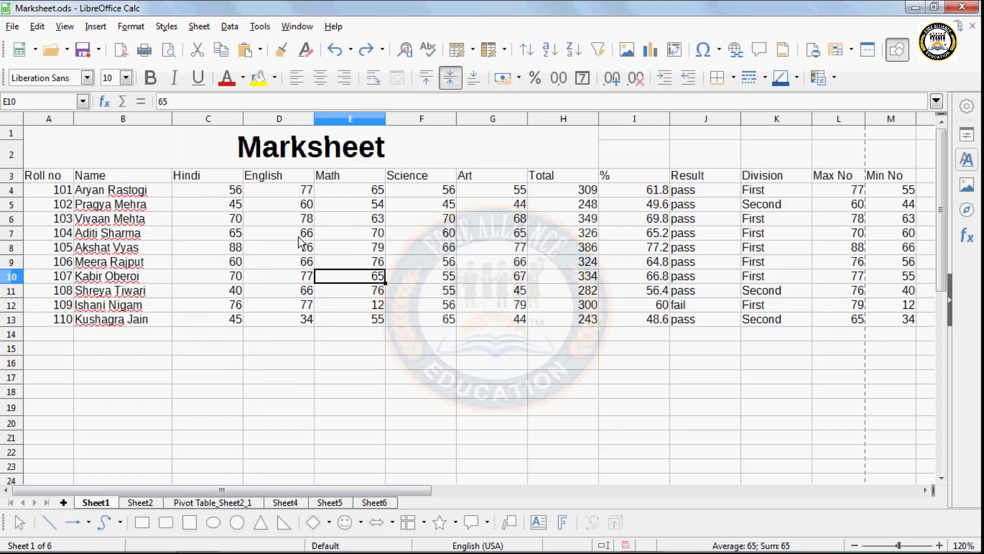
- Insert a blank row above roll number 105 in row 8, and undo the insertion
{"action": "left_click", "coordinate": [101, 252]}
{"action": "left_click", "coordinate": [189, 28]}
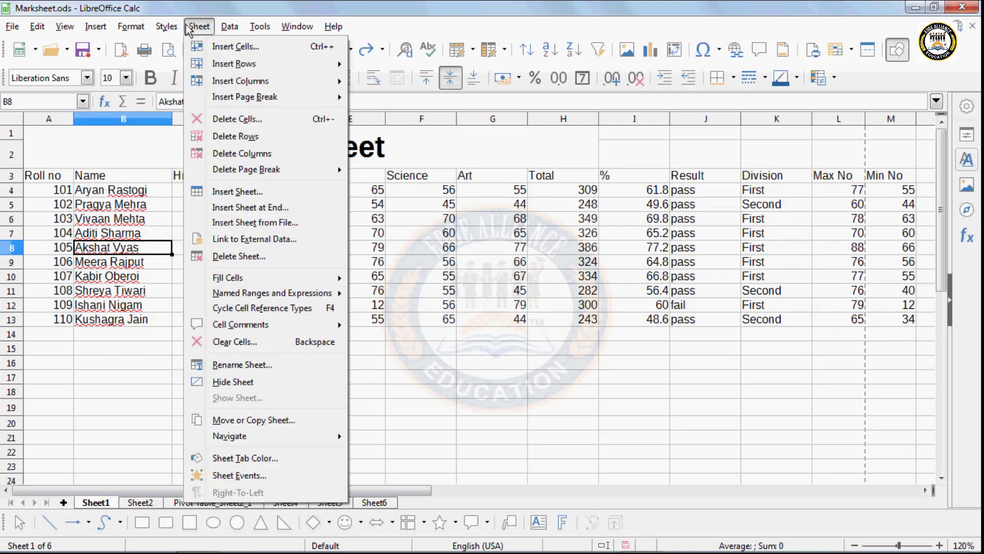
{"action": "mouse_move", "coordinate": [225, 64]}
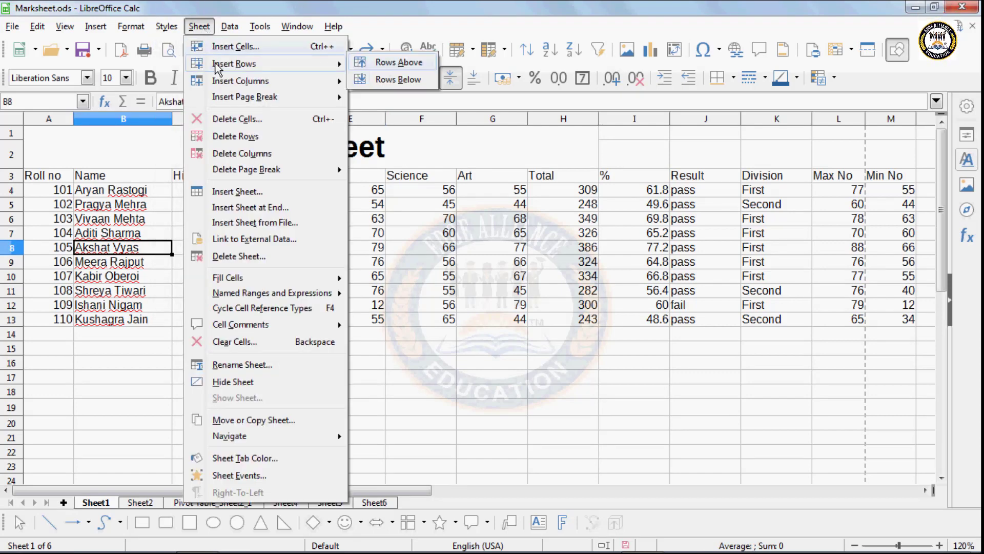
{"action": "left_click", "coordinate": [403, 63]}
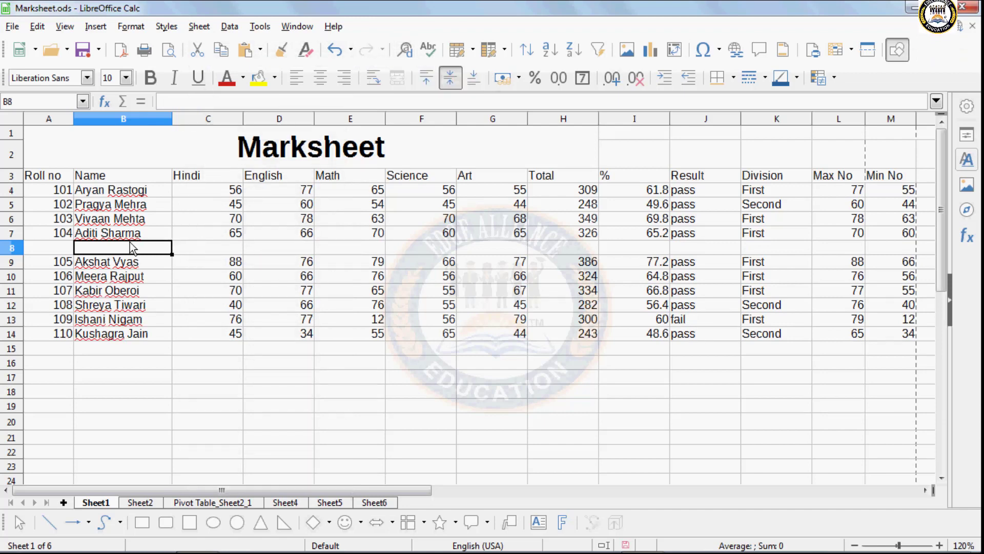
{"action": "key", "text": "ctrl+z"}
- Insert a blank row below roll number 105 in row 8
{"action": "left_click", "coordinate": [229, 26]}
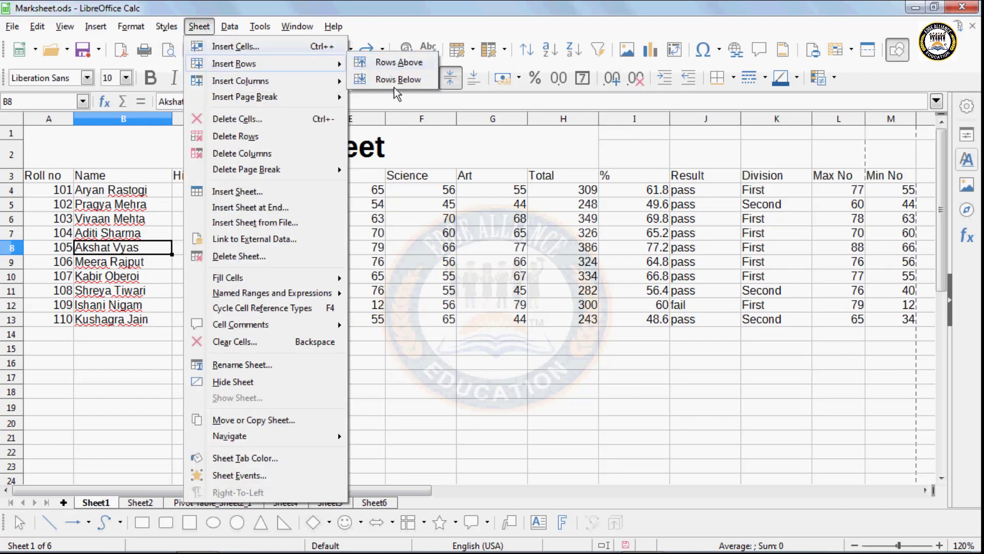
{"action": "left_click", "coordinate": [396, 81]}
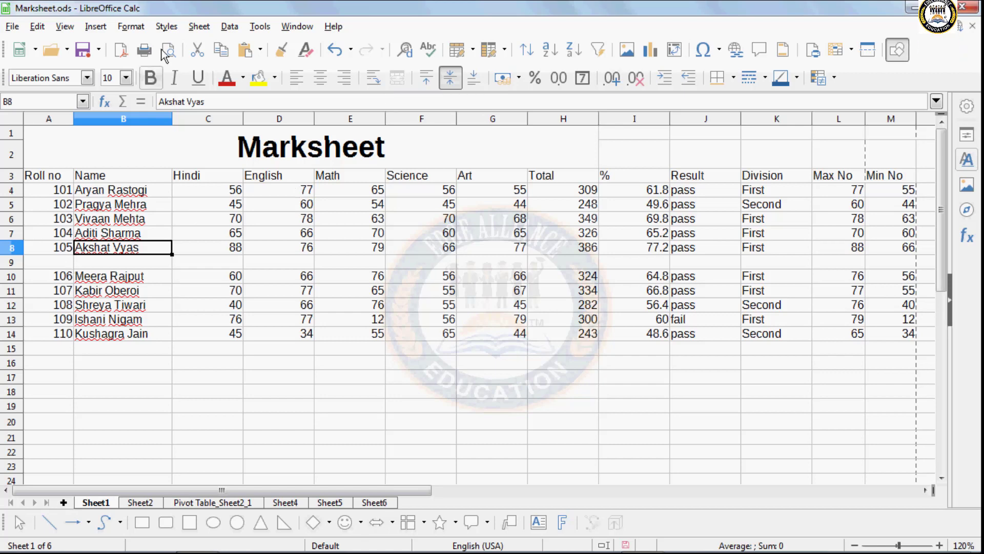
- Insert a blank column before the Name column, and undo the insertion
{"action": "left_click", "coordinate": [197, 27]}
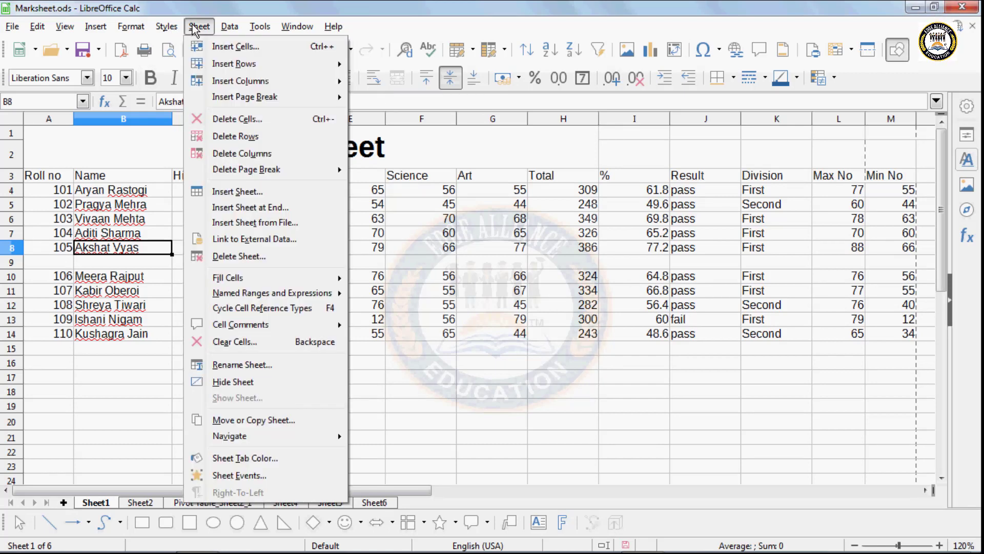
{"action": "mouse_move", "coordinate": [230, 85]}
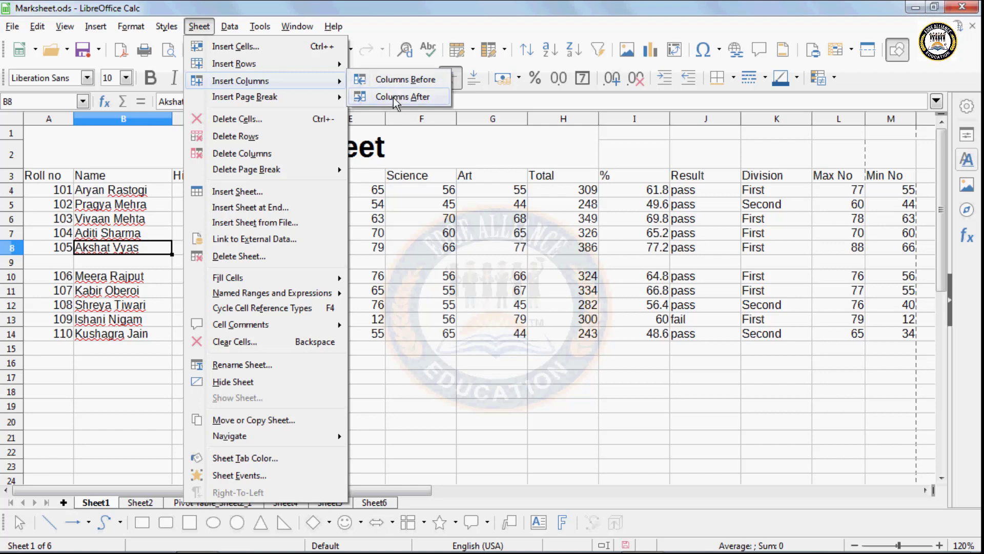
{"action": "left_click", "coordinate": [393, 81]}
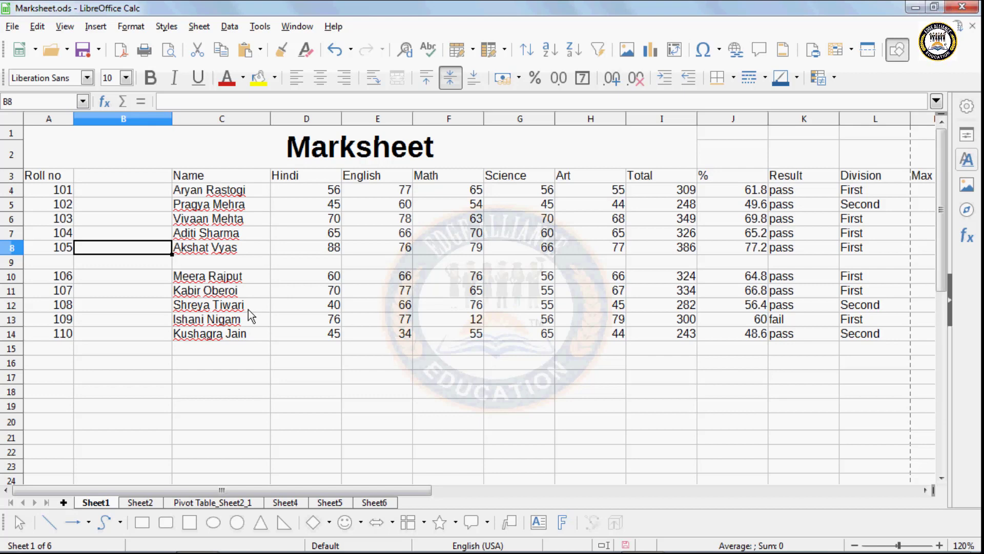
{"action": "key", "text": "ctrl+z"}
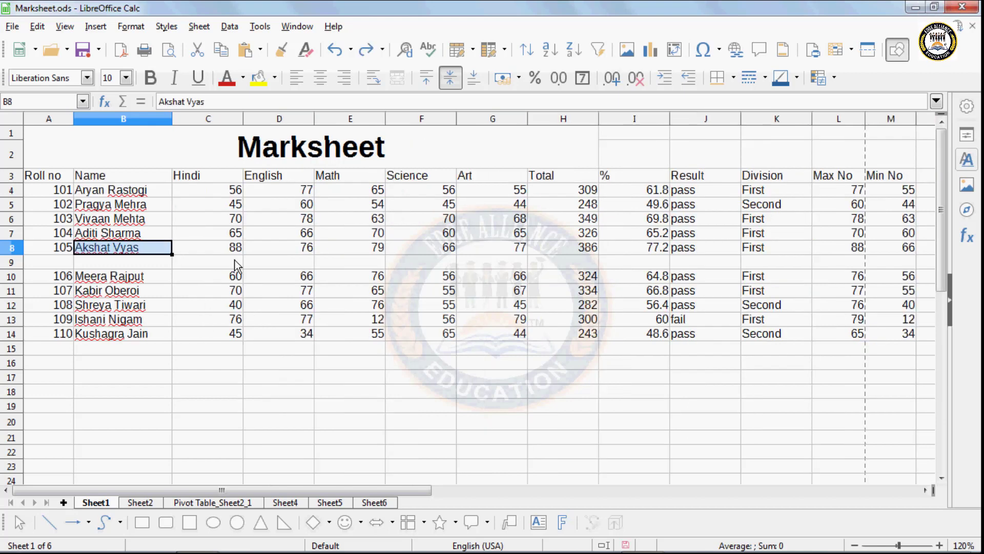
- Insert a blank column after the Name column, between Name and Hindi
{"action": "left_click", "coordinate": [152, 219]}
{"action": "left_click", "coordinate": [200, 26]}
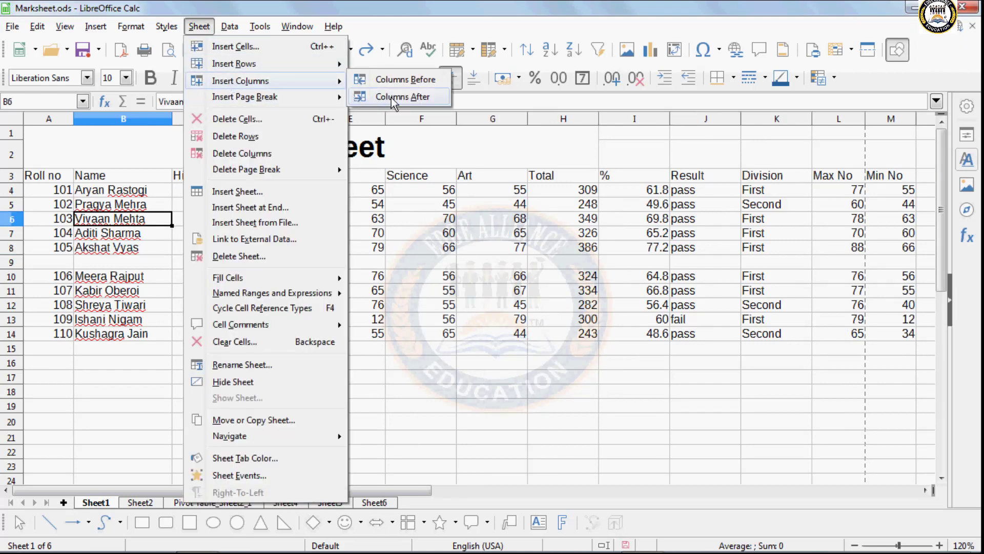
{"action": "left_click", "coordinate": [392, 97]}
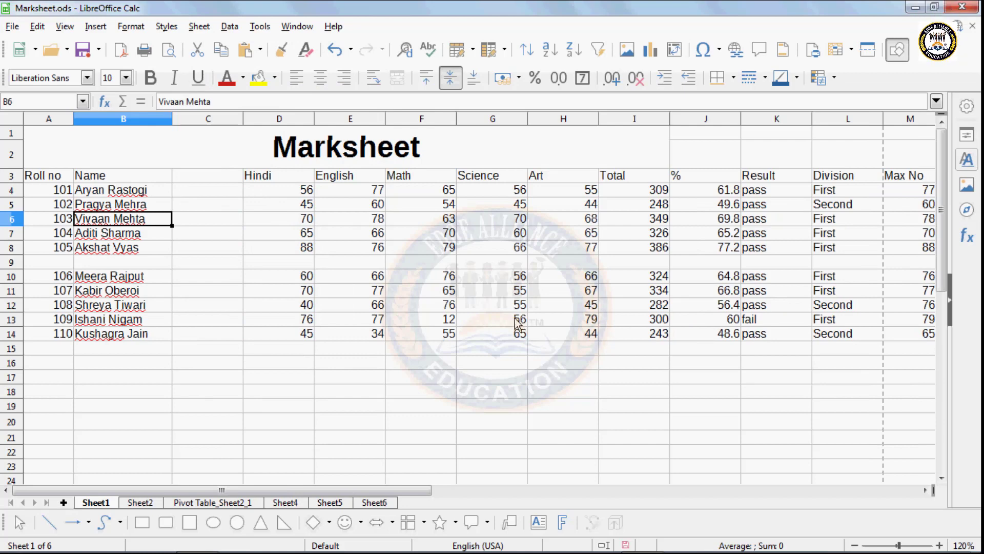
- Delete cell E6 in the English column with the Shift cells up option
{"action": "left_click", "coordinate": [199, 26]}
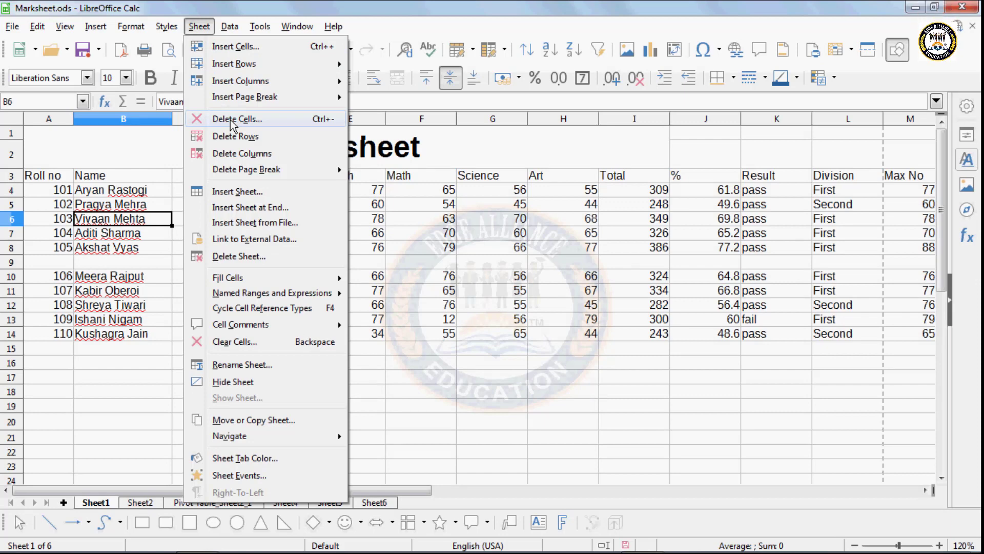
{"action": "left_click", "coordinate": [399, 241]}
{"action": "left_click", "coordinate": [368, 220]}
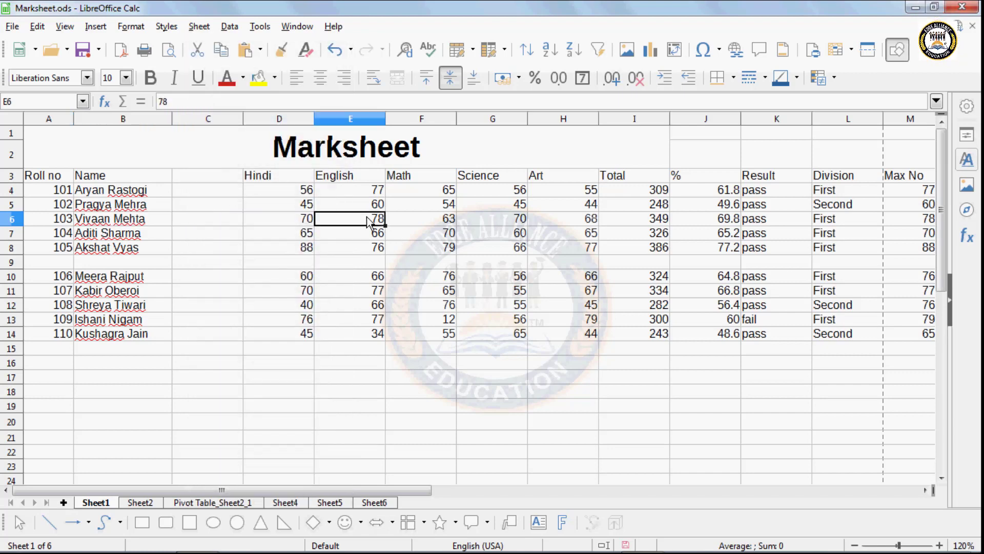
{"action": "left_click", "coordinate": [166, 26]}
{"action": "mouse_move", "coordinate": [199, 27]}
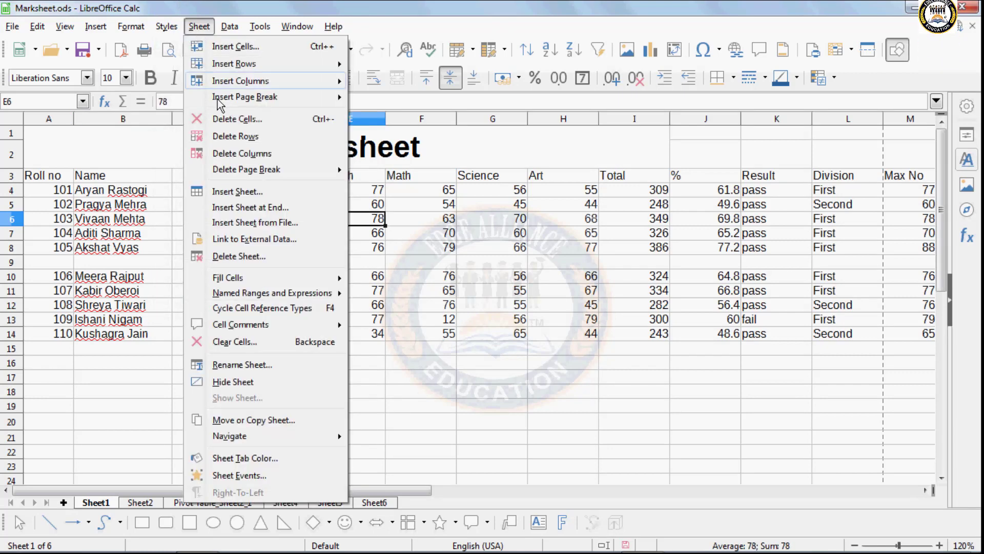
{"action": "left_click", "coordinate": [237, 119]}
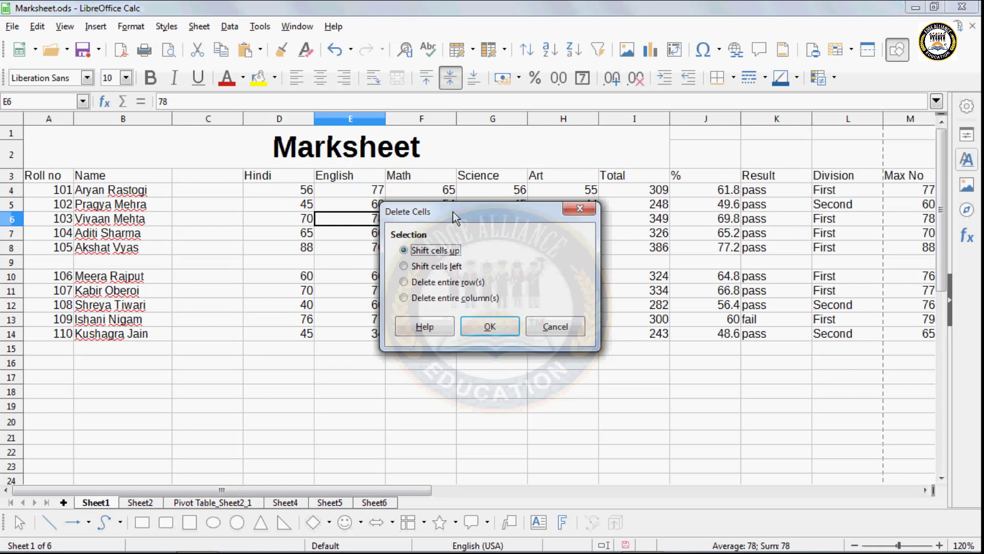
{"action": "left_click_drag", "start_coordinate": [454, 211], "coordinate": [645, 232]}
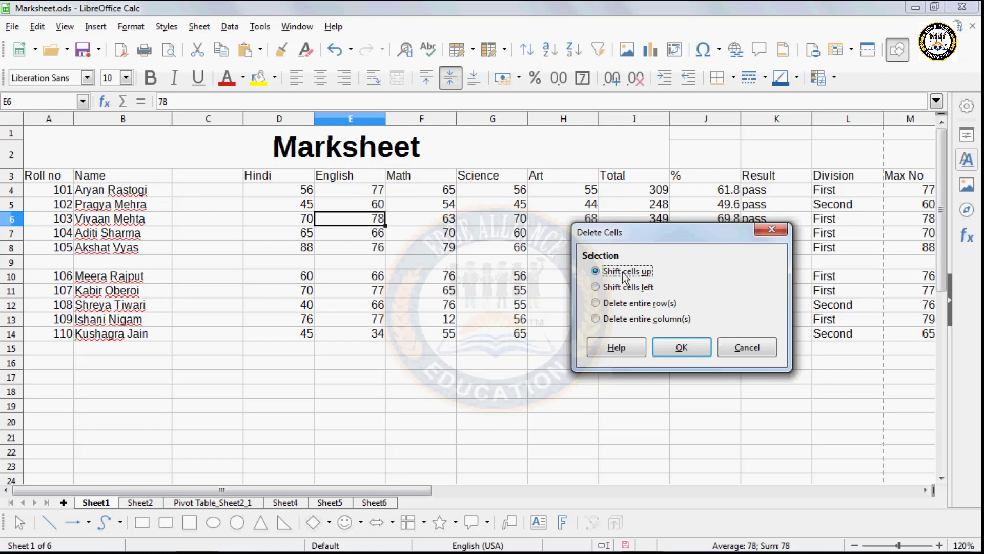
{"action": "left_click", "coordinate": [660, 347]}
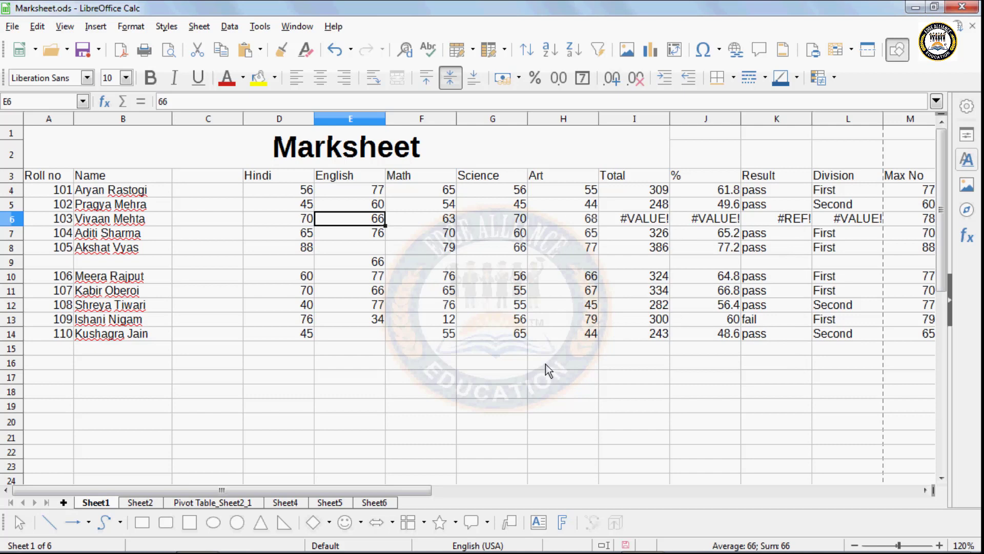
- Undo the last deletion of cell E6 in the English column
{"action": "key", "text": "ctrl+z"}
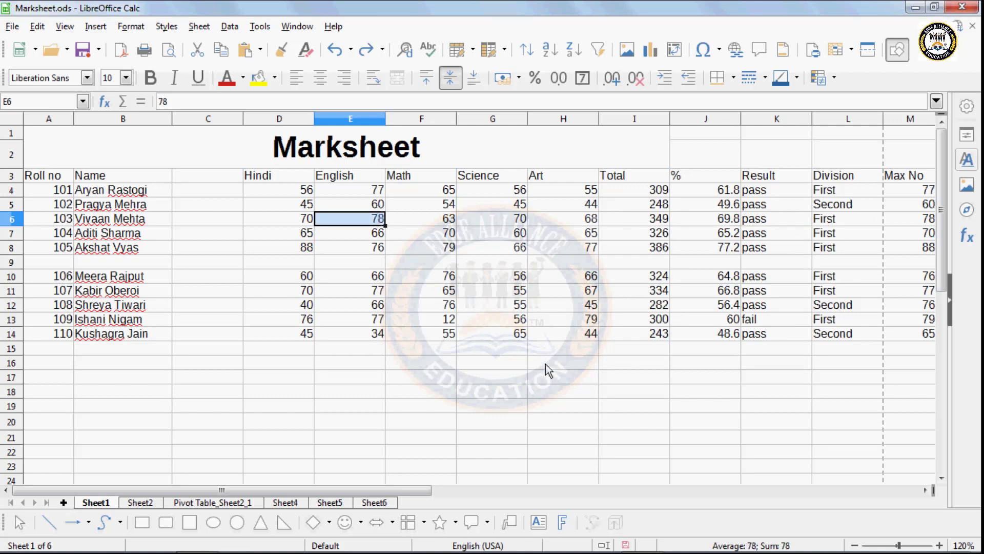
- Delete cell E6 with the Shift cells left option, and undo the deletion
{"action": "left_click", "coordinate": [200, 26]}
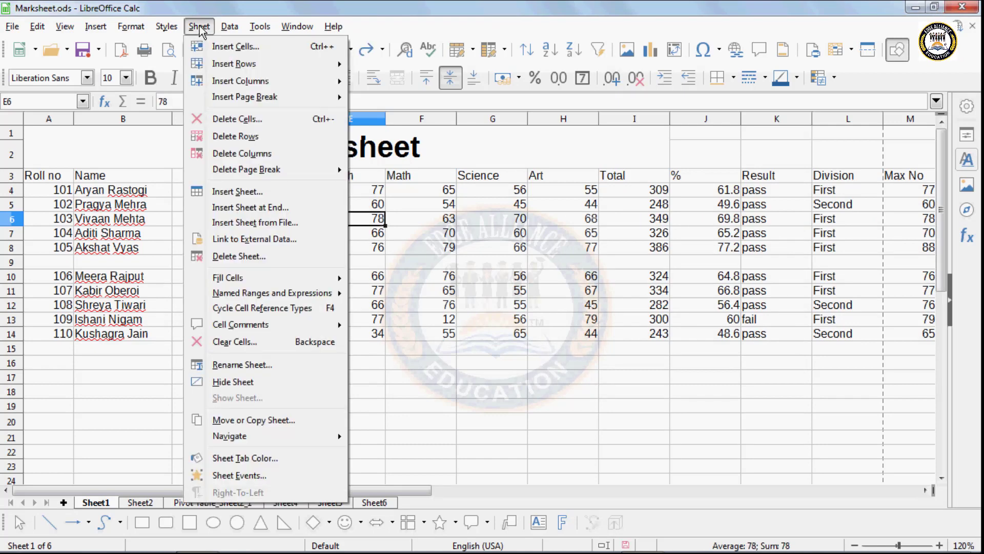
{"action": "left_click", "coordinate": [244, 119]}
{"action": "left_click", "coordinate": [421, 267]}
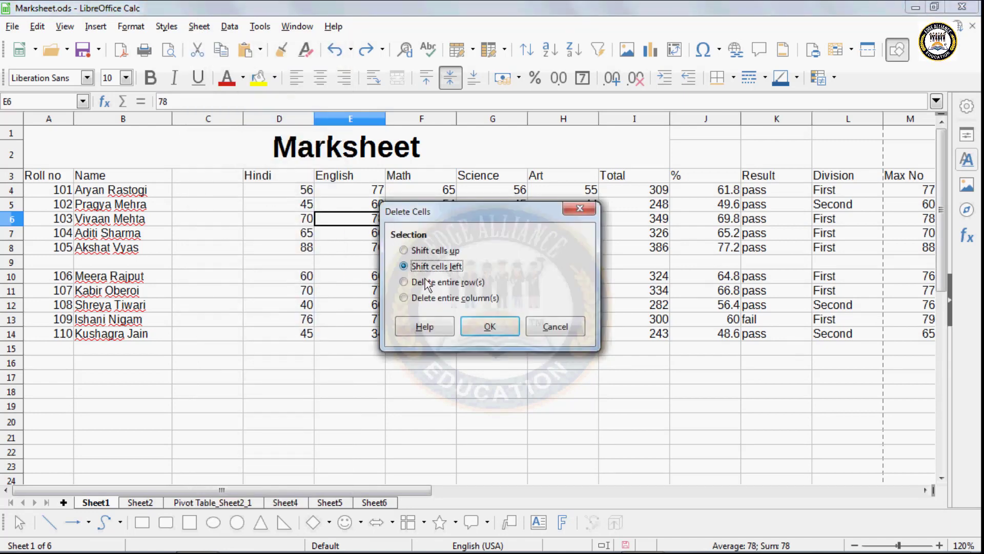
{"action": "left_click", "coordinate": [486, 328]}
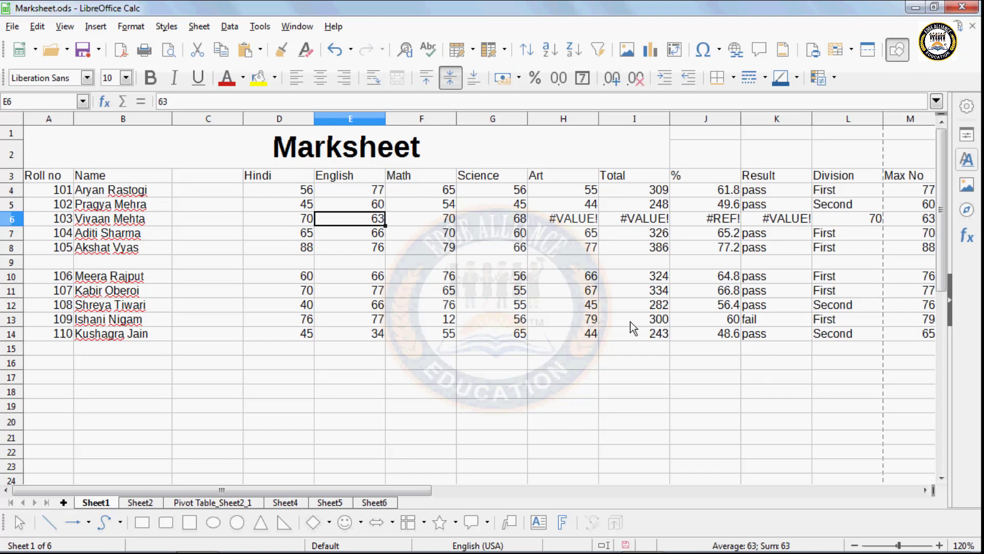
{"action": "key", "text": "ctrl+z"}
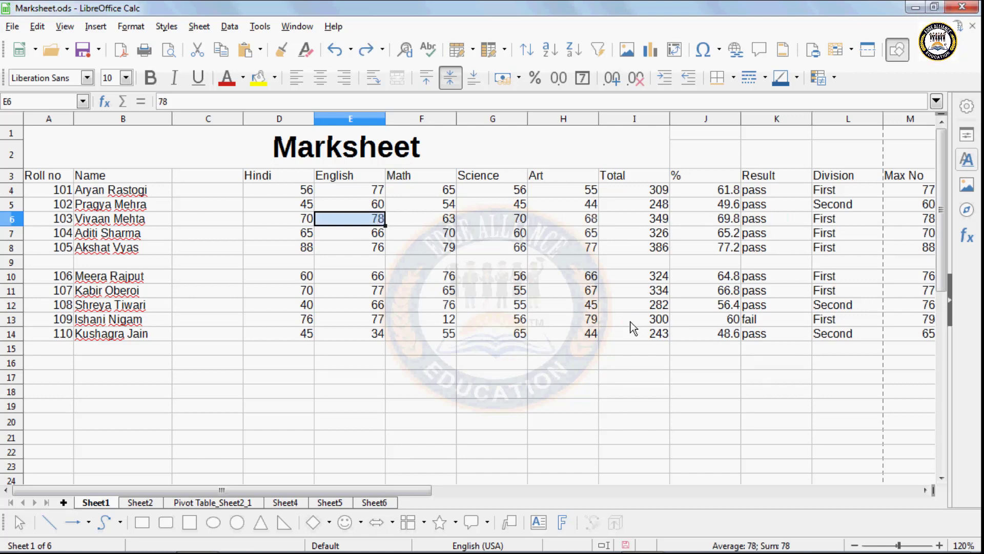
- Delete the whole row containing cell E6 with the Delete entire row(s) option, and undo the deletion
{"action": "left_click", "coordinate": [199, 26]}
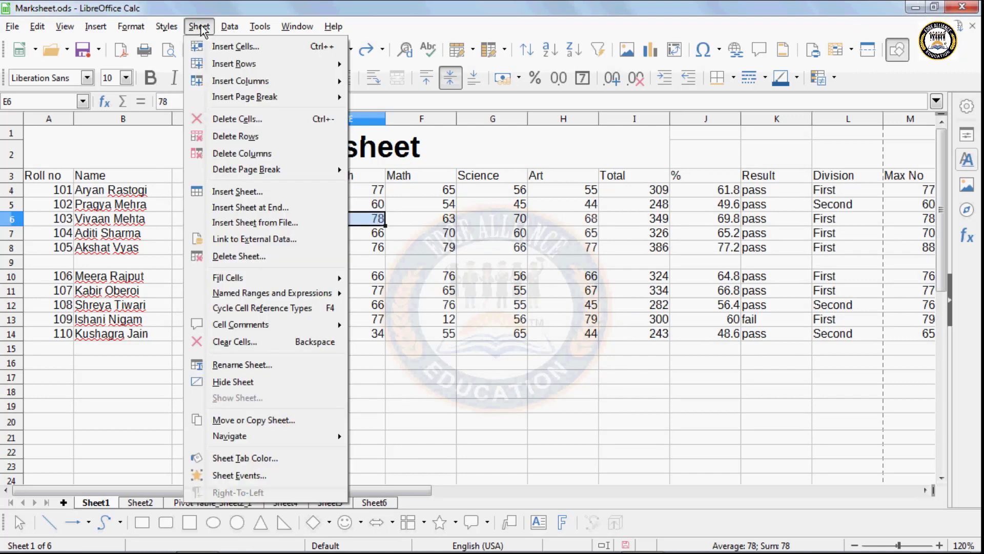
{"action": "left_click", "coordinate": [241, 118]}
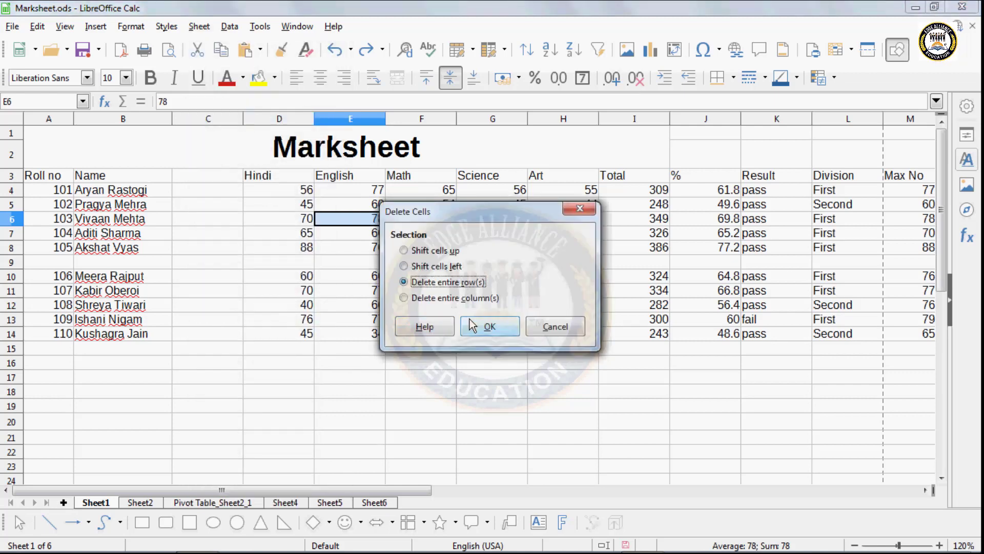
{"action": "left_click", "coordinate": [490, 326]}
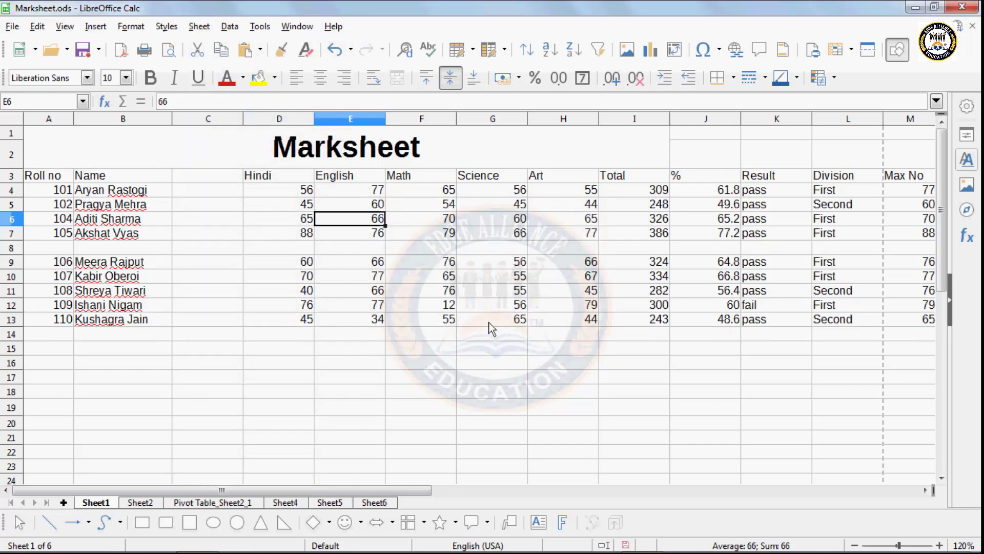
{"action": "key", "text": "ctrl+z"}
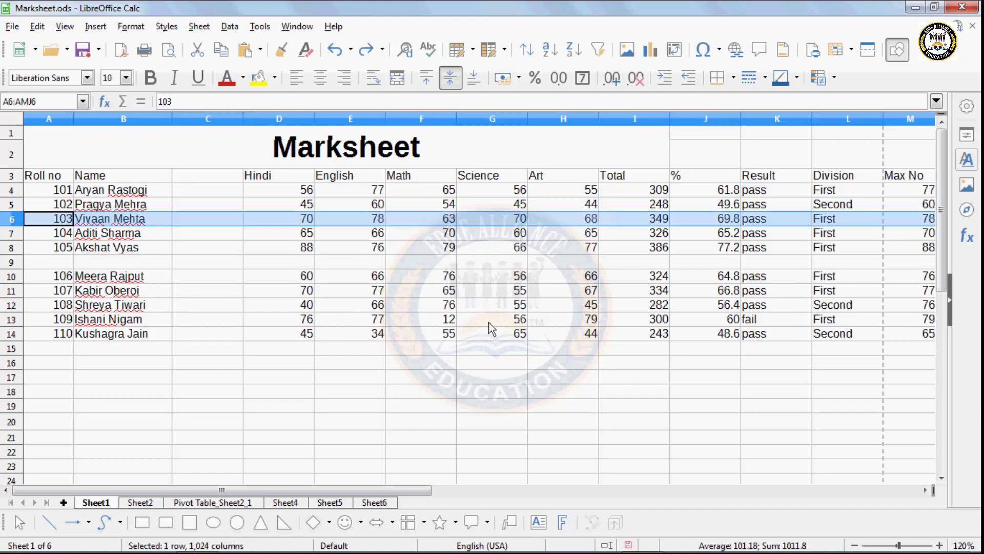
- Delete the whole English column from cell E6 with the Delete entire column(s) option, and undo the deletion
{"action": "left_click", "coordinate": [318, 218]}
{"action": "left_click", "coordinate": [199, 26]}
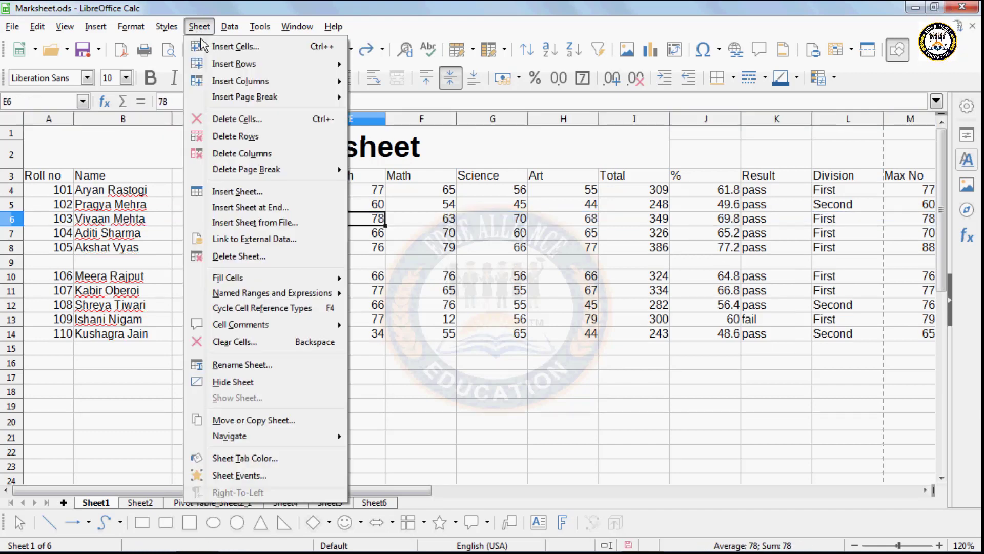
{"action": "left_click", "coordinate": [255, 122]}
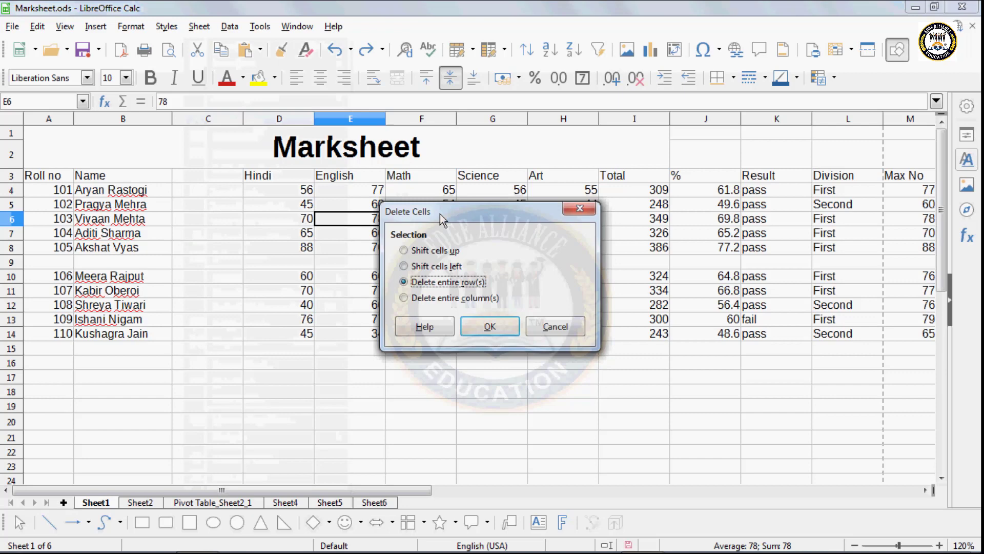
{"action": "left_click", "coordinate": [434, 297]}
{"action": "left_click", "coordinate": [474, 322]}
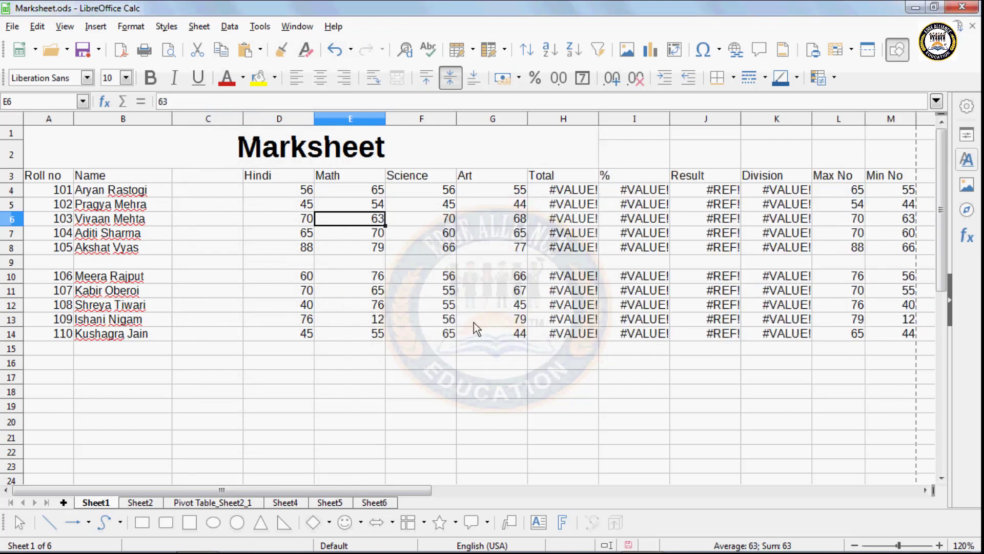
{"action": "key", "text": "ctrl+z"}
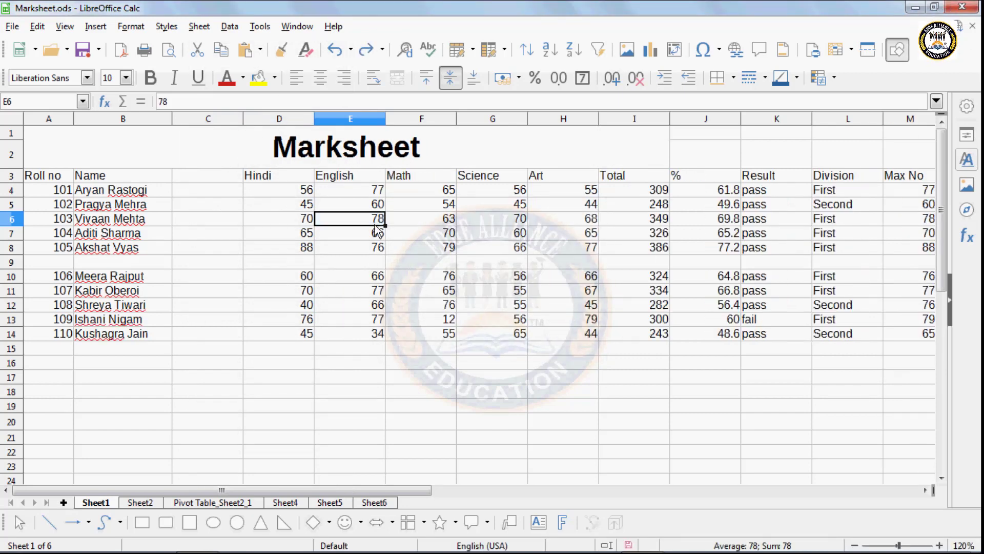
- Insert a row page break above row 8, using cell F8 in the Math column
{"action": "left_click", "coordinate": [199, 26]}
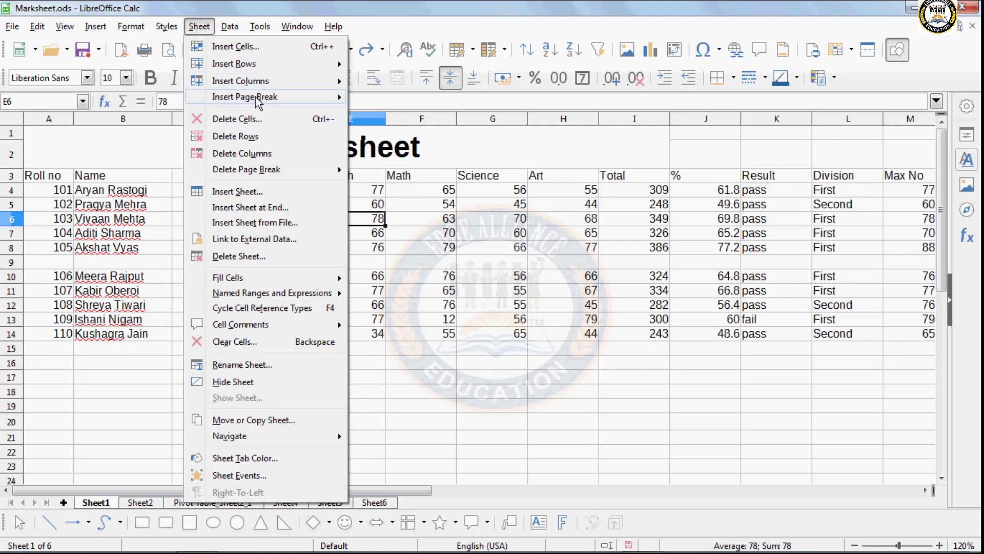
{"action": "mouse_move", "coordinate": [256, 99]}
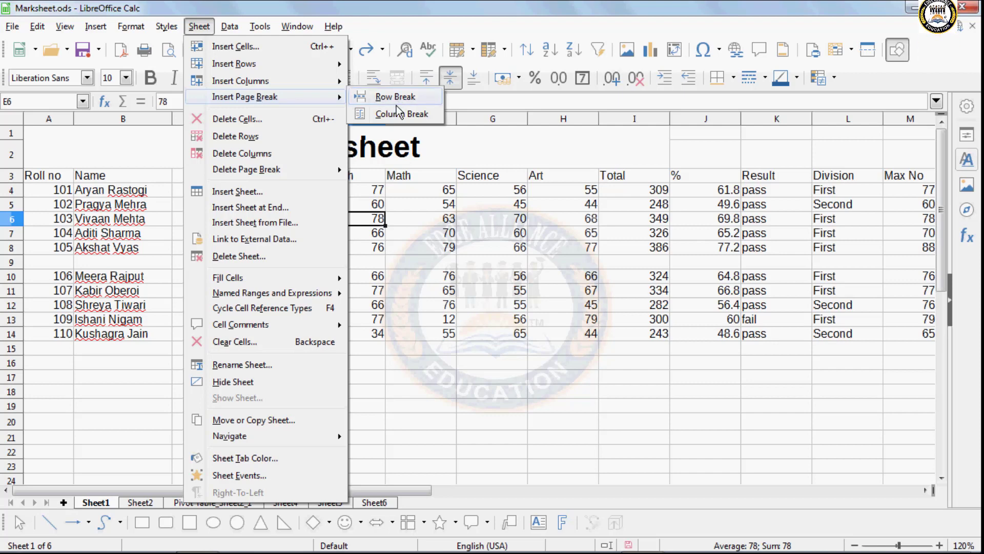
{"action": "left_click", "coordinate": [447, 243]}
{"action": "left_click", "coordinate": [448, 249]}
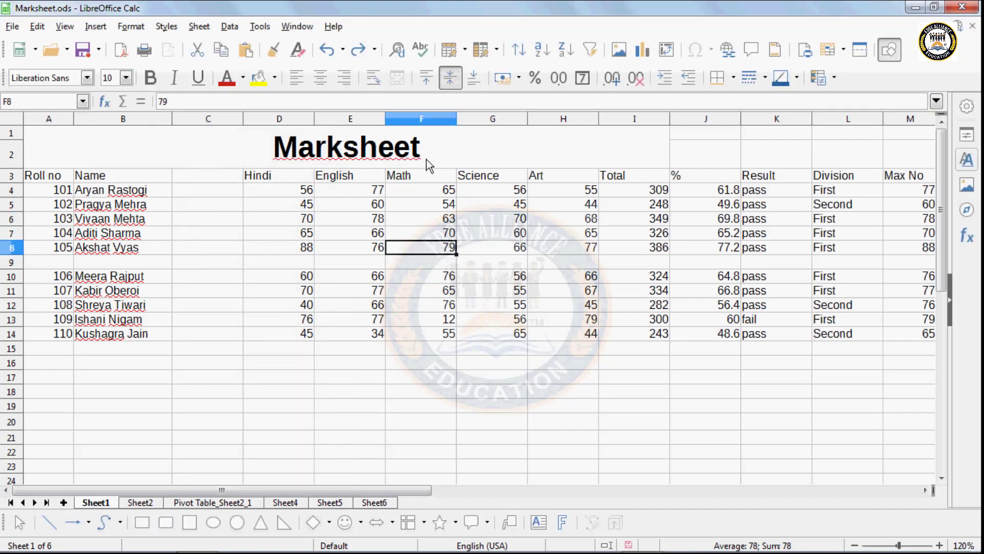
{"action": "left_click", "coordinate": [201, 29]}
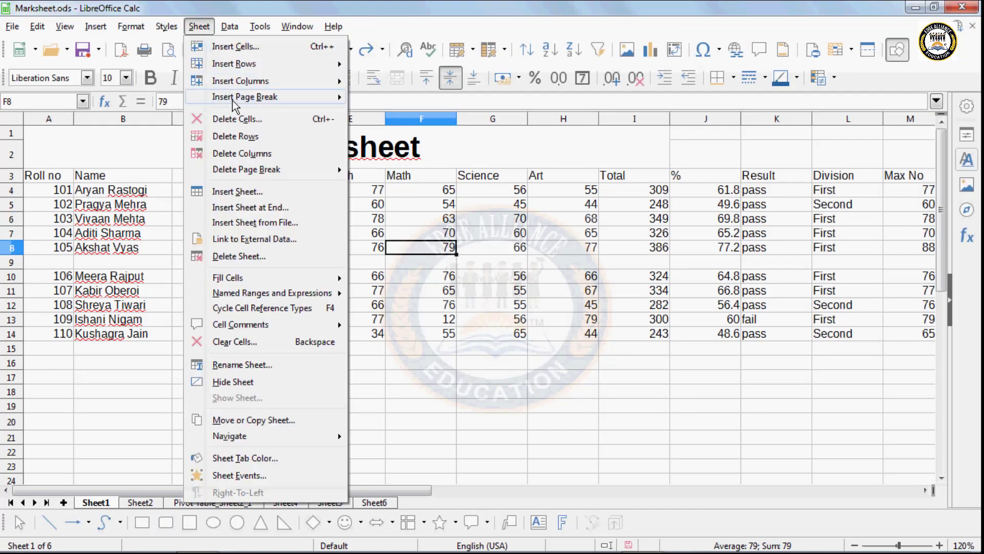
{"action": "left_click", "coordinate": [371, 98]}
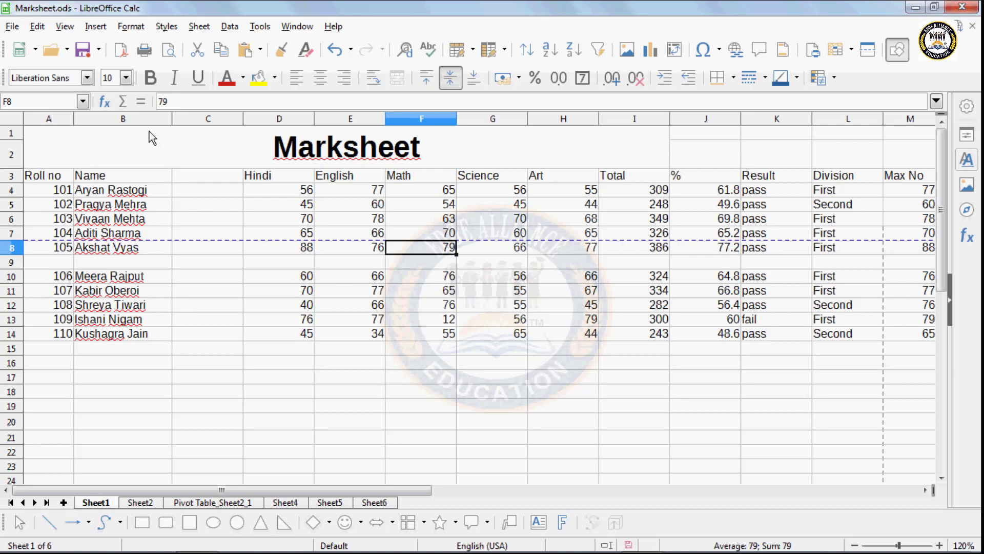
- Examine in print preview how the row break splits the marksheet, including the last page, and close the preview
{"action": "left_click", "coordinate": [170, 51]}
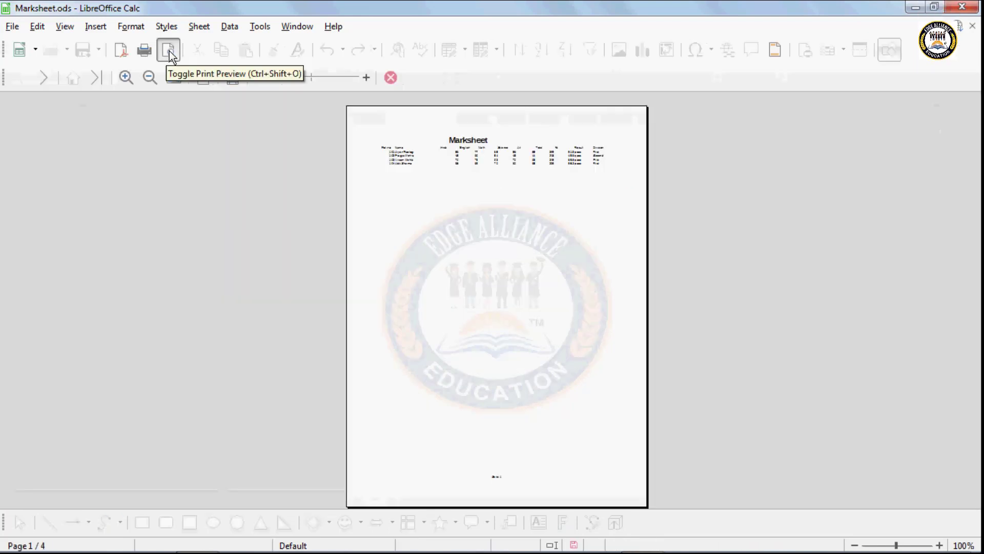
{"action": "left_click", "coordinate": [371, 80]}
{"action": "left_click", "coordinate": [369, 80]}
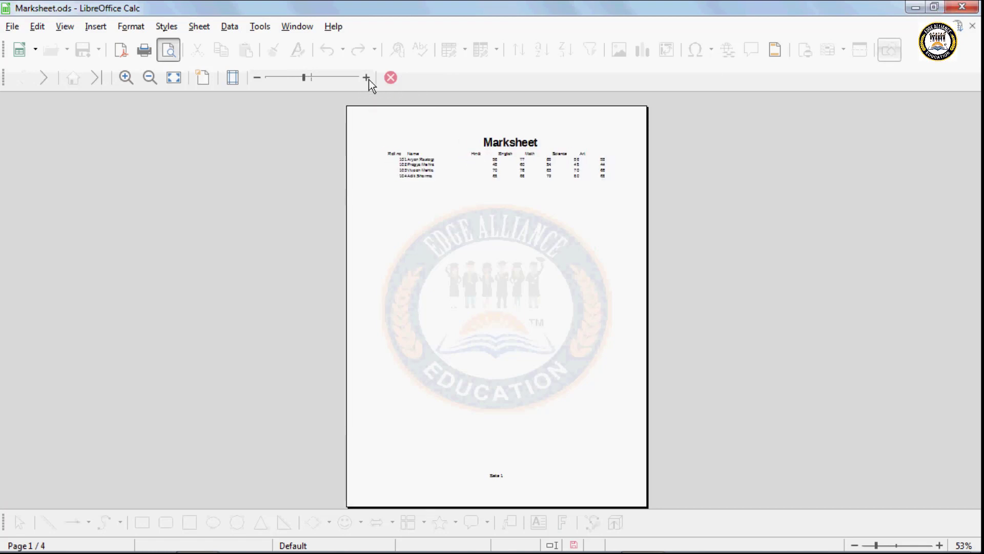
{"action": "left_click", "coordinate": [96, 77]}
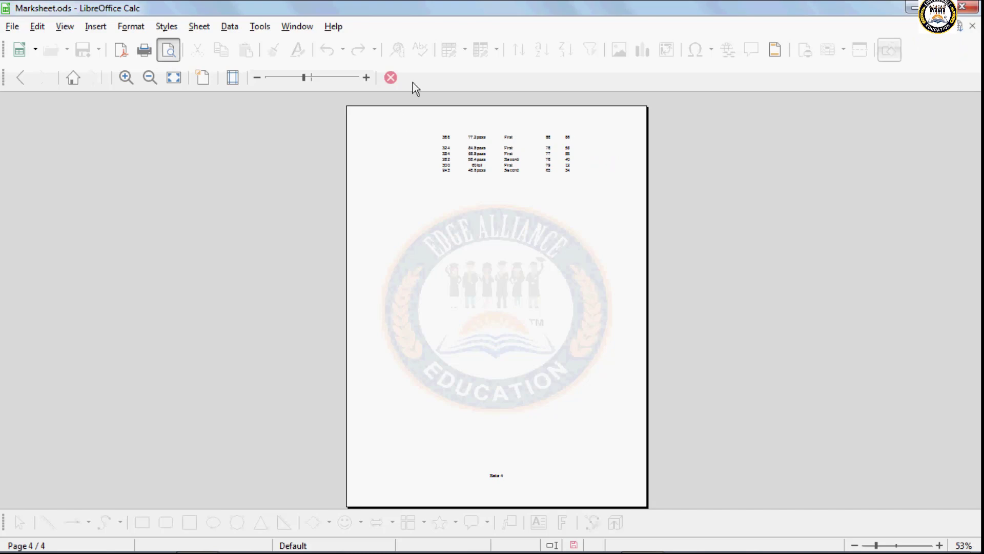
{"action": "left_click", "coordinate": [389, 78]}
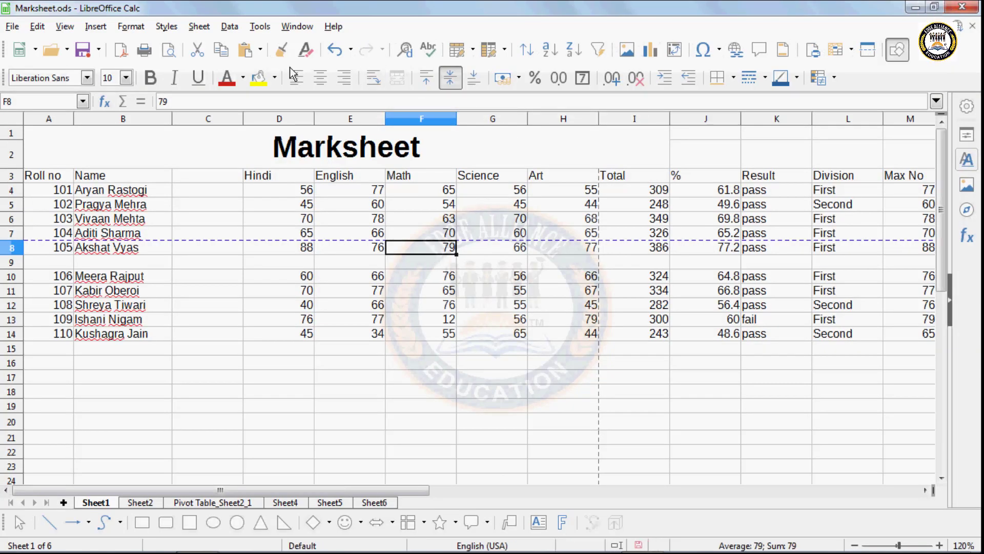
- Delete the row page break above row 8
{"action": "left_click", "coordinate": [199, 27]}
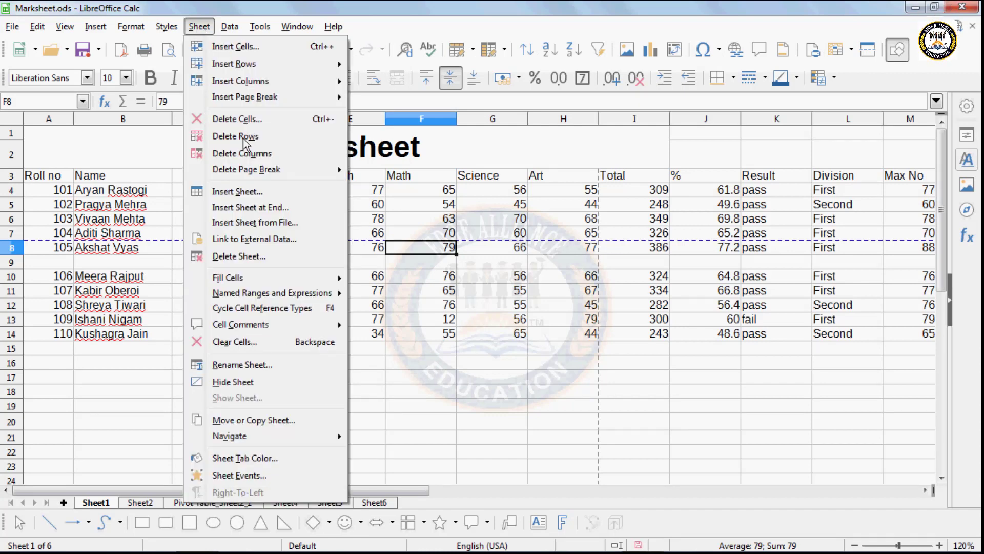
{"action": "mouse_move", "coordinate": [277, 174]}
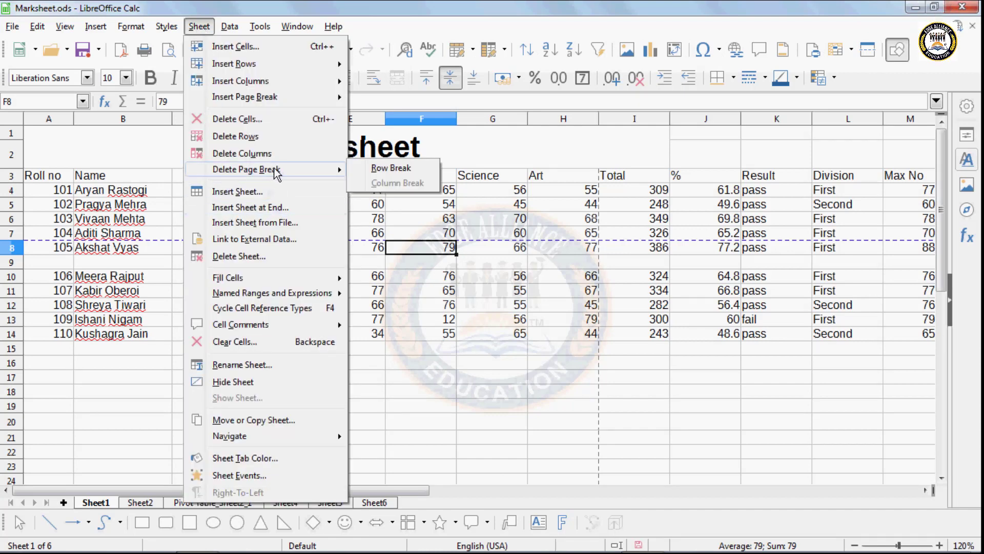
{"action": "left_click", "coordinate": [391, 171]}
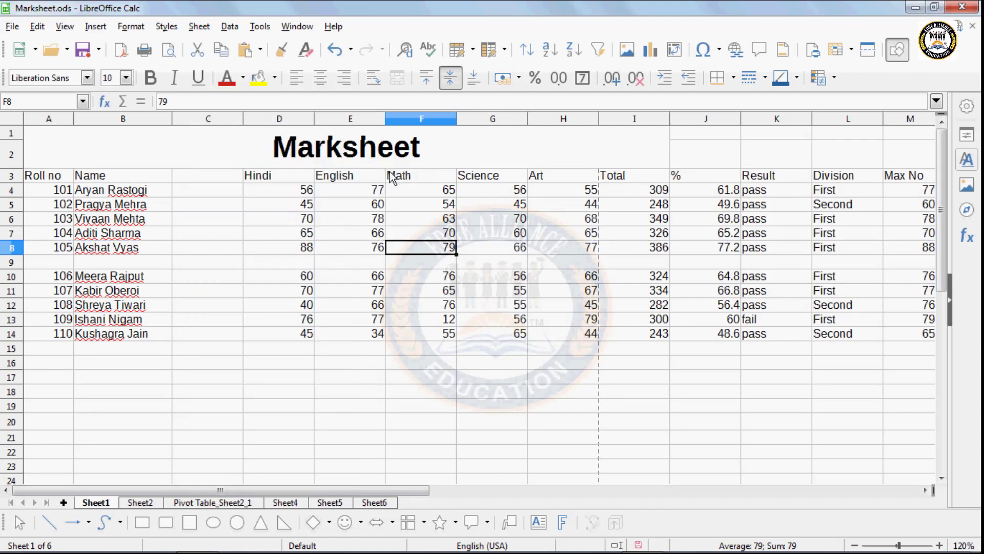
- Insert a column page break before the Art column, using cell H7
{"action": "left_click", "coordinate": [448, 235]}
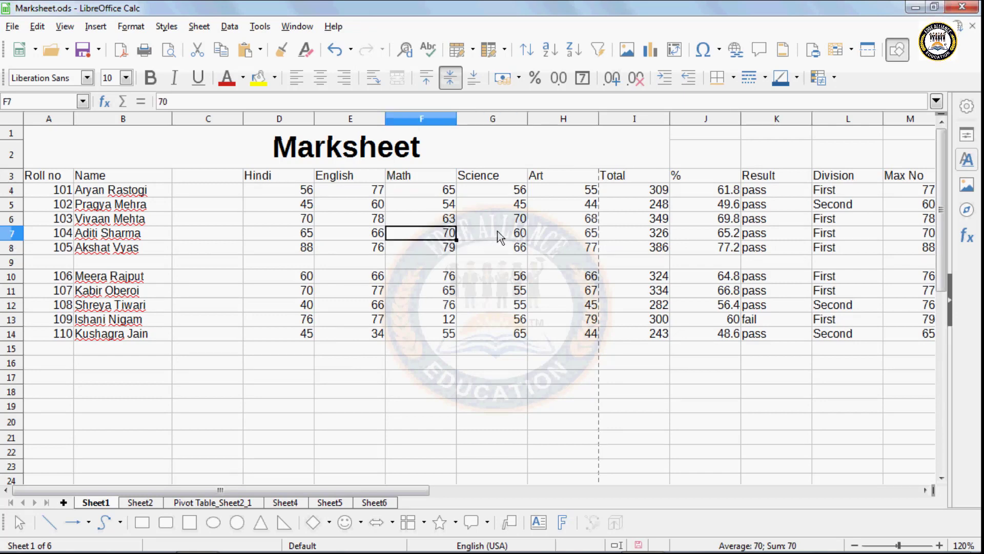
{"action": "left_click", "coordinate": [542, 238]}
{"action": "left_click", "coordinate": [202, 27]}
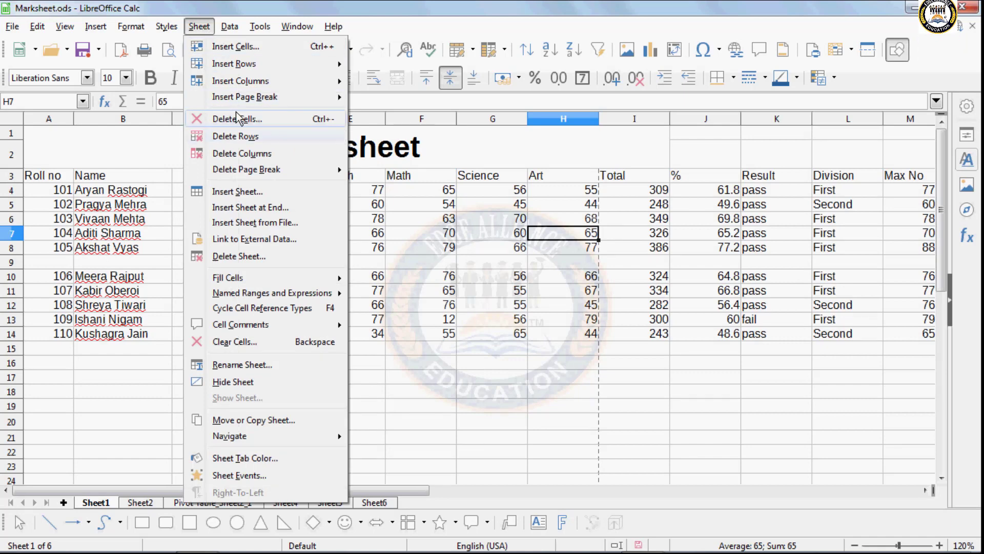
{"action": "left_click", "coordinate": [386, 115]}
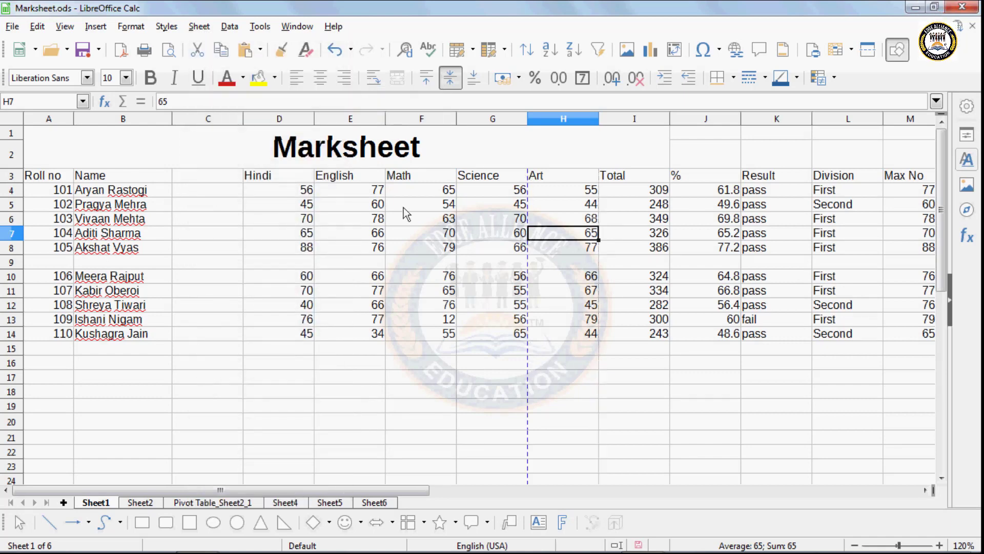
- Examine the enlarged print preview of the column break on the first and last pages, and close the preview
{"action": "left_click", "coordinate": [168, 50]}
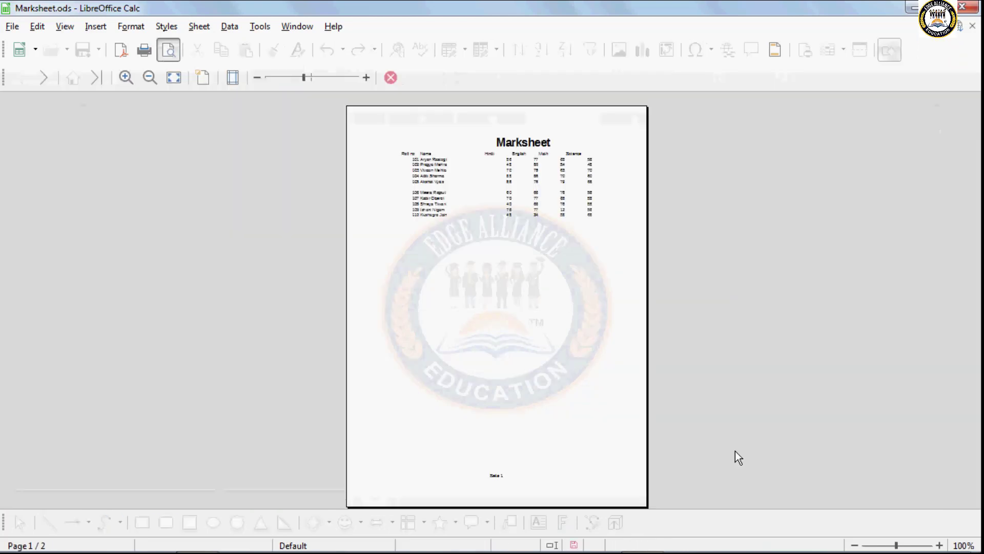
{"action": "left_click", "coordinate": [939, 546]}
{"action": "left_click", "coordinate": [940, 546]}
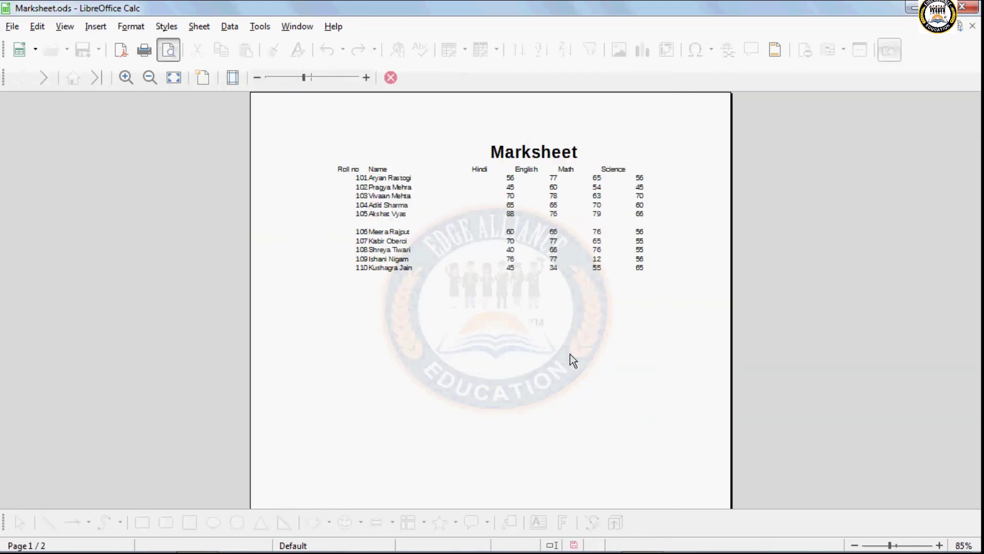
{"action": "left_click", "coordinate": [97, 77]}
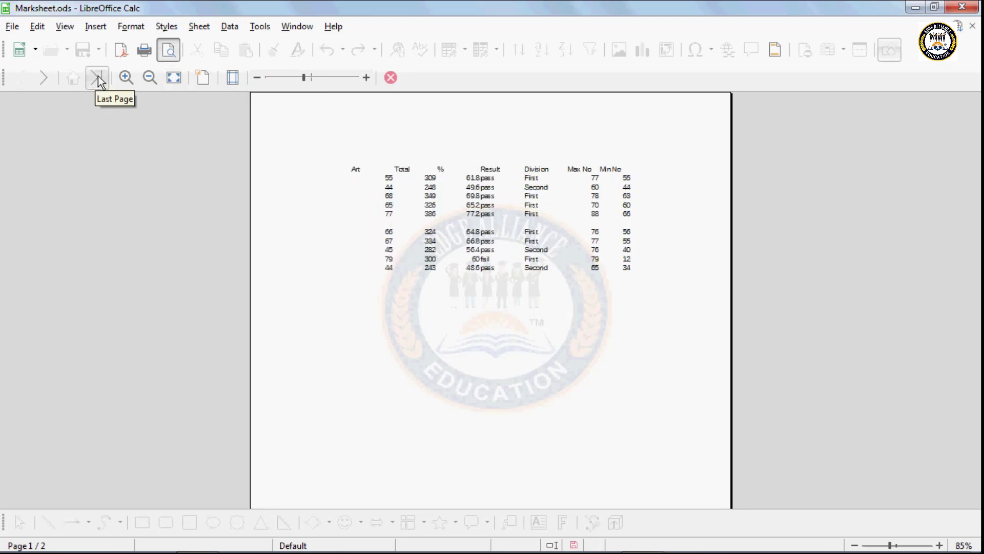
{"action": "left_click", "coordinate": [391, 78]}
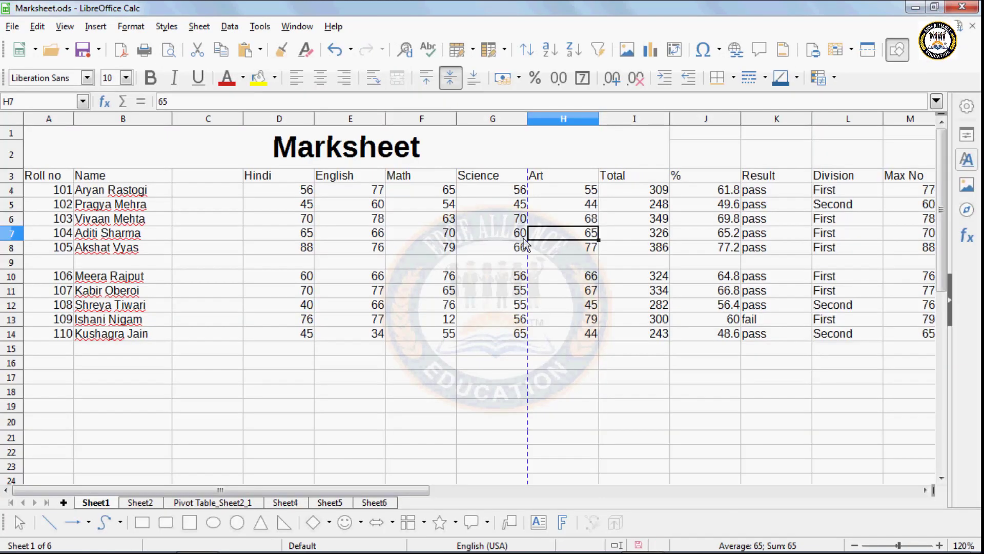
- Delete the column page break before the Art column
{"action": "left_click", "coordinate": [199, 27]}
{"action": "mouse_move", "coordinate": [235, 177]}
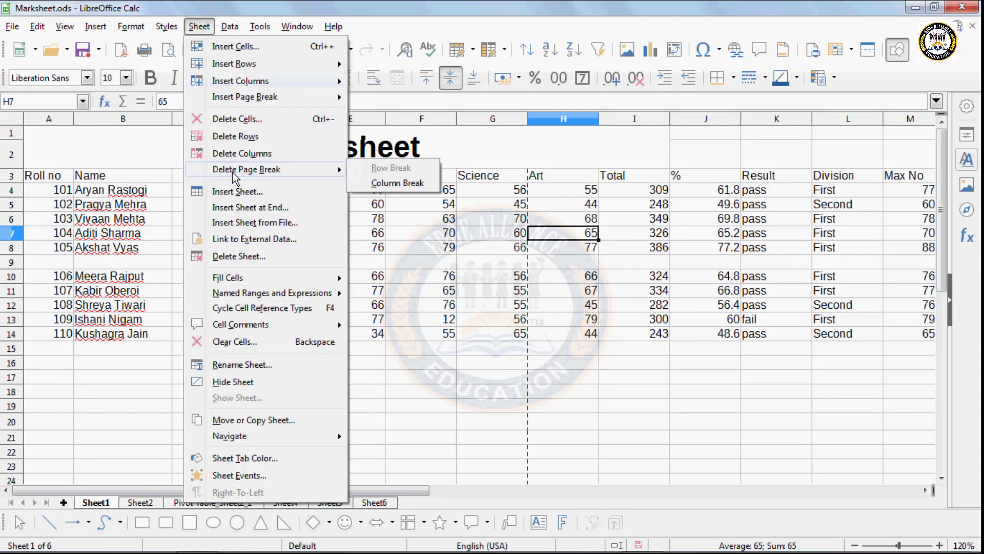
{"action": "left_click", "coordinate": [385, 184]}
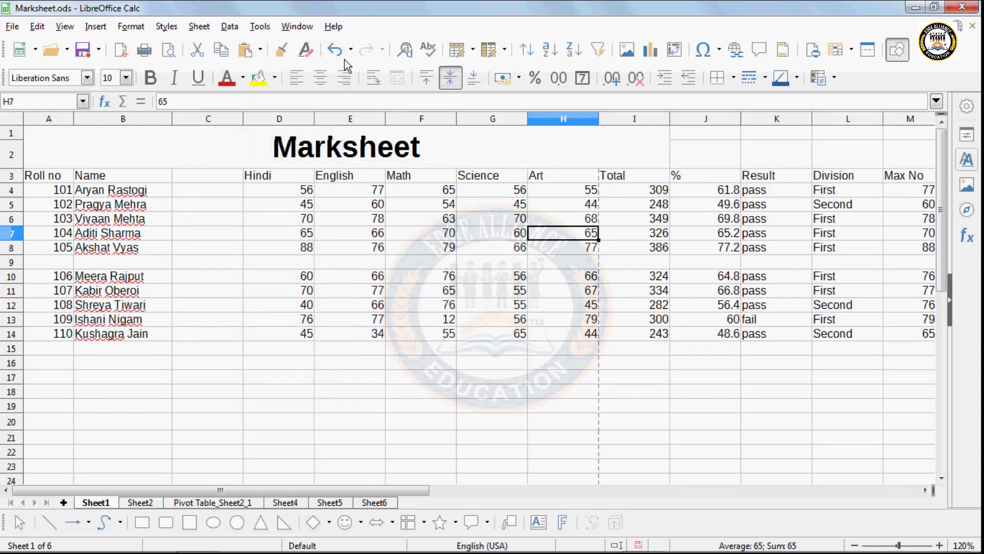
- Delete the empty row 9 between roll numbers 105 and 106
{"action": "left_click", "coordinate": [194, 26]}
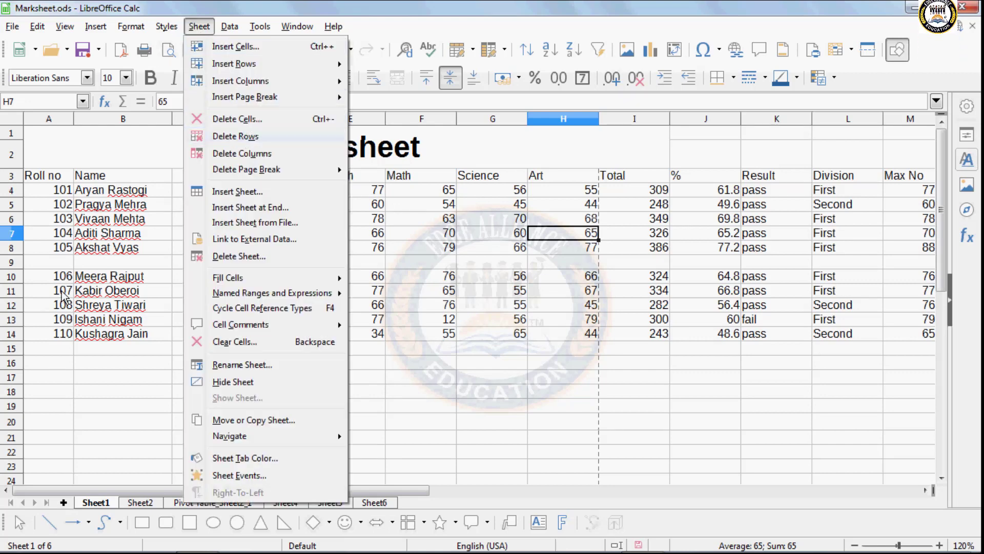
{"action": "left_click", "coordinate": [49, 262]}
{"action": "left_click", "coordinate": [191, 26]}
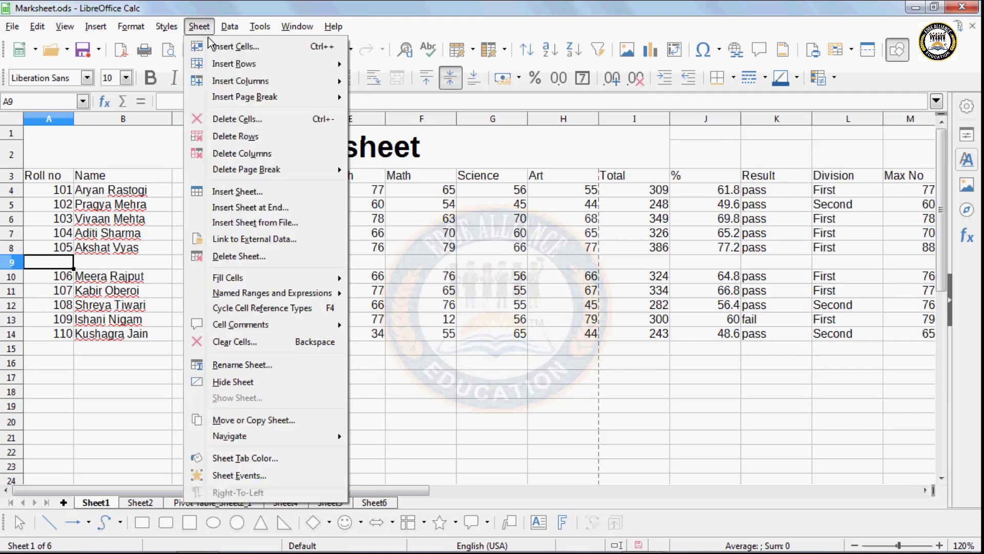
{"action": "left_click", "coordinate": [253, 134]}
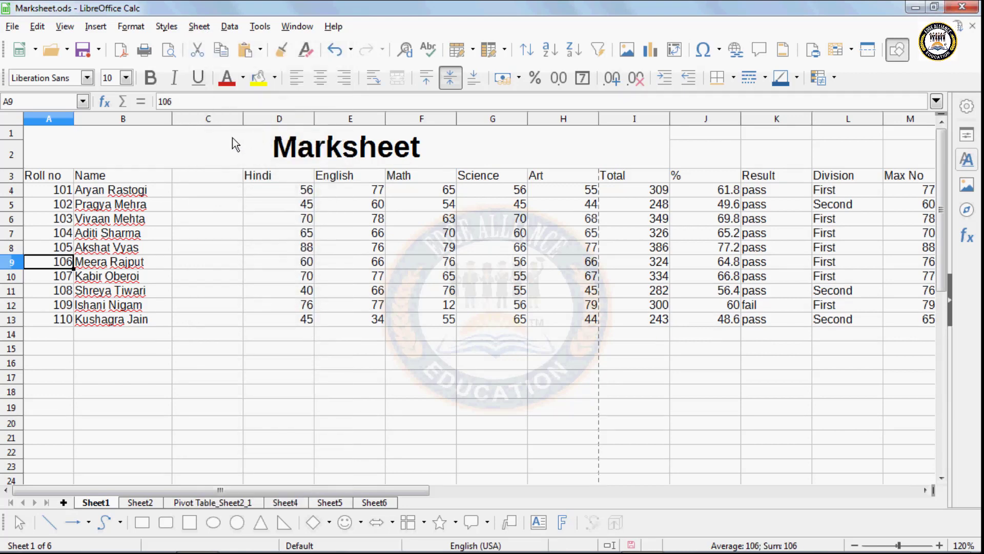
- Delete the empty column C between the Name and Hindi columns
{"action": "left_click", "coordinate": [210, 176]}
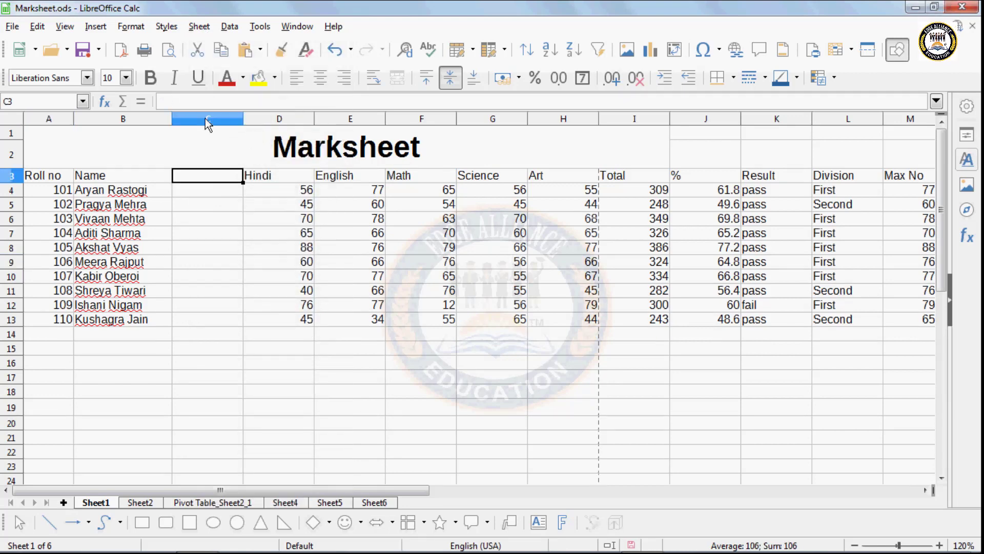
{"action": "left_click", "coordinate": [230, 26]}
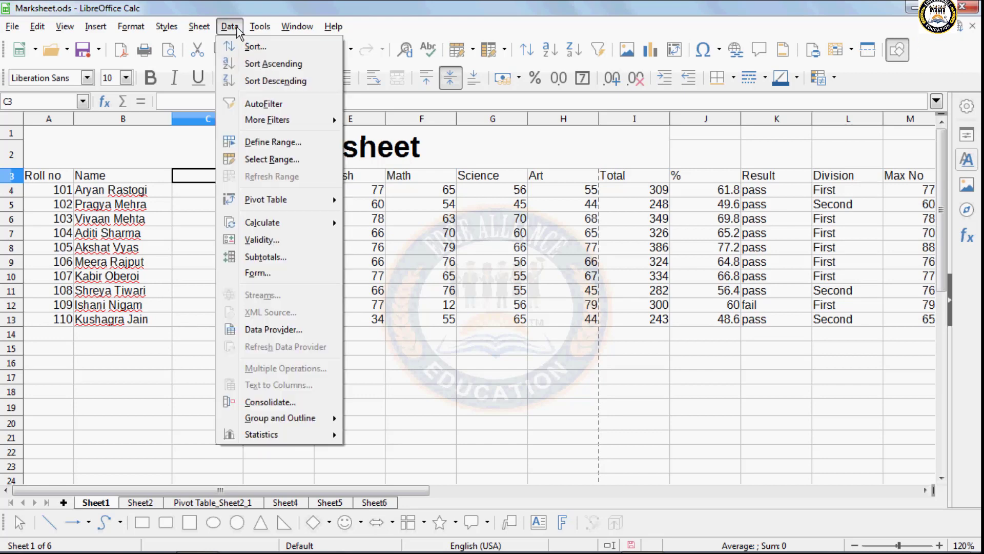
{"action": "mouse_move", "coordinate": [196, 31]}
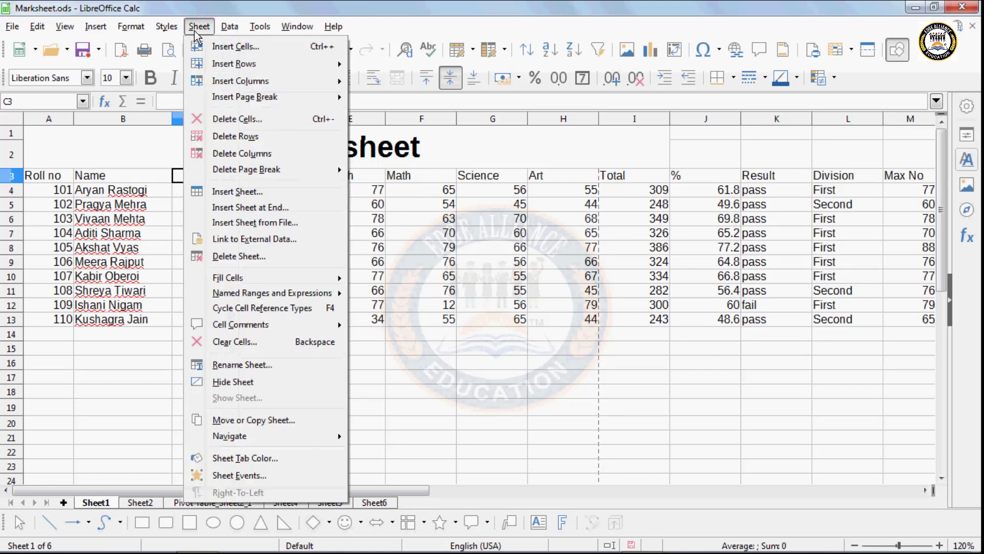
{"action": "left_click", "coordinate": [218, 152]}
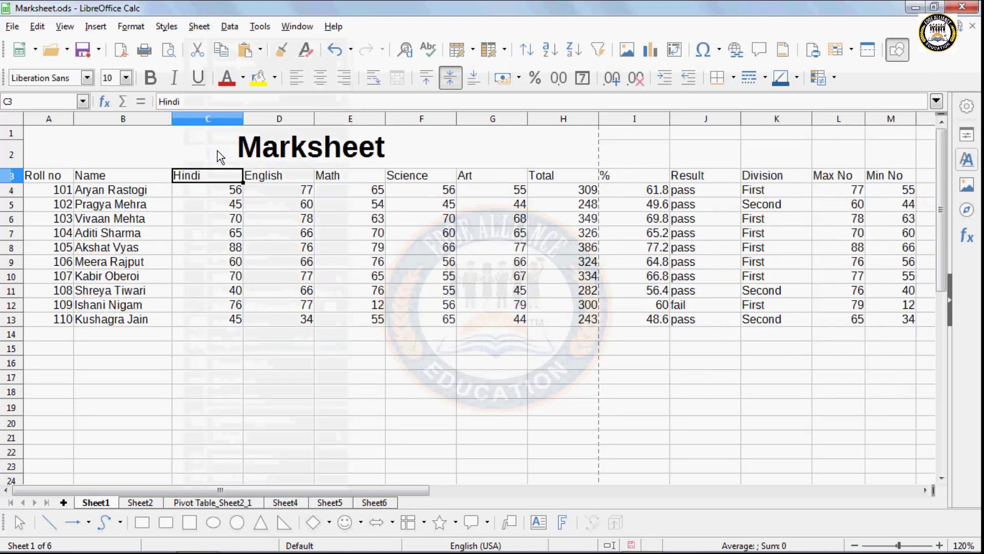
- Insert two new sheets before Sheet1 and undo the insertion
{"action": "left_click", "coordinate": [231, 374]}
{"action": "left_click", "coordinate": [203, 31]}
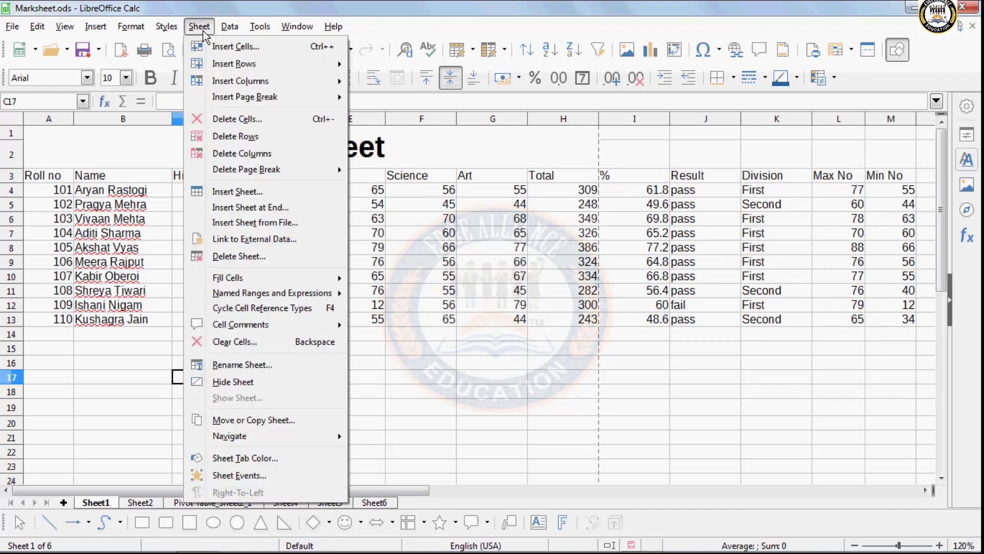
{"action": "left_click", "coordinate": [241, 192]}
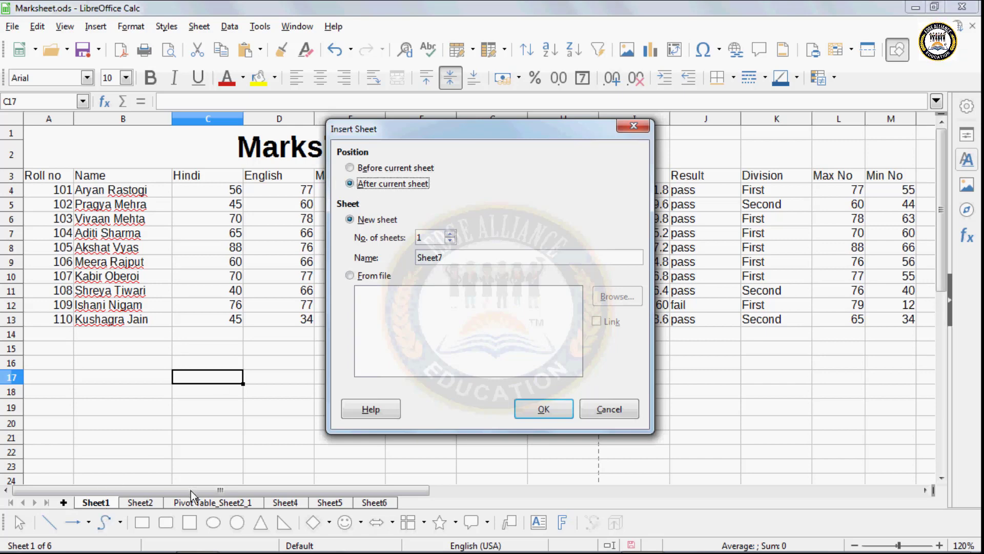
{"action": "left_click", "coordinate": [350, 167]}
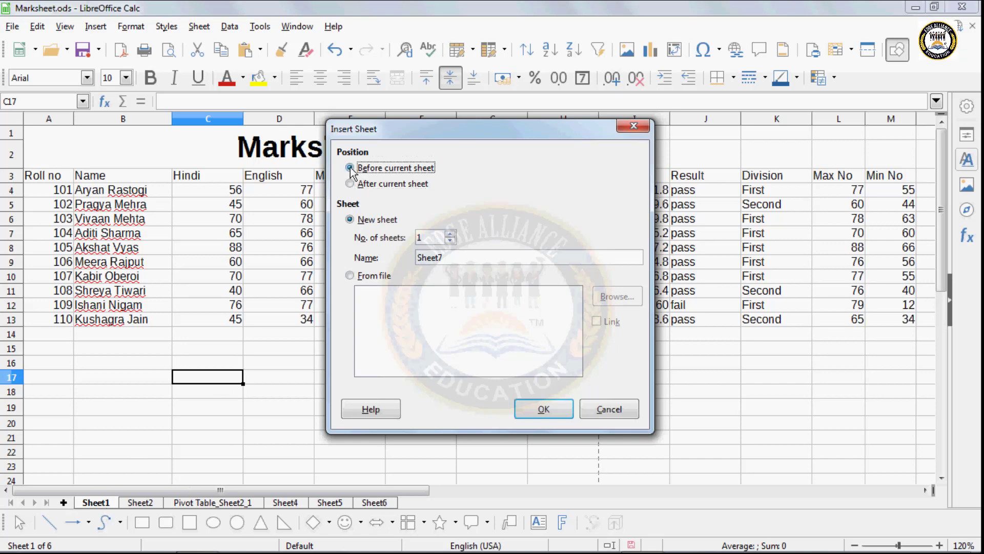
{"action": "double_click", "coordinate": [427, 237]}
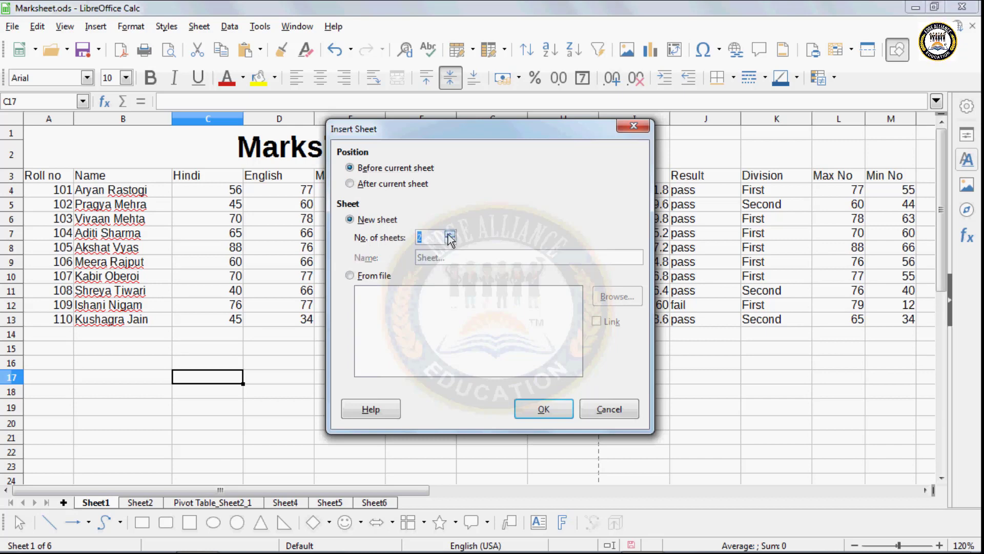
{"action": "left_click", "coordinate": [527, 410]}
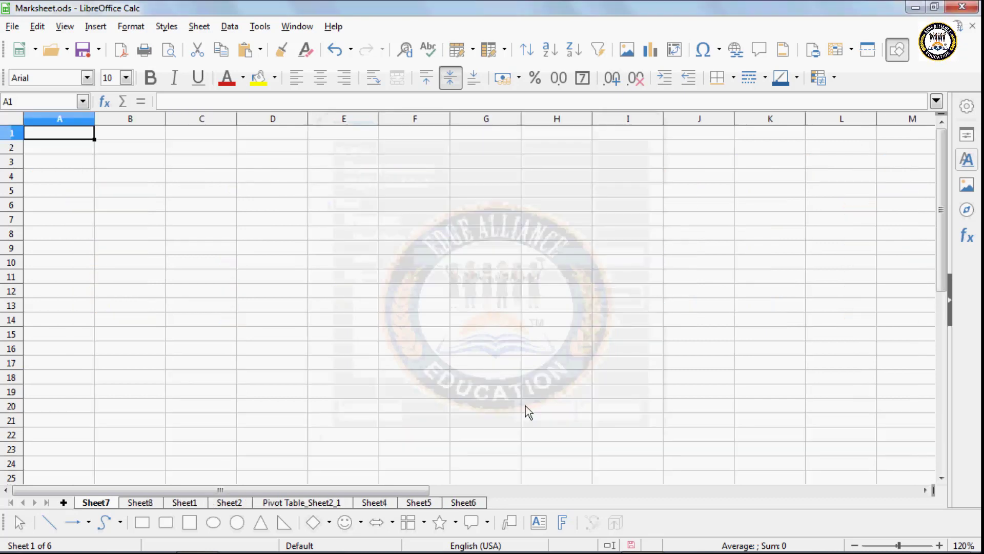
{"action": "left_click", "coordinate": [174, 502]}
{"action": "left_click", "coordinate": [123, 505]}
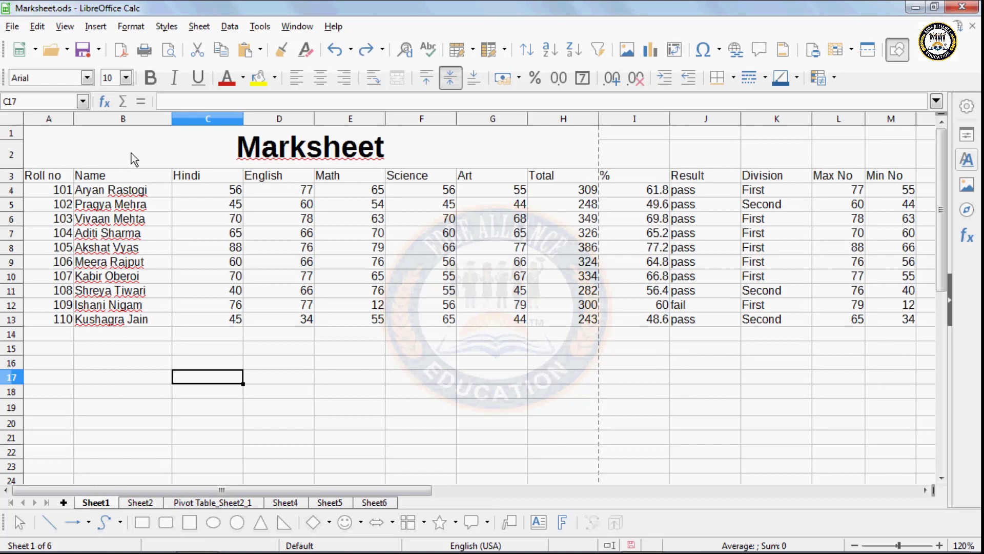
- Insert Sheet1 from the file a1.ods in the Documents library as a linked sheet before the current sheet
{"action": "left_click", "coordinate": [167, 29]}
{"action": "mouse_move", "coordinate": [198, 32]}
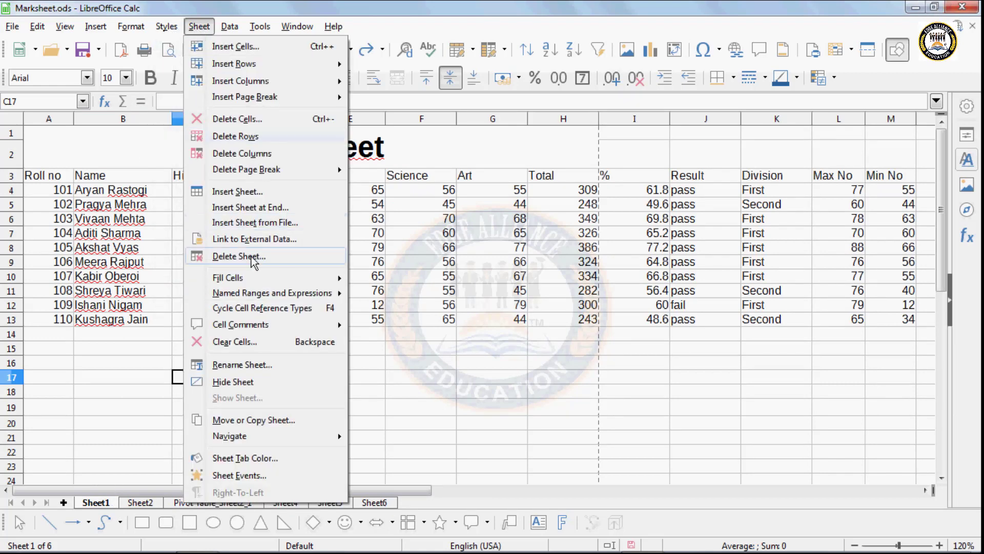
{"action": "left_click", "coordinate": [248, 192]}
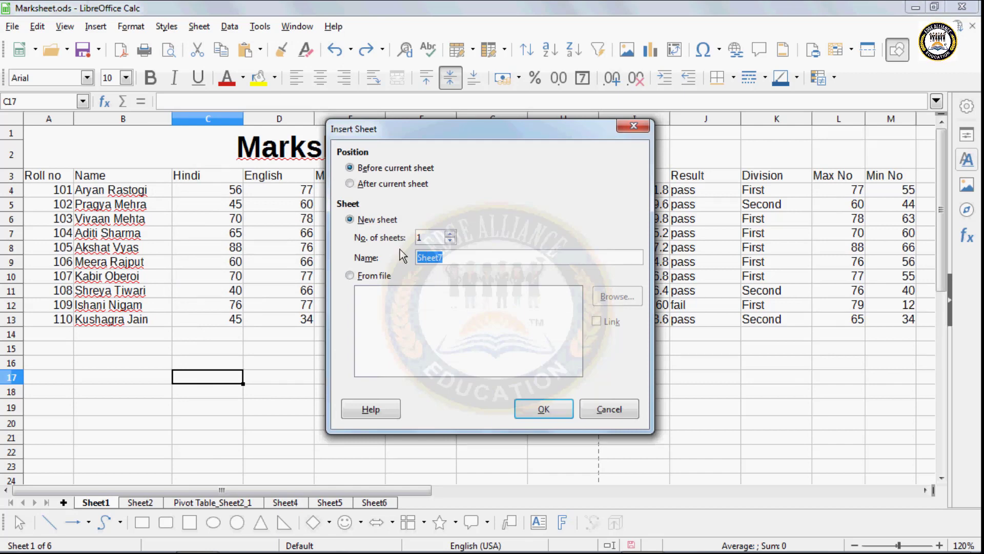
{"action": "left_click", "coordinate": [352, 276]}
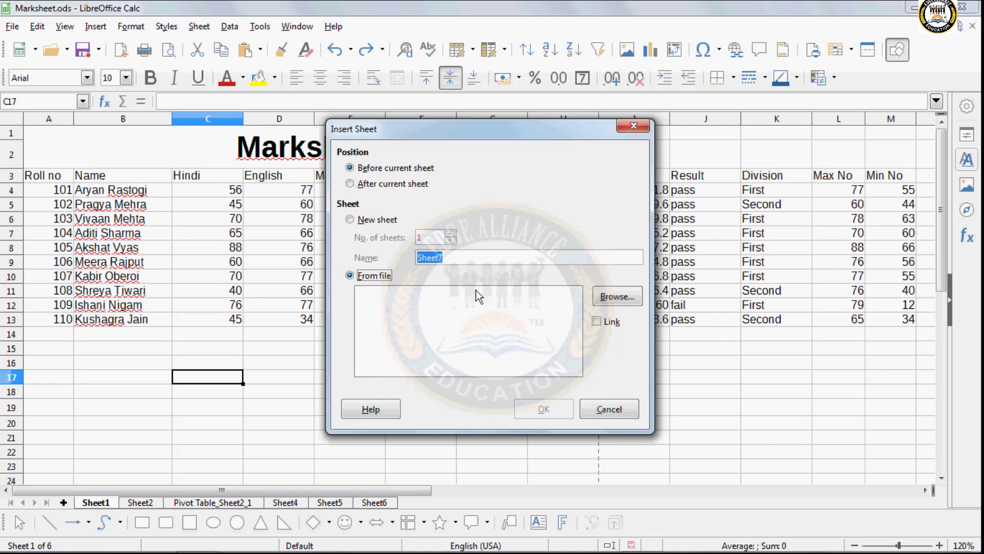
{"action": "left_click", "coordinate": [618, 298]}
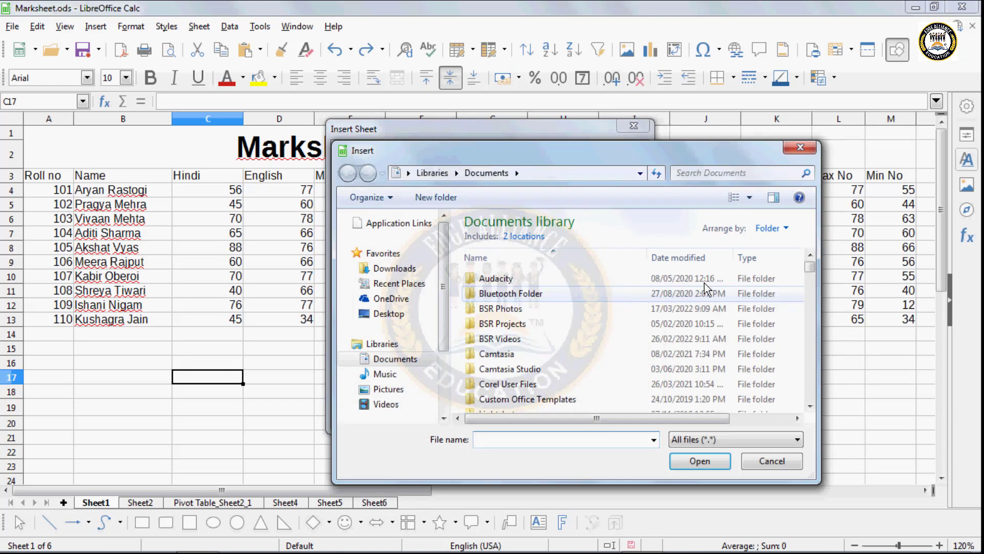
{"action": "left_click_drag", "start_coordinate": [810, 267], "coordinate": [809, 298]}
{"action": "left_click", "coordinate": [483, 275]}
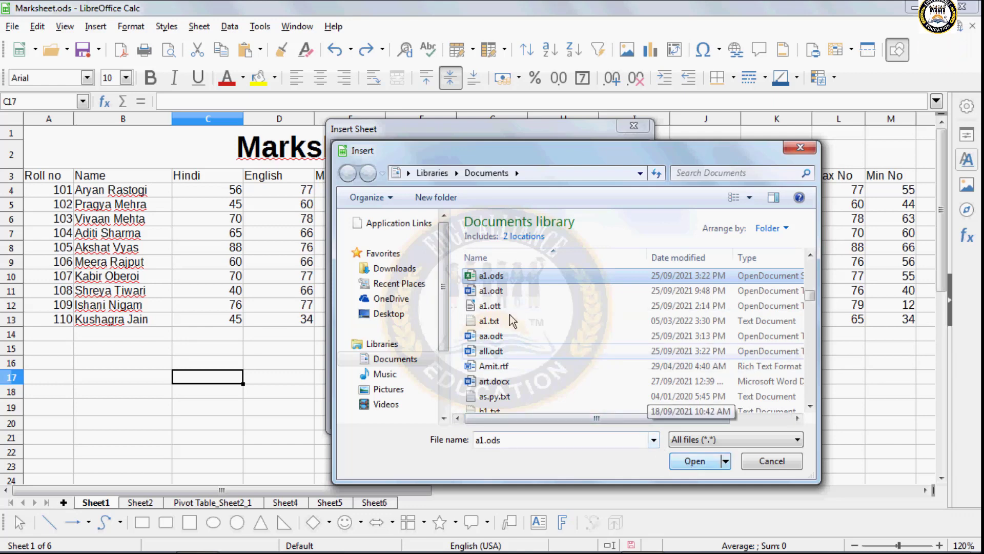
{"action": "left_click", "coordinate": [689, 461]}
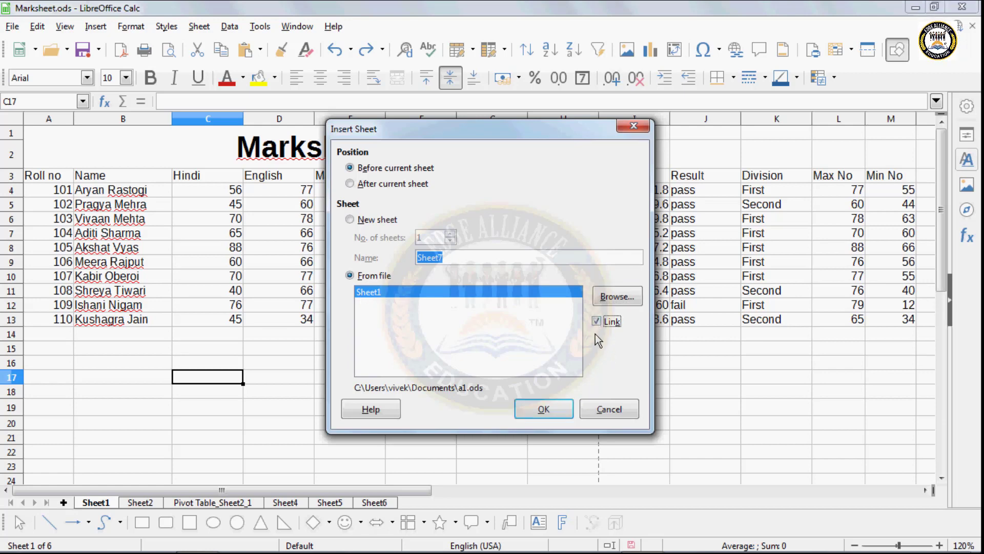
{"action": "left_click", "coordinate": [561, 408]}
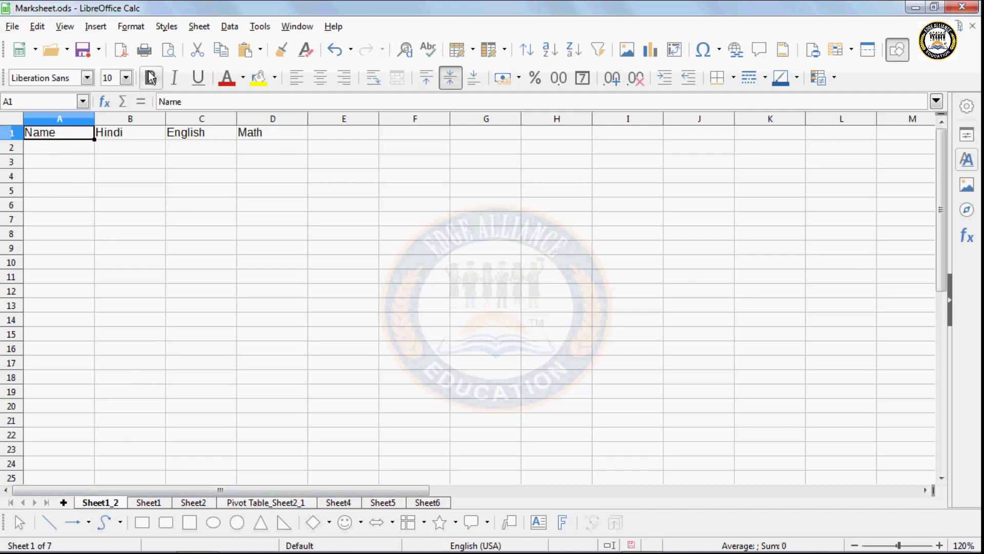
- Delete the linked sheet Sheet1_2 from the workbook
{"action": "left_click", "coordinate": [198, 26]}
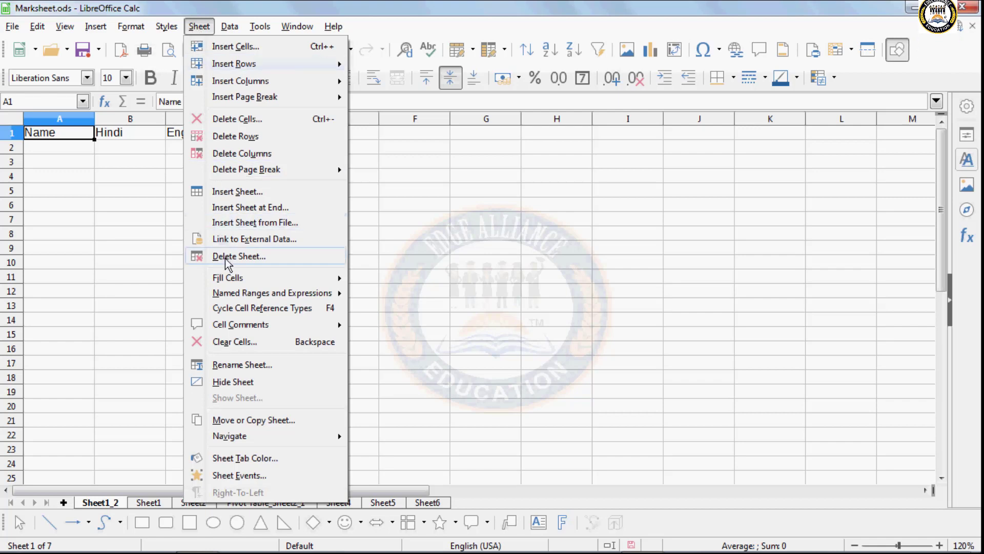
{"action": "left_click", "coordinate": [259, 258]}
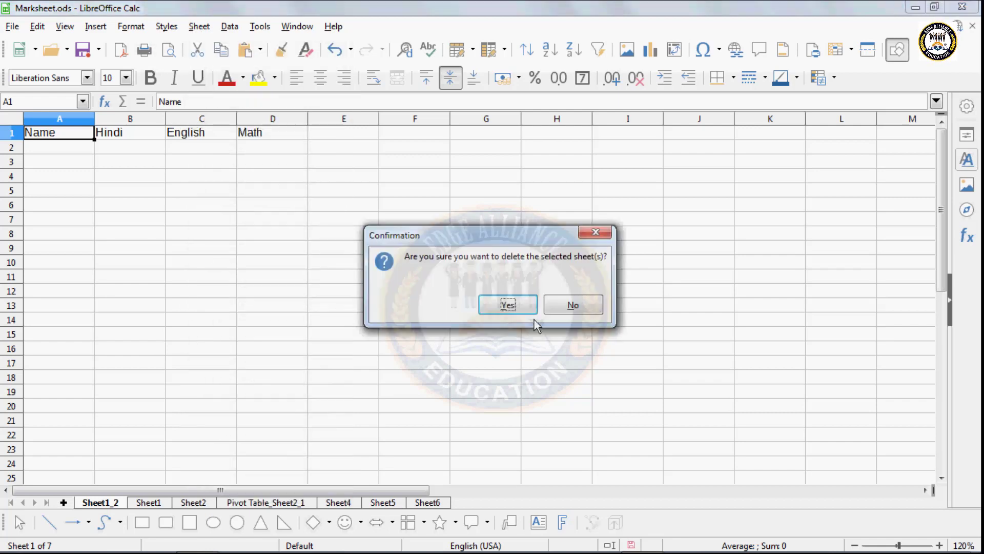
{"action": "left_click", "coordinate": [520, 307]}
{"action": "left_click", "coordinate": [199, 27]}
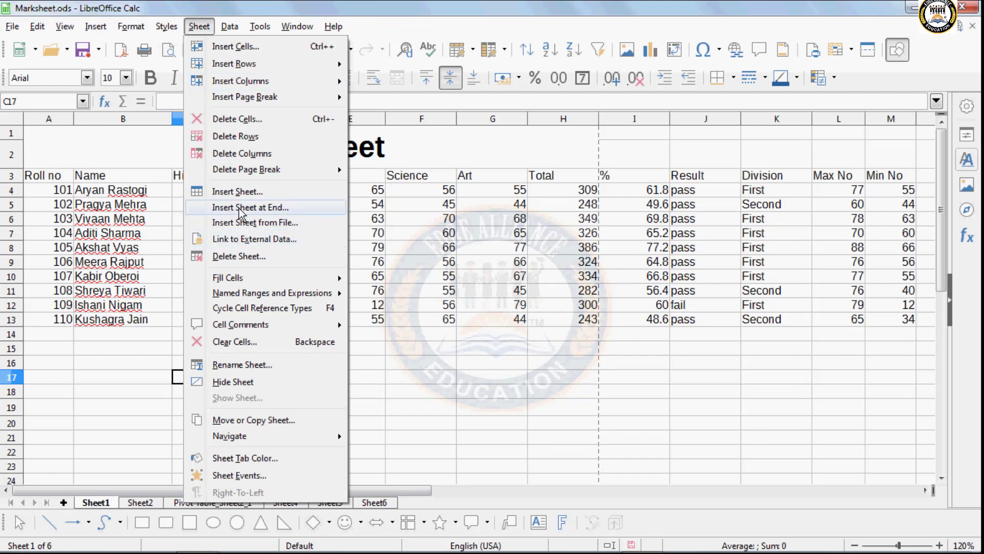
{"action": "left_click", "coordinate": [239, 195]}
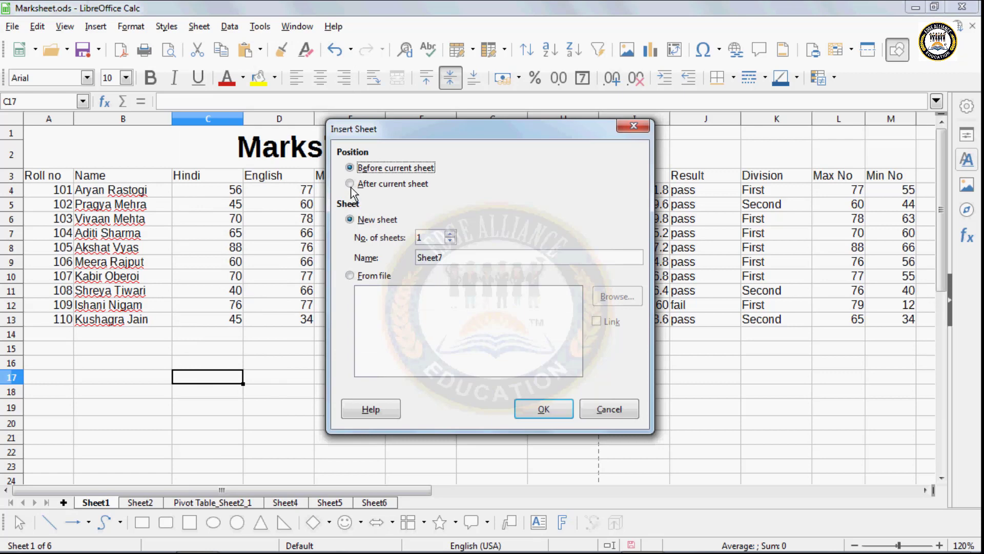
{"action": "left_click", "coordinate": [603, 420]}
- Append a new sheet at the end of the workbook, undo the insertion and return to Sheet1
{"action": "left_click", "coordinate": [201, 27]}
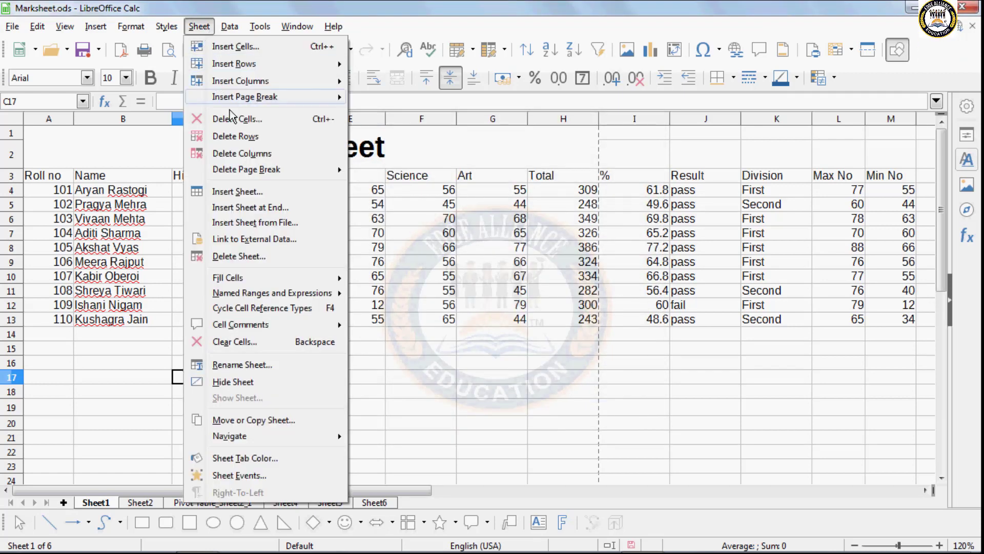
{"action": "left_click", "coordinate": [242, 213]}
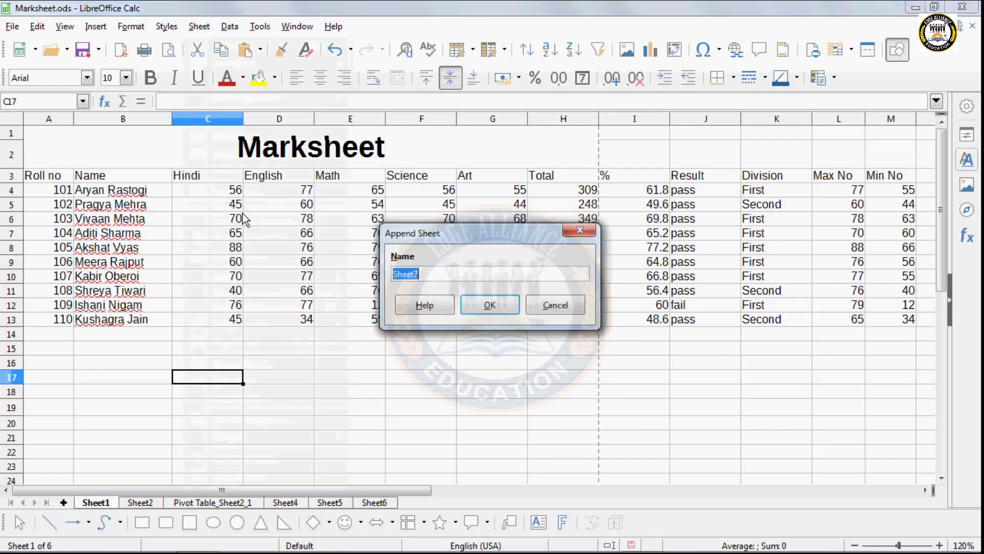
{"action": "left_click", "coordinate": [501, 310]}
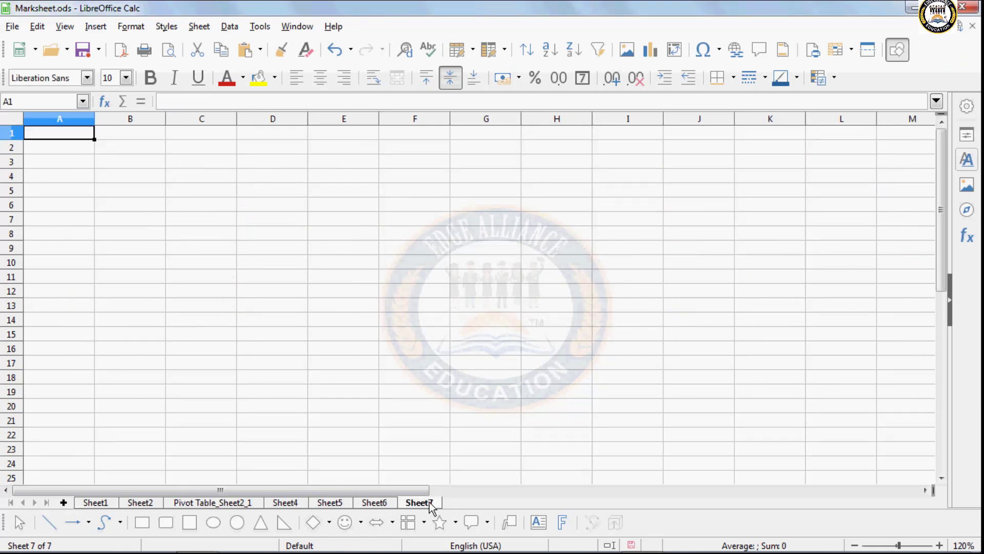
{"action": "key", "text": "ctrl+z"}
{"action": "left_click", "coordinate": [102, 505]}
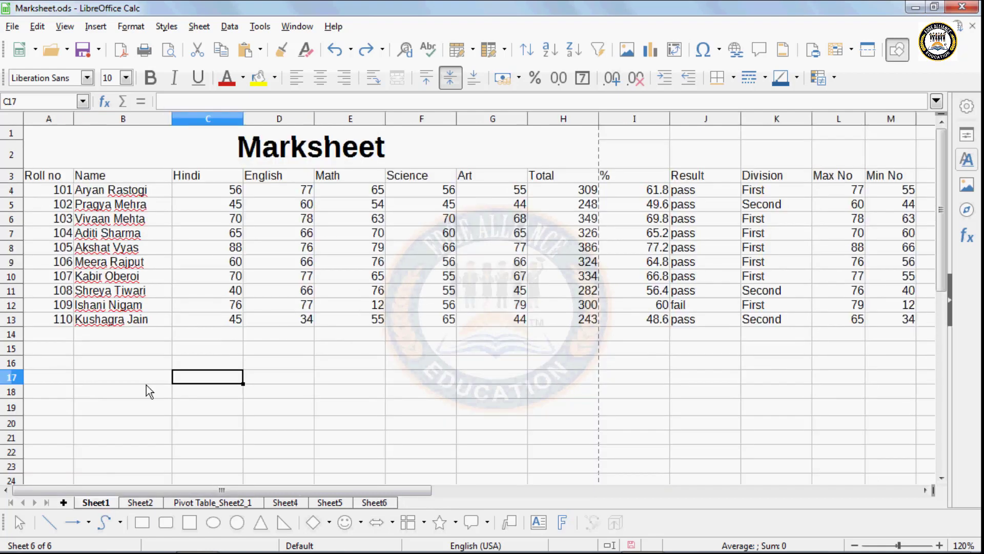
- Insert Sheet1 from the file q2.ods in the Documents library before the current sheet, without linking it
{"action": "left_click", "coordinate": [199, 27]}
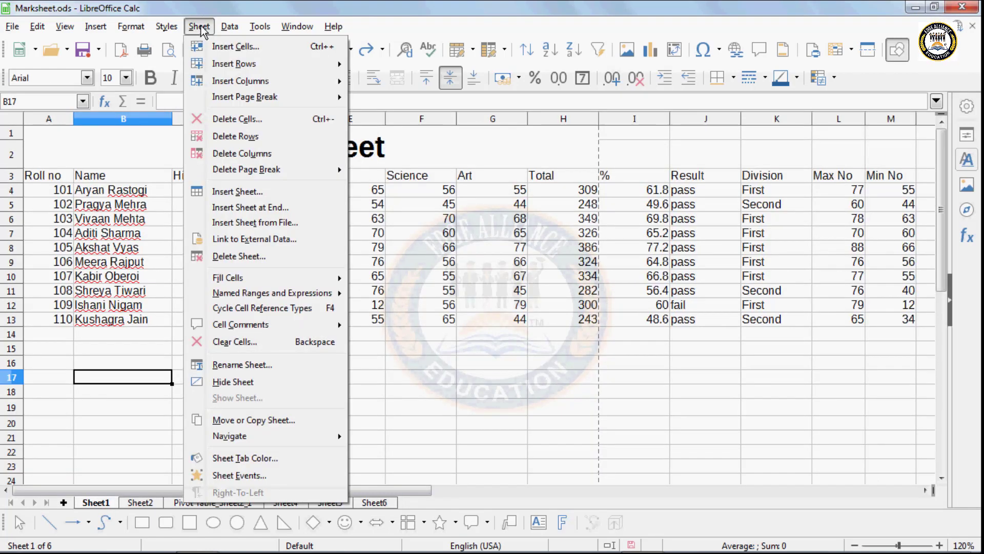
{"action": "left_click", "coordinate": [244, 226]}
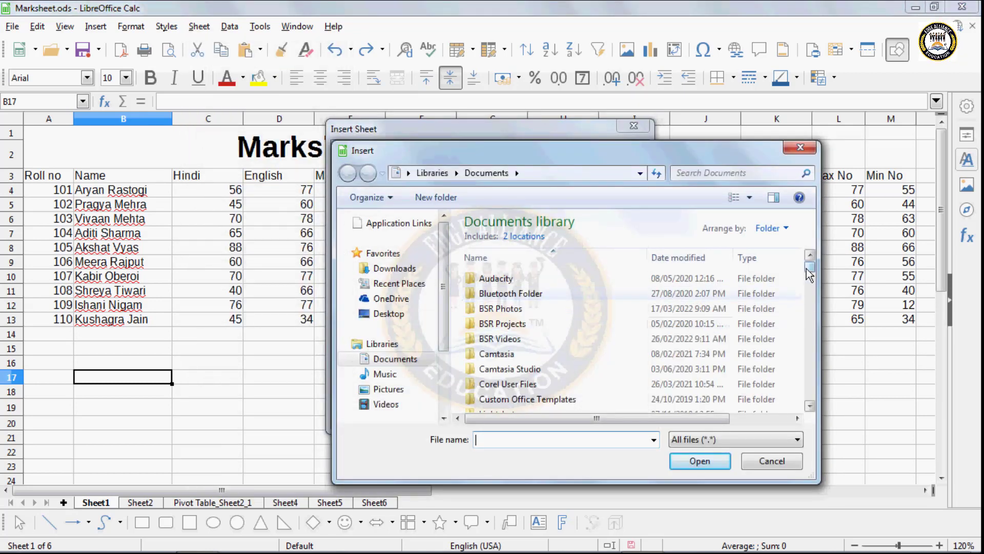
{"action": "left_click_drag", "start_coordinate": [806, 269], "coordinate": [811, 352]}
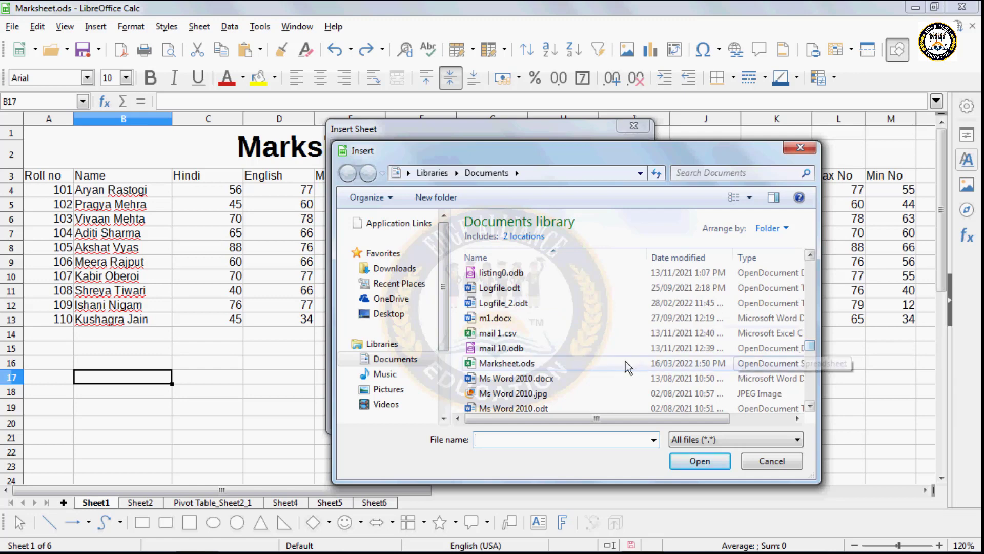
{"action": "left_click", "coordinate": [515, 336]}
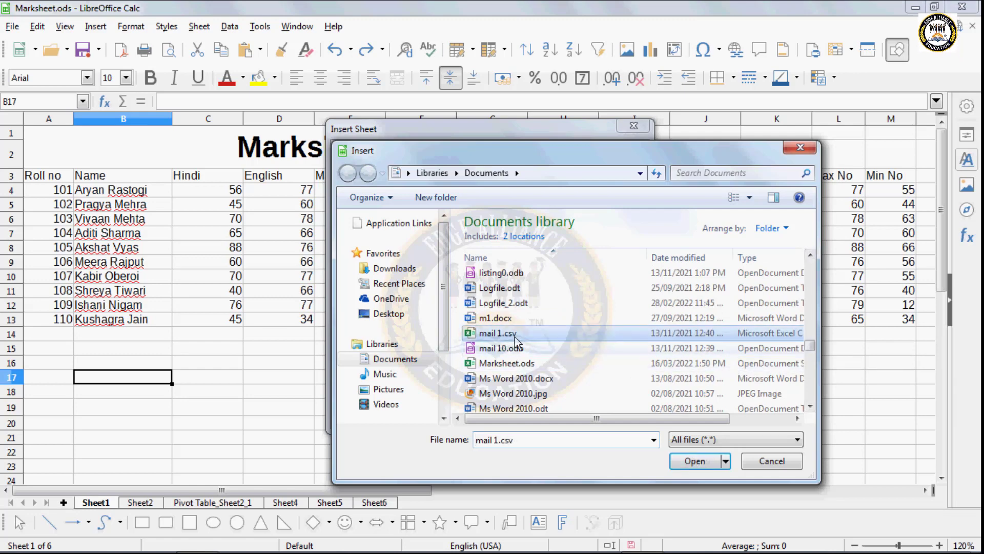
{"action": "left_click", "coordinate": [810, 407]}
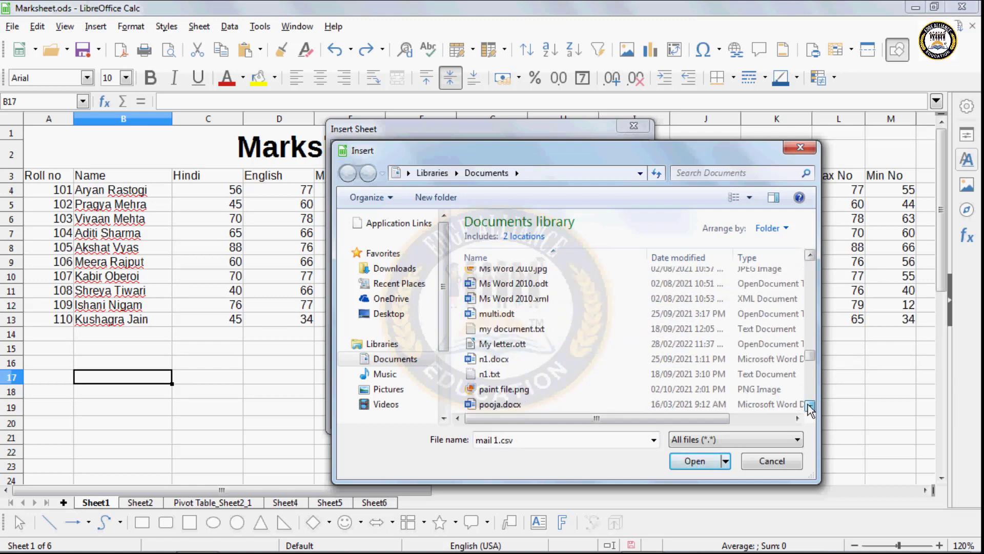
{"action": "left_click", "coordinate": [810, 408]}
{"action": "left_click", "coordinate": [810, 408]}
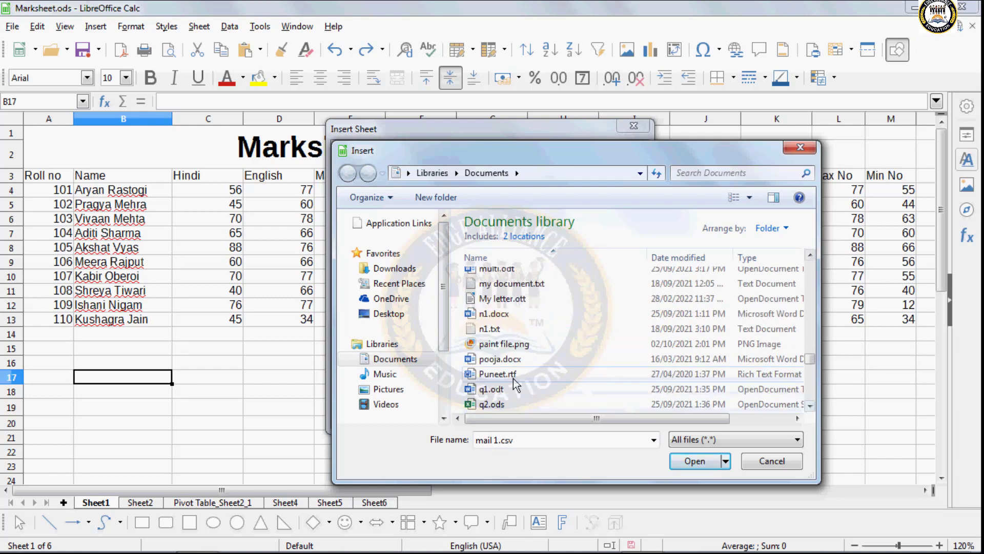
{"action": "left_click", "coordinate": [486, 376]}
{"action": "left_click", "coordinate": [488, 404]}
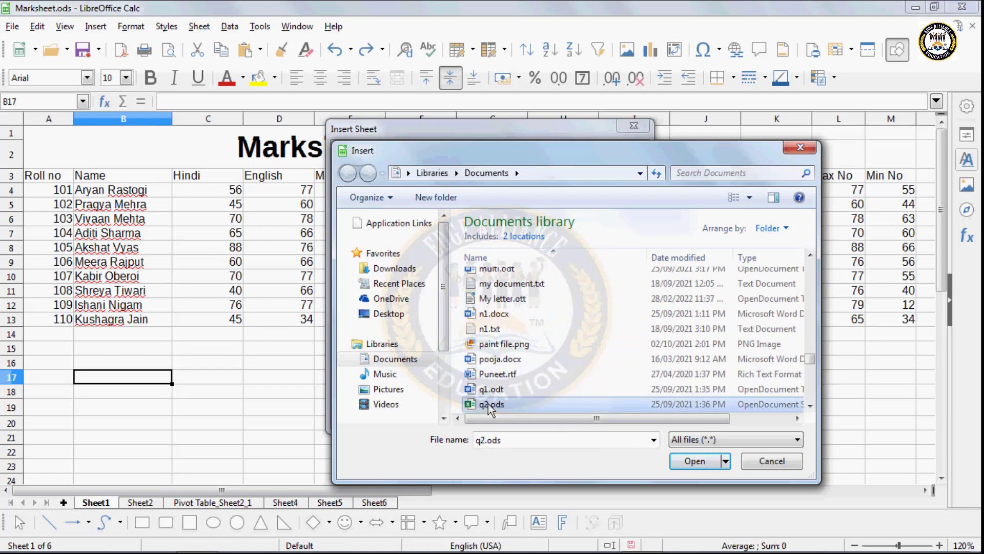
{"action": "left_click", "coordinate": [687, 461]}
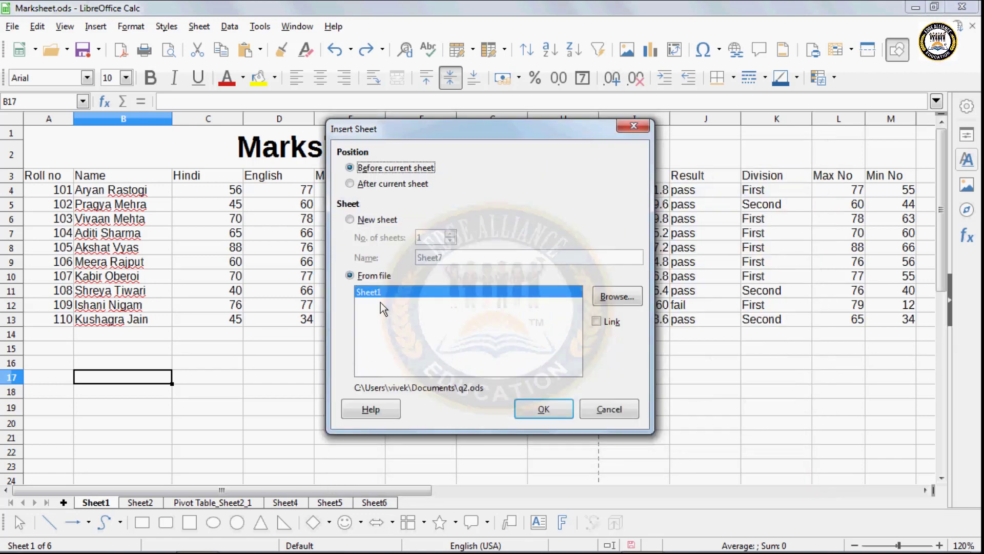
{"action": "left_click", "coordinate": [544, 408]}
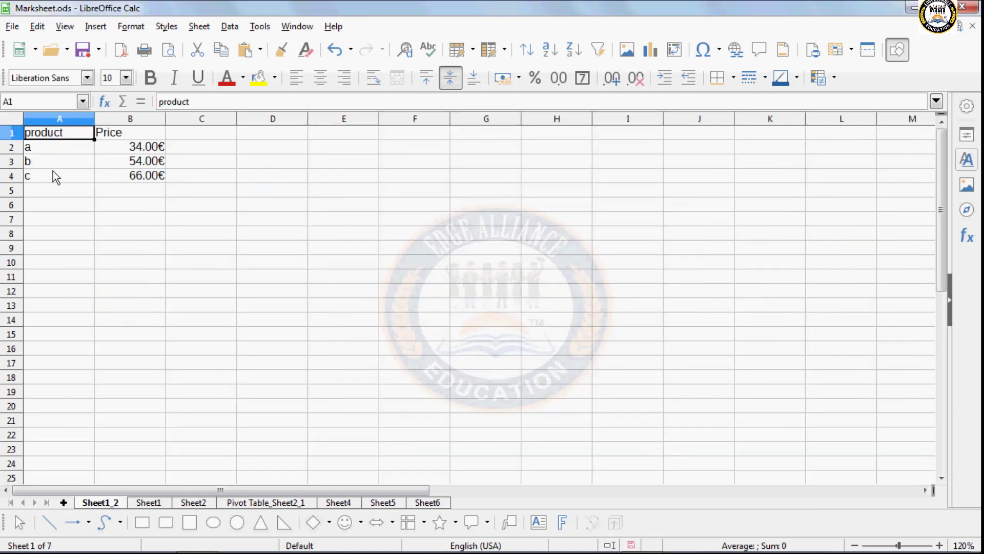
- Undo the insertion of the product price sheet from q2.ods
{"action": "left_click_drag", "start_coordinate": [201, 233], "coordinate": [51, 134]}
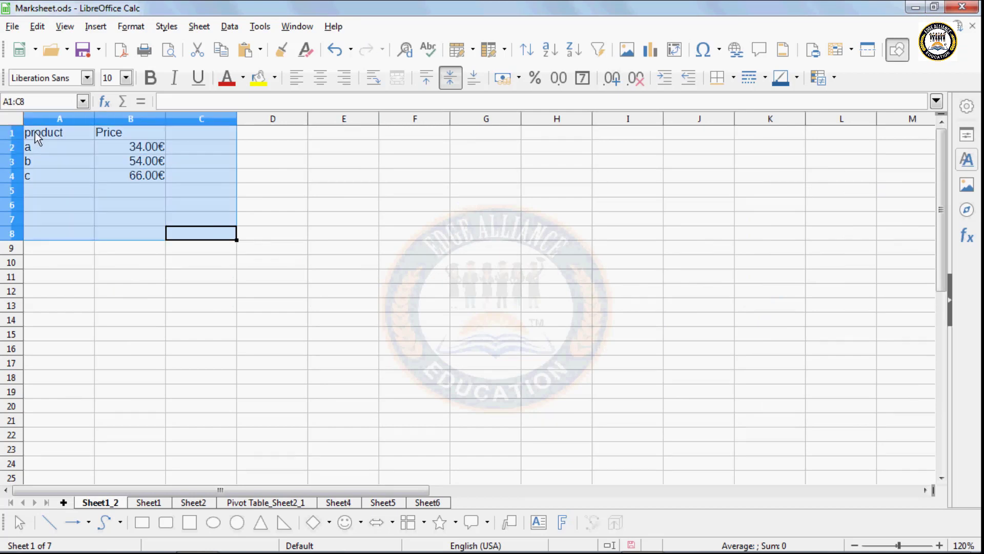
{"action": "key", "text": "ctrl+z"}
{"action": "left_click", "coordinate": [121, 390]}
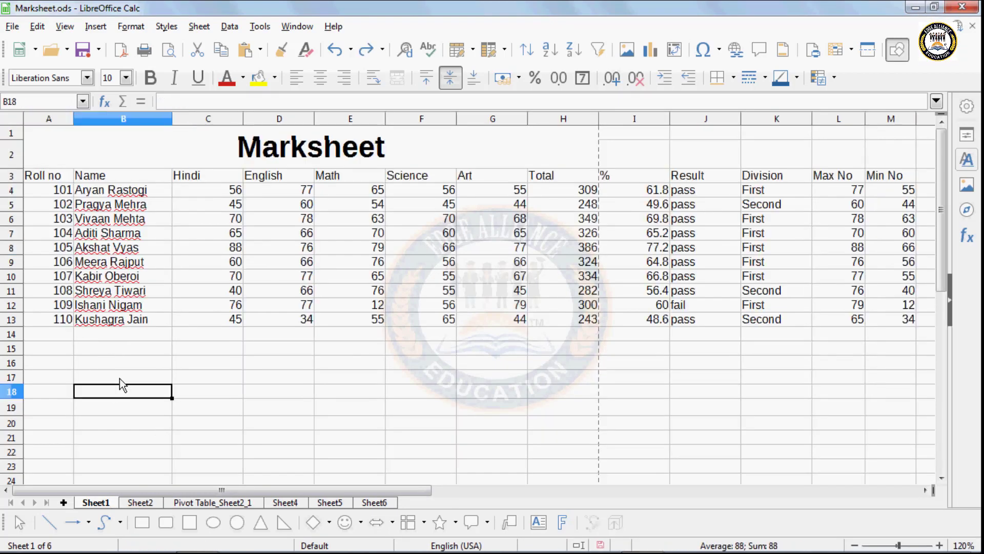
- Link the CSV_all range of the external file bs.csv from the Documents library at cell B18, keeping the default text import settings
{"action": "left_click", "coordinate": [200, 26]}
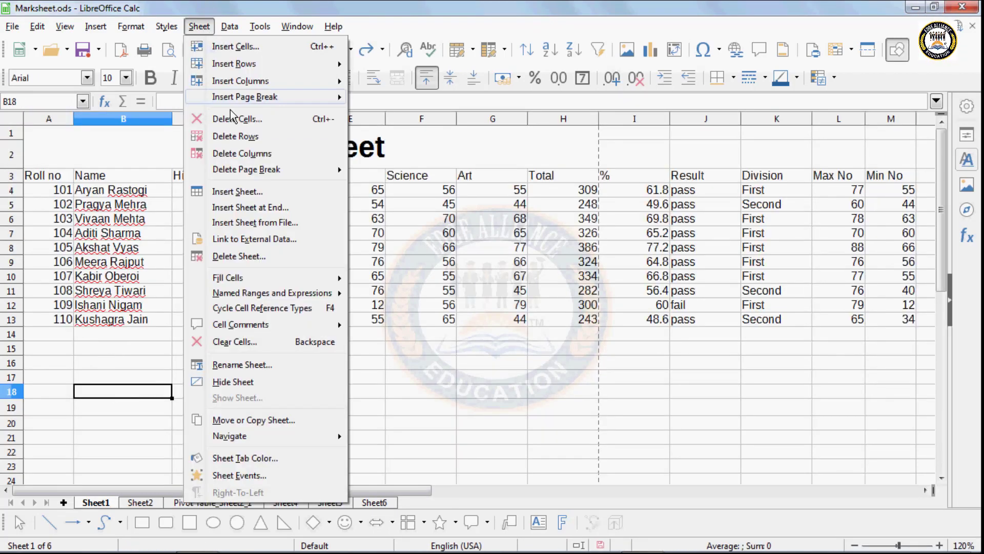
{"action": "left_click", "coordinate": [248, 241]}
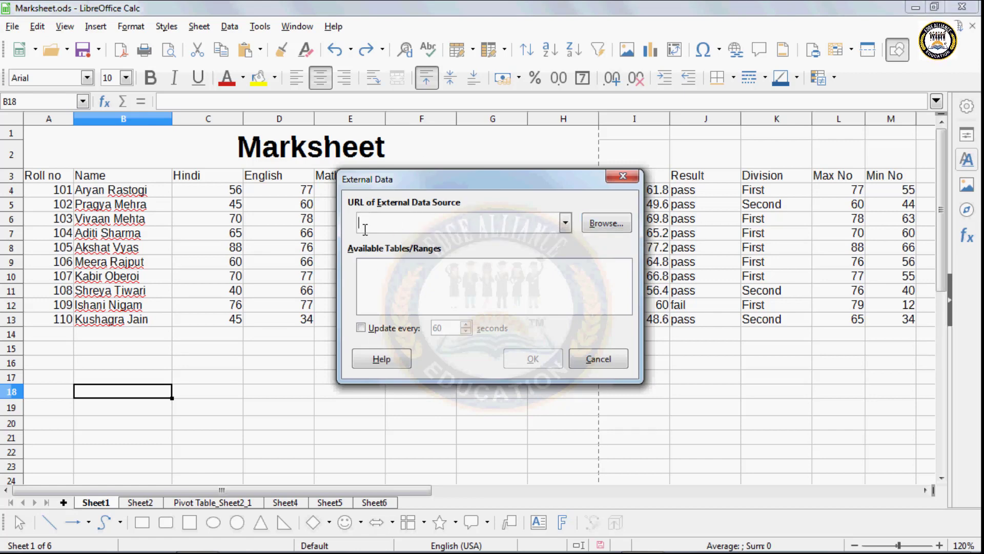
{"action": "left_click", "coordinate": [614, 226]}
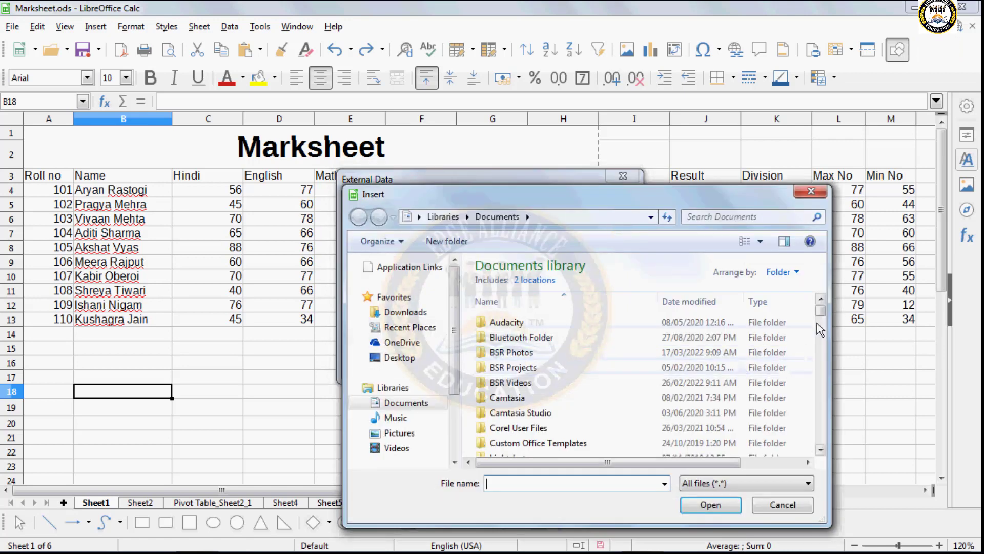
{"action": "left_click_drag", "start_coordinate": [820, 312], "coordinate": [822, 350]}
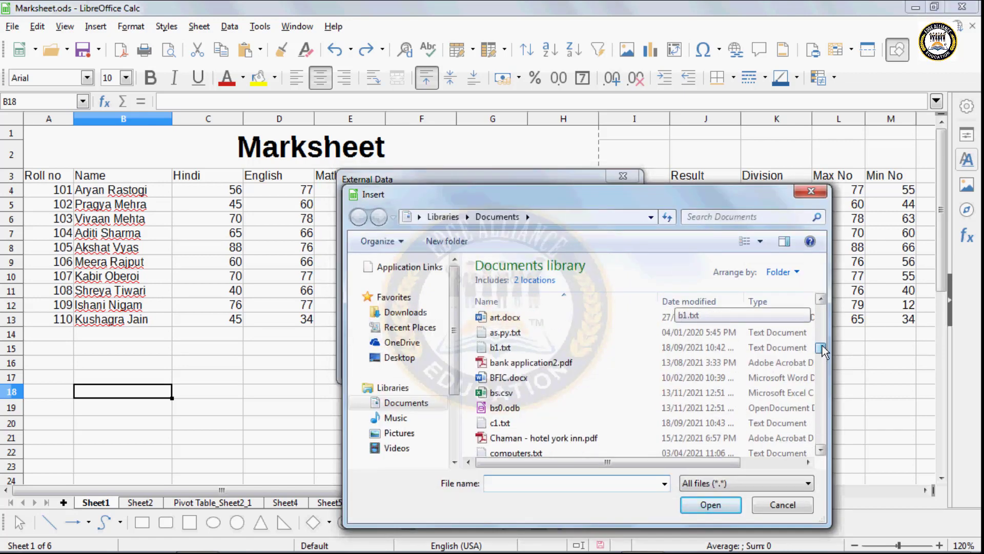
{"action": "left_click", "coordinate": [589, 392]}
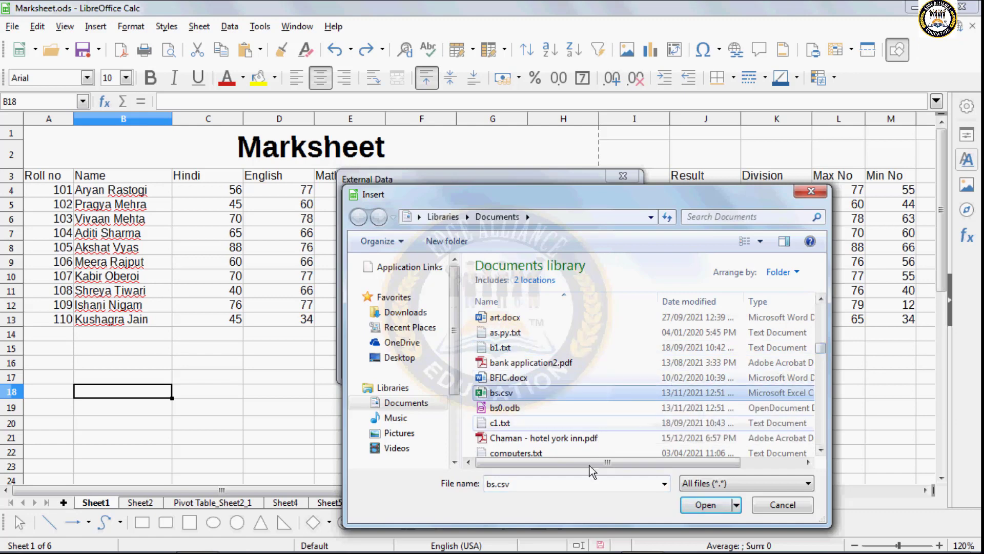
{"action": "left_click", "coordinate": [715, 506]}
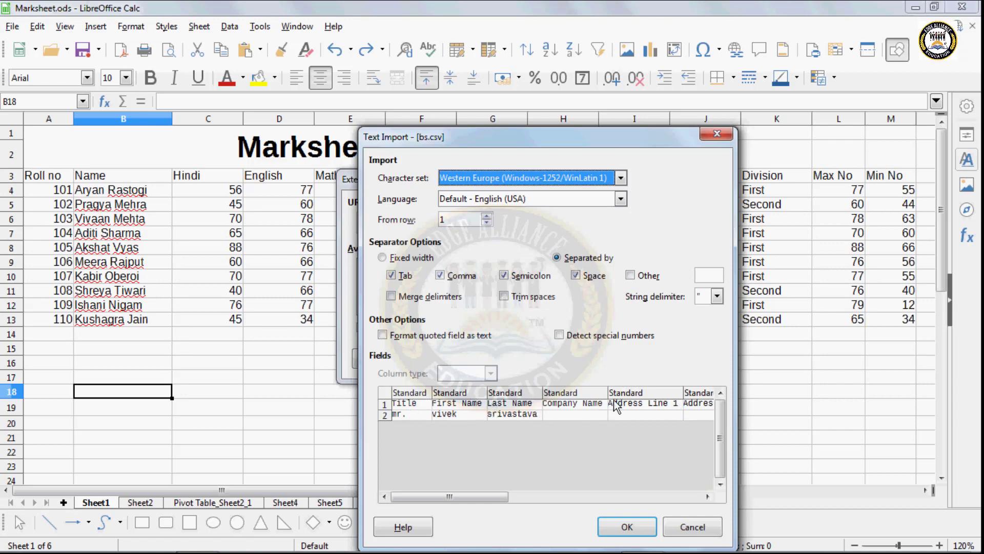
{"action": "left_click", "coordinate": [627, 527]}
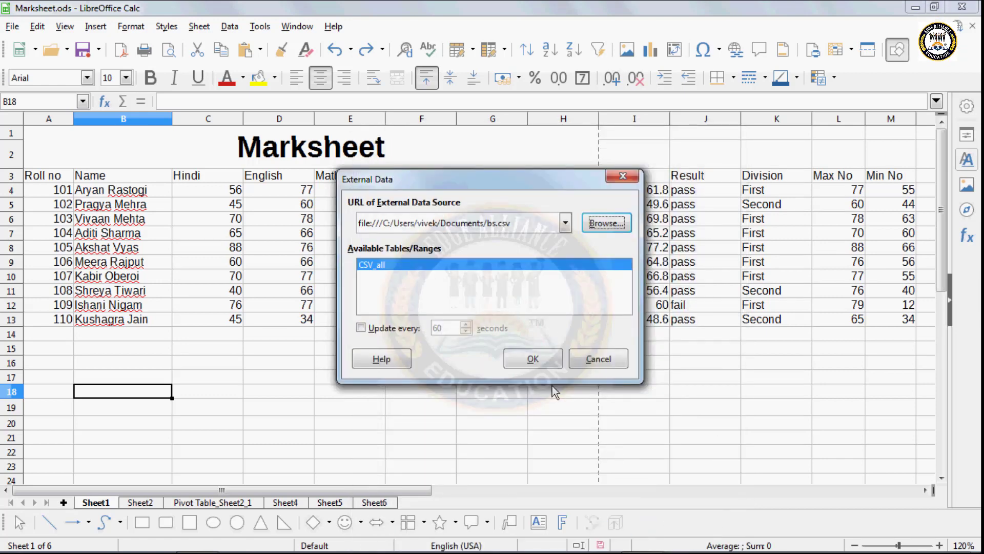
{"action": "left_click", "coordinate": [533, 359]}
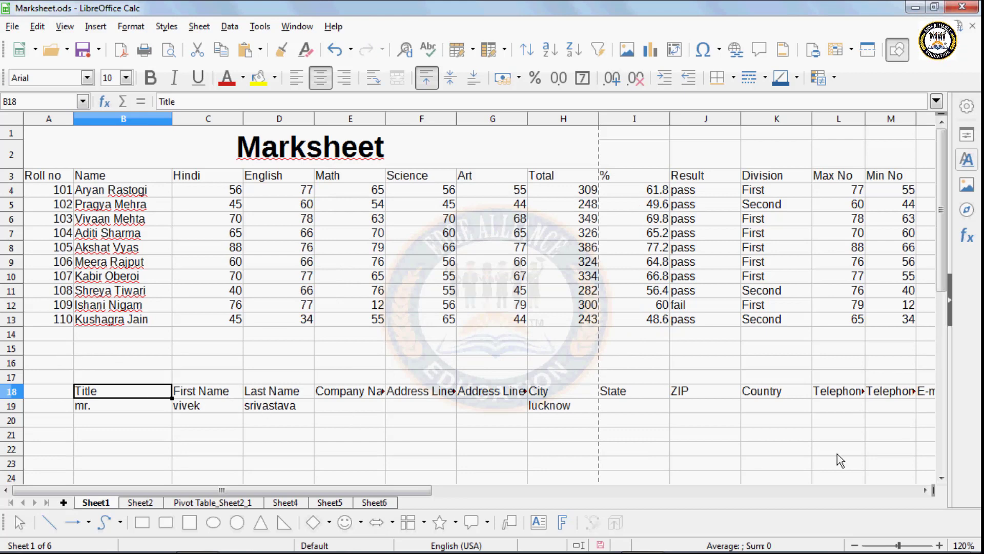
- Clear the contents of the range A16:P23 to remove the linked CSV data below the marksheet
{"action": "left_click", "coordinate": [925, 491]}
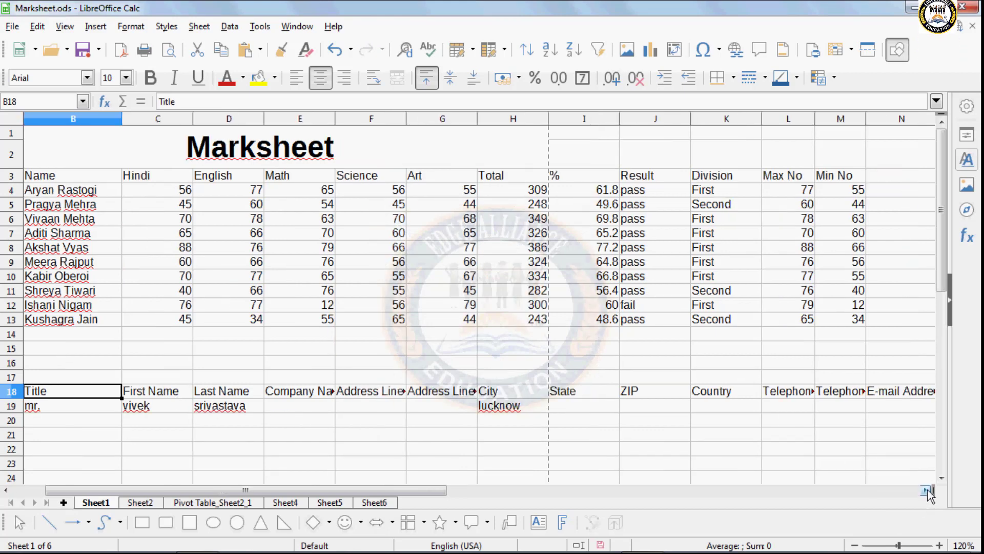
{"action": "left_click_drag", "start_coordinate": [423, 490], "coordinate": [282, 466]}
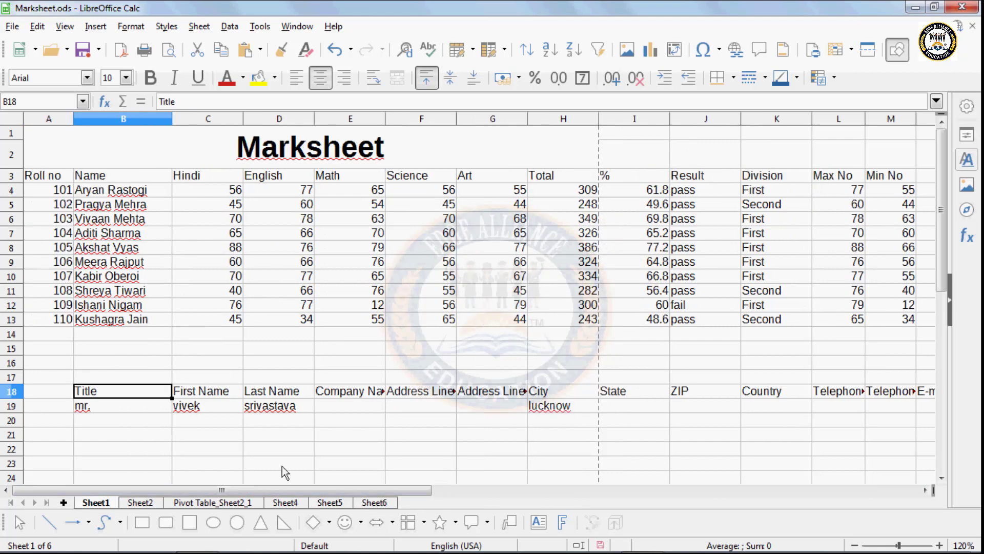
{"action": "left_click_drag", "start_coordinate": [50, 361], "coordinate": [967, 460]}
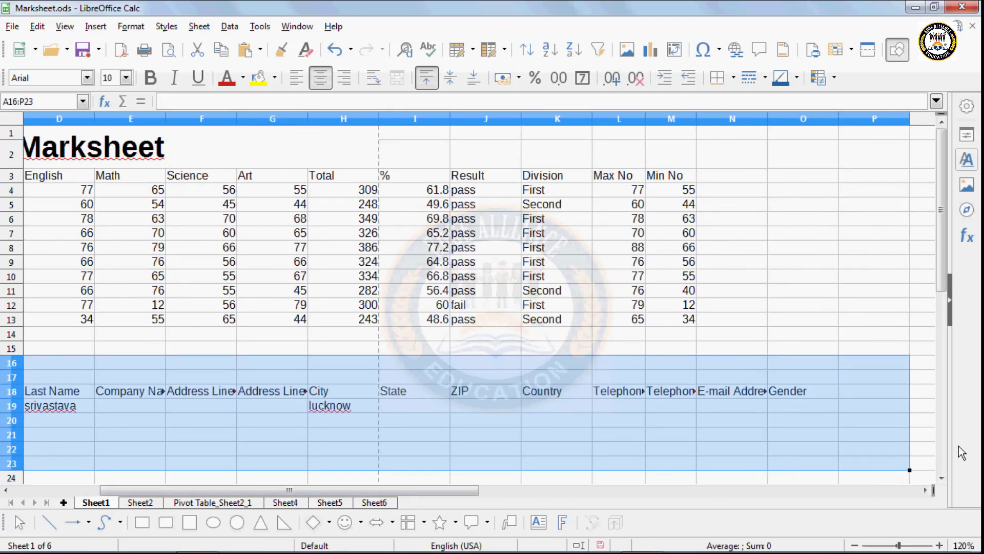
{"action": "key", "text": "Delete"}
{"action": "left_click", "coordinate": [200, 377]}
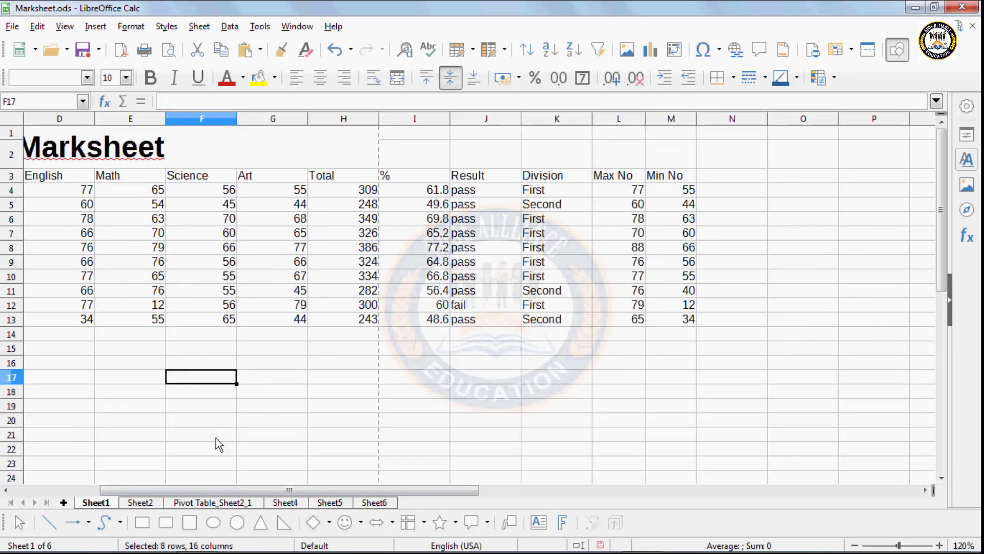
{"action": "left_click_drag", "start_coordinate": [213, 490], "coordinate": [126, 491]}
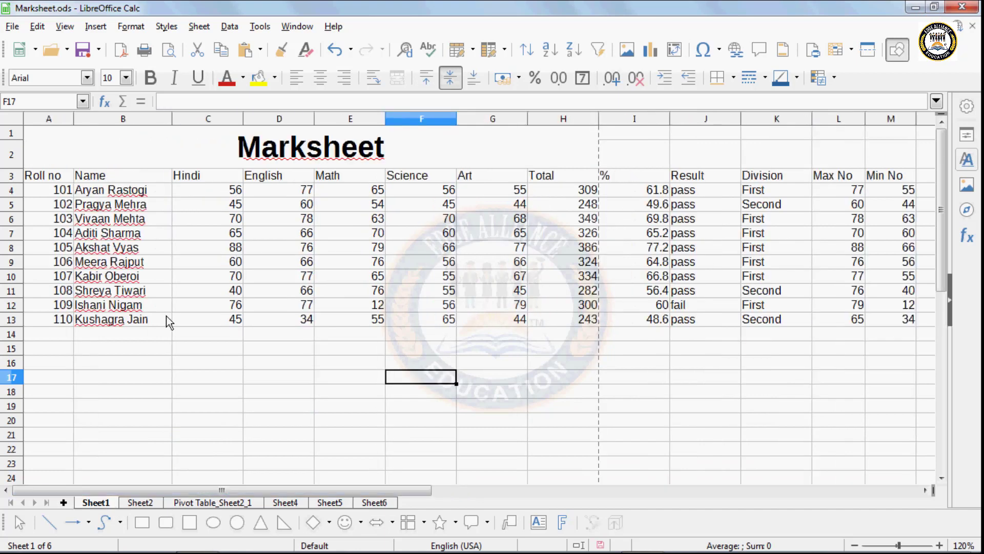
{"action": "left_click", "coordinate": [228, 27]}
{"action": "mouse_move", "coordinate": [209, 28]}
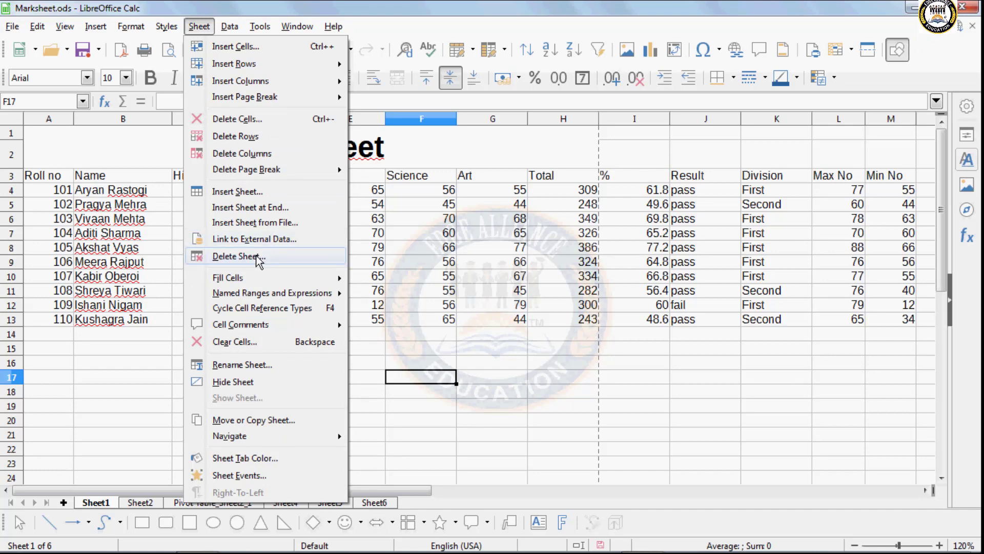
{"action": "left_click", "coordinate": [580, 386]}
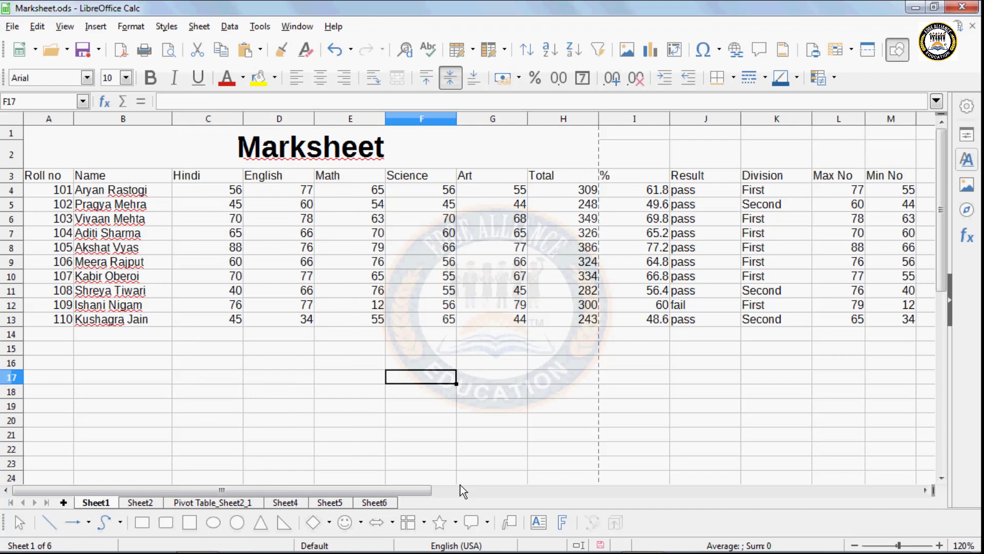
- Delete Sheet6, which holds the triangle and puzzle shapes, and return to cell C16 of Sheet1
{"action": "left_click", "coordinate": [378, 498]}
{"action": "scroll", "coordinate": [342, 395], "scroll_direction": "up", "scroll_amount": 17}
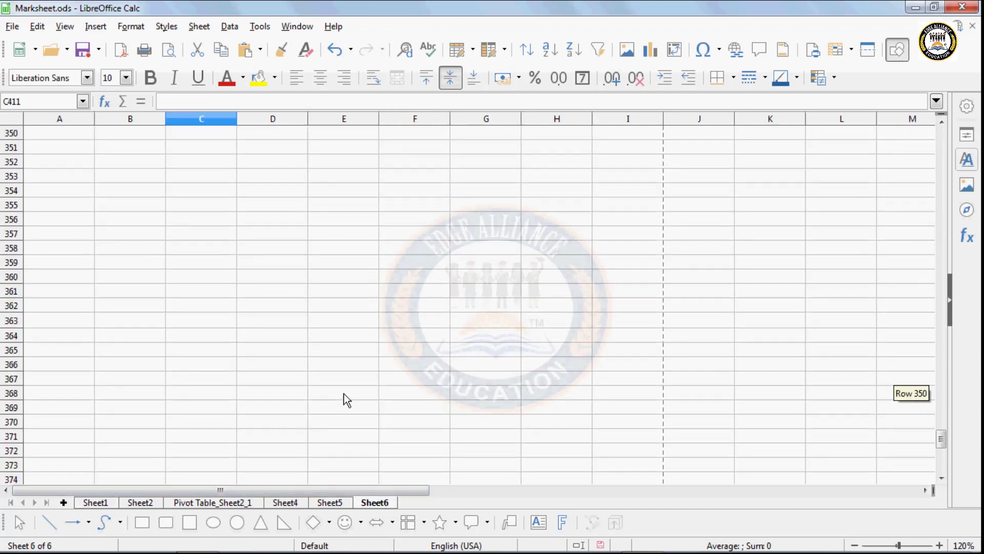
{"action": "scroll", "coordinate": [347, 400], "scroll_direction": "up", "scroll_amount": 20}
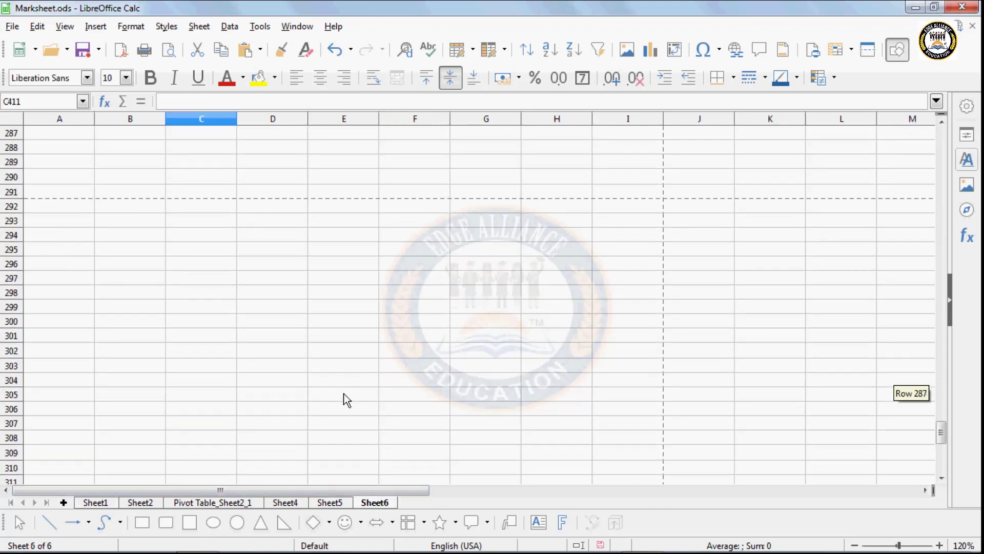
{"action": "key", "text": "ctrl+Home"}
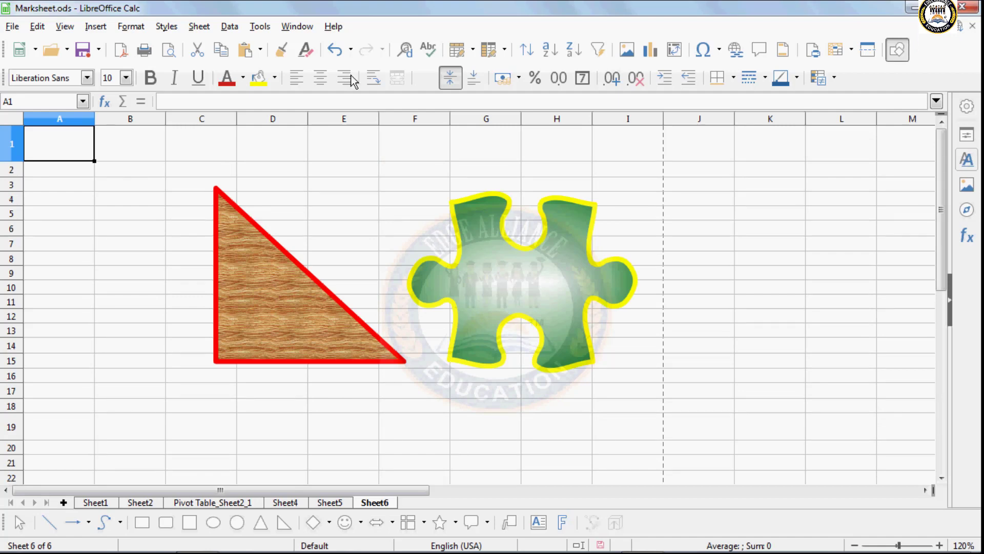
{"action": "left_click", "coordinate": [199, 26]}
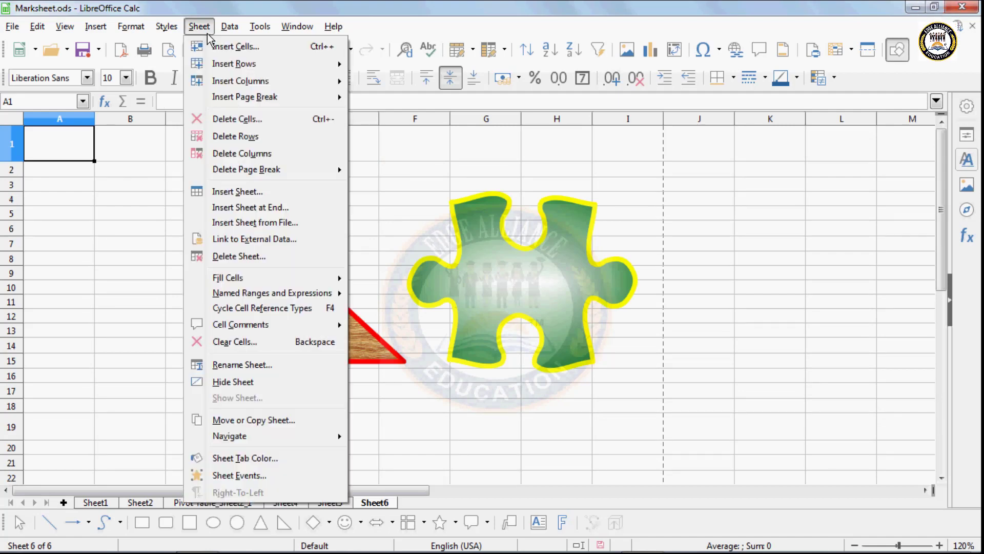
{"action": "left_click", "coordinate": [230, 256]}
{"action": "left_click", "coordinate": [507, 305]}
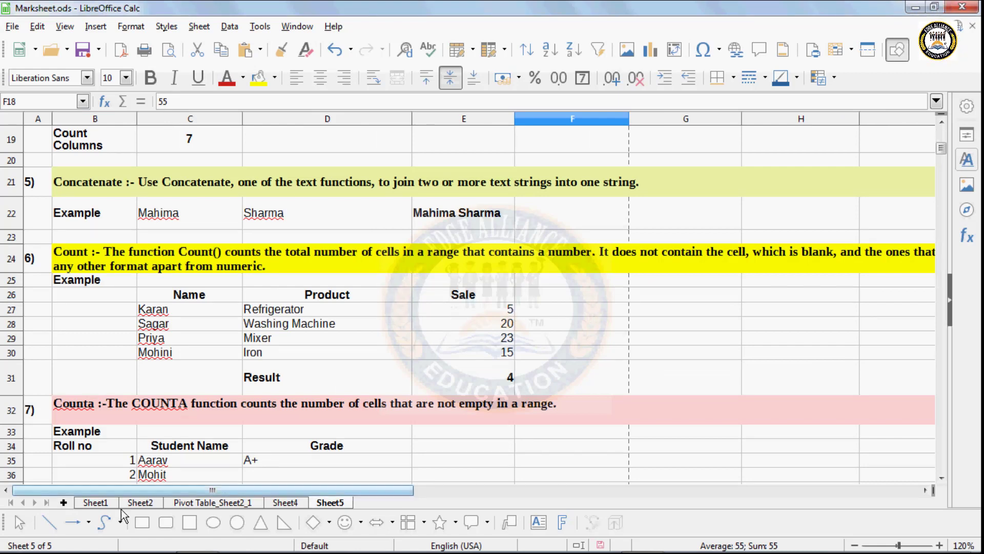
{"action": "left_click", "coordinate": [96, 503]}
{"action": "left_click", "coordinate": [177, 365]}
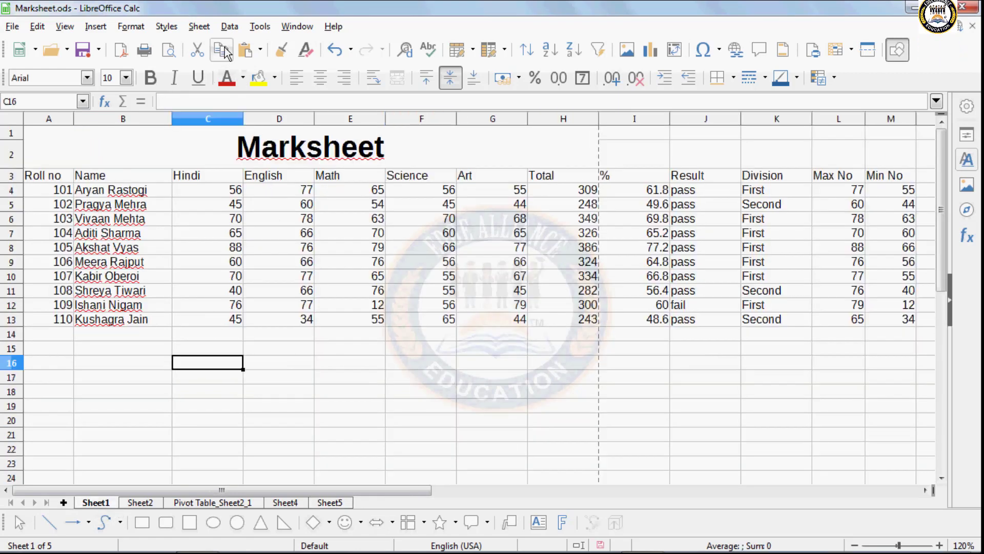
{"action": "left_click", "coordinate": [201, 27]}
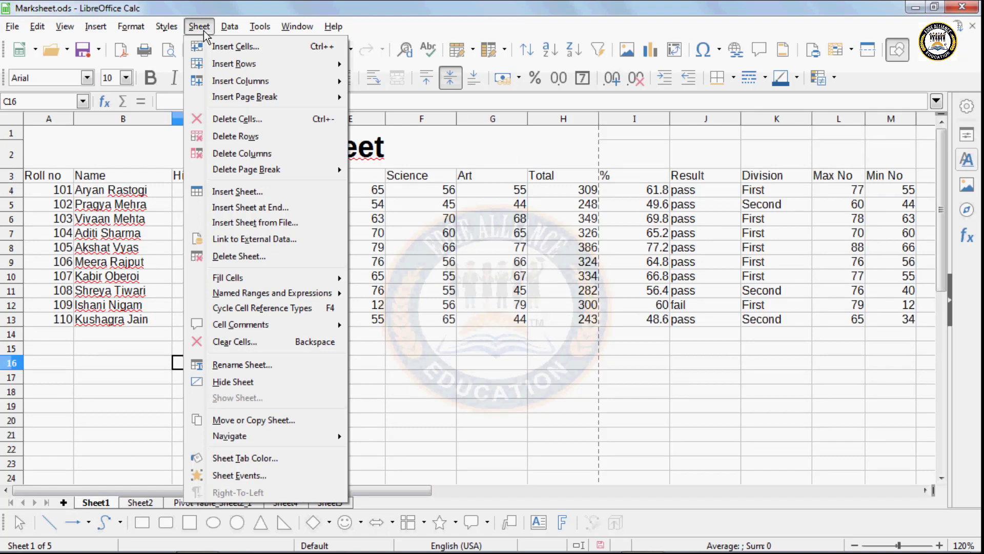
{"action": "mouse_move", "coordinate": [275, 275]}
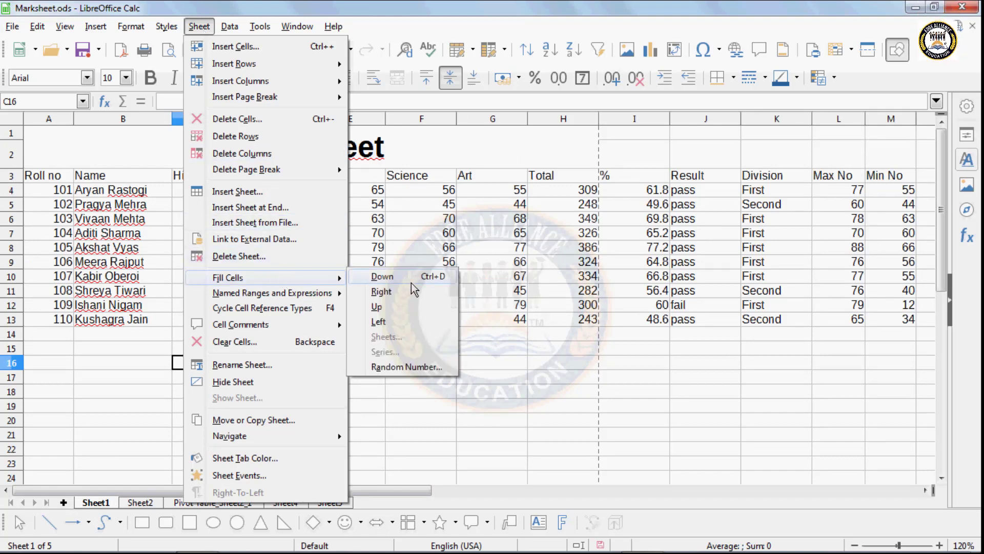
{"action": "left_click", "coordinate": [534, 260]}
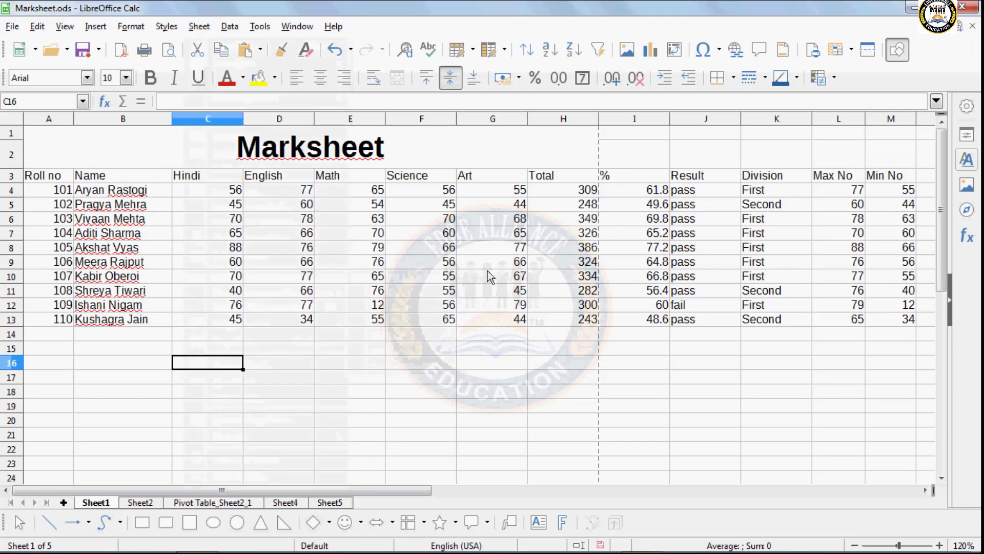
- Fill cell E8 in the Math column down from the cell above it, and undo the fill
{"action": "left_click", "coordinate": [367, 252]}
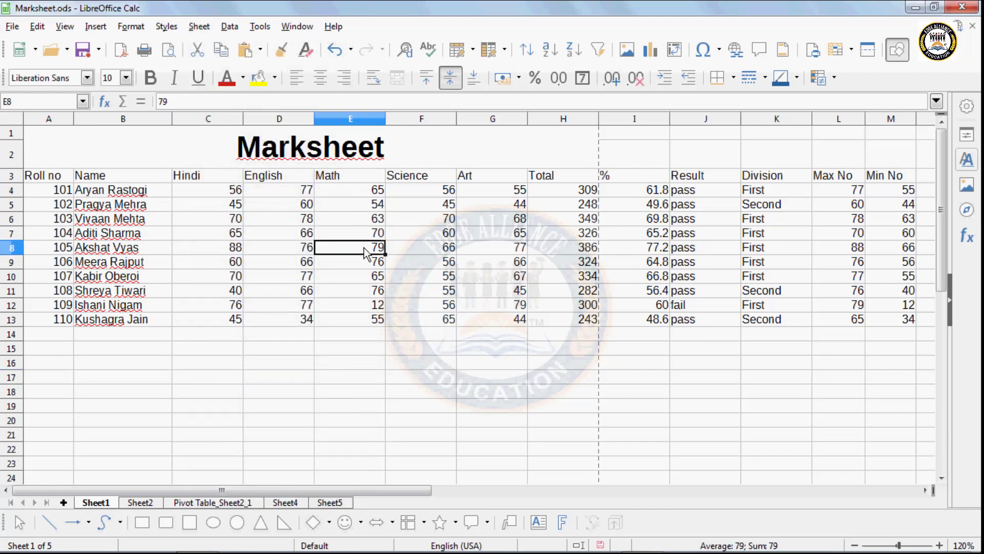
{"action": "left_click", "coordinate": [205, 29]}
{"action": "mouse_move", "coordinate": [241, 279]}
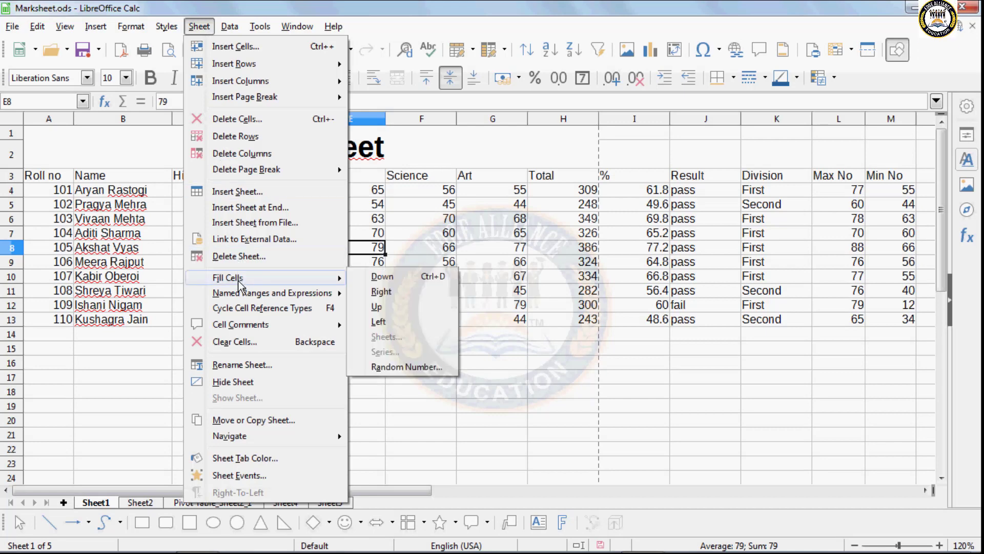
{"action": "left_click", "coordinate": [371, 277]}
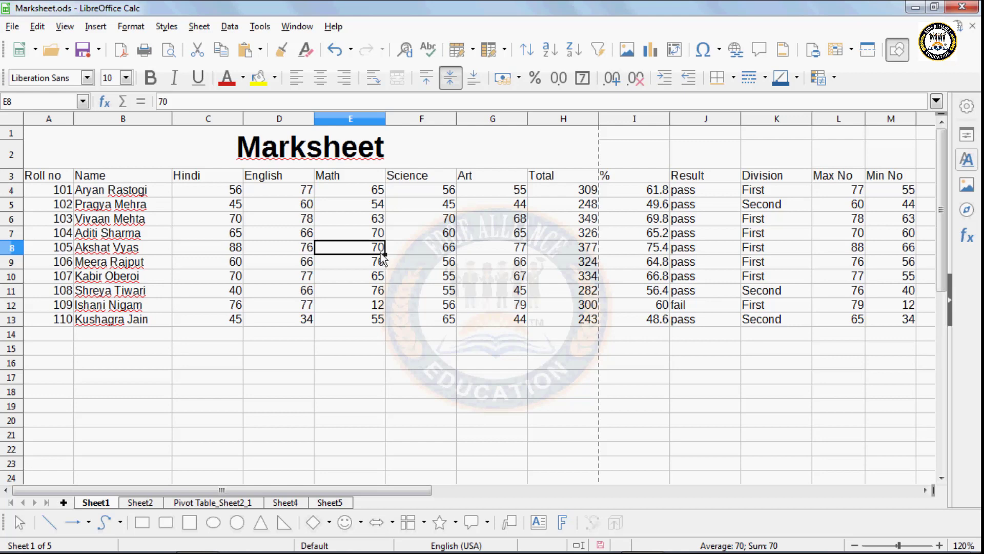
{"action": "key", "text": "ctrl+z"}
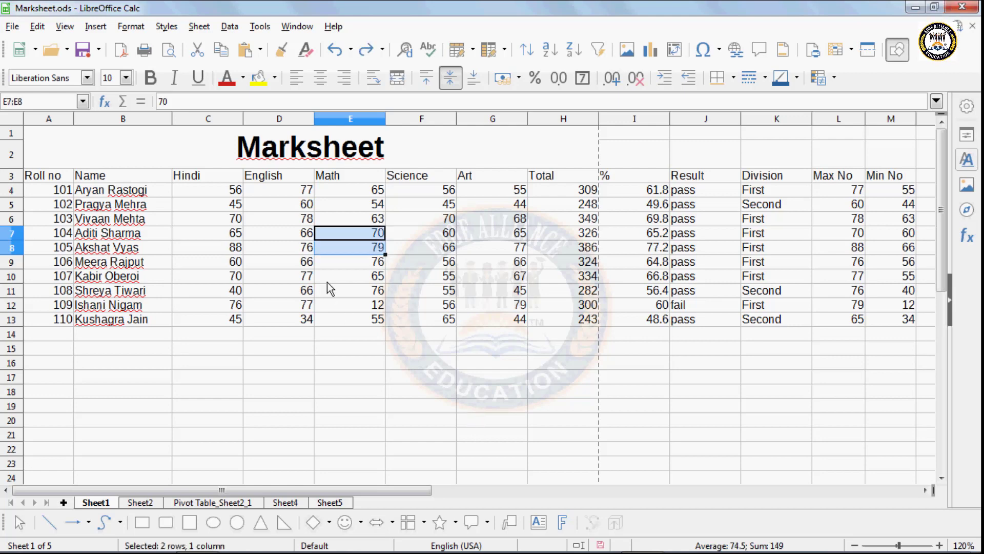
- Fill cell E8 rightward from the neighbouring English mark, and undo the fill
{"action": "left_click", "coordinate": [382, 248]}
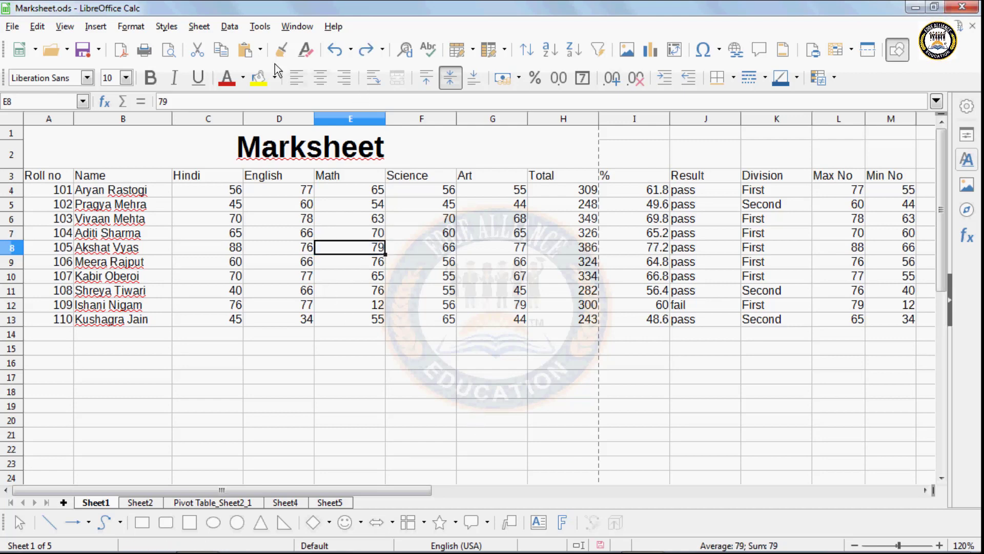
{"action": "left_click", "coordinate": [199, 27]}
{"action": "mouse_move", "coordinate": [233, 277]}
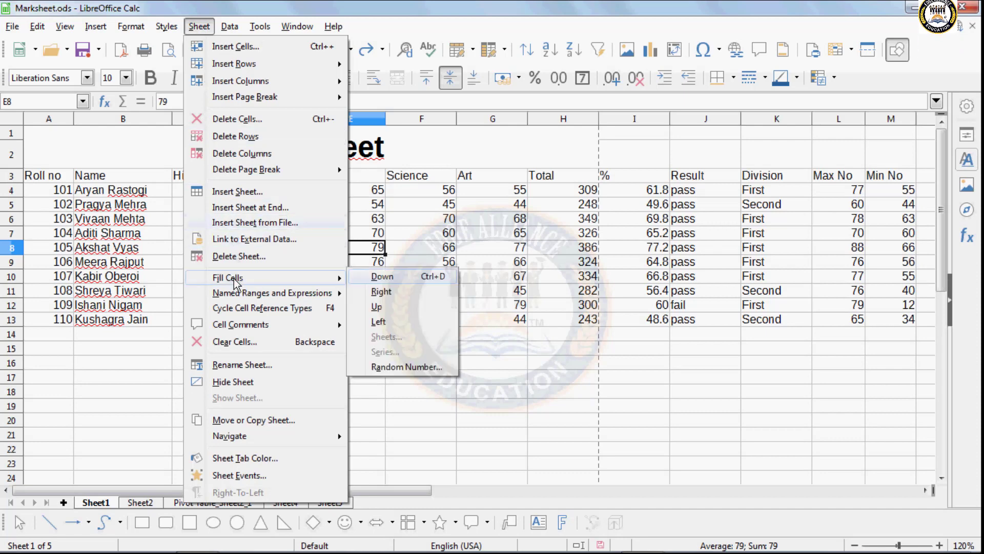
{"action": "left_click", "coordinate": [365, 294]}
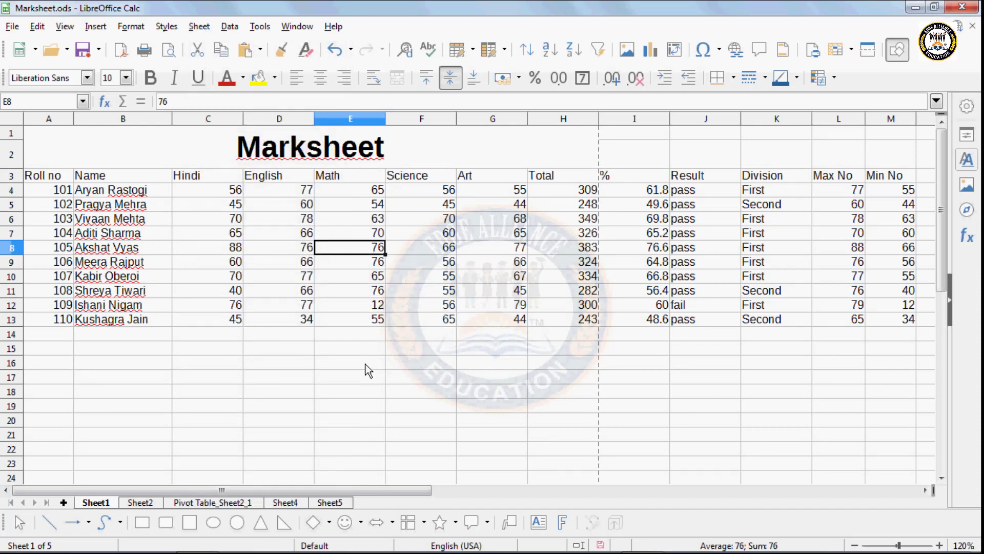
{"action": "key", "text": "ctrl+z"}
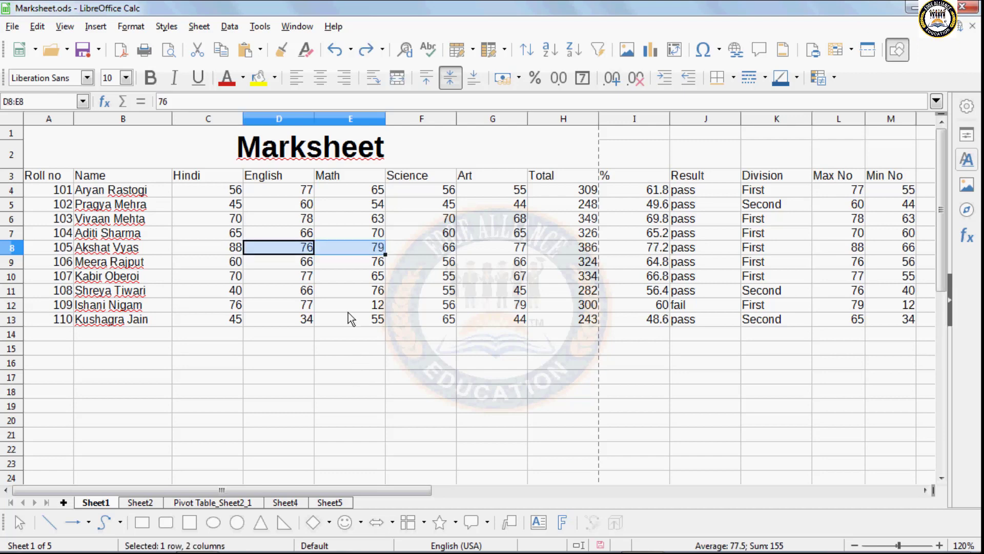
- Fill cell E8 up from the cell below it, and undo the fill
{"action": "left_click", "coordinate": [373, 251]}
{"action": "left_click", "coordinate": [197, 26]}
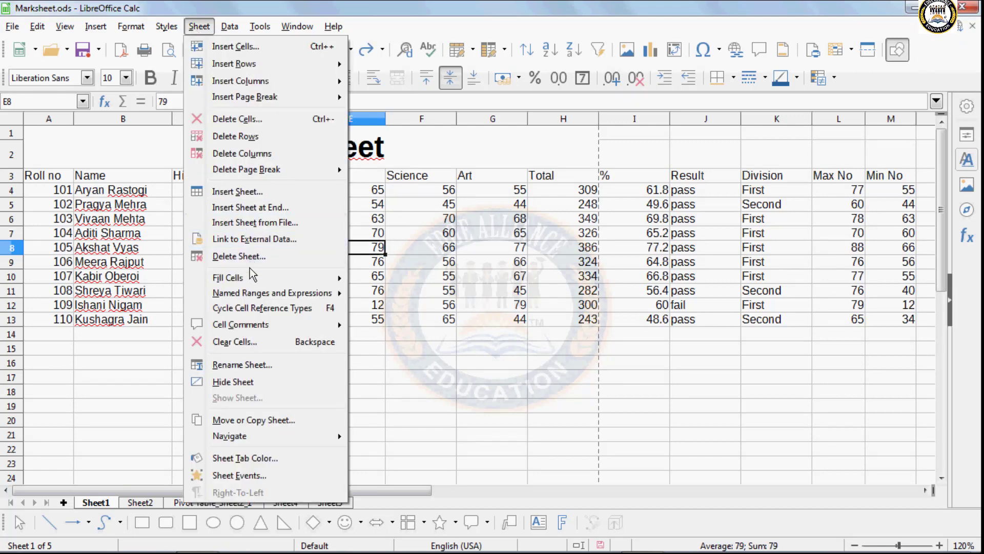
{"action": "mouse_move", "coordinate": [250, 277]}
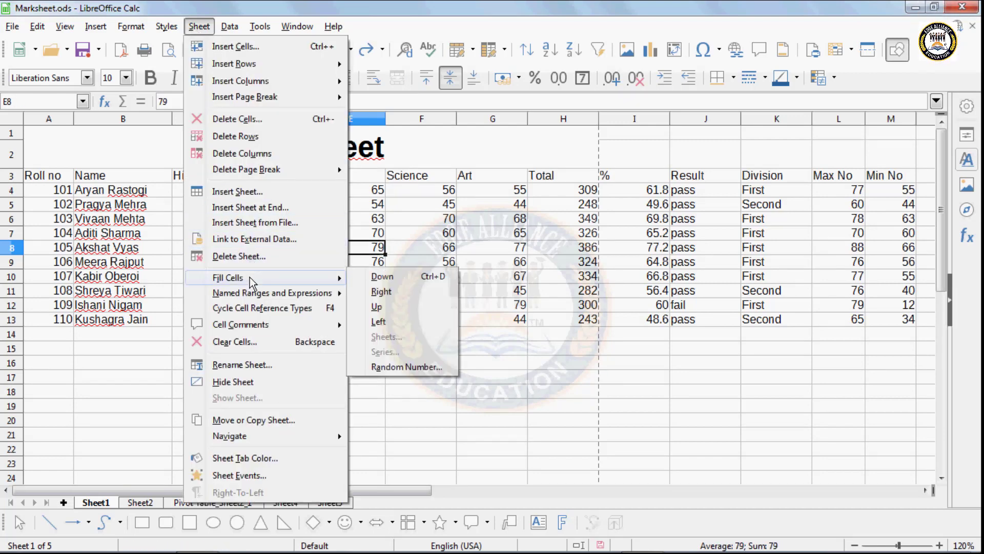
{"action": "left_click", "coordinate": [405, 308]}
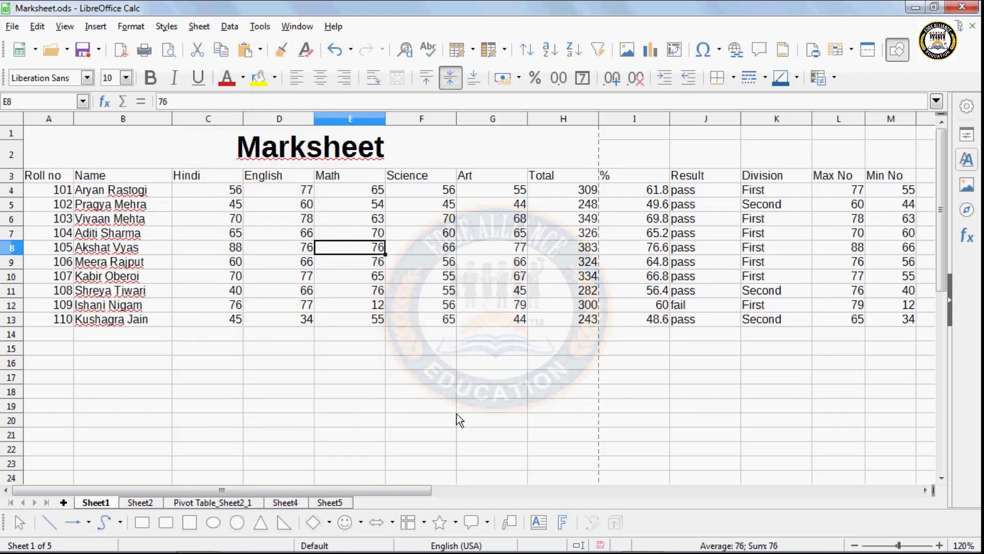
{"action": "key", "text": "ctrl+z"}
- Fill cell E8 leftward from the neighbouring Science mark, and undo the fill
{"action": "left_click", "coordinate": [376, 251]}
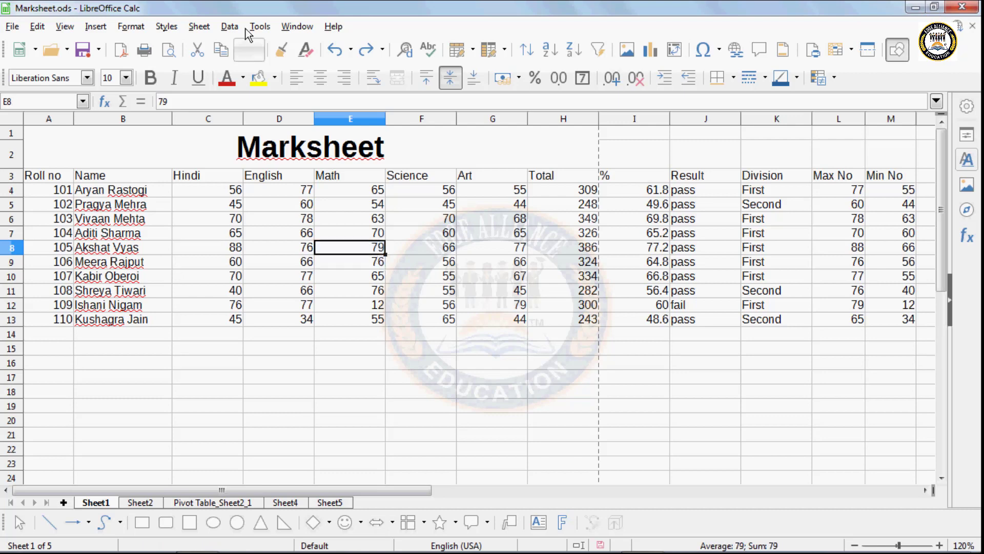
{"action": "left_click", "coordinate": [199, 26]}
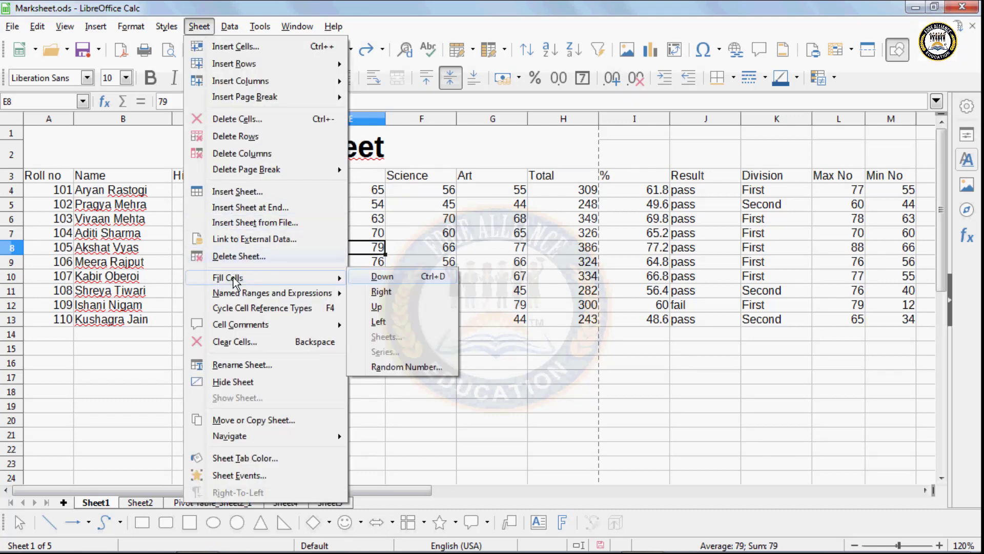
{"action": "left_click", "coordinate": [389, 323]}
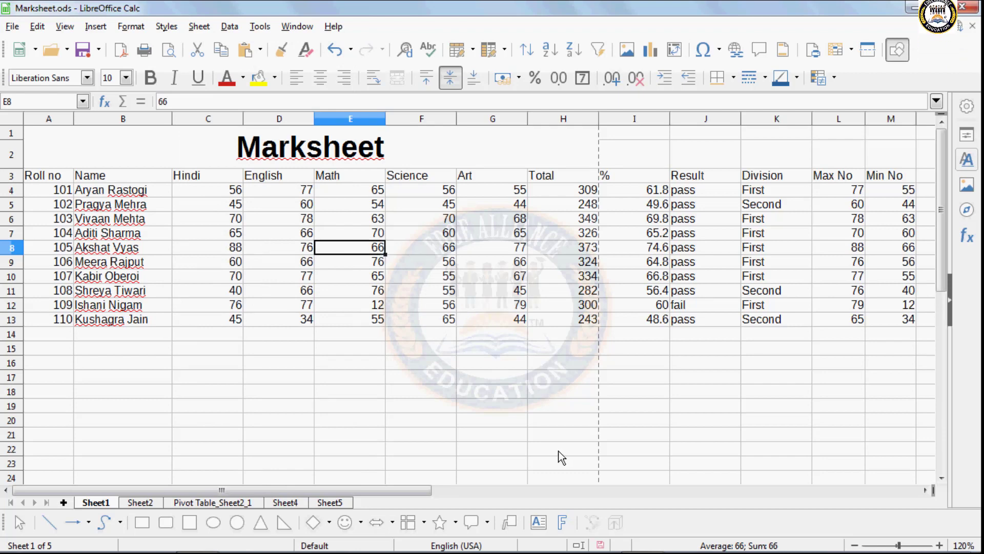
{"action": "key", "text": "ctrl+z"}
{"action": "left_click", "coordinate": [348, 250]}
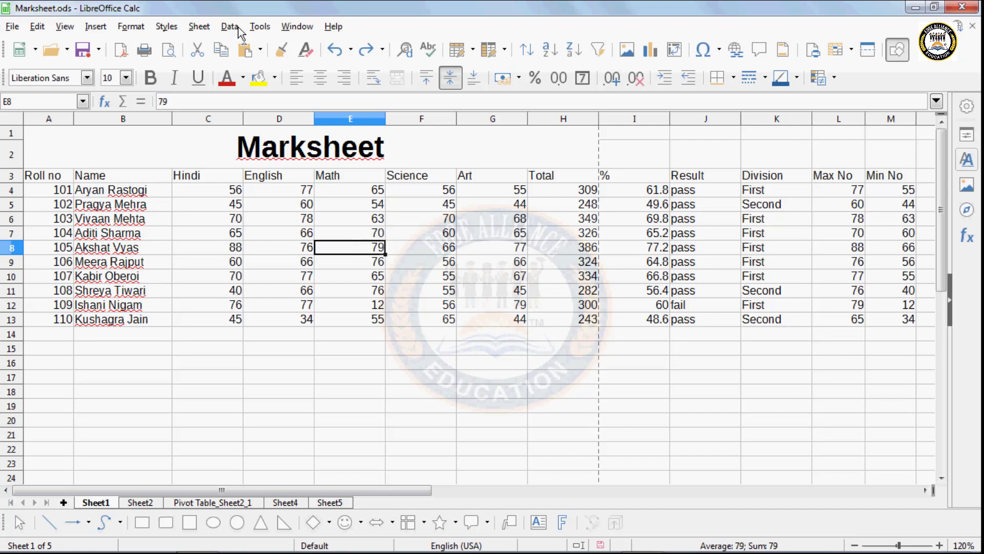
{"action": "left_click", "coordinate": [201, 26]}
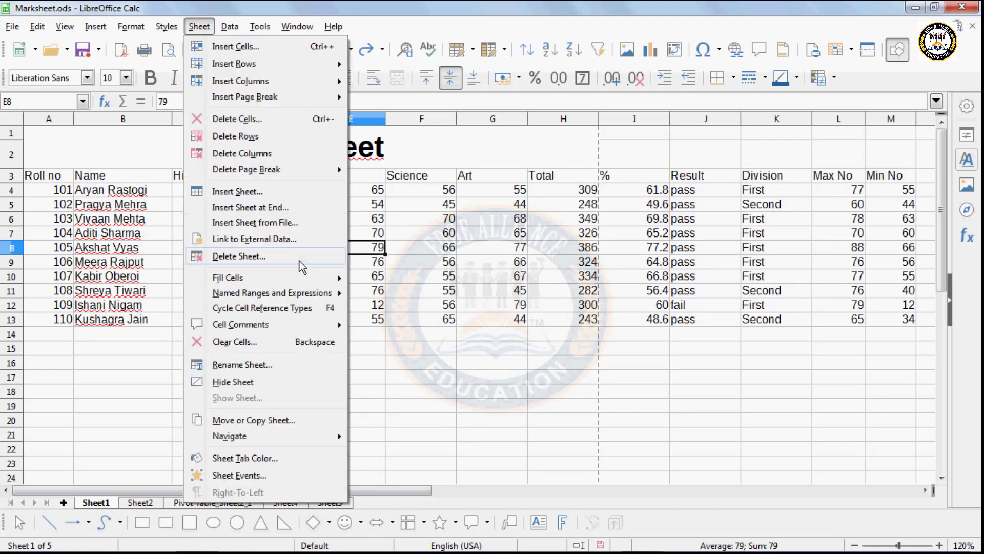
{"action": "mouse_move", "coordinate": [287, 278]}
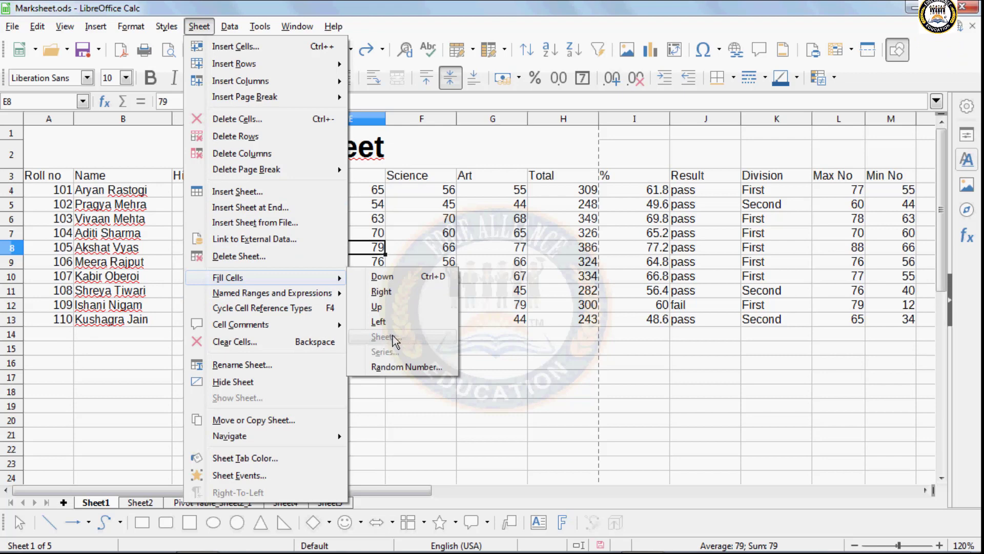
{"action": "left_click", "coordinate": [525, 363]}
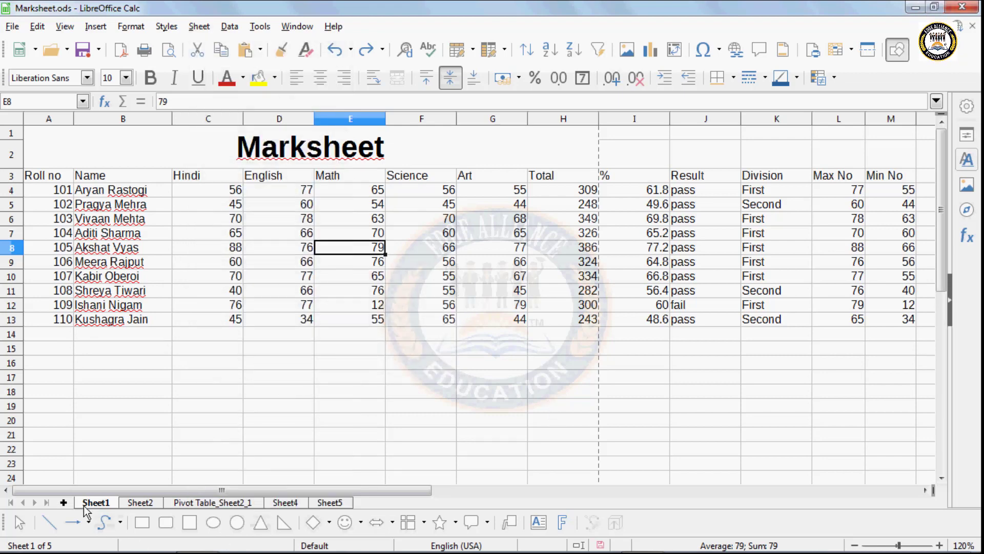
- Add a blank sheet after Sheet5, return to Sheet1 and check which fill options are available for cell E8
{"action": "left_click", "coordinate": [63, 502]}
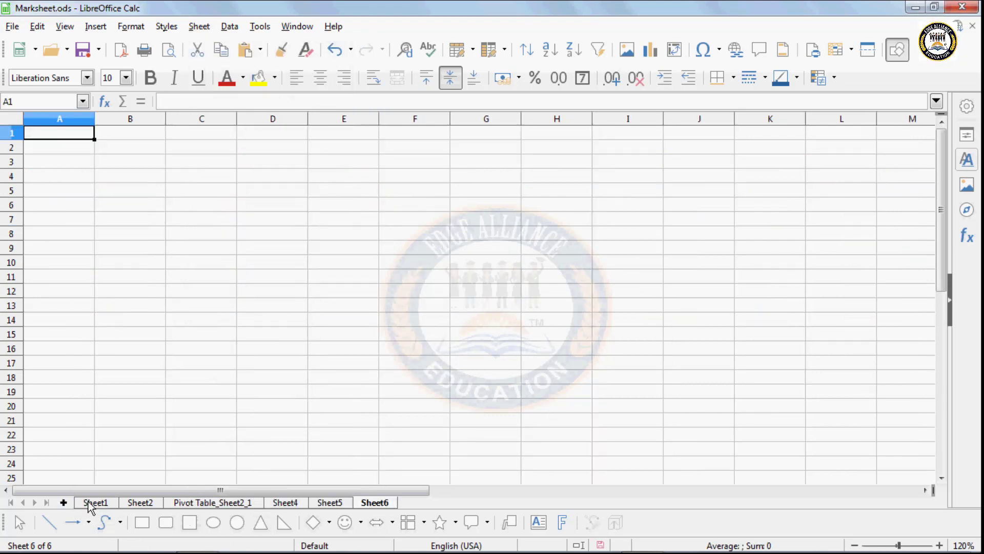
{"action": "left_click", "coordinate": [93, 503]}
{"action": "left_click", "coordinate": [191, 28]}
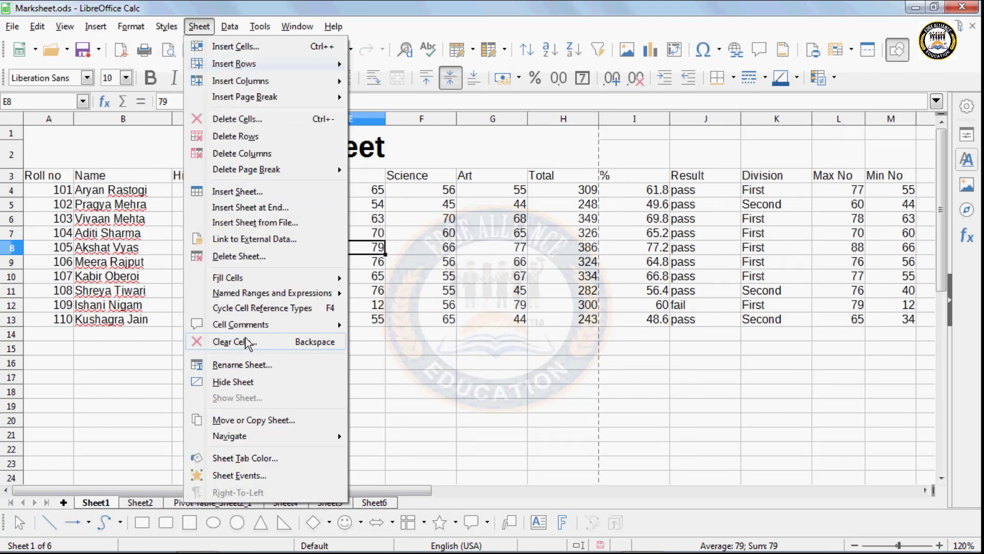
{"action": "mouse_move", "coordinate": [283, 274]}
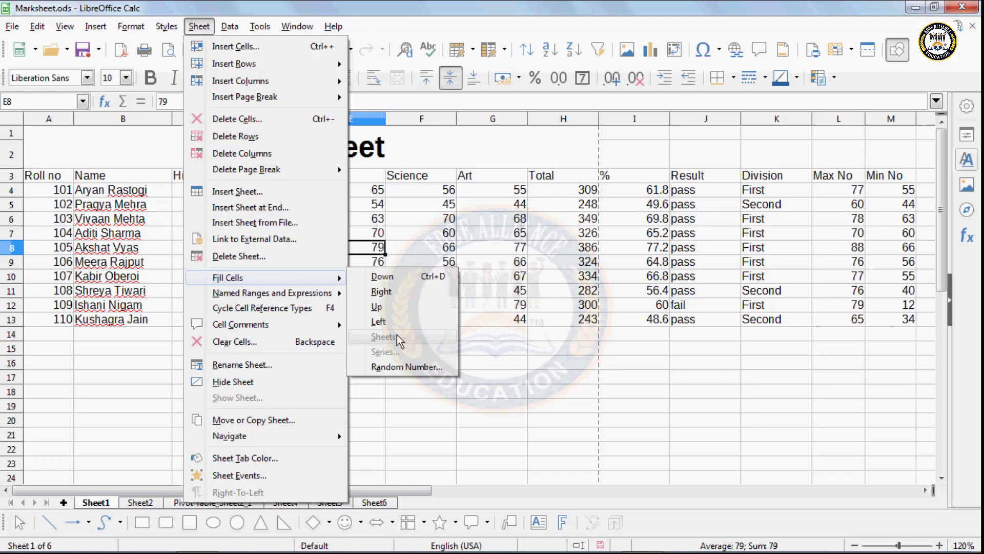
{"action": "left_click", "coordinate": [576, 379]}
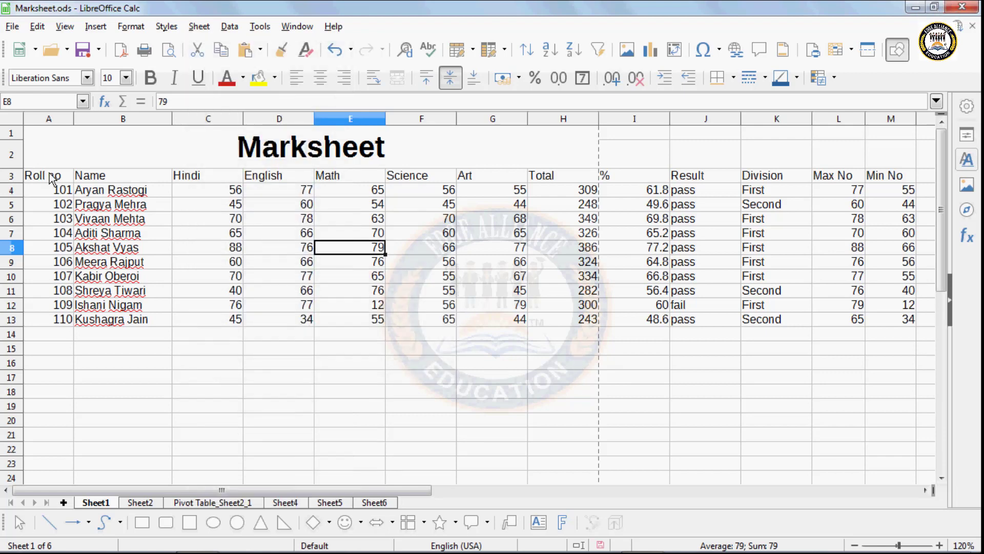
- Set the font colour of range A3:G13 to lime green and its background colour to Light Gold 3
{"action": "left_click_drag", "start_coordinate": [39, 174], "coordinate": [509, 328]}
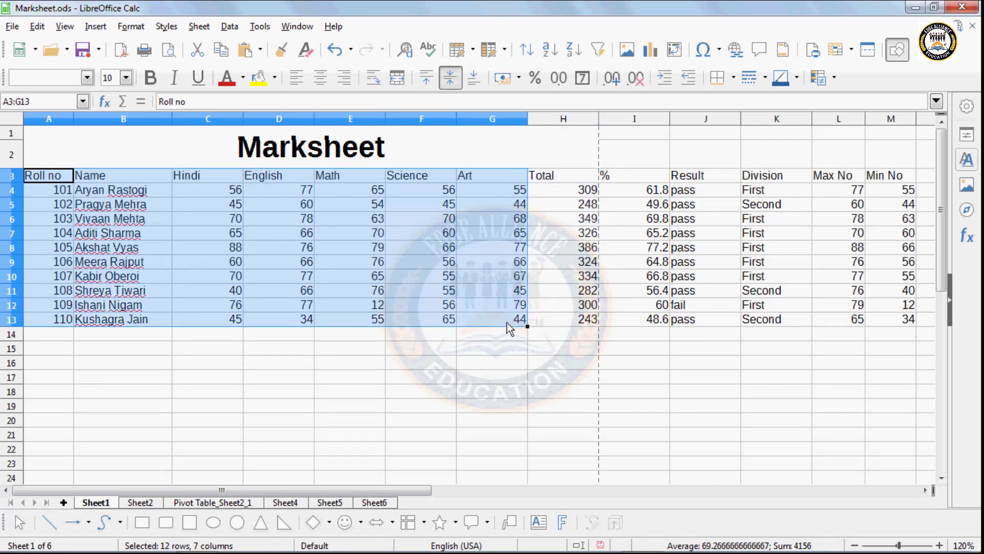
{"action": "left_click", "coordinate": [243, 79]}
{"action": "left_click", "coordinate": [358, 175]}
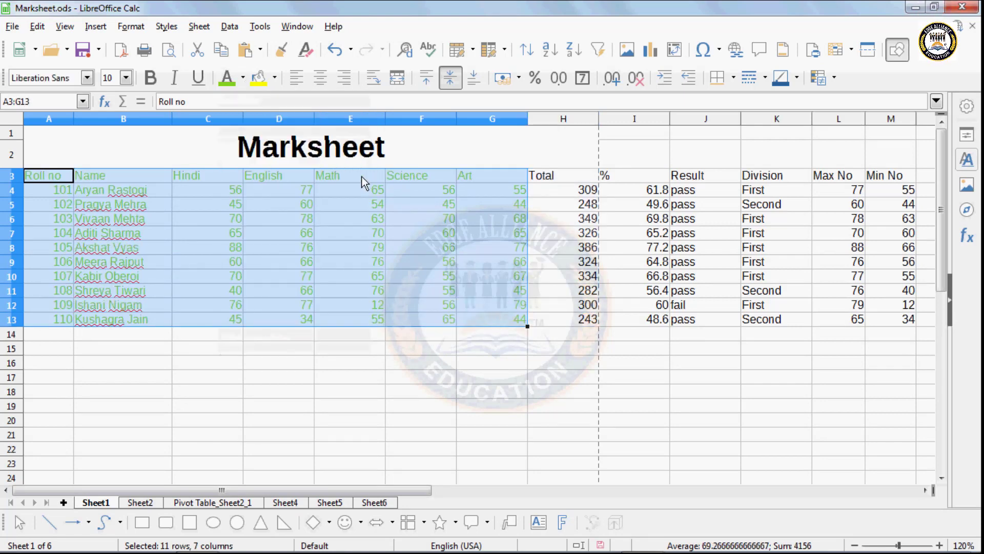
{"action": "left_click", "coordinate": [275, 77]}
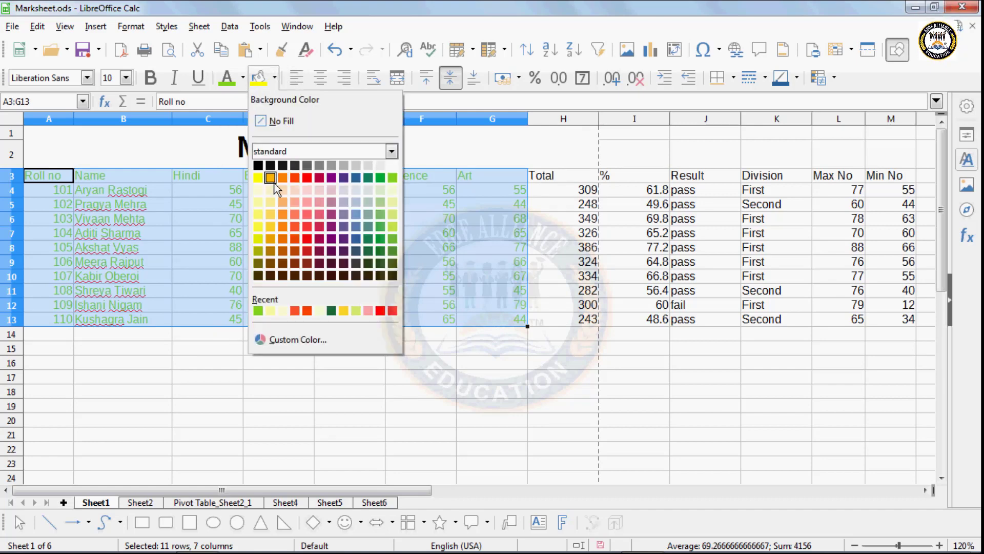
{"action": "left_click", "coordinate": [271, 201]}
- Apply red double-line borders around and between all cells of the range A3:G13
{"action": "left_click", "coordinate": [733, 77]}
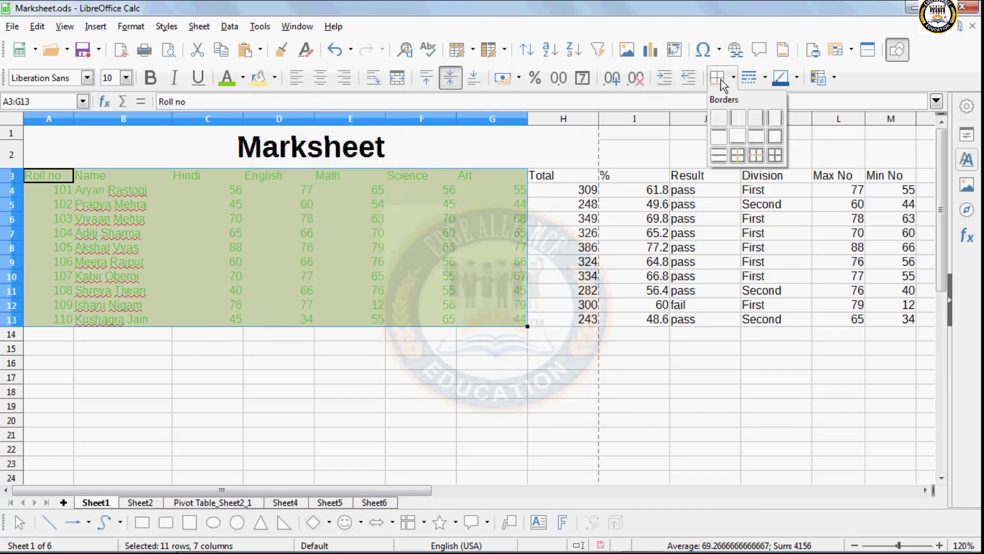
{"action": "left_click", "coordinate": [774, 155]}
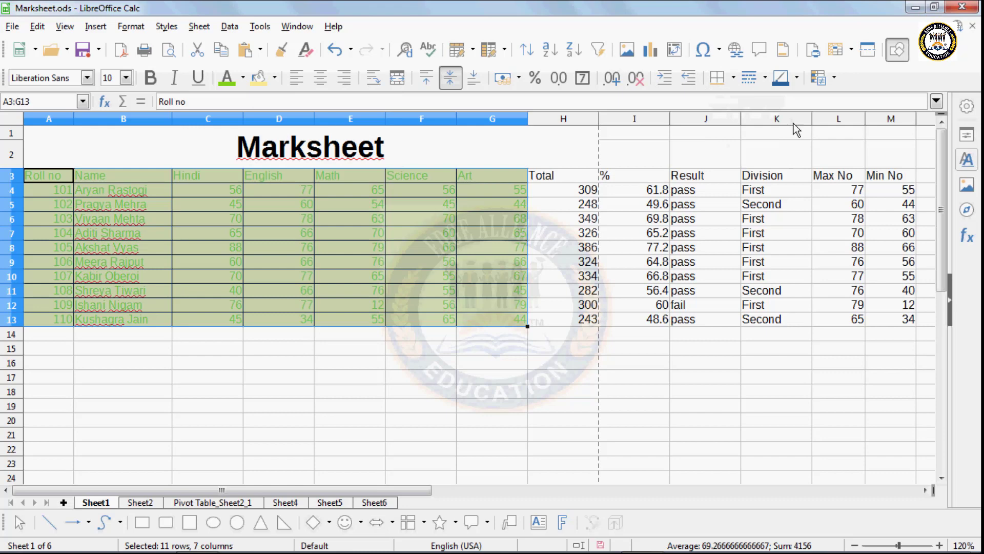
{"action": "left_click", "coordinate": [797, 87]}
{"action": "left_click", "coordinate": [831, 151]}
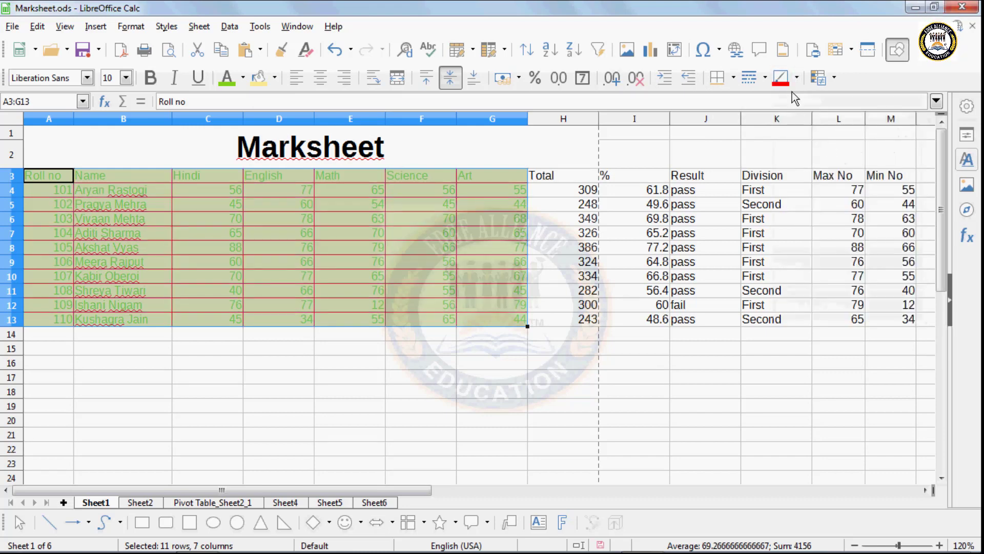
{"action": "left_click", "coordinate": [767, 80]}
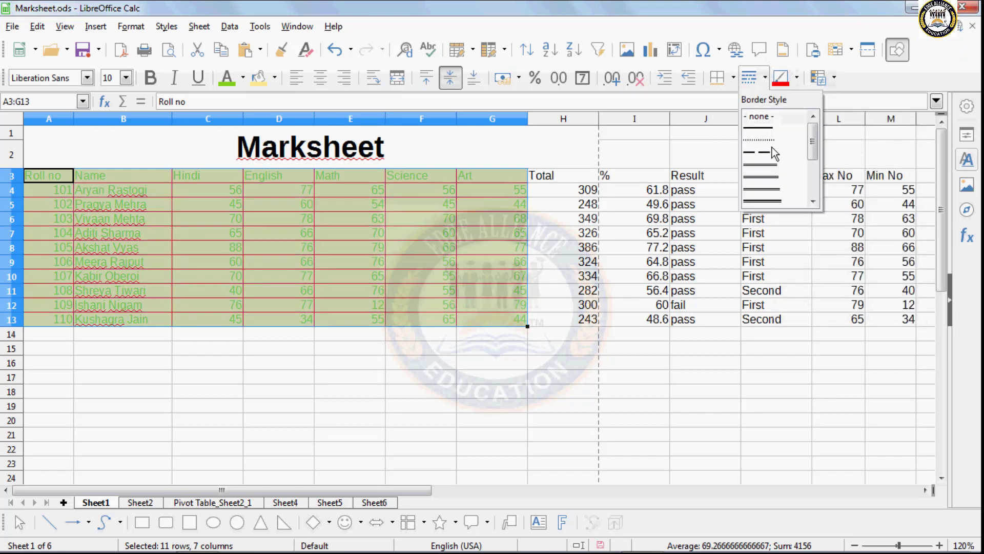
{"action": "left_click", "coordinate": [769, 201]}
- Set the font colour of range A3:G13 to red and its background colour to Light Yellow 2
{"action": "left_click", "coordinate": [243, 78]}
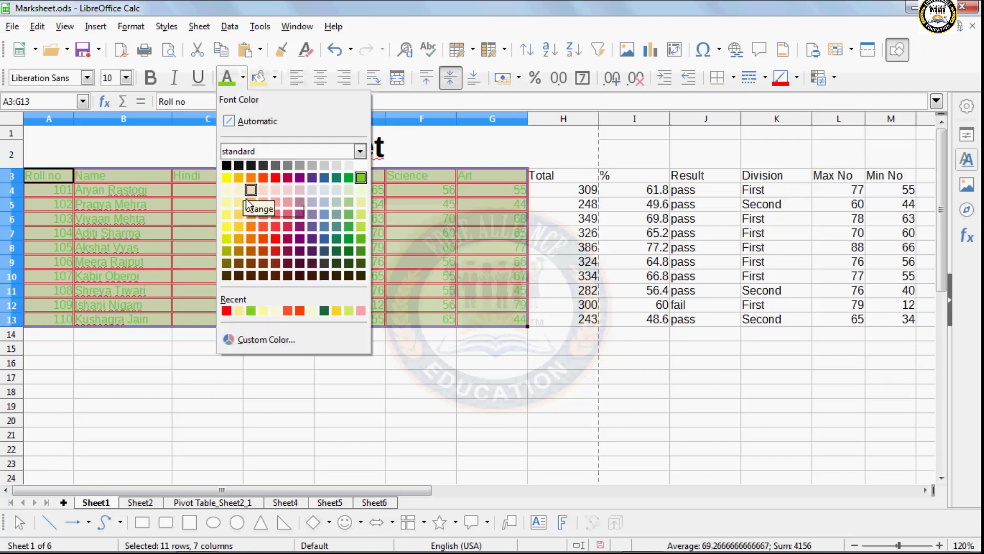
{"action": "left_click", "coordinate": [274, 181]}
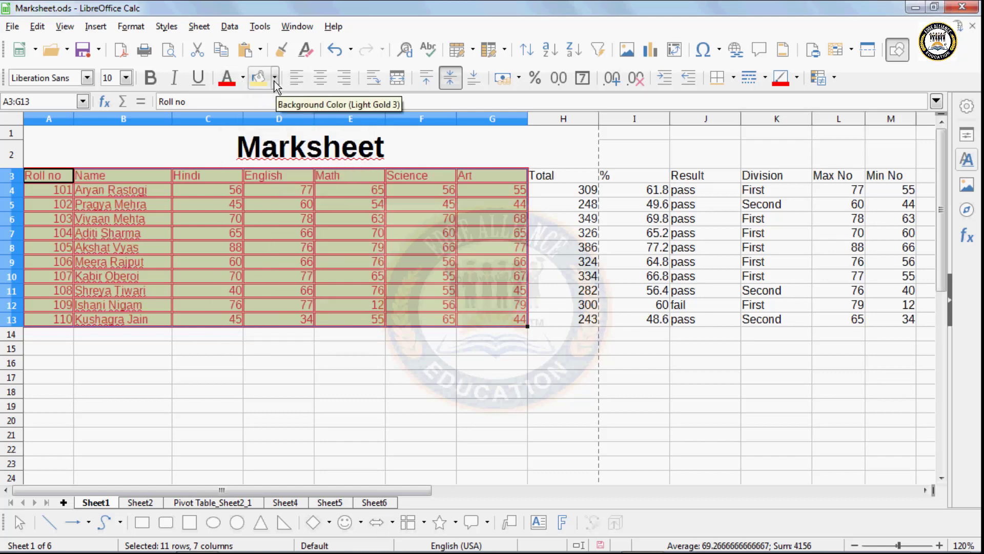
{"action": "left_click", "coordinate": [275, 78]}
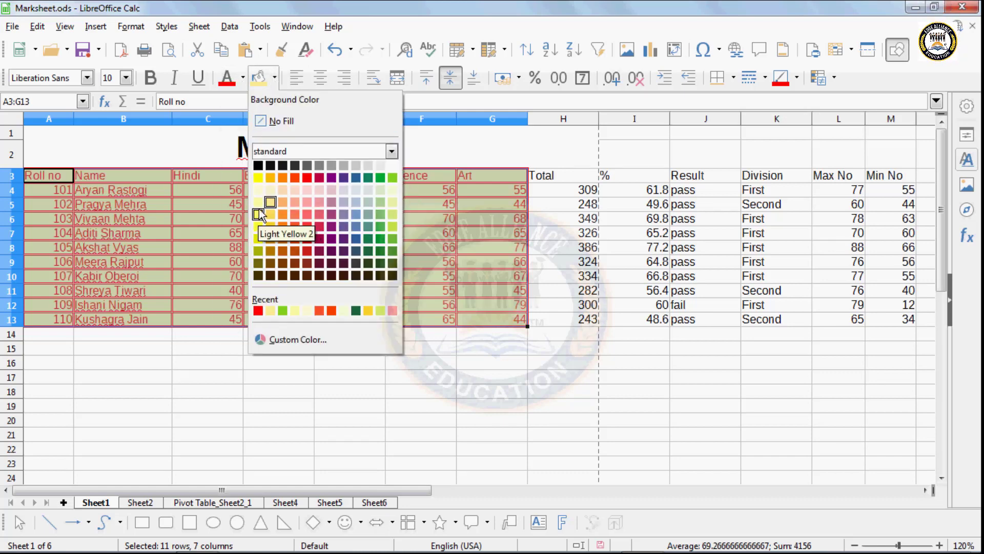
{"action": "left_click", "coordinate": [258, 214]}
{"action": "left_click", "coordinate": [167, 257]}
- Fill the range A3:G13 from Sheet1 across to Sheet6 with Paste all enabled, and view the result on Sheet6
{"action": "left_click", "coordinate": [67, 180]}
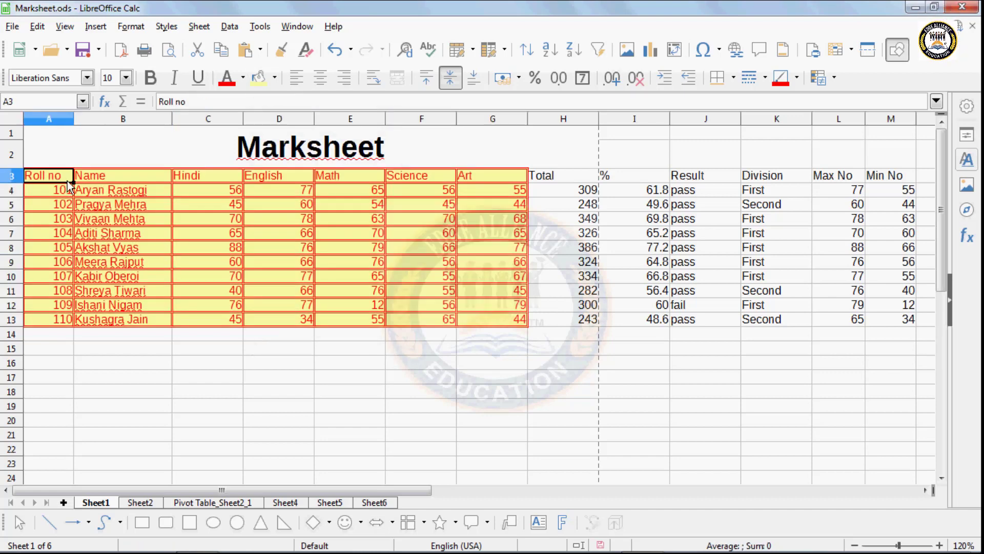
{"action": "left_click_drag", "start_coordinate": [66, 180], "coordinate": [473, 325]}
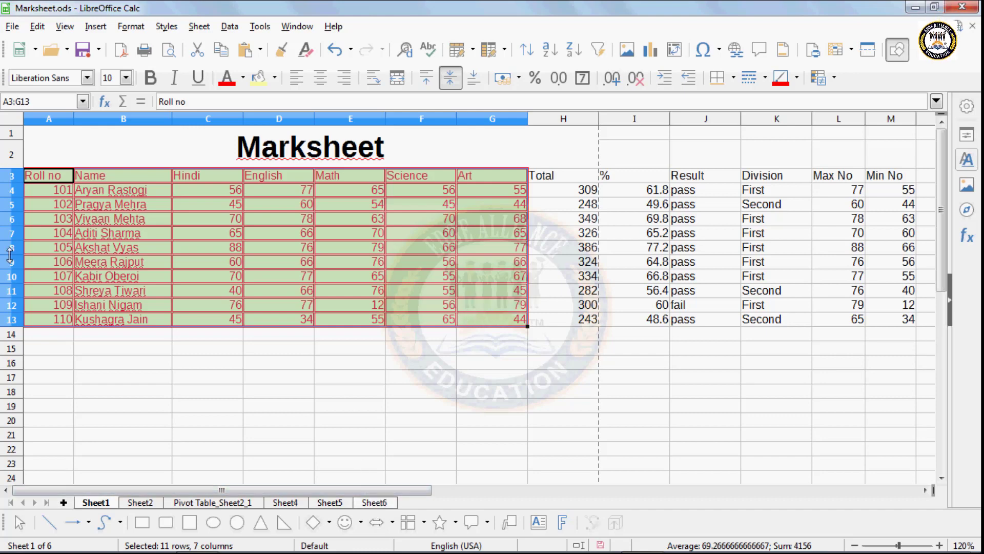
{"action": "left_click", "coordinate": [201, 28]}
{"action": "mouse_move", "coordinate": [207, 280]}
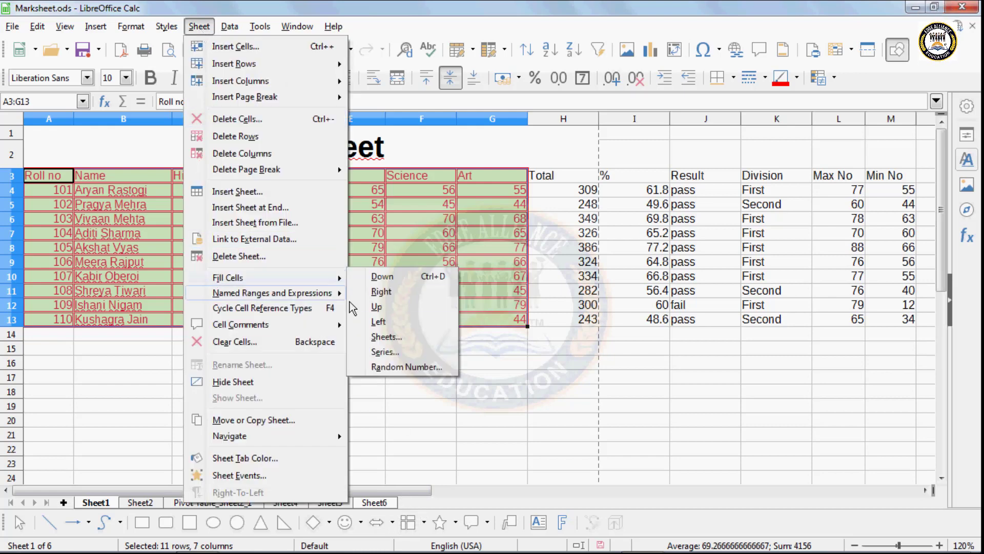
{"action": "left_click", "coordinate": [387, 338]}
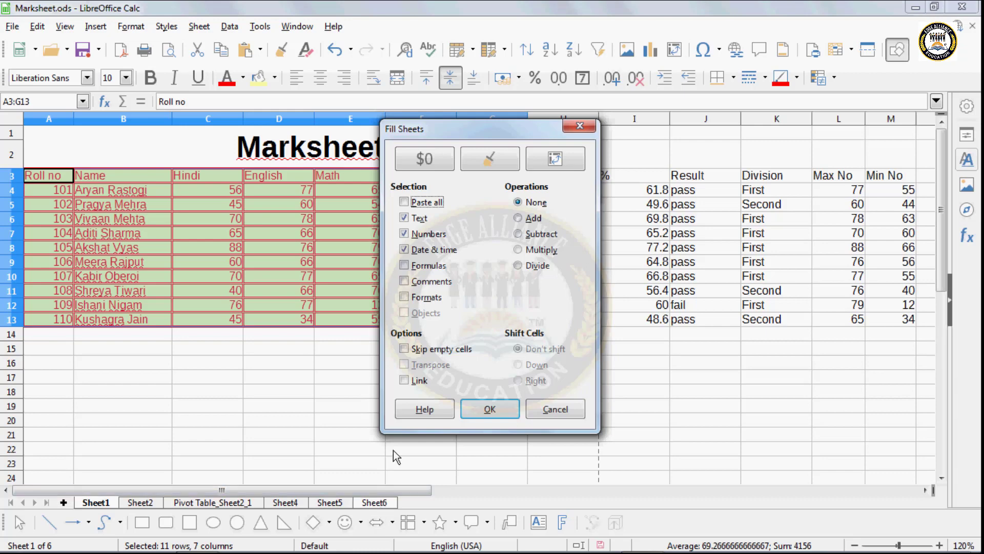
{"action": "left_click", "coordinate": [405, 202]}
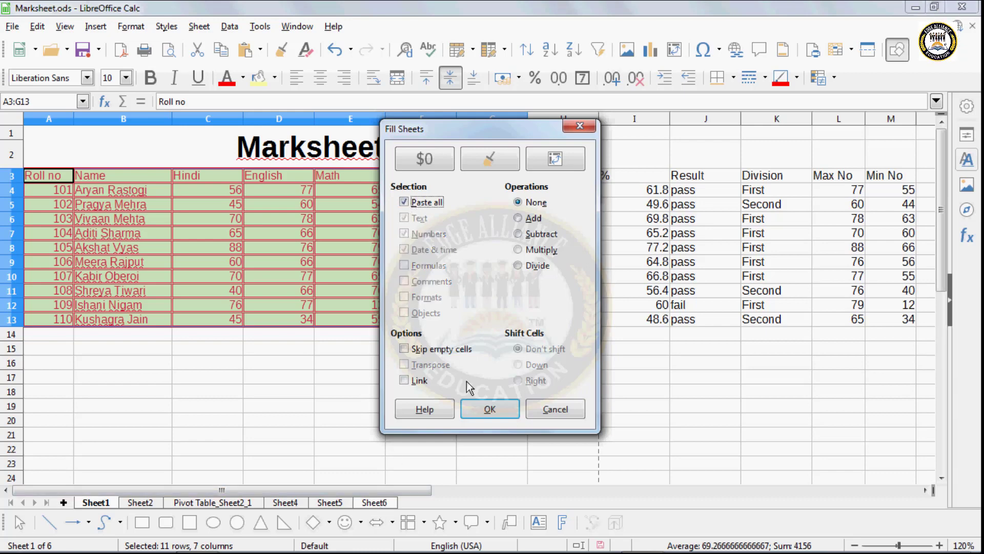
{"action": "left_click", "coordinate": [478, 408]}
{"action": "left_click", "coordinate": [374, 502]}
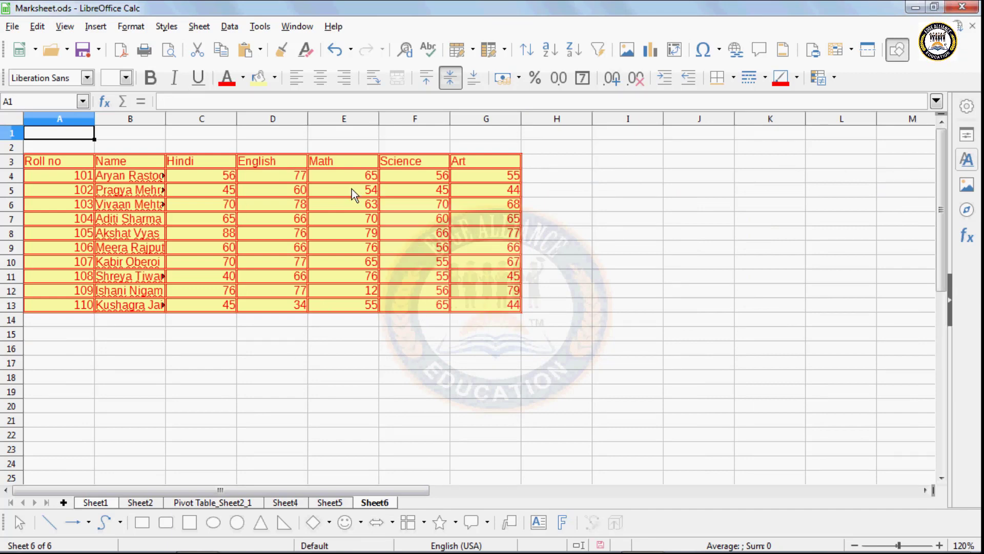
- Fill Sheet1's range A3:G13 to Sheet6 again with Paste all off and only text, numbers and date & time selected
{"action": "left_click", "coordinate": [98, 503]}
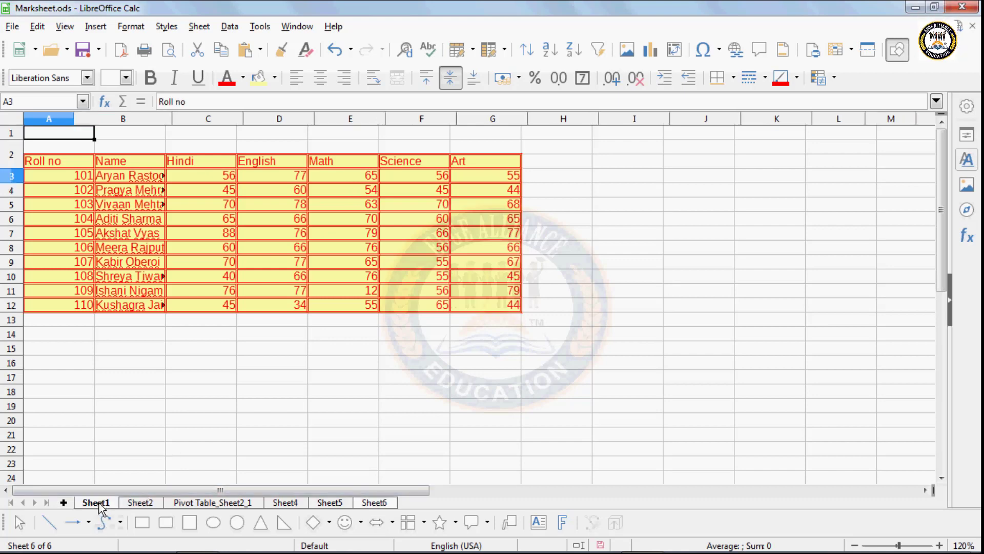
{"action": "left_click_drag", "start_coordinate": [54, 175], "coordinate": [484, 323]}
{"action": "left_click", "coordinate": [199, 26]}
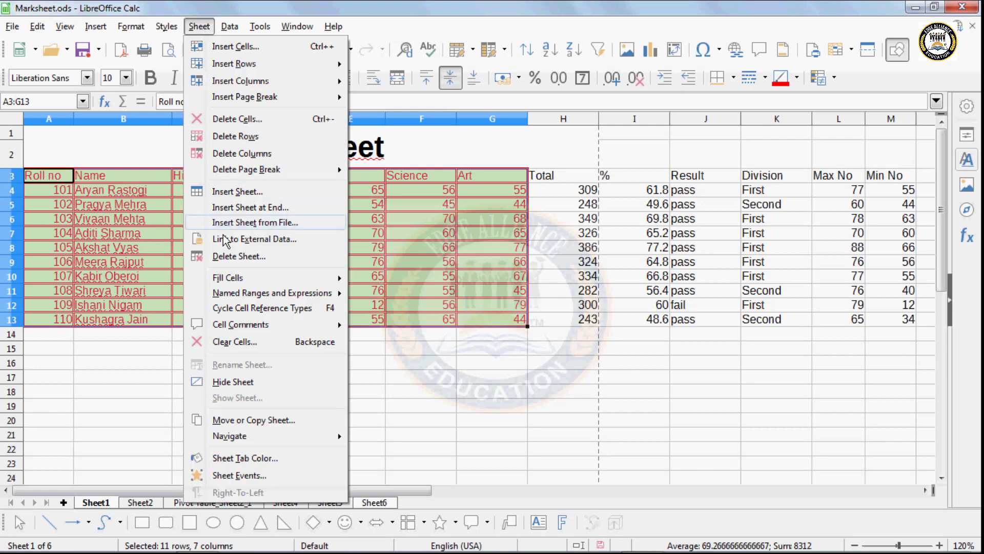
{"action": "mouse_move", "coordinate": [231, 277]}
{"action": "left_click", "coordinate": [386, 337]}
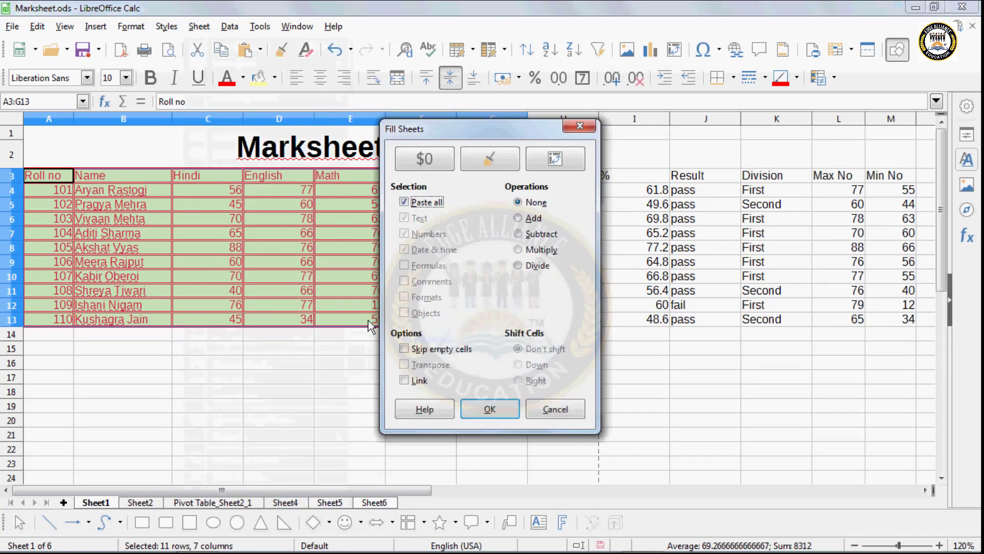
{"action": "left_click", "coordinate": [405, 201]}
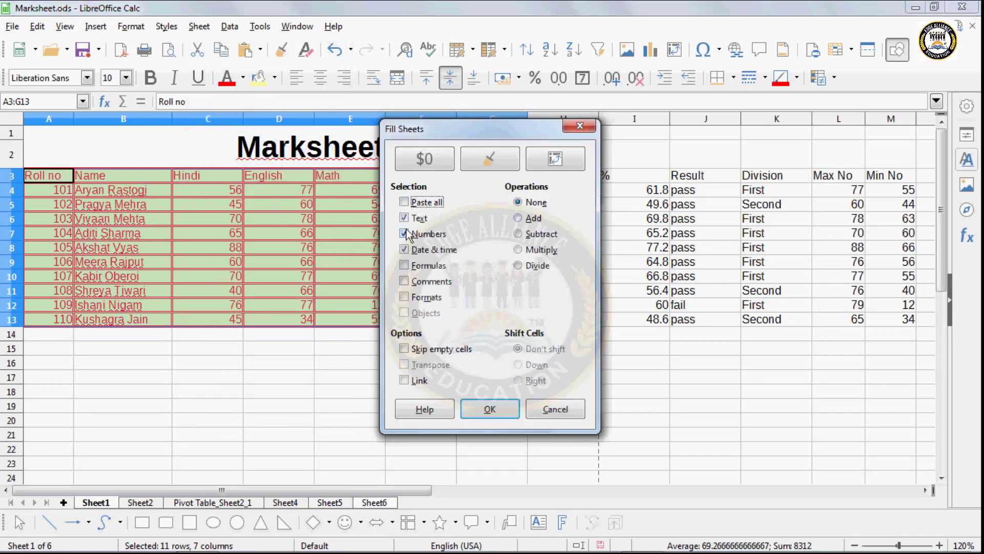
{"action": "left_click", "coordinate": [494, 409]}
{"action": "left_click", "coordinate": [382, 503]}
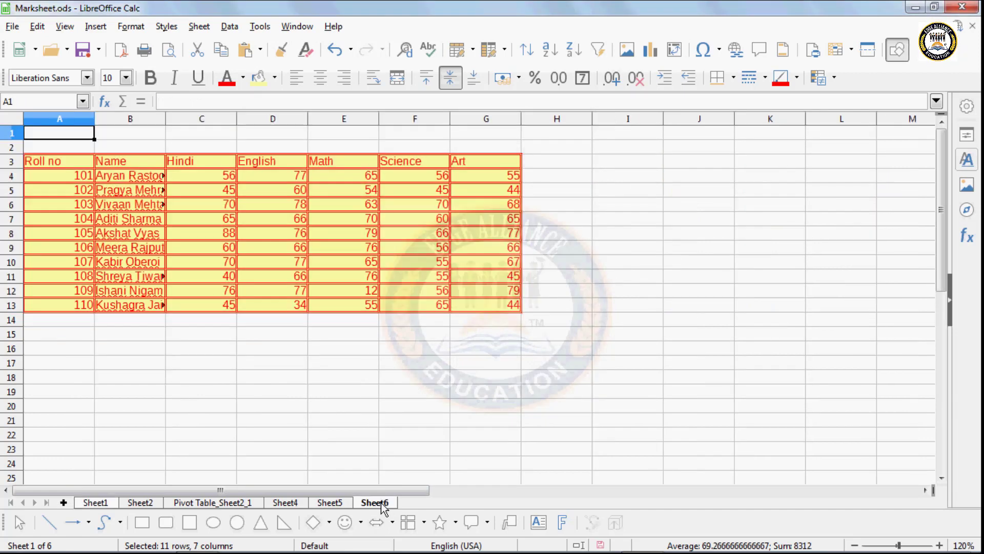
- Undo the fills into Sheet6 and the last background colour change of A3:G13 on Sheet1
{"action": "key", "text": "ctrl+z"}
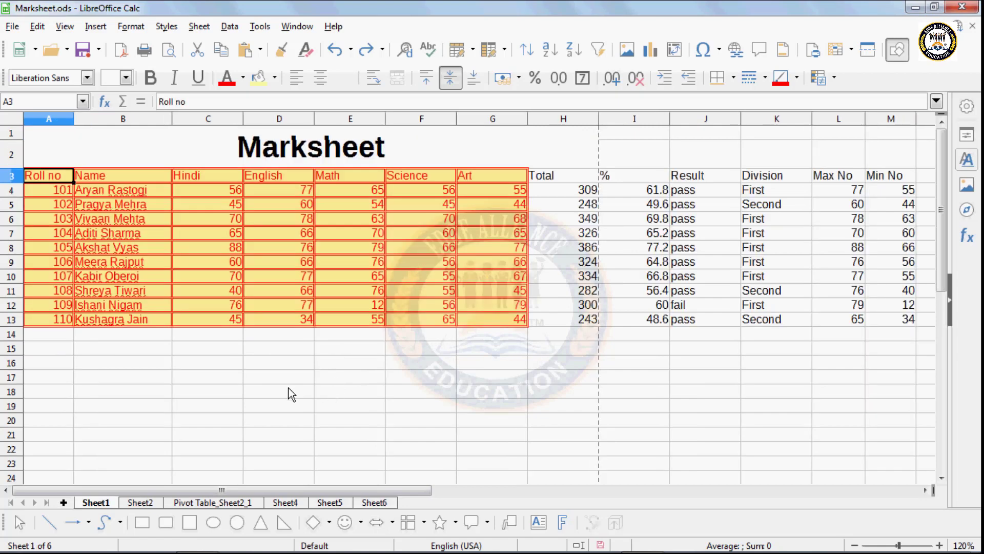
{"action": "left_click", "coordinate": [186, 294]}
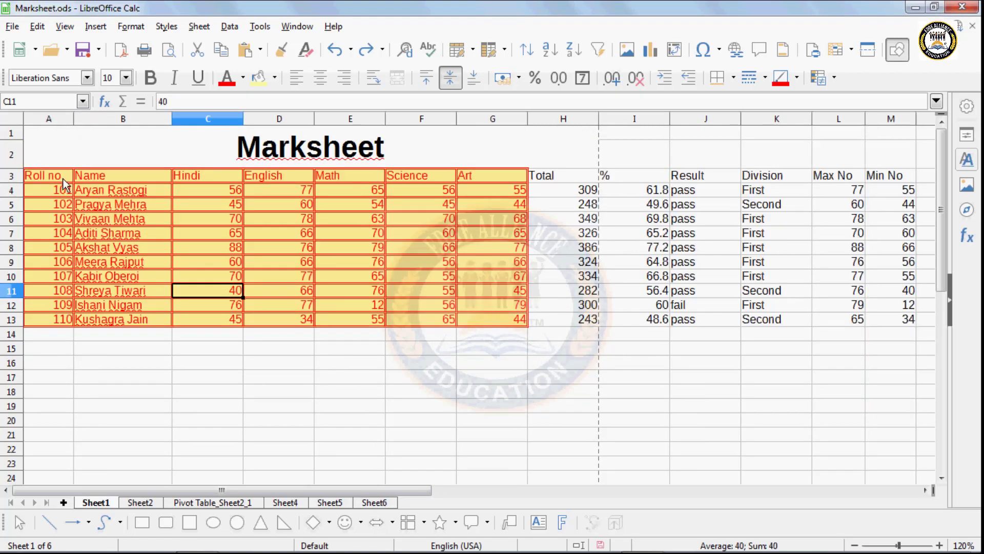
- Fill only the text, numbers and date & time of Sheet1's A3:G13 into the empty Sheet6 and view the result there
{"action": "left_click_drag", "start_coordinate": [60, 177], "coordinate": [475, 321]}
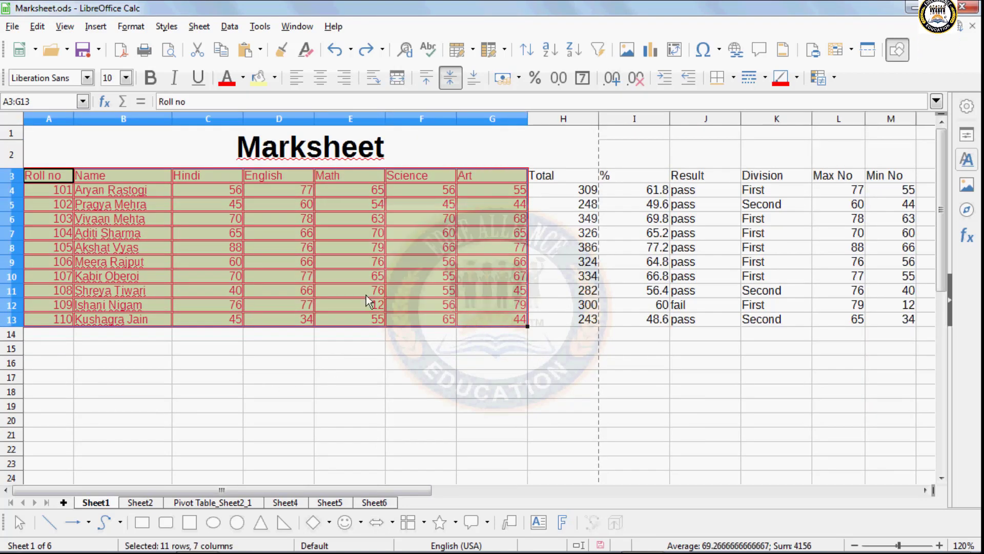
{"action": "left_click", "coordinate": [199, 26]}
{"action": "mouse_move", "coordinate": [233, 277]}
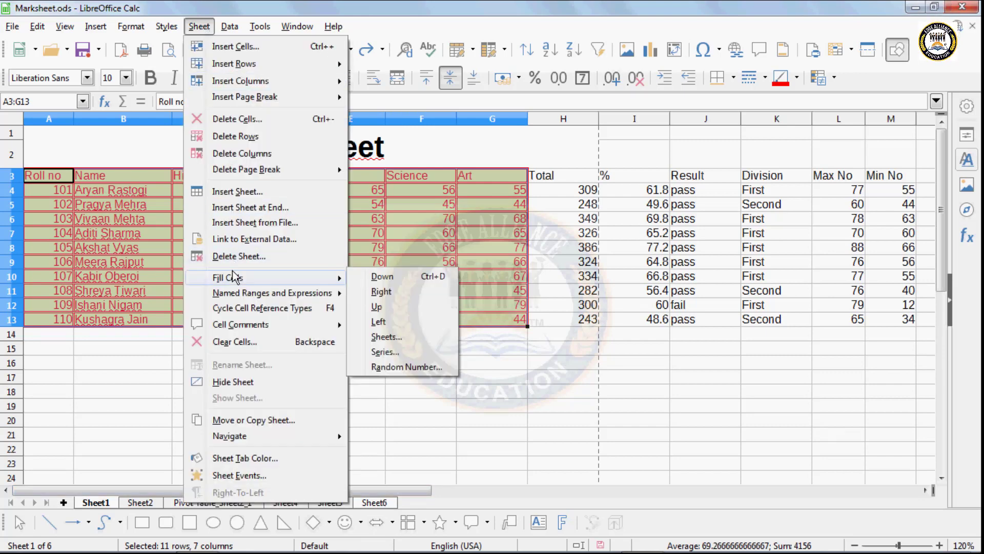
{"action": "left_click", "coordinate": [402, 336]}
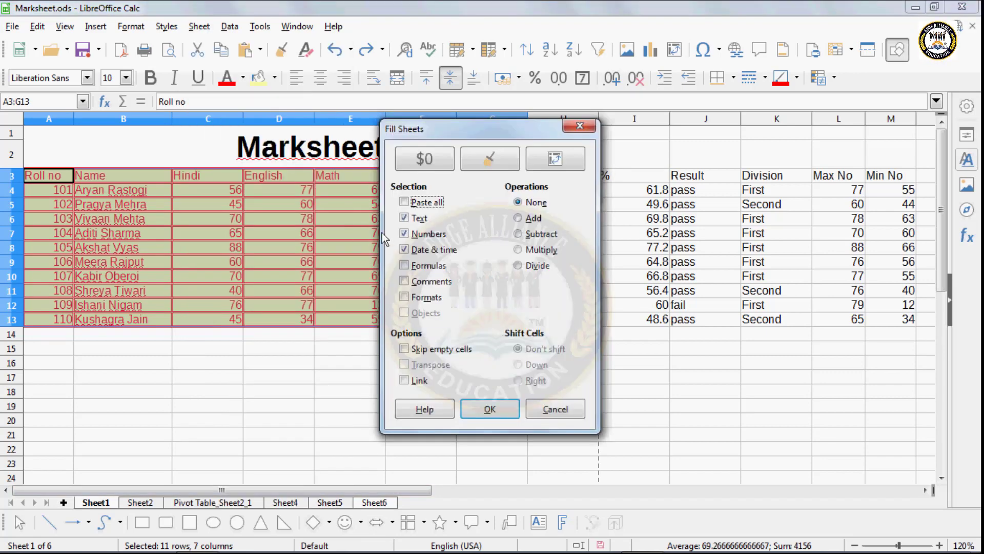
{"action": "left_click", "coordinate": [470, 412]}
{"action": "left_click", "coordinate": [374, 503]}
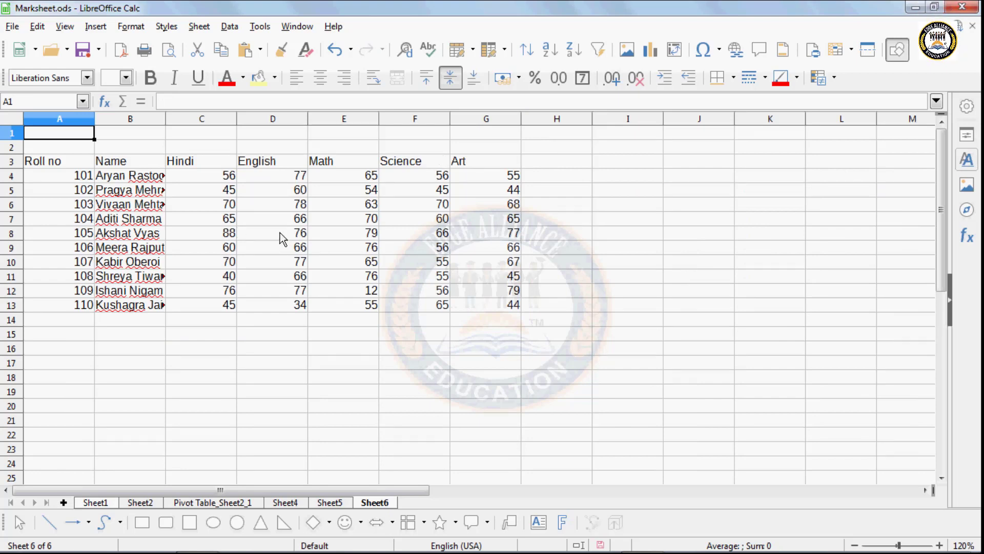
- Undo the values-only fill, and fill just the formats of Sheet1's A3:G13 into Sheet6 without text, numbers or date & time
{"action": "key", "text": "ctrl+z"}
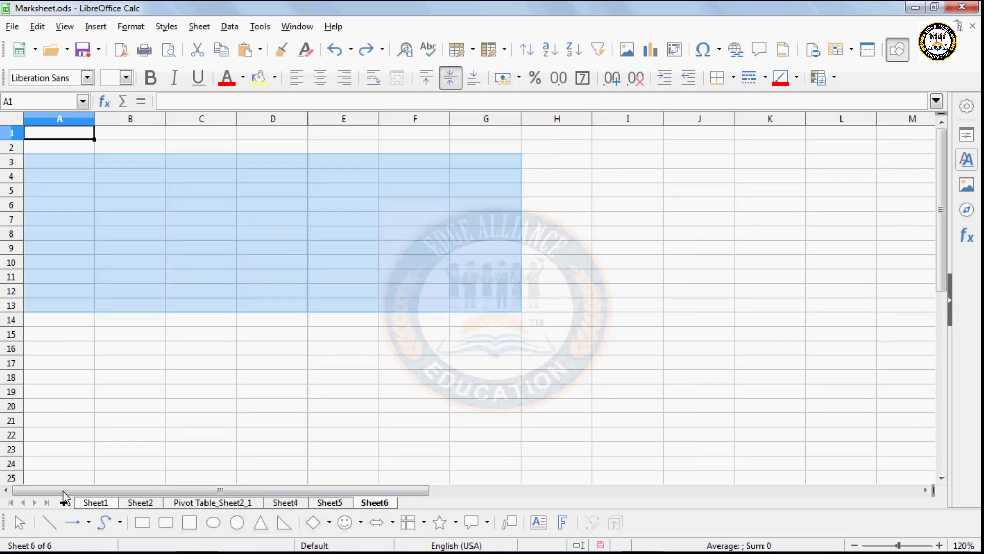
{"action": "left_click", "coordinate": [95, 502]}
{"action": "left_click_drag", "start_coordinate": [58, 177], "coordinate": [468, 322]}
{"action": "left_click", "coordinate": [199, 26]}
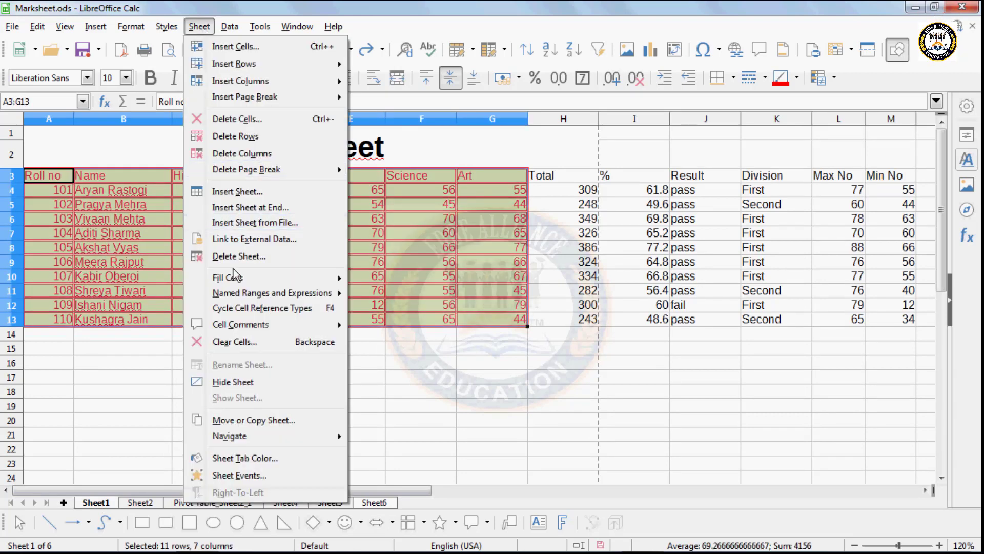
{"action": "mouse_move", "coordinate": [234, 277]}
{"action": "left_click", "coordinate": [387, 326]}
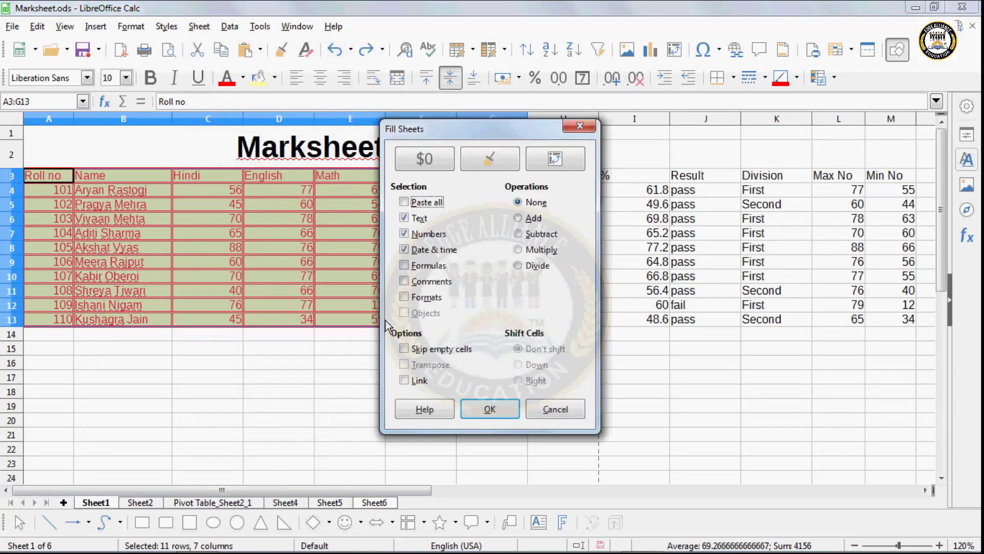
{"action": "left_click", "coordinate": [404, 218]}
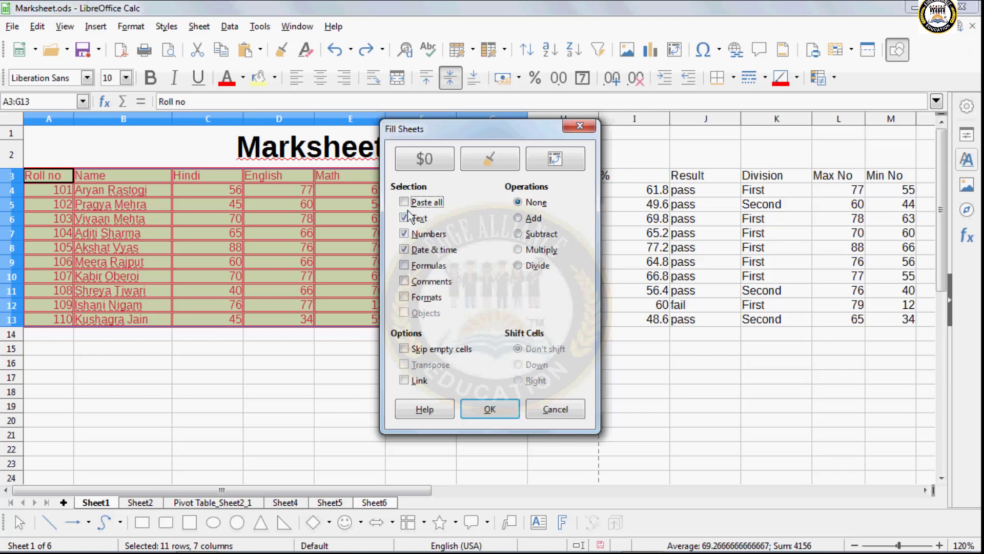
{"action": "left_click", "coordinate": [405, 250]}
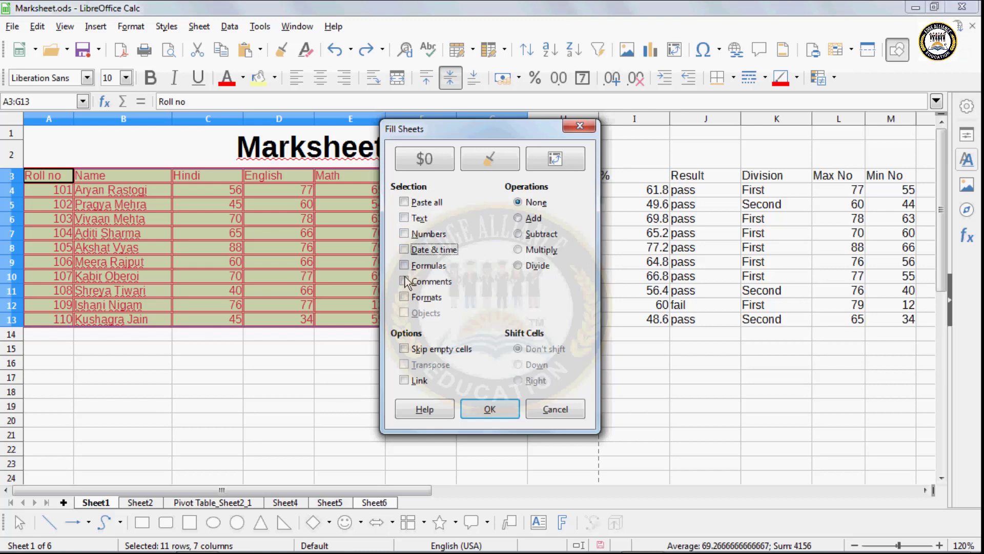
{"action": "left_click", "coordinate": [488, 407]}
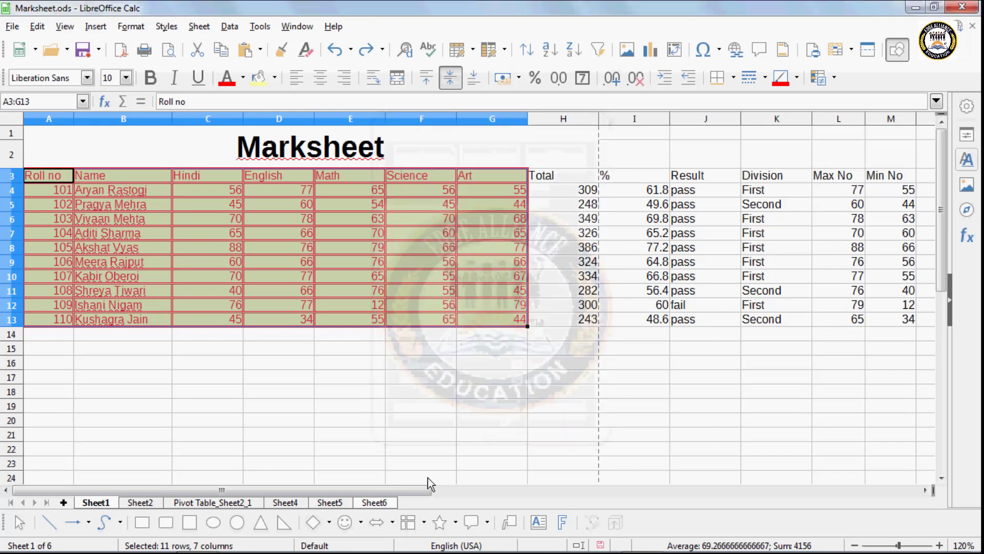
{"action": "left_click", "coordinate": [374, 502]}
{"action": "left_click", "coordinate": [346, 274]}
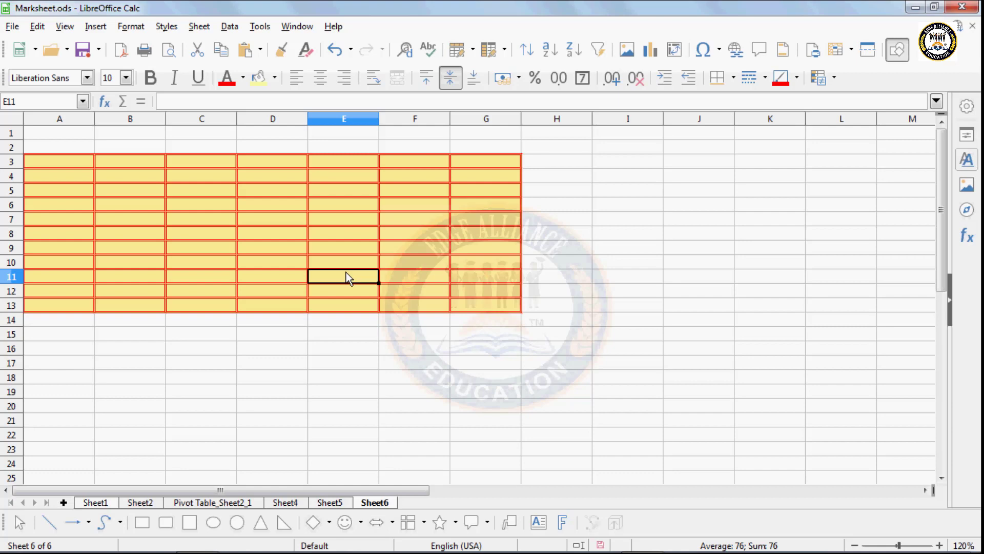
- Undo the formats fill and the last font colour change of A3:G13, and check which fill options are available for cell D7
{"action": "key", "text": "ctrl+z"}
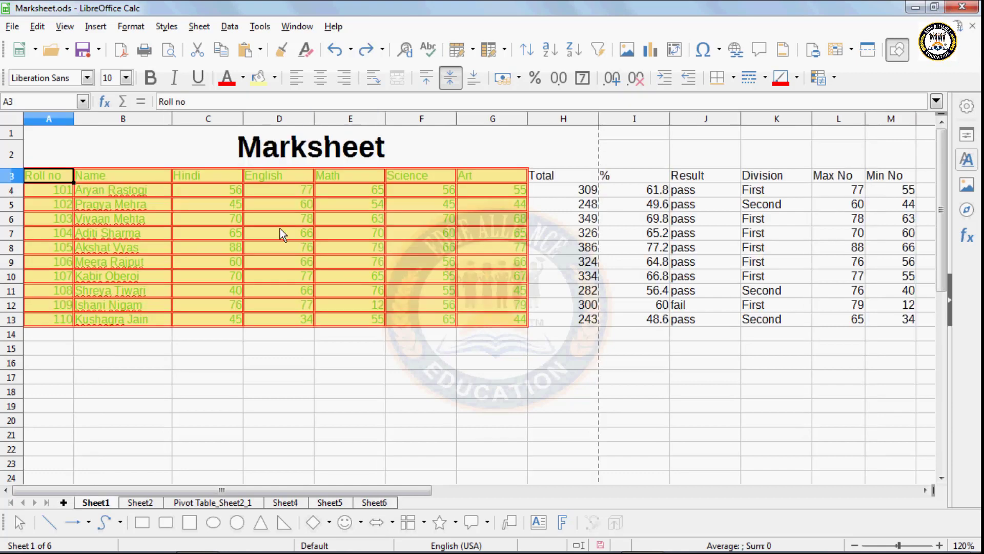
{"action": "left_click", "coordinate": [281, 233]}
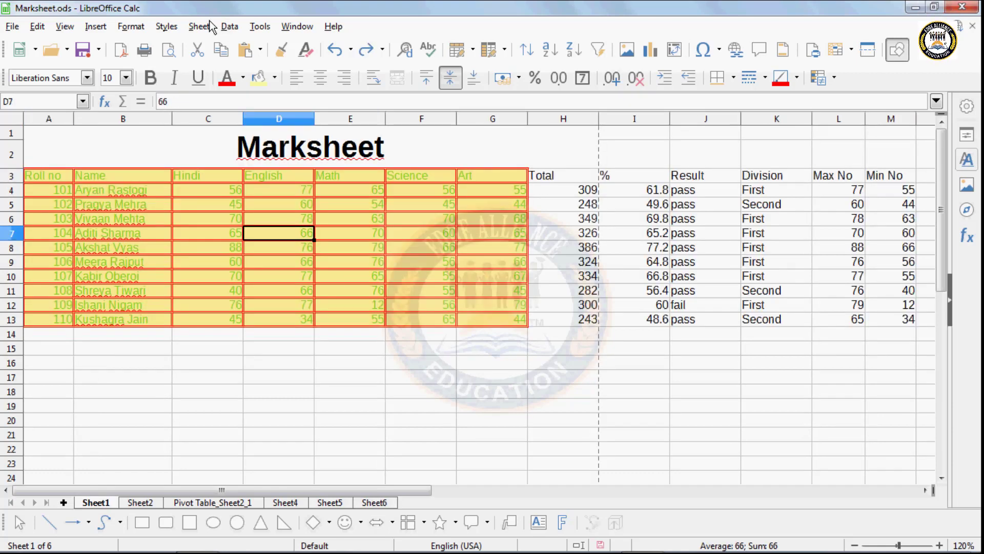
{"action": "left_click", "coordinate": [198, 26]}
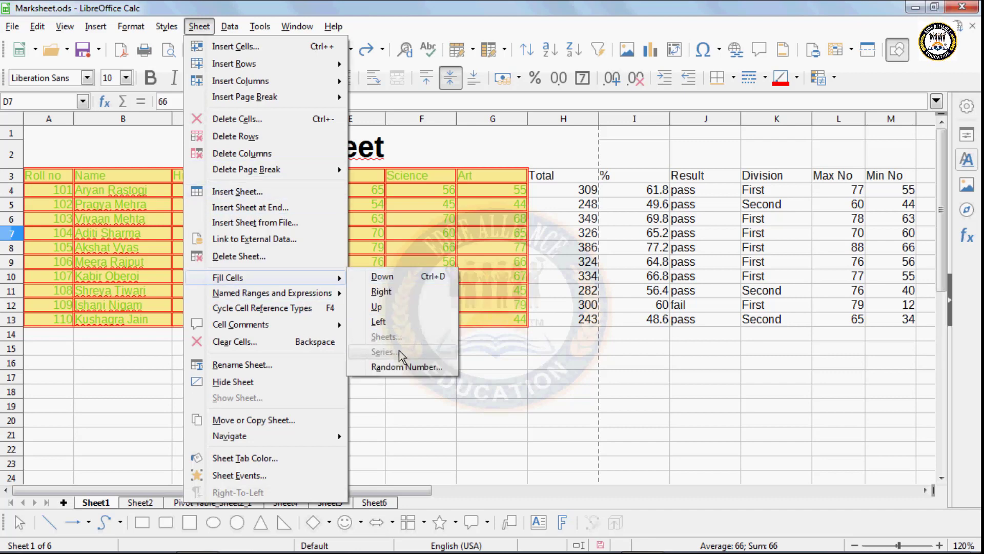
{"action": "left_click", "coordinate": [447, 421]}
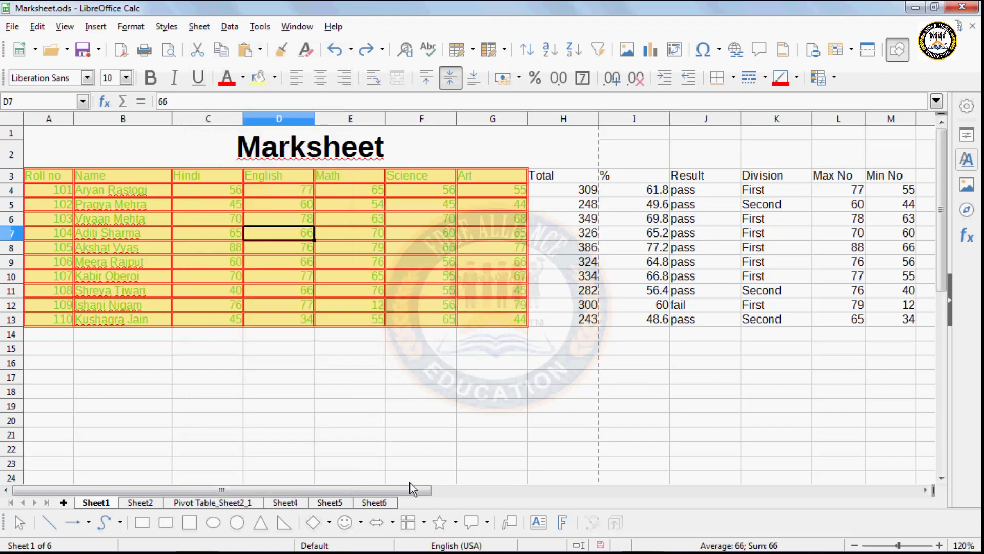
- On Sheet6, enter 1 in cell A1 and 2 in cell A2
{"action": "left_click", "coordinate": [376, 503]}
{"action": "left_click", "coordinate": [71, 136]}
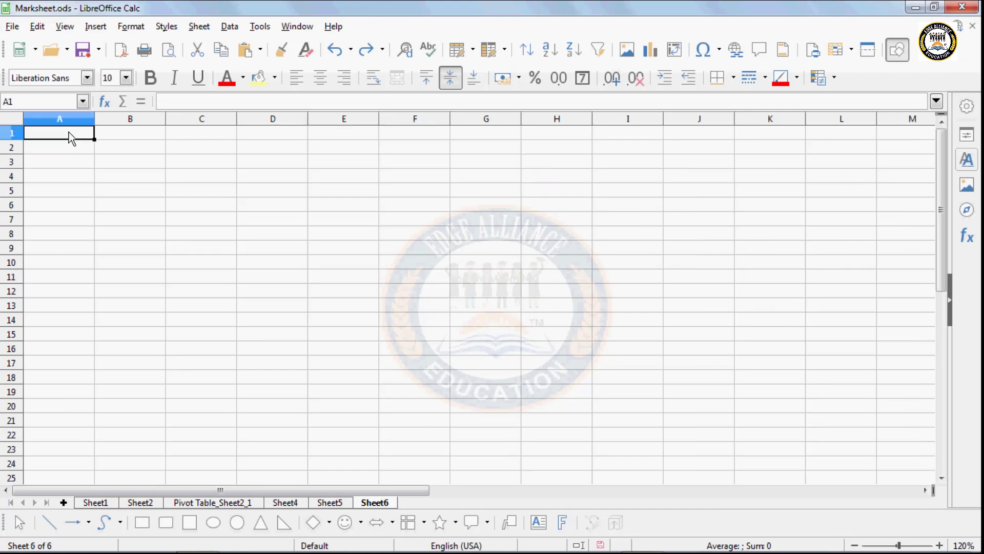
{"action": "type", "text": "1"}
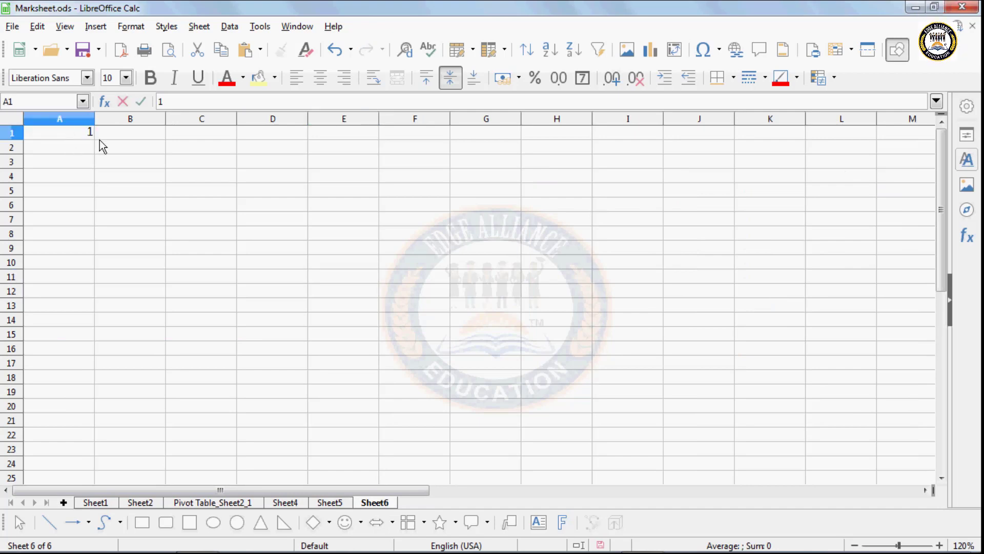
{"action": "key", "text": "Return"}
{"action": "type", "text": "2"}
{"action": "key", "text": "Return"}
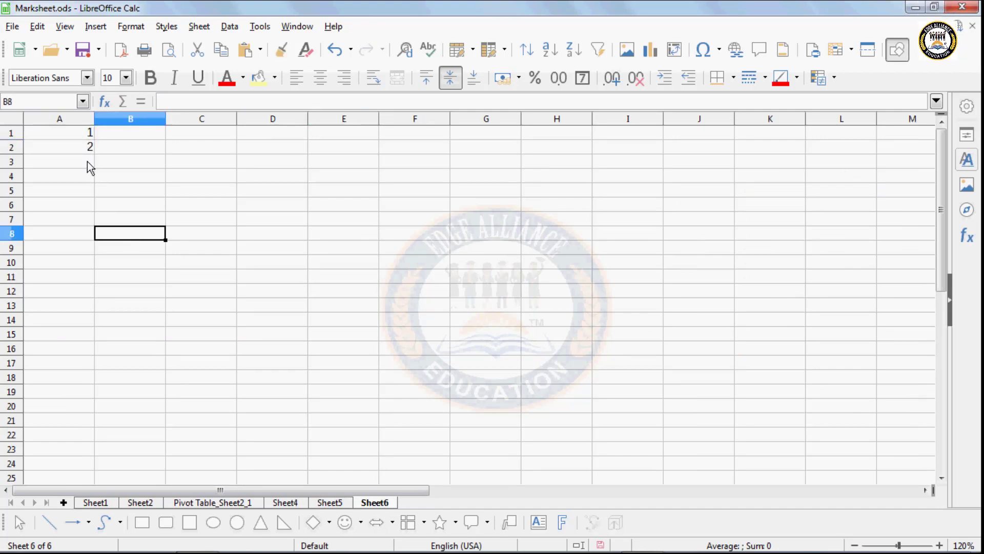
- Review the Fill Series direction, type and increment settings for the range A1:A22, and close them without filling
{"action": "left_click_drag", "start_coordinate": [72, 132], "coordinate": [72, 440]}
{"action": "left_click", "coordinate": [200, 27]}
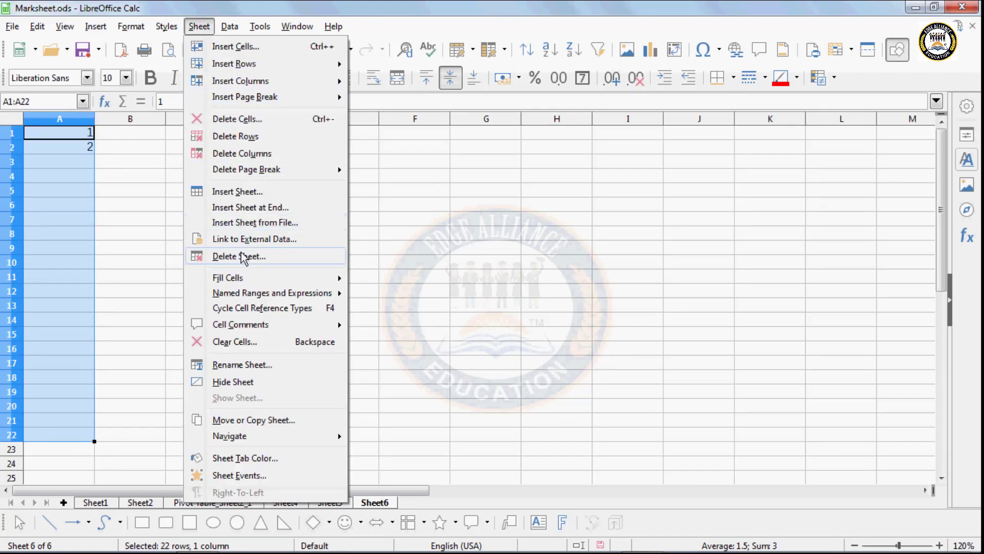
{"action": "mouse_move", "coordinate": [225, 280]}
{"action": "left_click", "coordinate": [389, 352]}
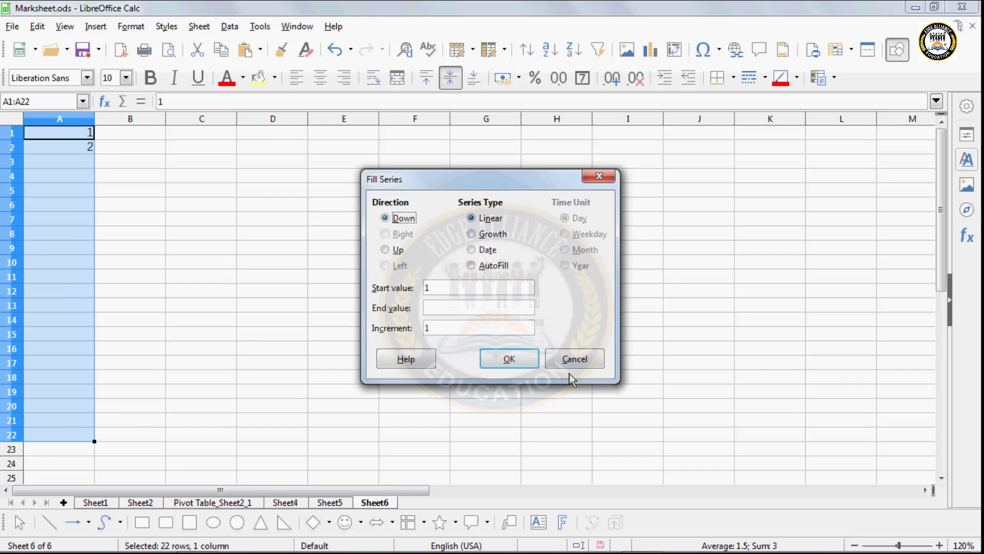
{"action": "left_click", "coordinate": [578, 357]}
- Enter 1 in cell B21 and 2 in cell B20 on Sheet6
{"action": "left_click", "coordinate": [132, 420]}
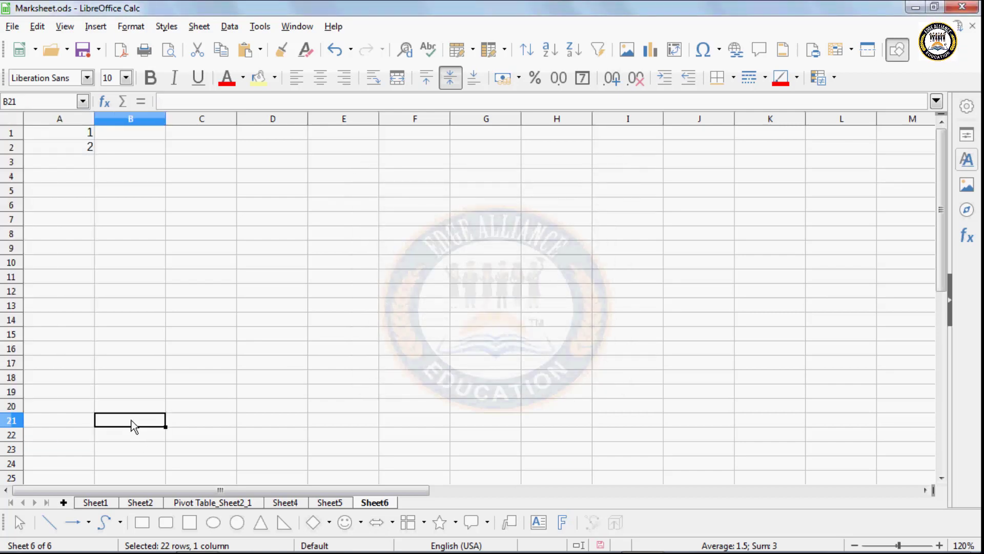
{"action": "type", "text": "1"}
{"action": "left_click", "coordinate": [136, 409]}
{"action": "type", "text": "2"}
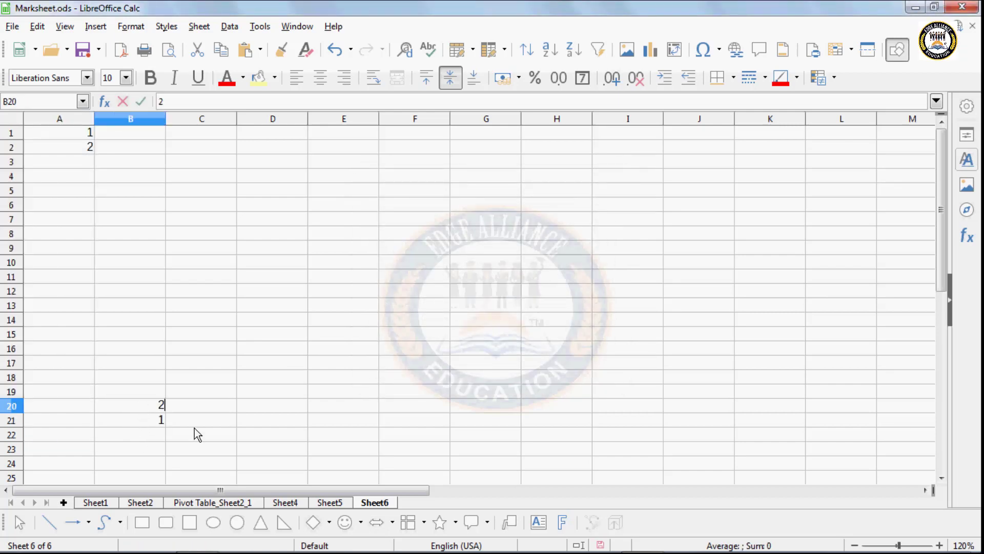
- Review the upward direction in the Fill Series settings for the range B1:B21, and close them without filling
{"action": "left_click", "coordinate": [196, 433]}
{"action": "left_click_drag", "start_coordinate": [155, 423], "coordinate": [134, 132]}
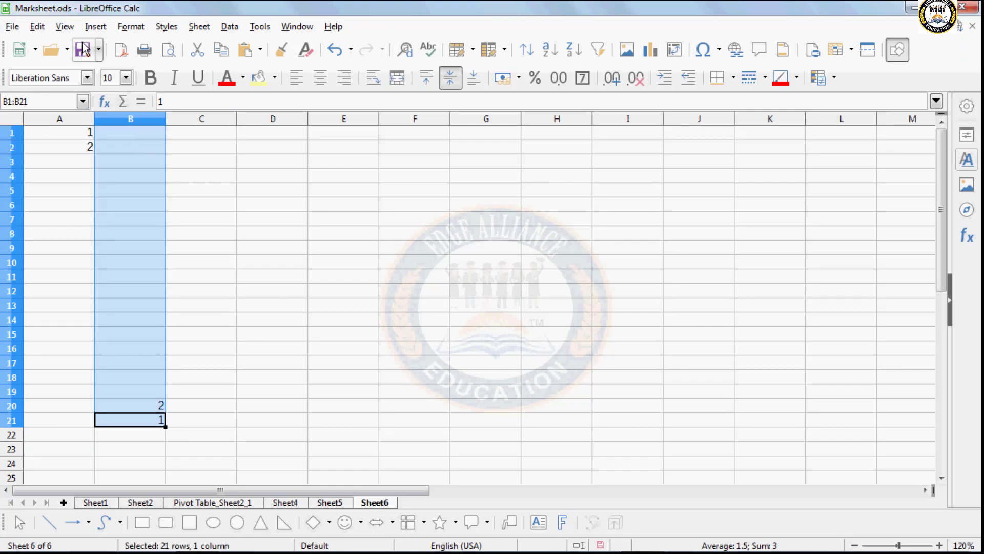
{"action": "left_click", "coordinate": [128, 28]}
{"action": "mouse_move", "coordinate": [199, 26]}
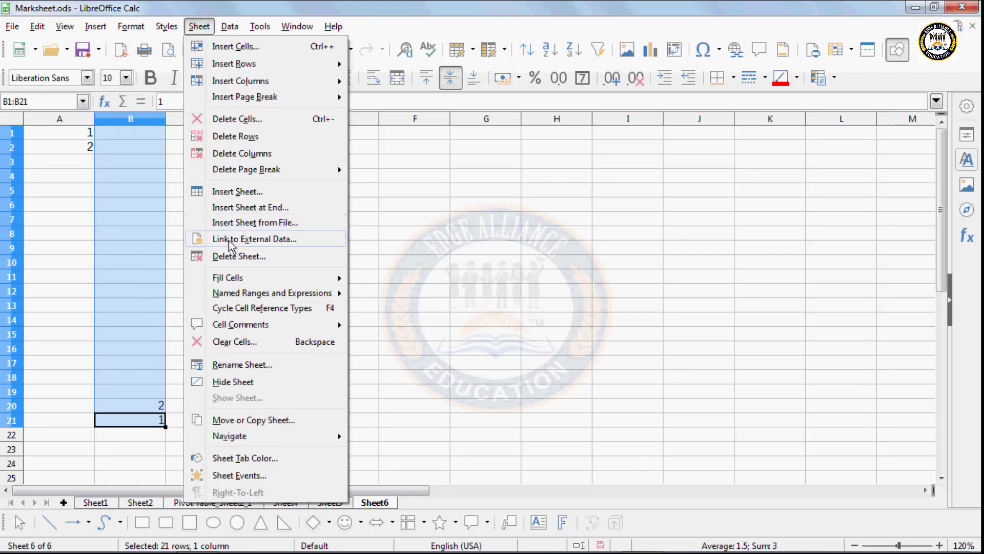
{"action": "mouse_move", "coordinate": [233, 277]}
{"action": "left_click", "coordinate": [379, 349]}
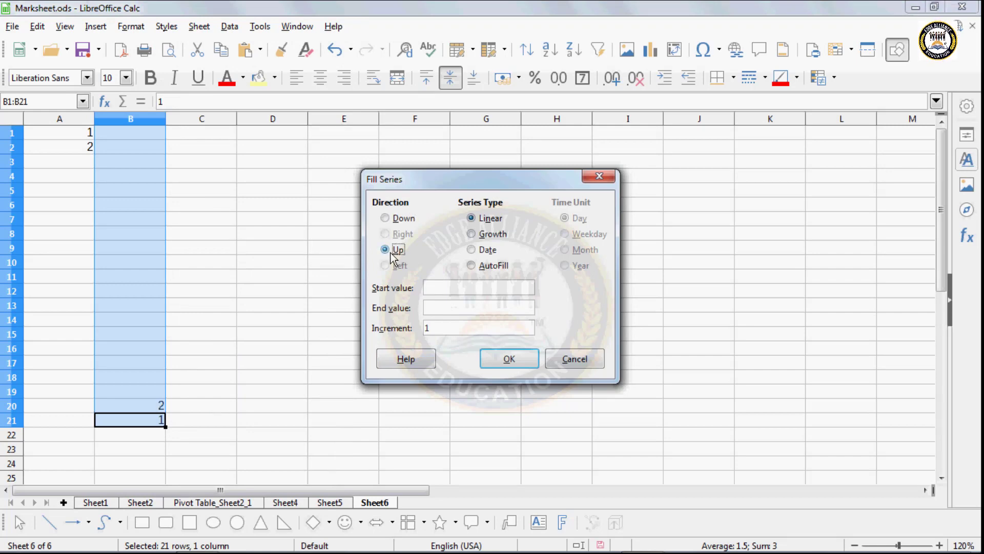
{"action": "left_click", "coordinate": [566, 362]}
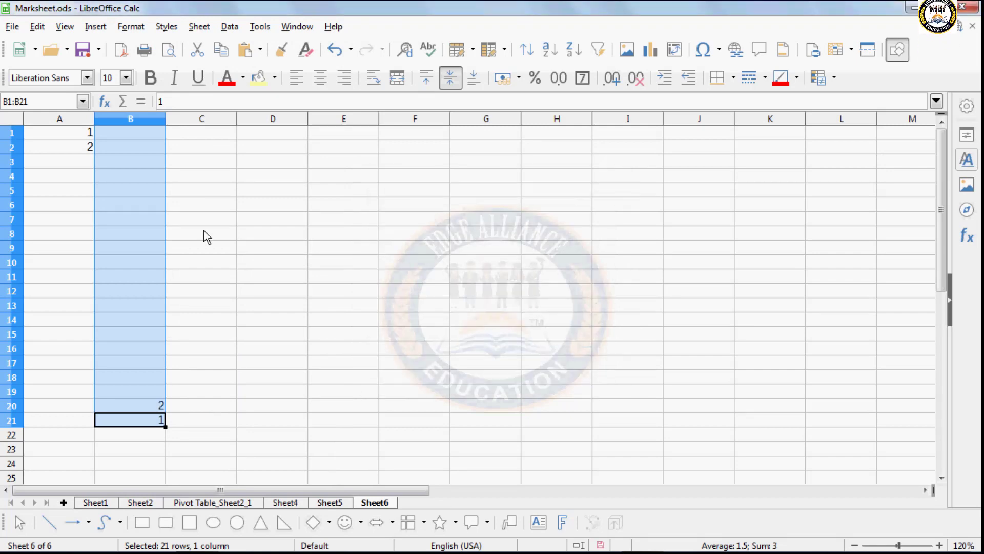
- Enter 2 in cell B1 and fill A1:I1 leftward with a linear series starting at 1 with increment 1
{"action": "left_click", "coordinate": [132, 134]}
{"action": "type", "text": "2"}
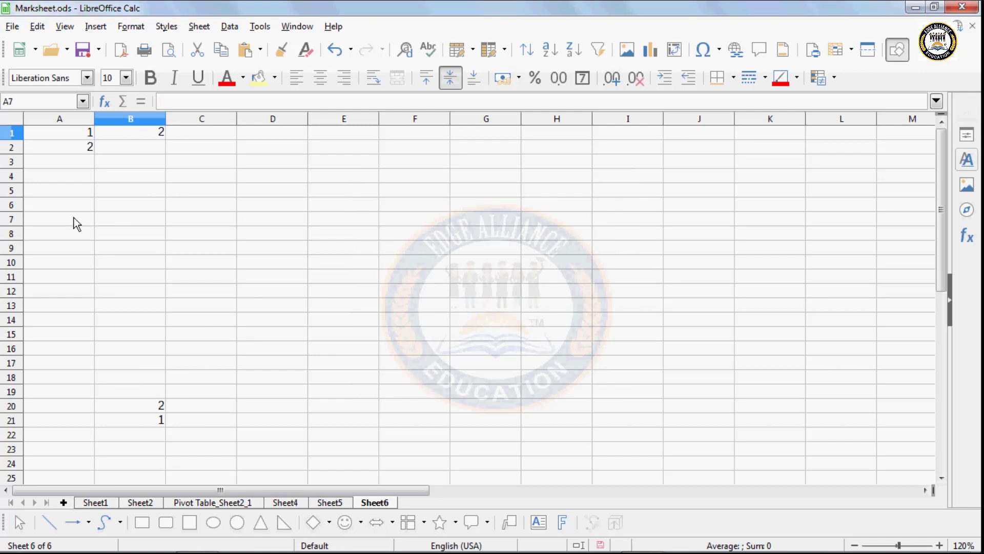
{"action": "left_click", "coordinate": [73, 222]}
{"action": "left_click_drag", "start_coordinate": [87, 132], "coordinate": [612, 138]}
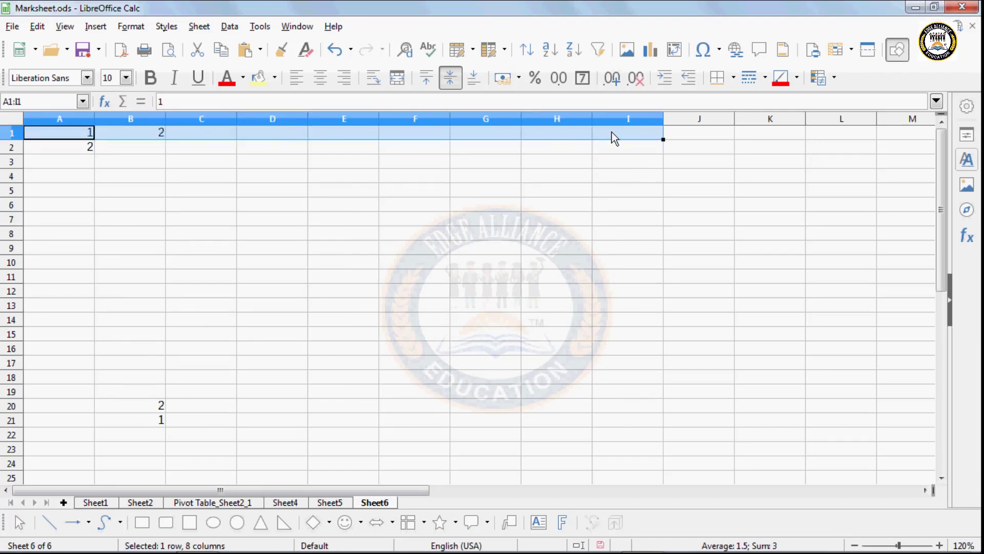
{"action": "left_click", "coordinate": [198, 26]}
{"action": "mouse_move", "coordinate": [338, 280]}
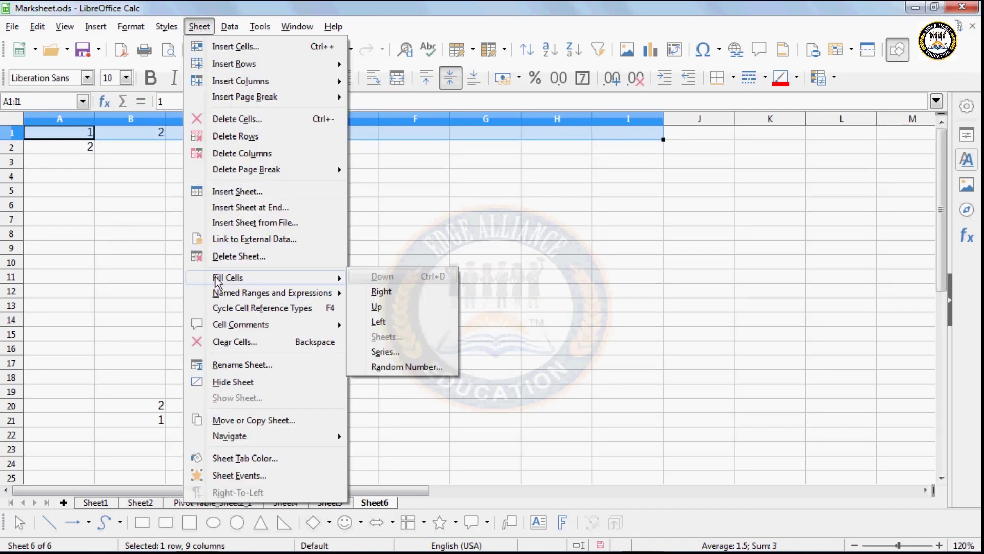
{"action": "left_click", "coordinate": [384, 352]}
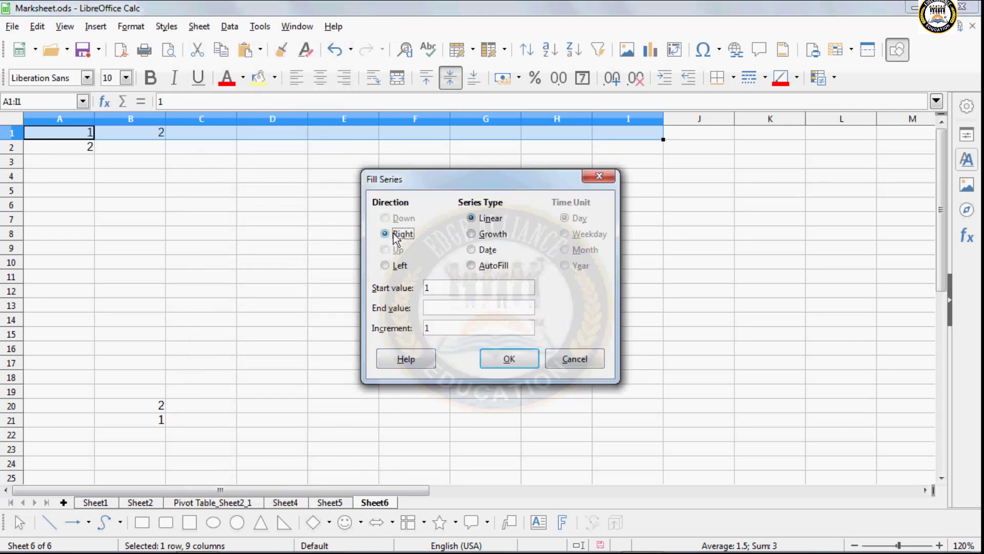
{"action": "left_click", "coordinate": [389, 266]}
{"action": "left_click", "coordinate": [508, 360]}
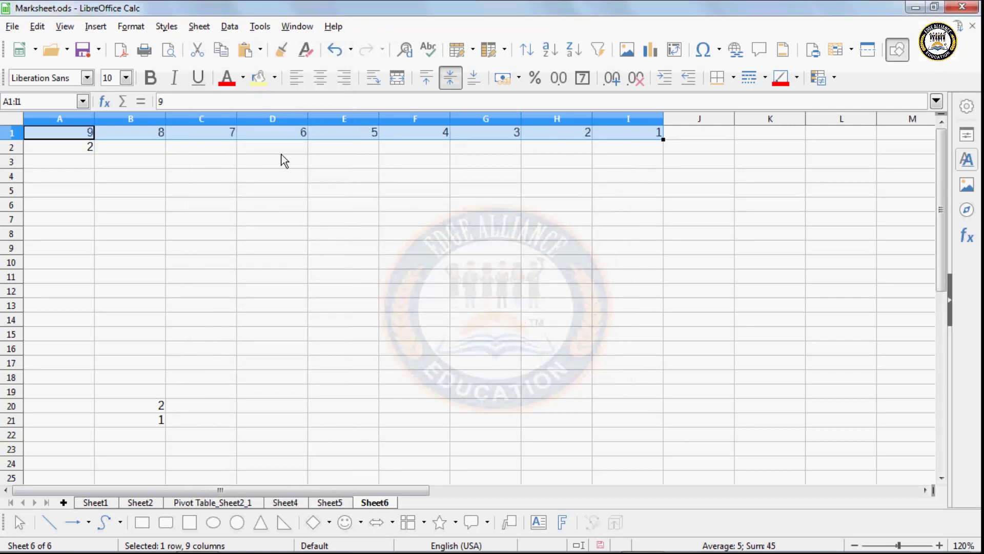
- Undo the leftward series fill and the entry in B1, and clear the numbers in B20:B21
{"action": "key", "text": "ctrl+z"}
{"action": "key", "text": "ctrl+z"}
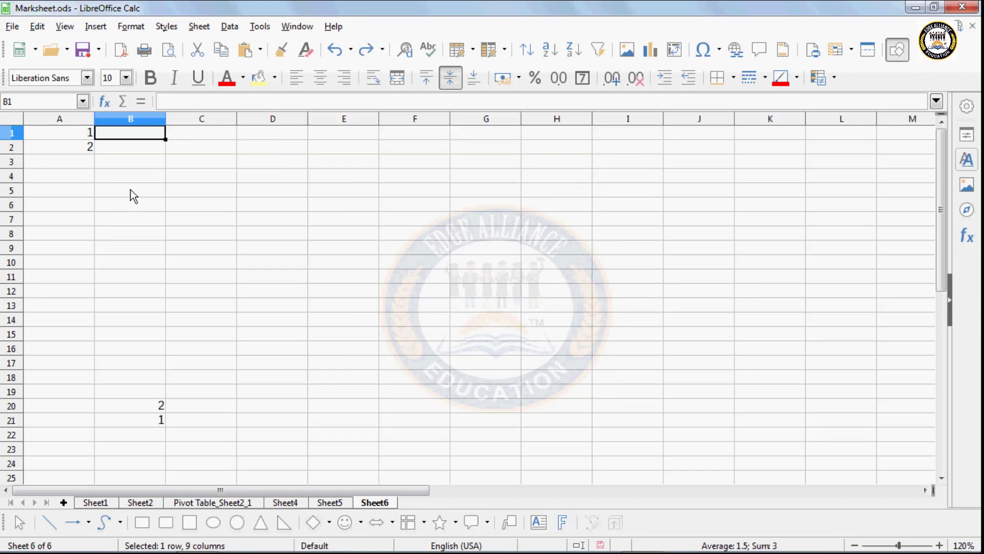
{"action": "left_click_drag", "start_coordinate": [130, 321], "coordinate": [183, 451]}
{"action": "key", "text": "Delete"}
{"action": "left_click", "coordinate": [11, 291]}
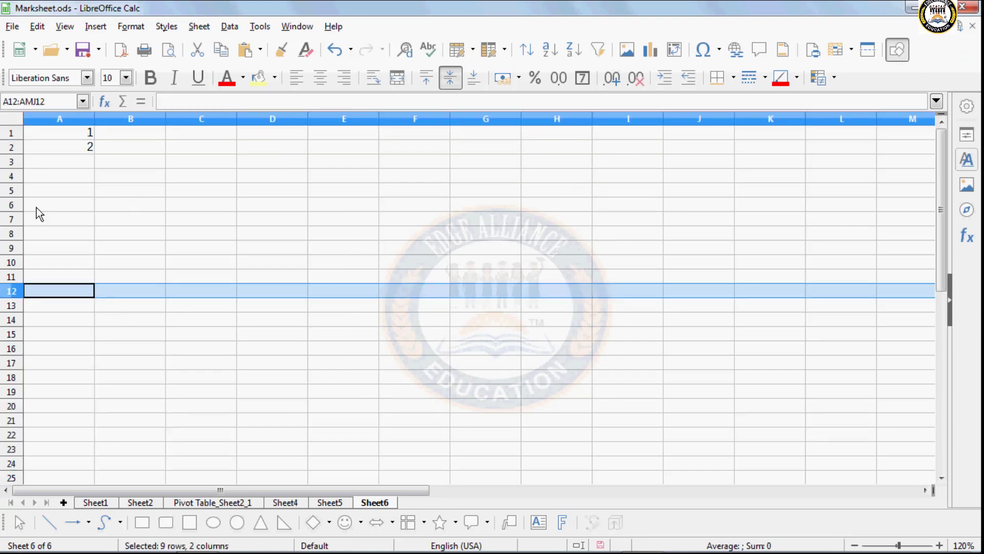
- Fill A1:A22 downward with a linear series starting at 1 with increment 1, and undo the fill
{"action": "left_click_drag", "start_coordinate": [71, 129], "coordinate": [92, 435]}
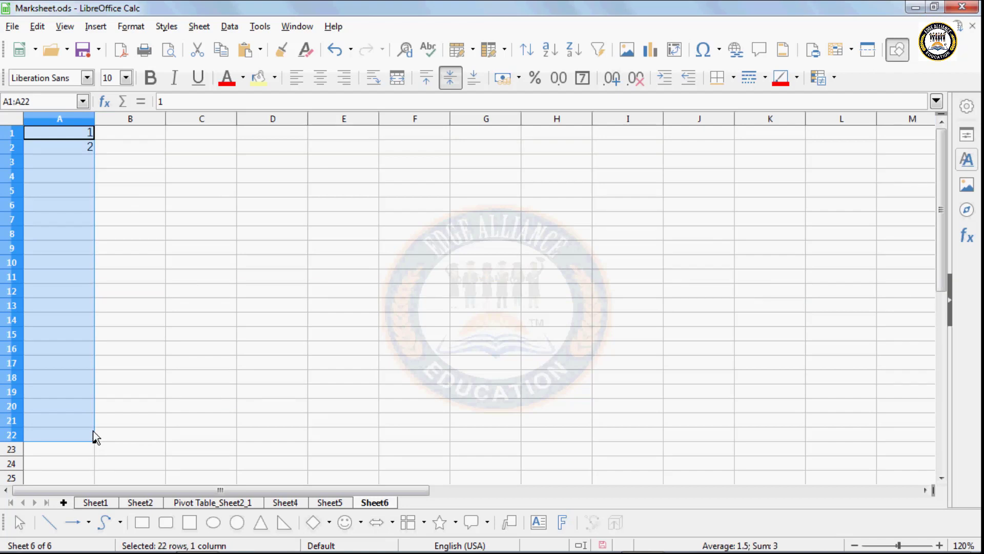
{"action": "left_click", "coordinate": [200, 28]}
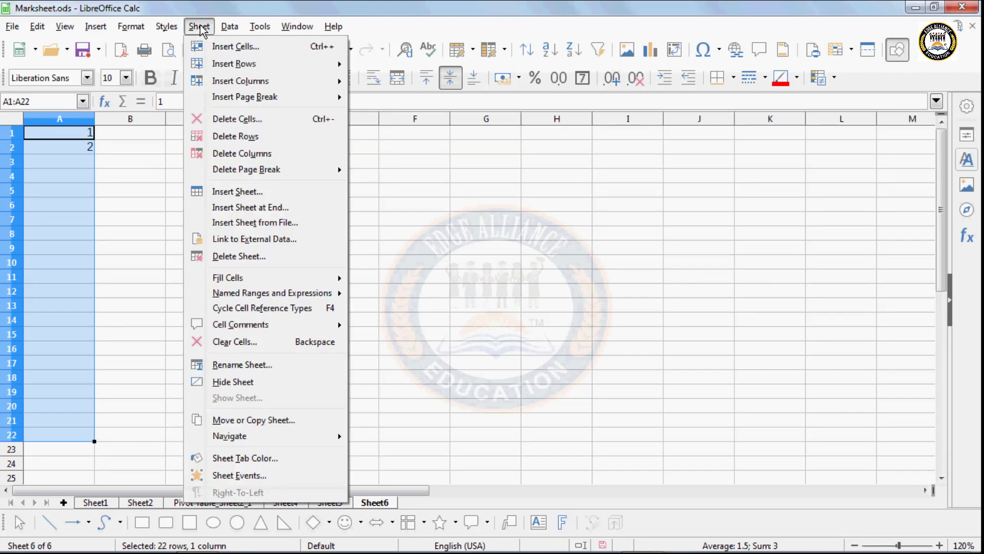
{"action": "mouse_move", "coordinate": [256, 277]}
{"action": "left_click", "coordinate": [390, 350]}
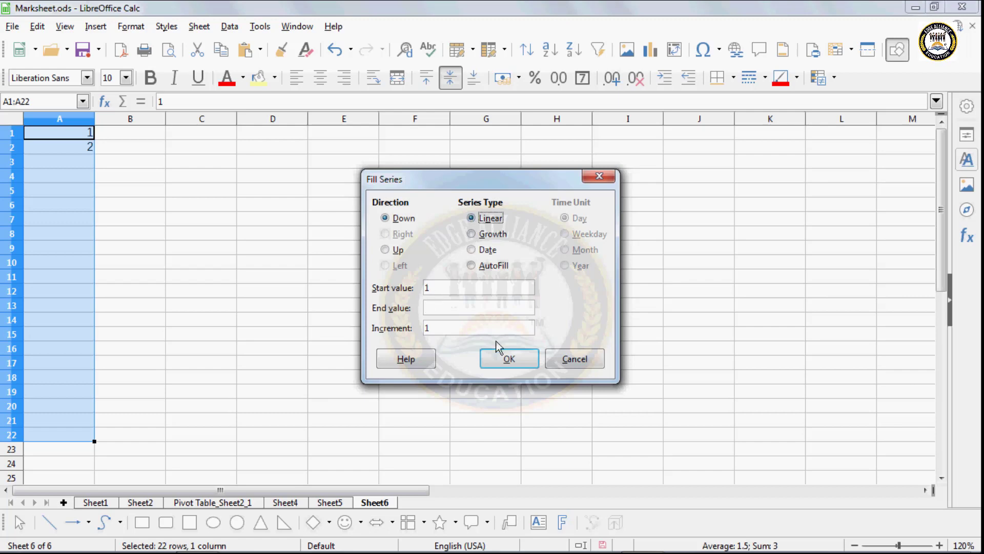
{"action": "left_click", "coordinate": [505, 358]}
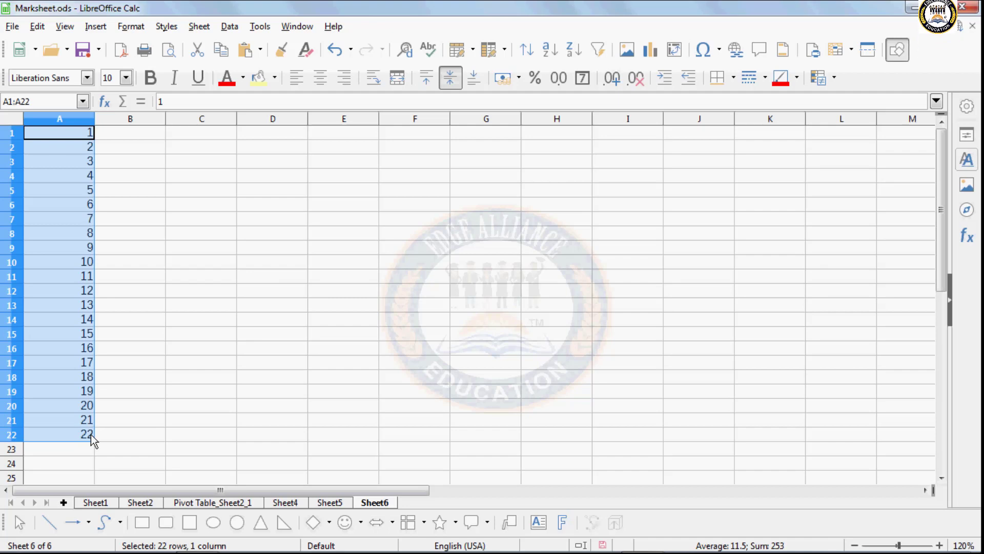
{"action": "key", "text": "ctrl+z"}
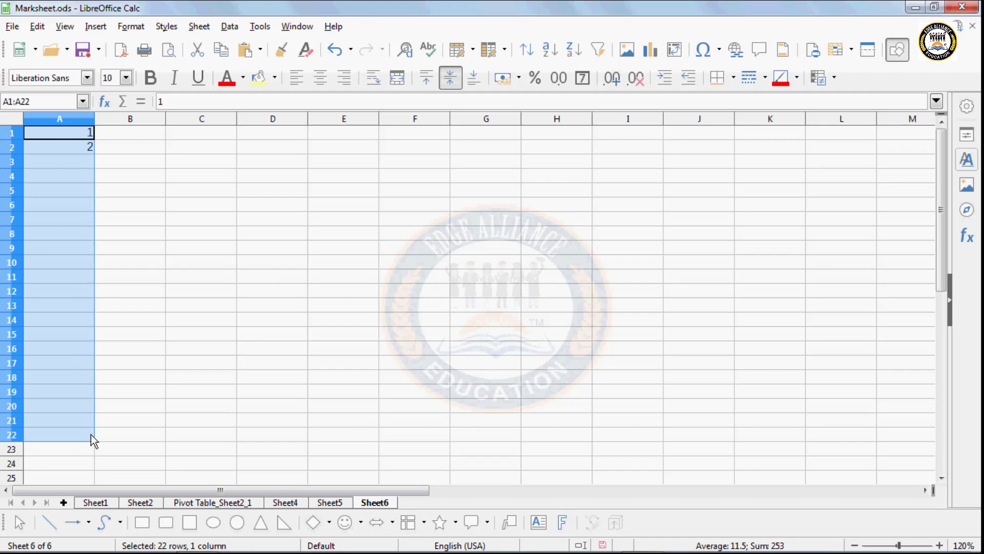
- Fill A1:A22 downward with a linear series from 1 to an end value of 30, and undo the fill
{"action": "left_click", "coordinate": [200, 26]}
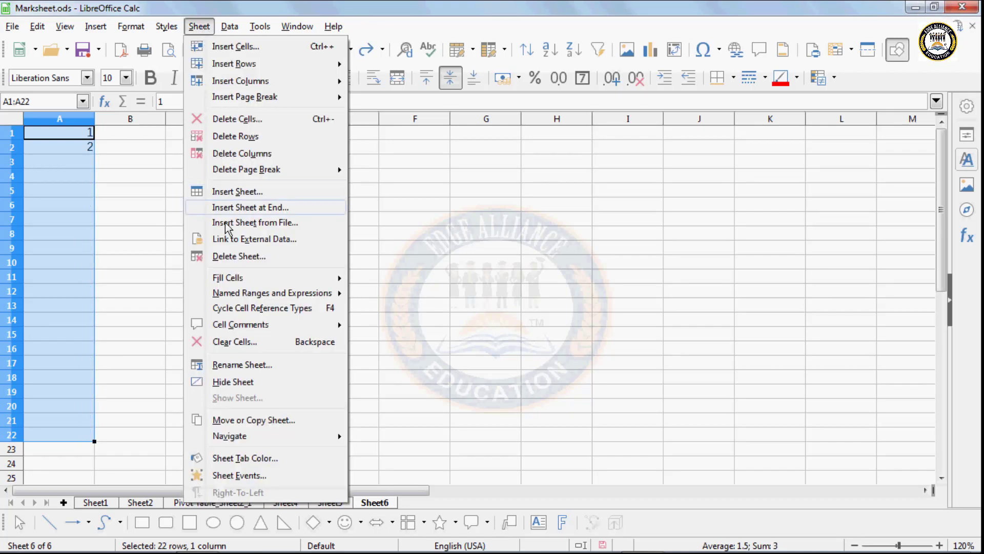
{"action": "mouse_move", "coordinate": [256, 277]}
{"action": "left_click", "coordinate": [404, 350]}
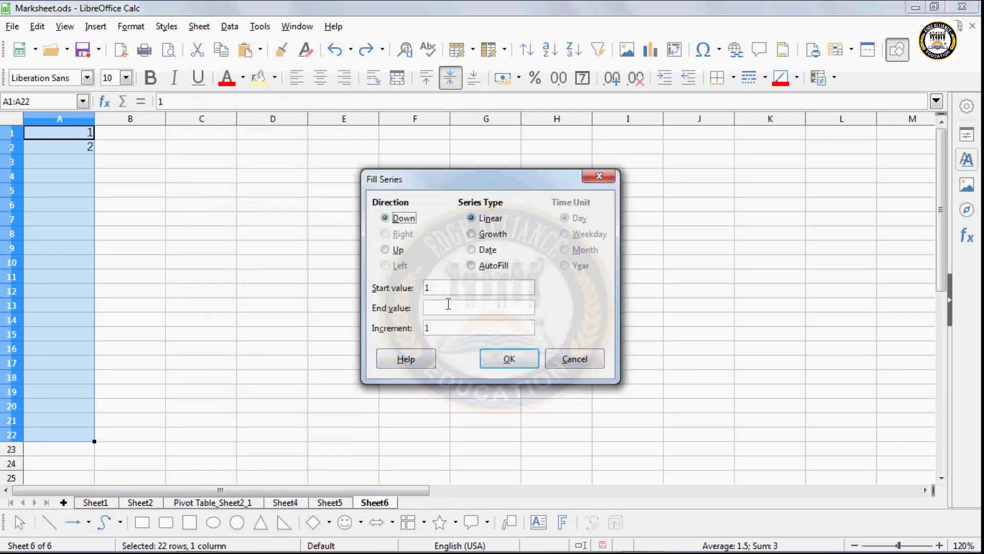
{"action": "left_click", "coordinate": [441, 306]}
{"action": "type", "text": "30"}
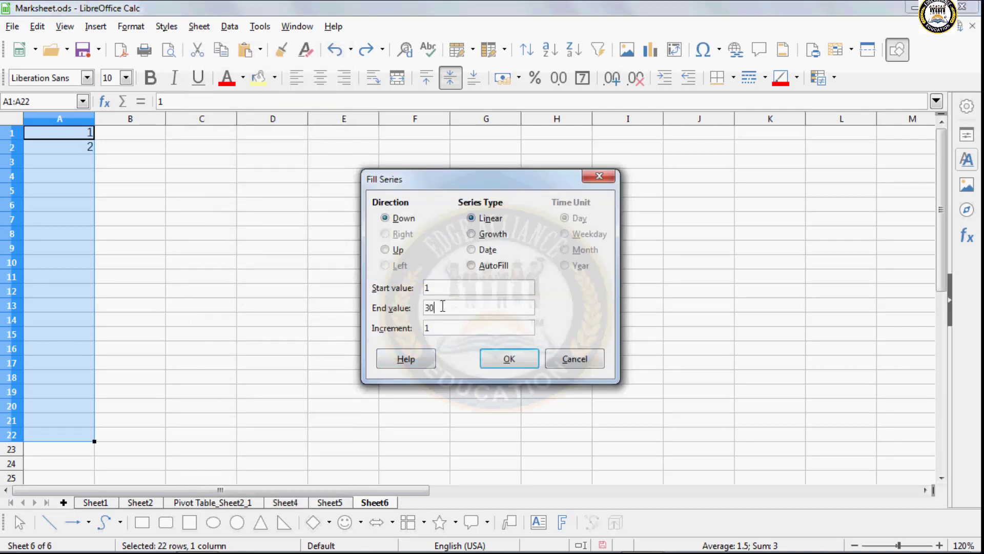
{"action": "left_click", "coordinate": [510, 359]}
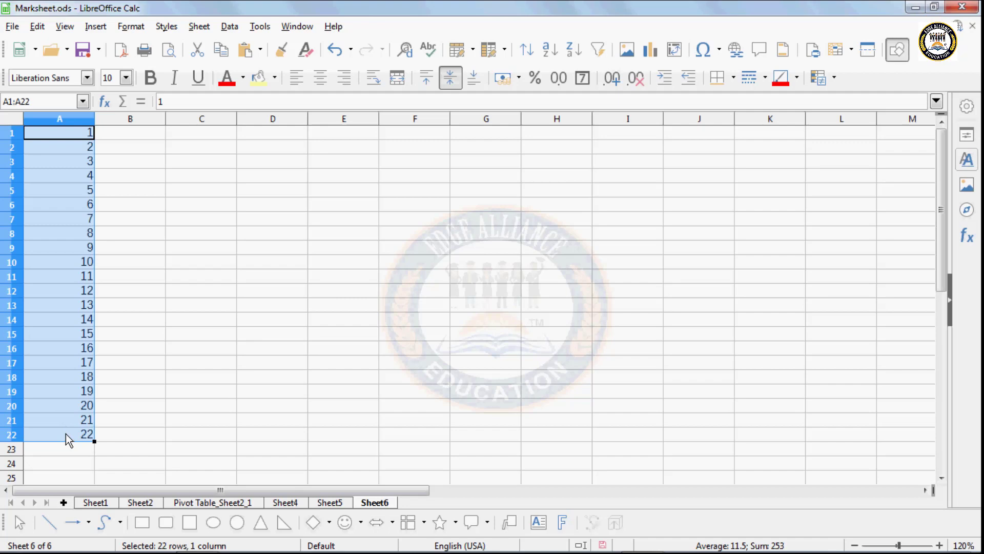
{"action": "key", "text": "ctrl+z"}
- Fill A1:A22 downward with a linear series starting at 1, with end value 15 and increment 1
{"action": "left_click", "coordinate": [199, 26]}
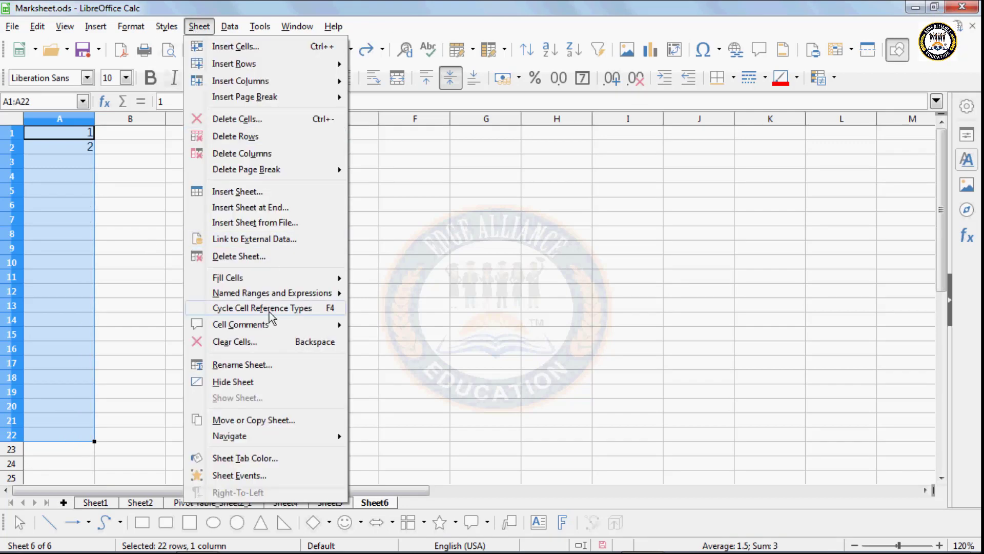
{"action": "mouse_move", "coordinate": [249, 279]}
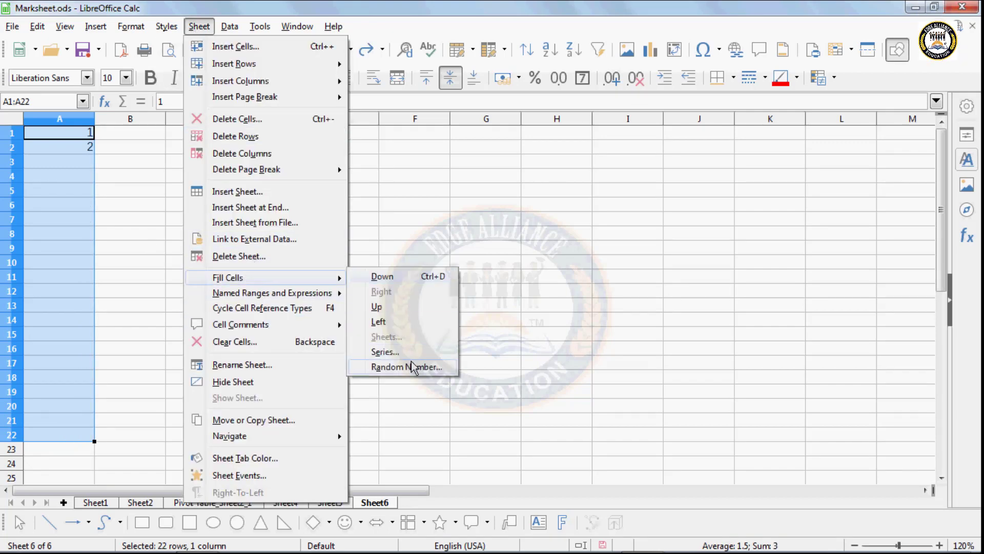
{"action": "left_click", "coordinate": [416, 351]}
{"action": "type", "text": "15"}
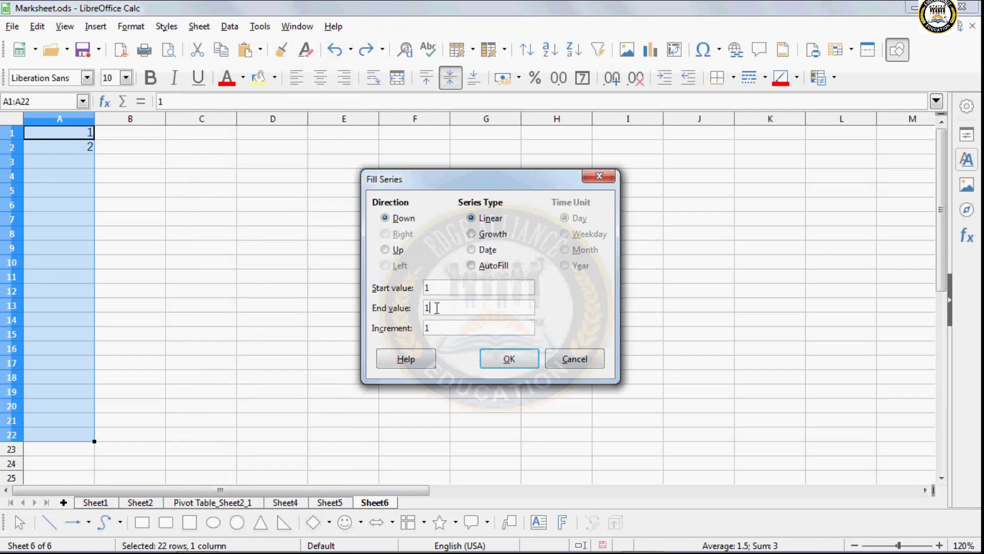
{"action": "left_click", "coordinate": [488, 357]}
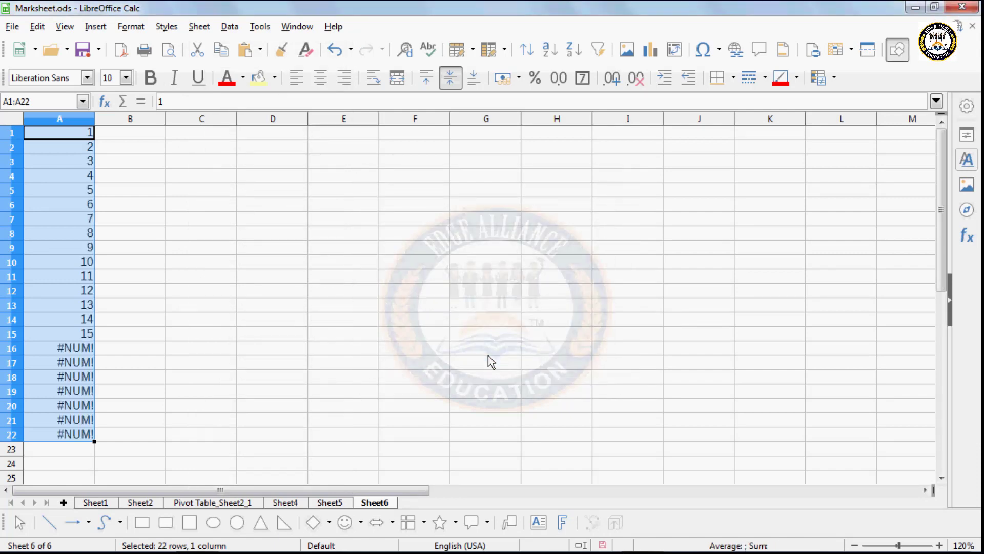
- Clear the error cells in A16:A22
{"action": "left_click", "coordinate": [300, 404]}
{"action": "left_click_drag", "start_coordinate": [84, 350], "coordinate": [82, 435]}
{"action": "key", "text": "Delete"}
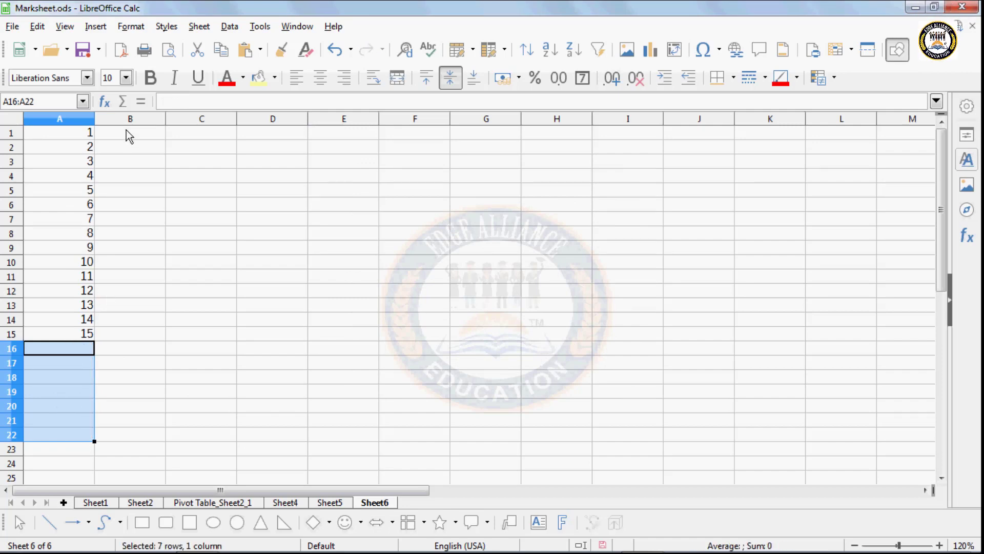
- Enter 2 in cell B1 and 4 in cell B2
{"action": "left_click", "coordinate": [128, 132]}
{"action": "type", "text": "2"}
{"action": "key", "text": "Return"}
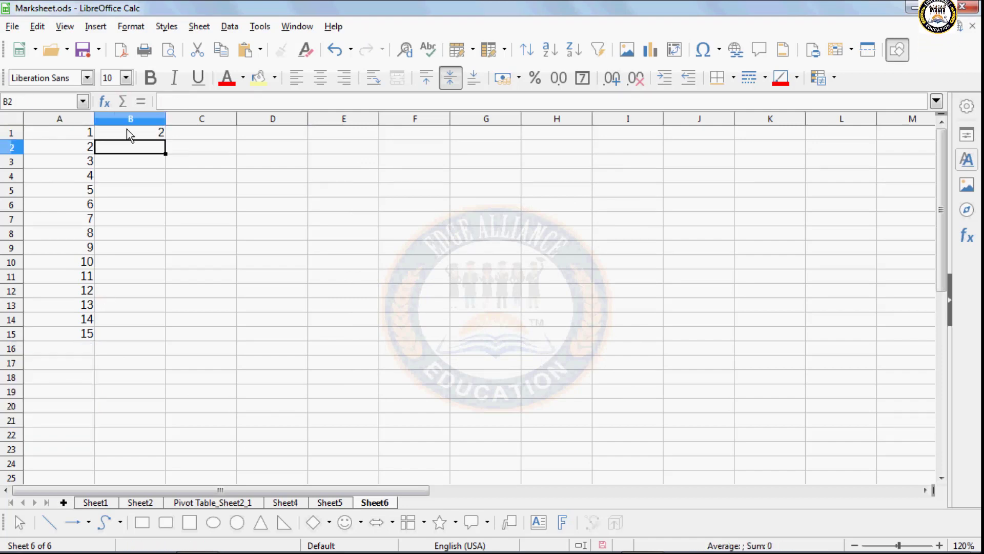
{"action": "type", "text": "4"}
{"action": "key", "text": "Return"}
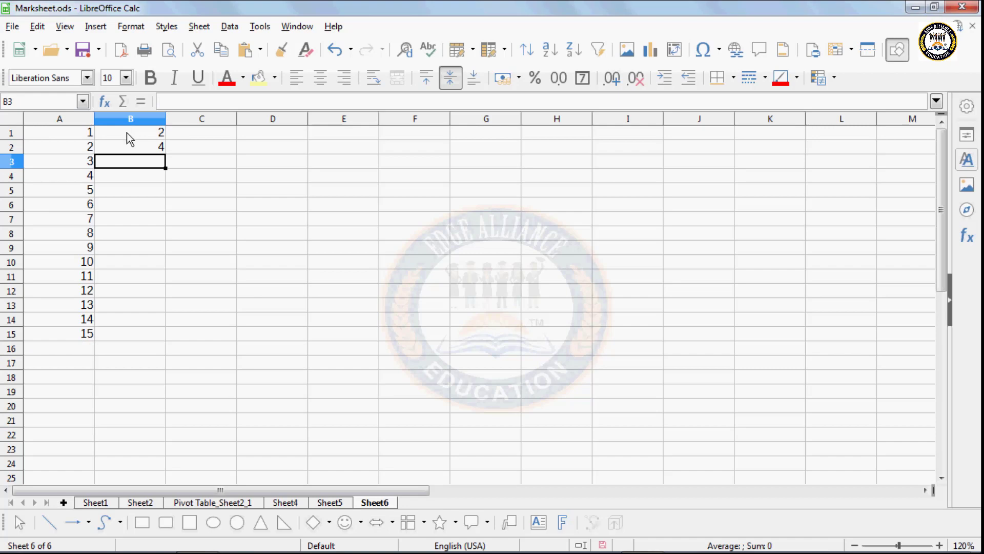
- Fill B1:B9 downward with a growth series starting at 2 with increment 2
{"action": "left_click_drag", "start_coordinate": [127, 132], "coordinate": [137, 242]}
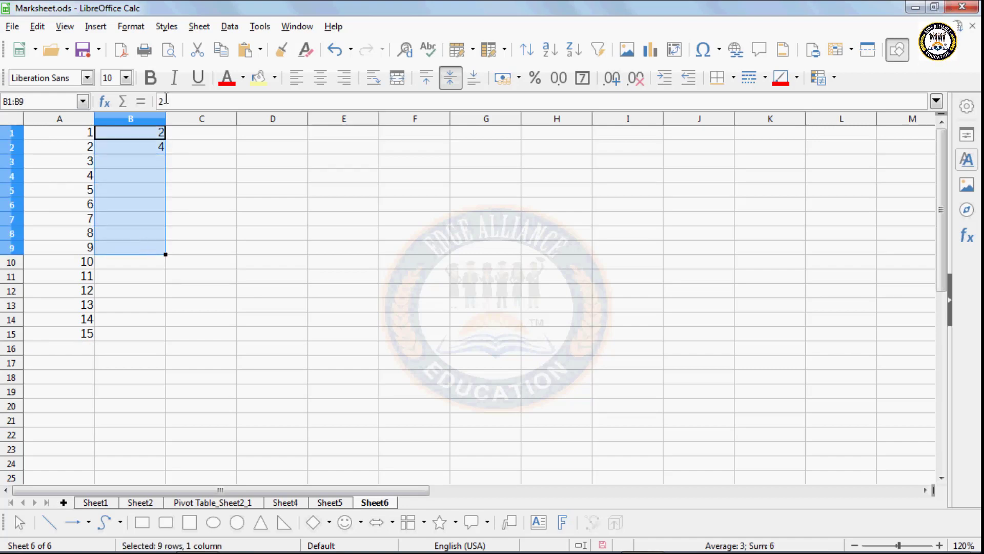
{"action": "left_click", "coordinate": [198, 26]}
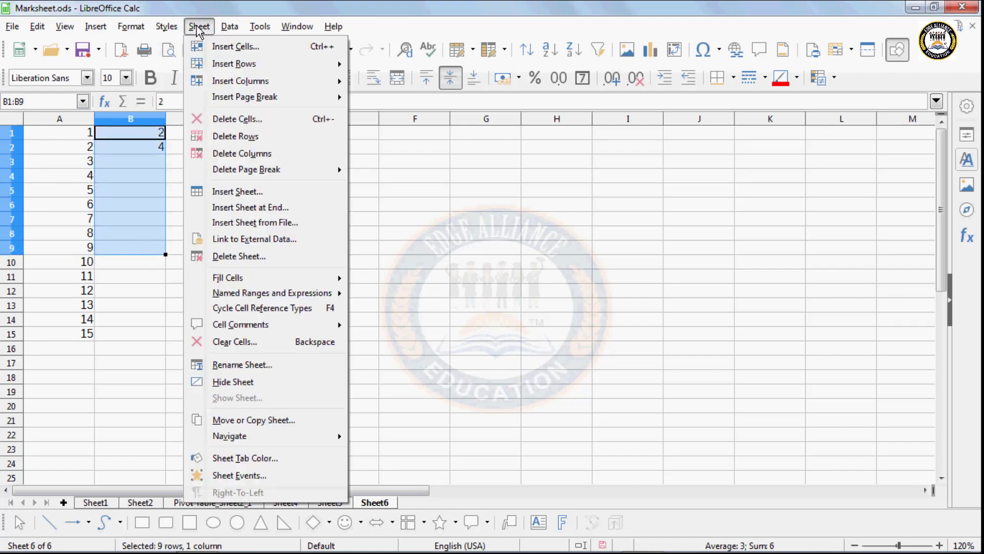
{"action": "mouse_move", "coordinate": [236, 277]}
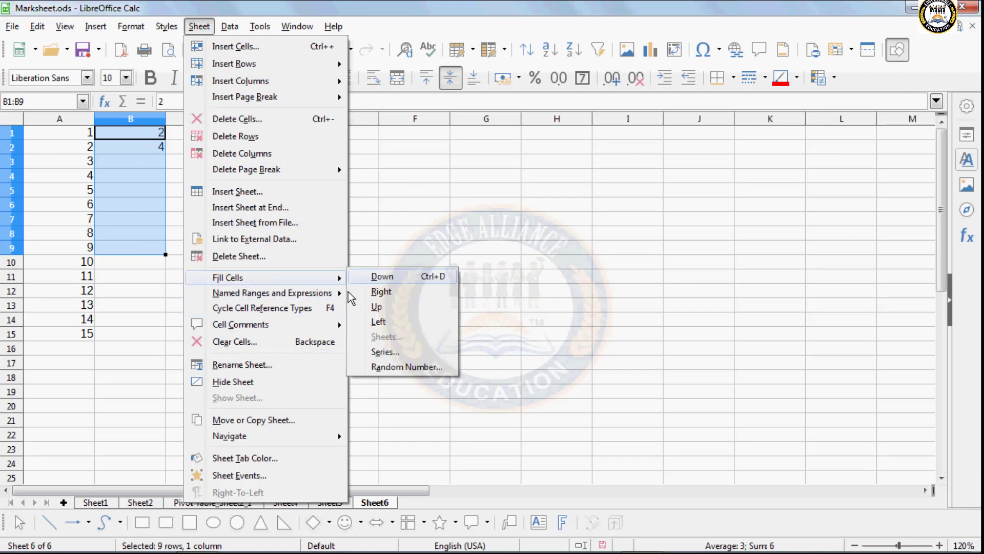
{"action": "left_click", "coordinate": [392, 351]}
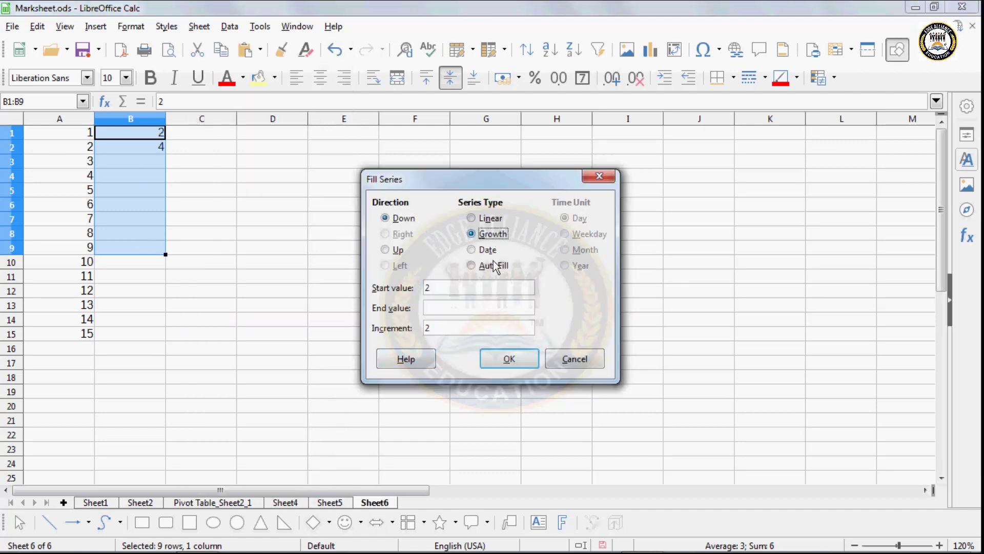
{"action": "left_click", "coordinate": [508, 358]}
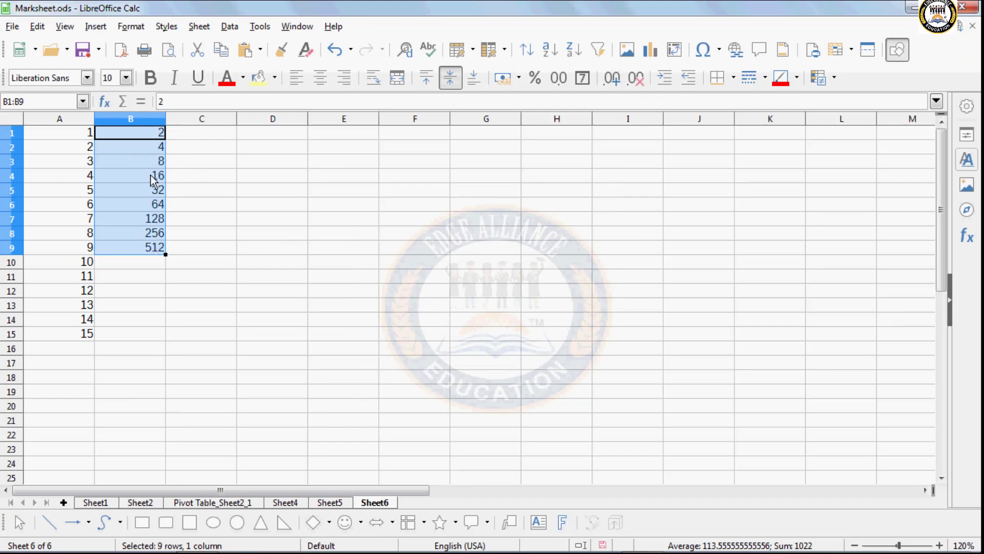
- Enter the date 3/17/2022 in cell C1
{"action": "left_click", "coordinate": [202, 135]}
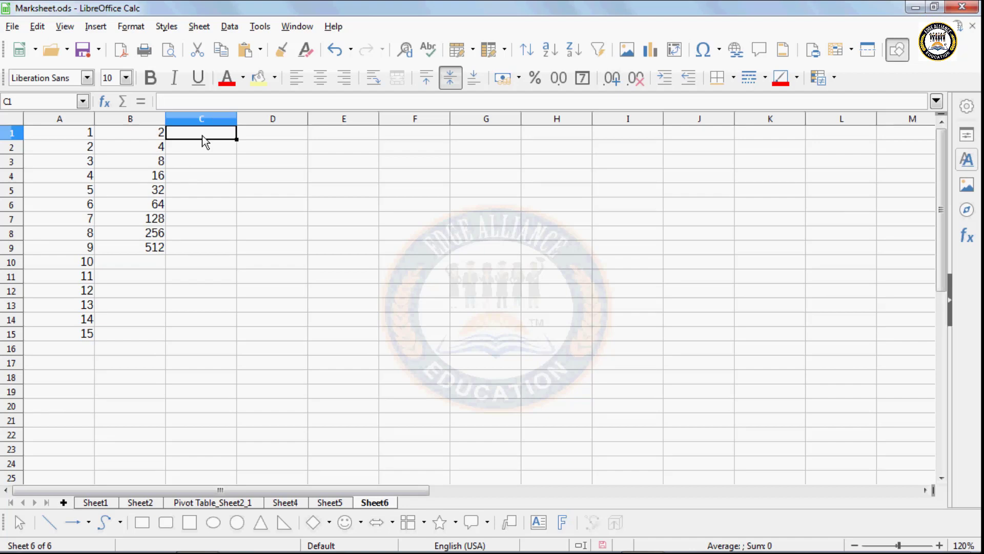
{"action": "type", "text": "3/1"}
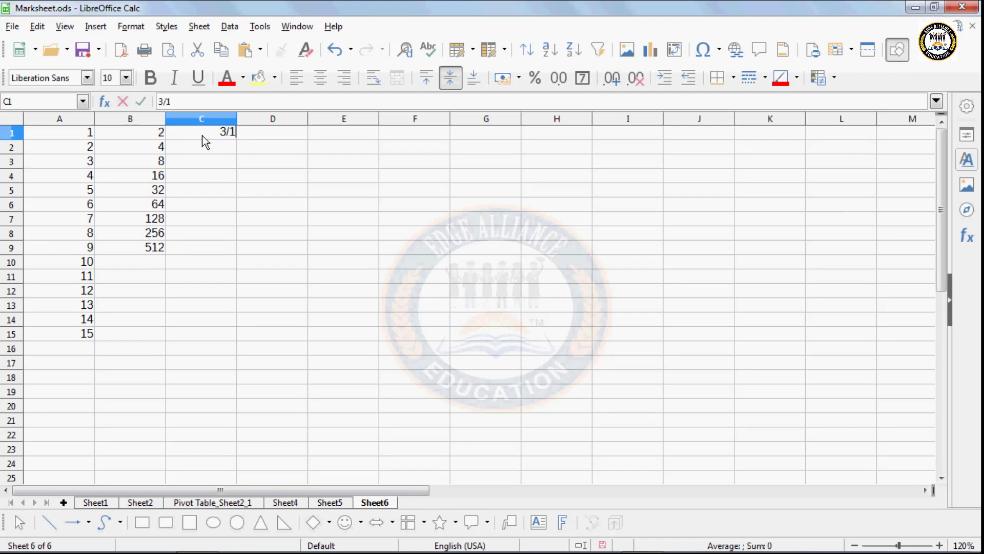
{"action": "type", "text": "7/200"}
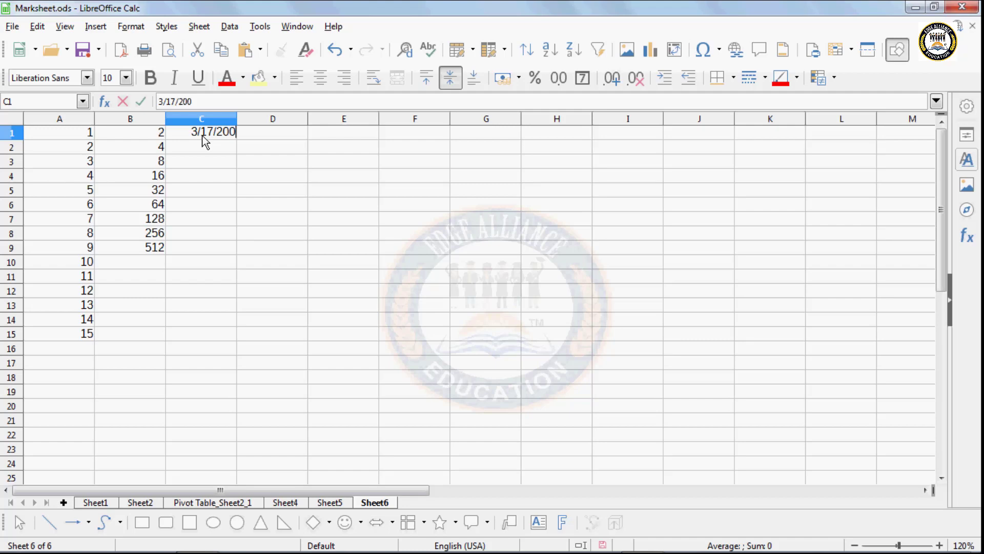
{"action": "key", "text": "BackSpace"}
{"action": "type", "text": "22"}
{"action": "key", "text": "Return"}
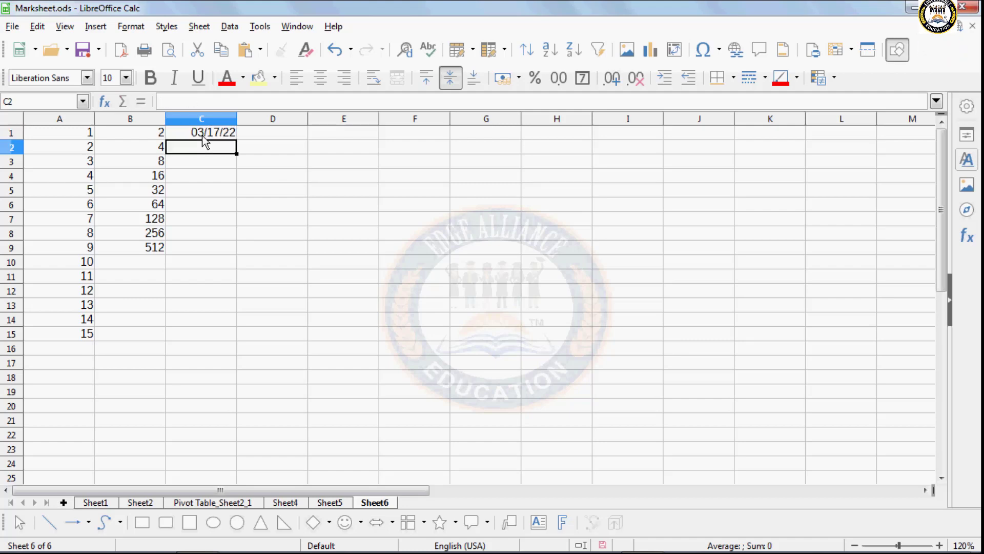
- Fill C1:C15 downward with a date series starting at 03/17/2022, using Day as the time unit and increment 1
{"action": "left_click_drag", "start_coordinate": [202, 136], "coordinate": [211, 319]}
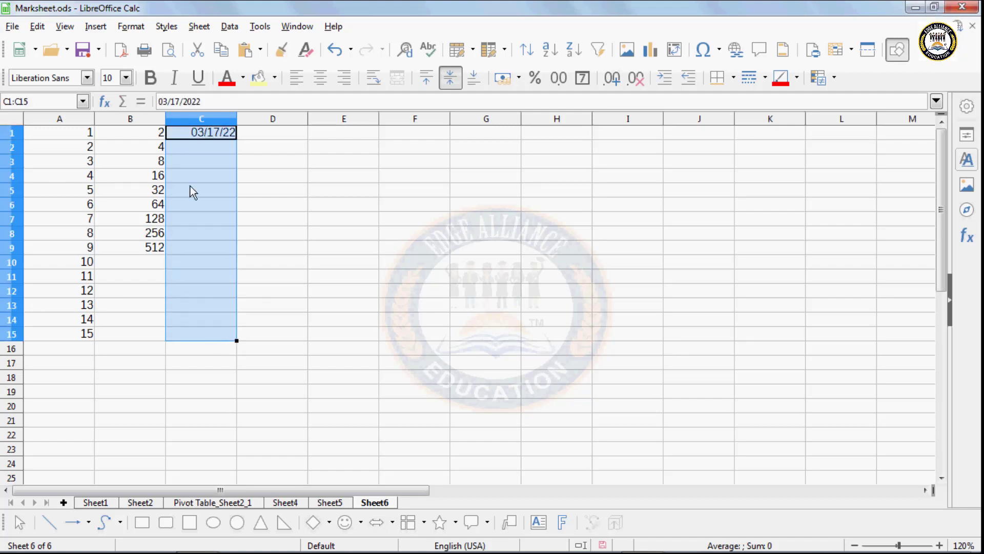
{"action": "left_click", "coordinate": [131, 27]}
{"action": "mouse_move", "coordinate": [198, 28]}
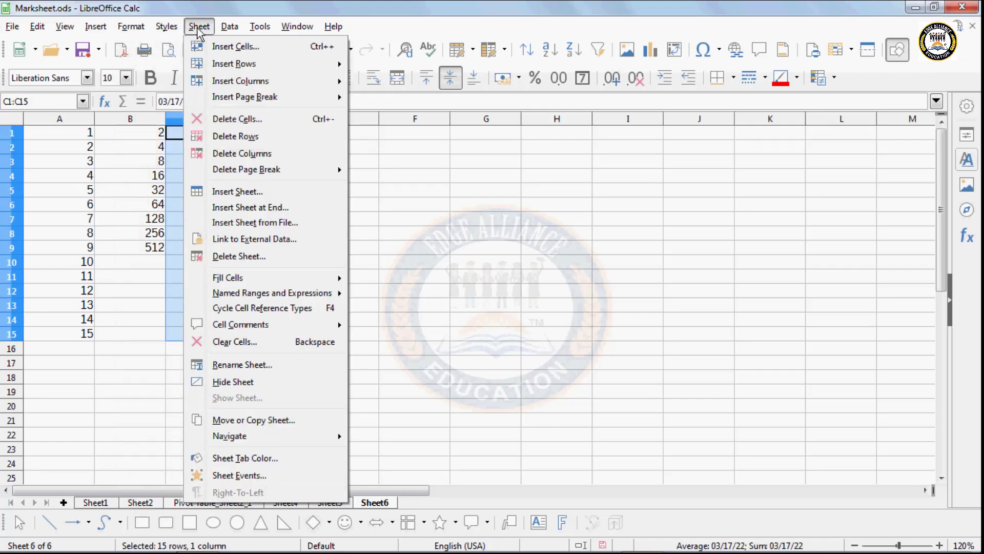
{"action": "mouse_move", "coordinate": [241, 277]}
{"action": "left_click", "coordinate": [389, 356]}
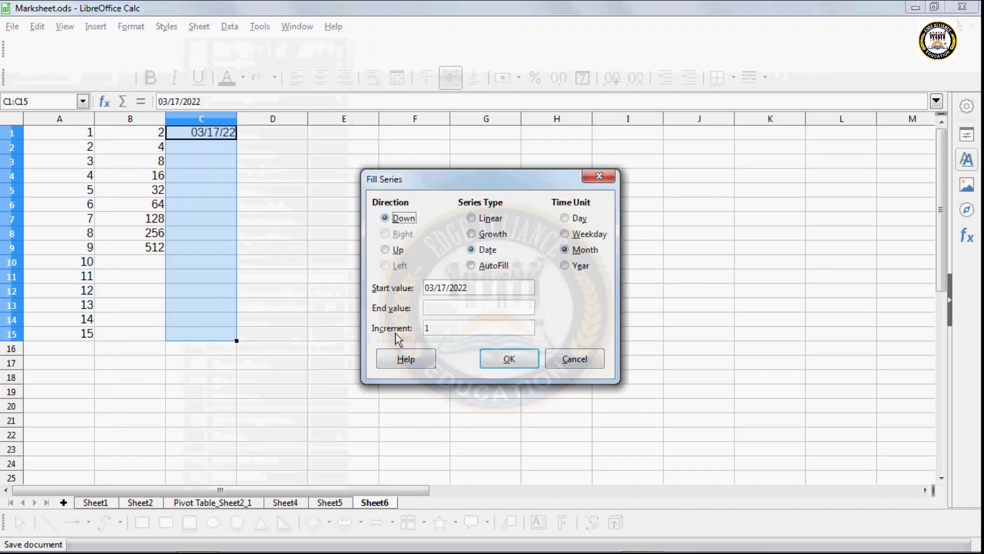
{"action": "left_click", "coordinate": [578, 219]}
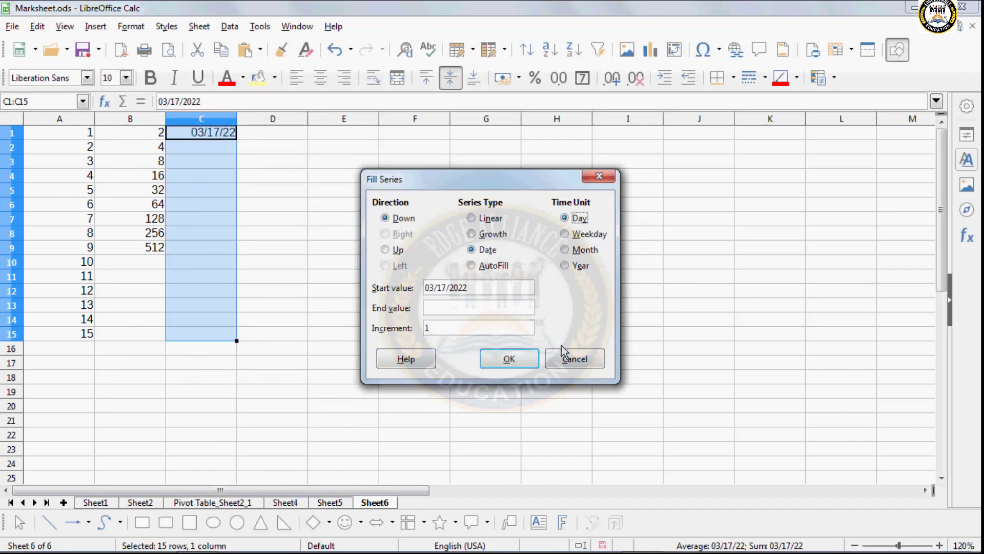
{"action": "left_click", "coordinate": [528, 361]}
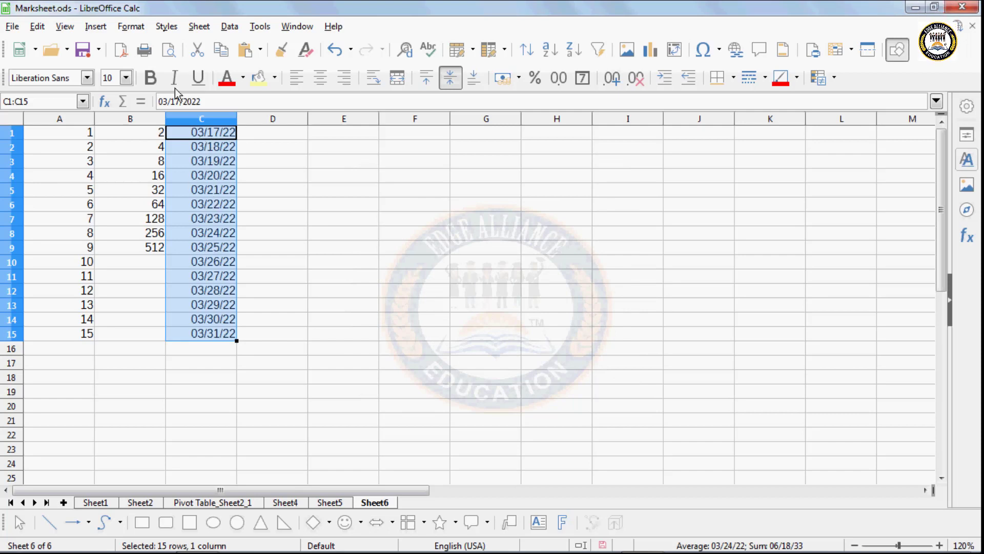
- Refill C1:C15 downward with a date series starting at 03/17/2022, using Weekday as the time unit and increment 1
{"action": "left_click", "coordinate": [200, 26]}
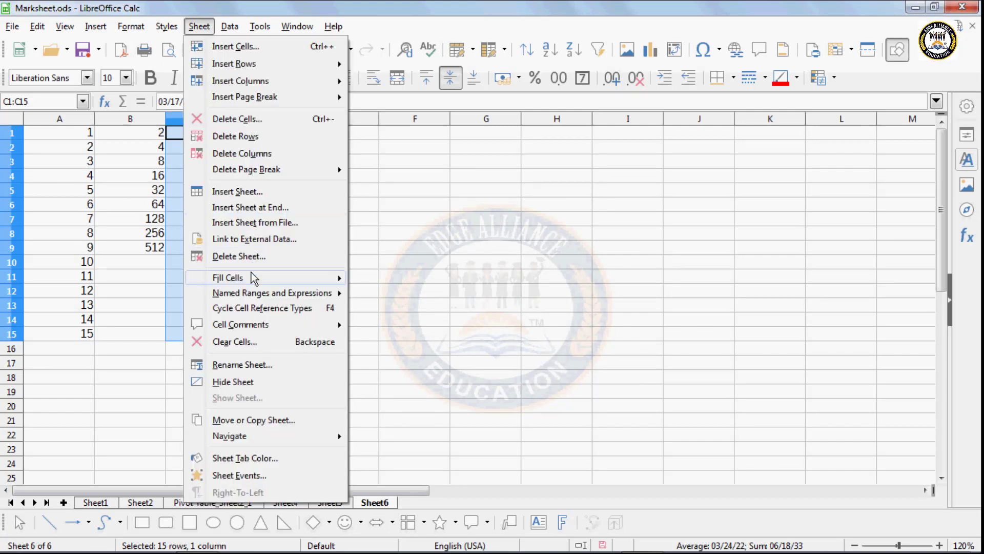
{"action": "mouse_move", "coordinate": [260, 283]}
{"action": "left_click", "coordinate": [385, 352]}
{"action": "left_click", "coordinate": [565, 234]}
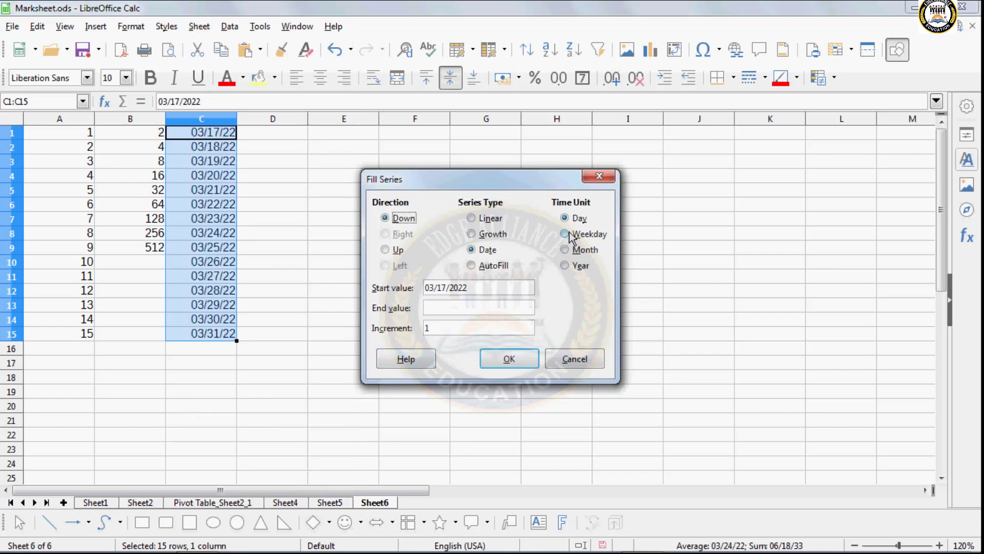
{"action": "left_click", "coordinate": [510, 360]}
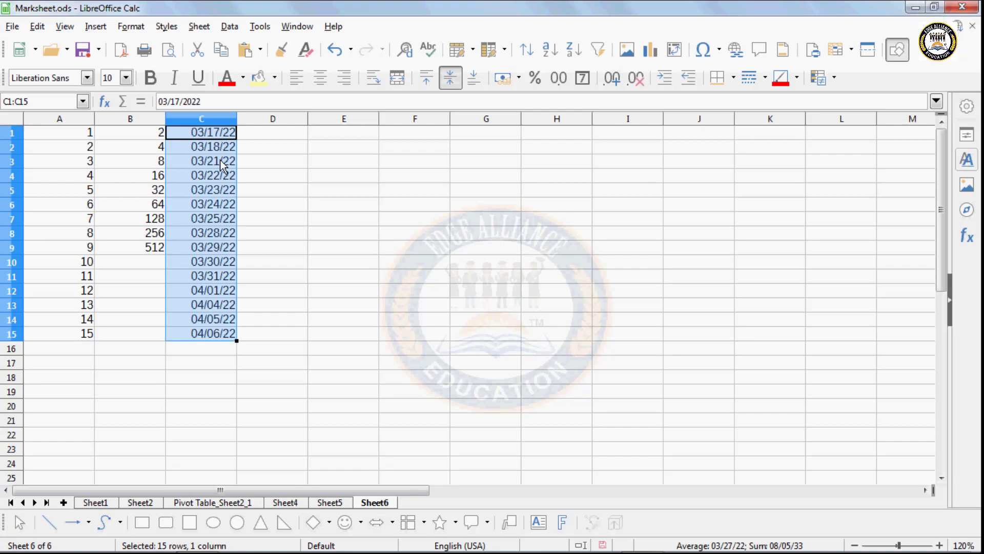
- Refill C1:C15 downward with a date series starting at 03/17/2022, using Month as the time unit and increment 1
{"action": "left_click", "coordinate": [199, 26]}
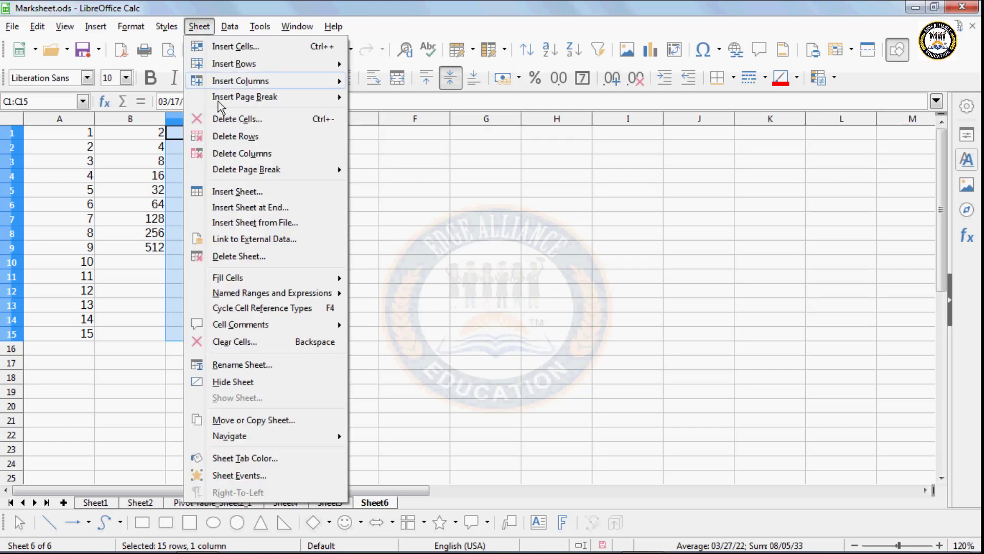
{"action": "mouse_move", "coordinate": [239, 279]}
{"action": "left_click", "coordinate": [383, 351]}
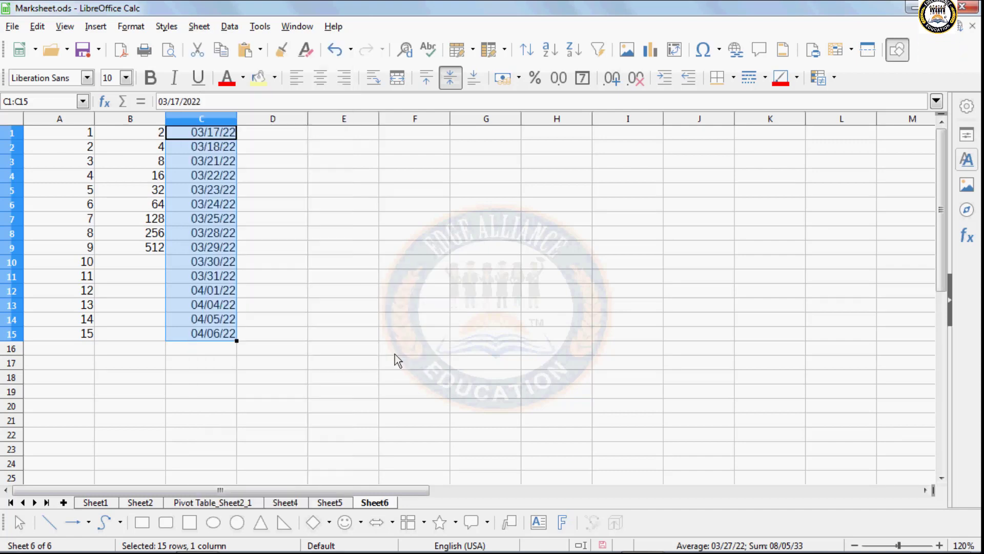
{"action": "left_click", "coordinate": [528, 358]}
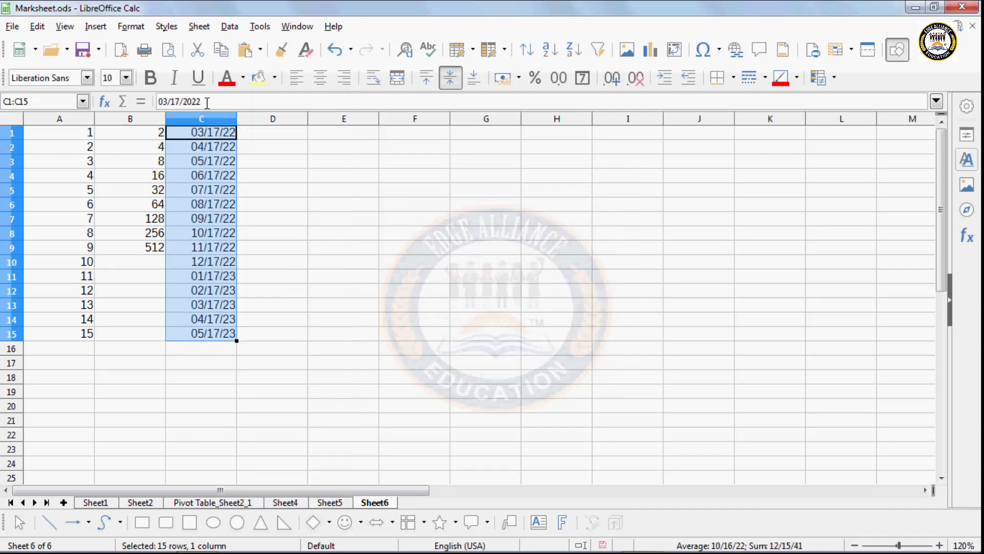
- Refill C1:C15 downward with a date series starting at 03/17/2022, using Year as the time unit and increment 1
{"action": "left_click", "coordinate": [198, 28]}
{"action": "mouse_move", "coordinate": [257, 277]}
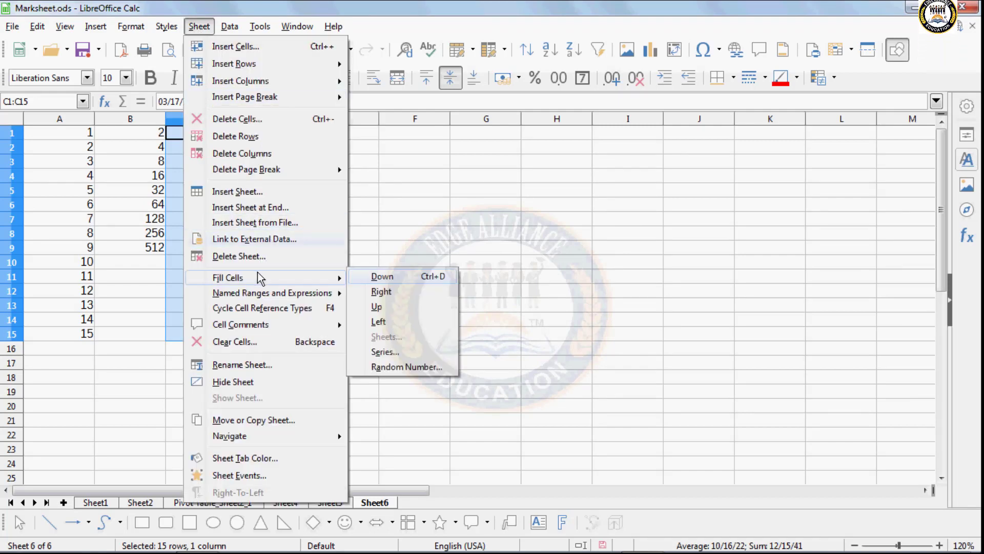
{"action": "left_click", "coordinate": [384, 351]}
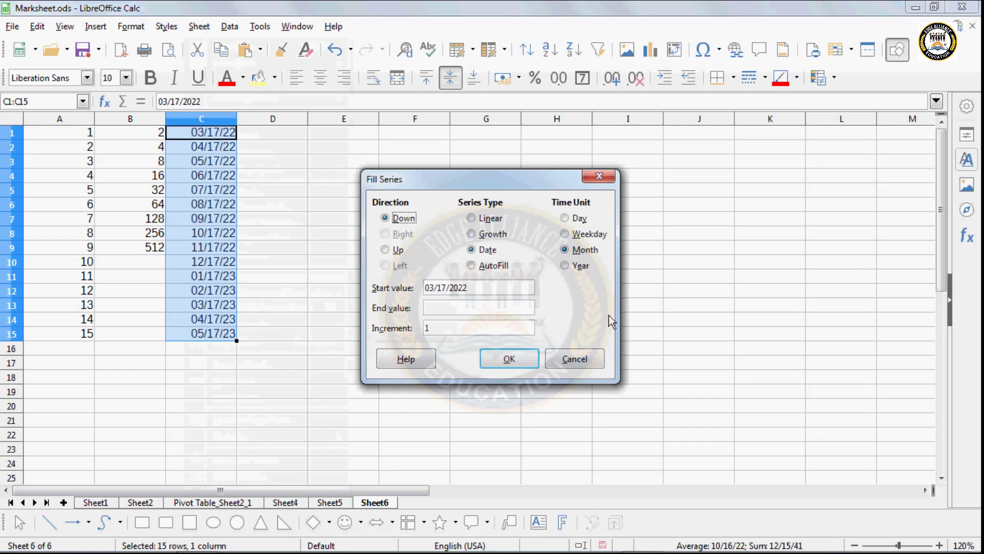
{"action": "left_click", "coordinate": [580, 266]}
{"action": "left_click", "coordinate": [509, 361]}
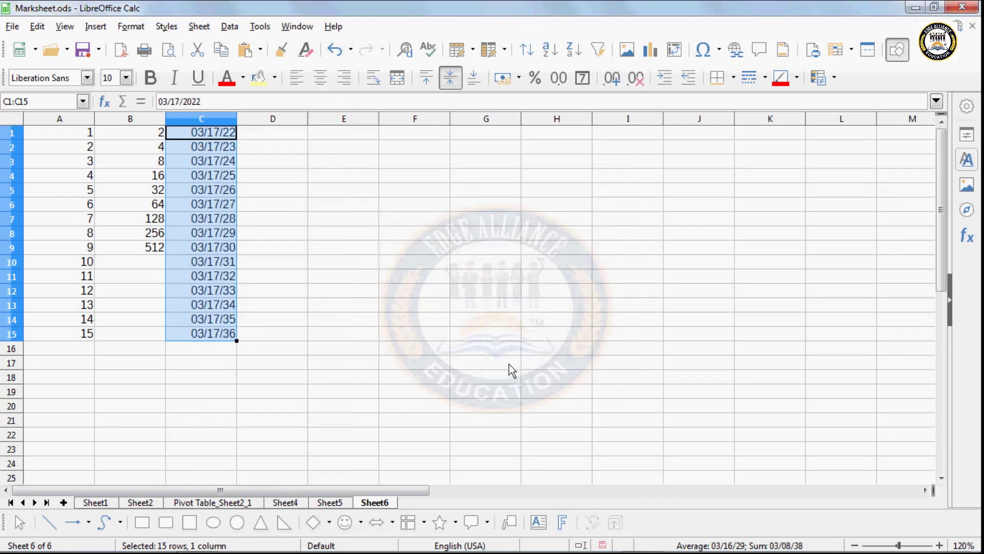
{"action": "left_click", "coordinate": [229, 133]}
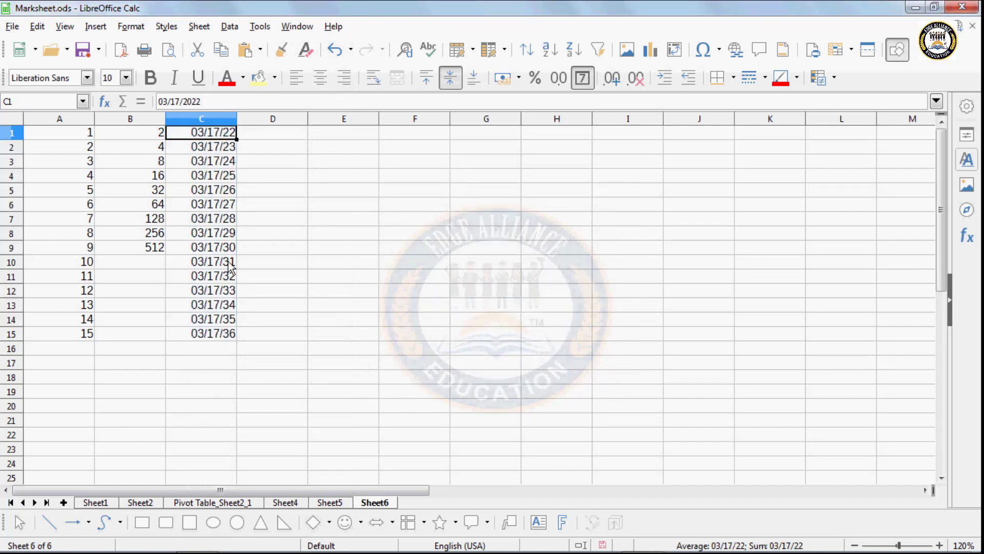
- Enter 1 in cell D1 and 2 in cell D2
{"action": "left_click", "coordinate": [269, 133]}
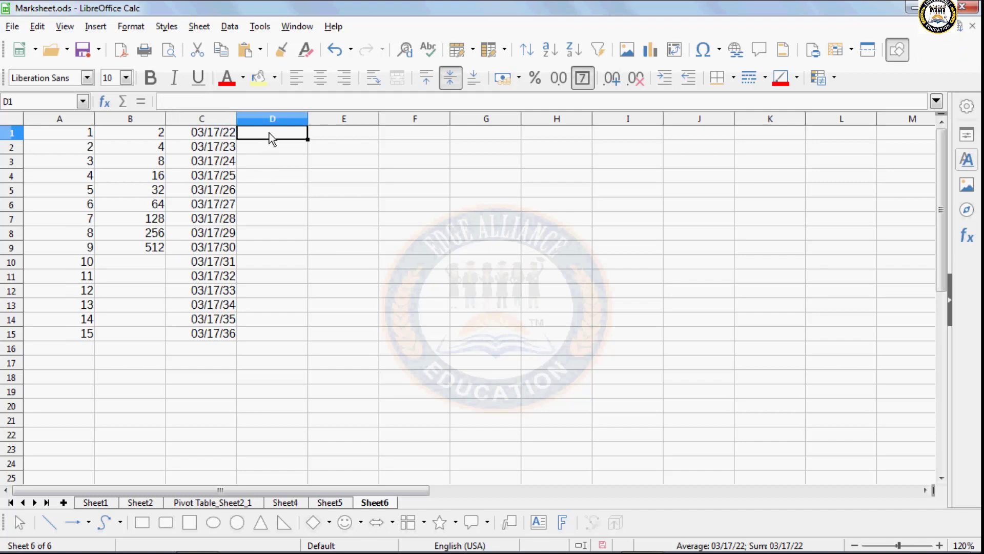
{"action": "type", "text": "1"}
{"action": "key", "text": "Return"}
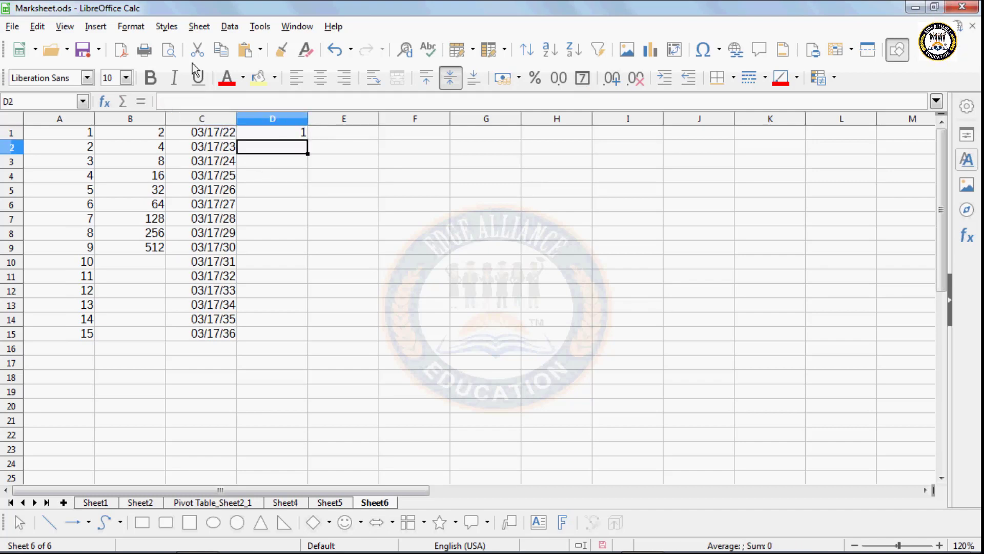
{"action": "type", "text": "2"}
{"action": "key", "text": "Return"}
- Select cells D1:D17 and begin a series fill on them
{"action": "left_click_drag", "start_coordinate": [264, 133], "coordinate": [282, 368]}
{"action": "left_click", "coordinate": [199, 26]}
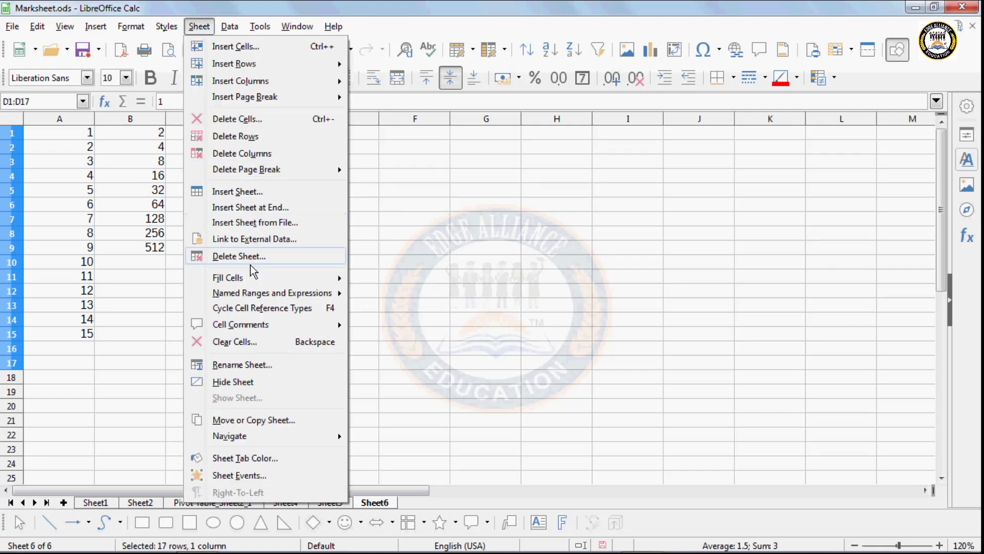
- Fill cells D1:D17 with a number series running from 1 to 17
{"action": "mouse_move", "coordinate": [246, 277]}
{"action": "left_click", "coordinate": [393, 350]}
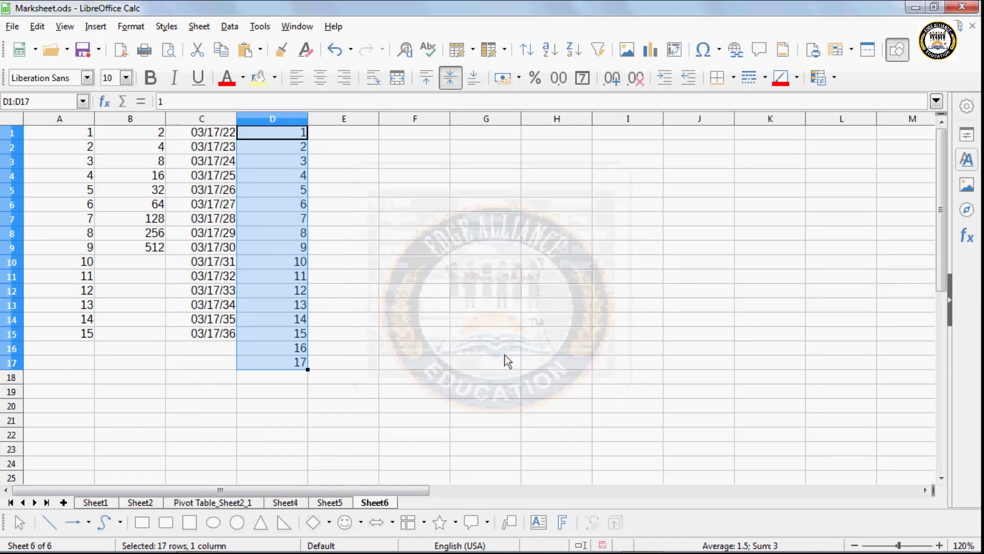
{"action": "left_click", "coordinate": [505, 355]}
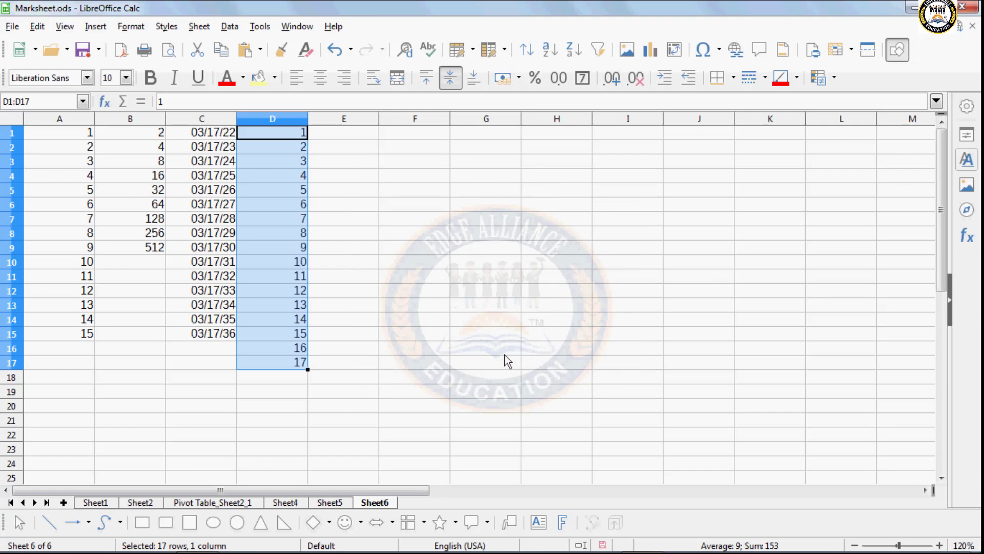
- Enter 1 in cell E1 and 2 in cell E2
{"action": "left_click", "coordinate": [373, 138]}
{"action": "type", "text": "1"}
{"action": "key", "text": "Return"}
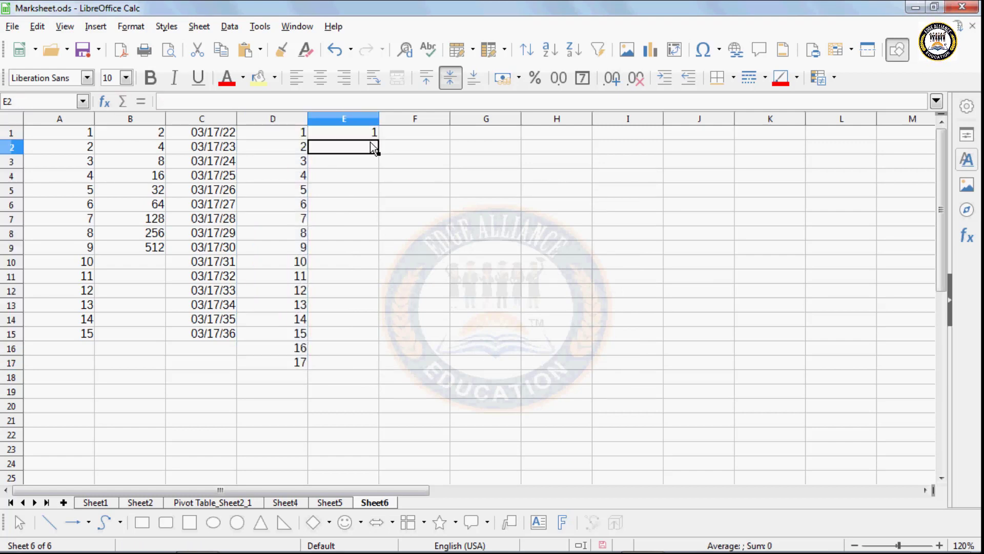
{"action": "type", "text": "2"}
{"action": "key", "text": "Return"}
- Fill E1:E21 downward with a linear series starting at 1 with an increment of 2
{"action": "left_click_drag", "start_coordinate": [370, 135], "coordinate": [374, 423]}
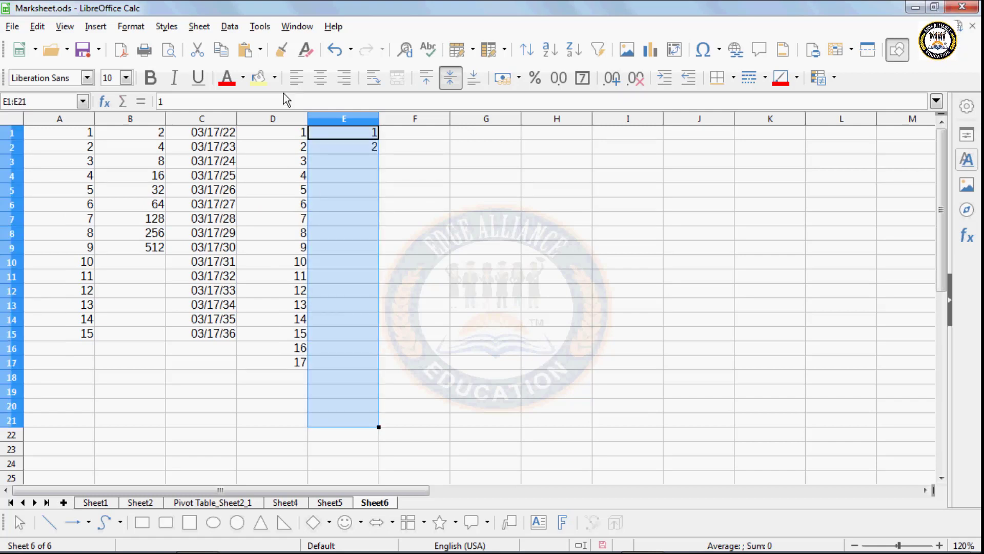
{"action": "left_click", "coordinate": [230, 26]}
{"action": "mouse_move", "coordinate": [199, 27]}
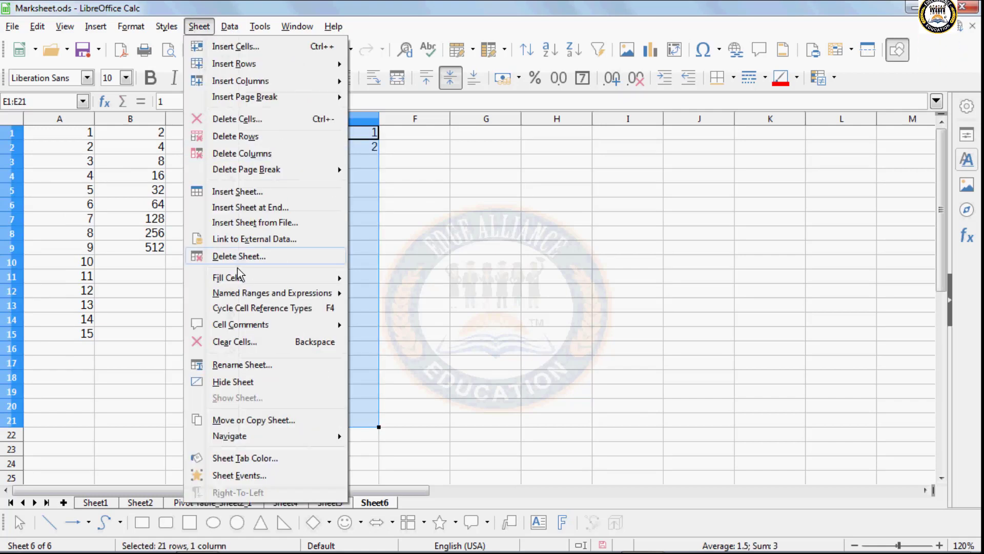
{"action": "mouse_move", "coordinate": [238, 277]}
{"action": "left_click", "coordinate": [386, 353]}
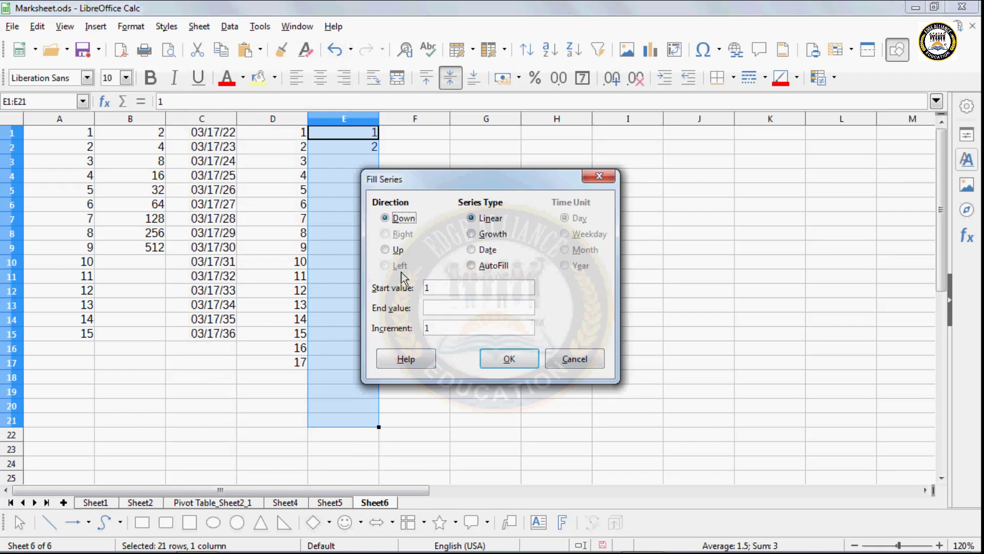
{"action": "left_click", "coordinate": [474, 219]}
{"action": "type", "text": "2"}
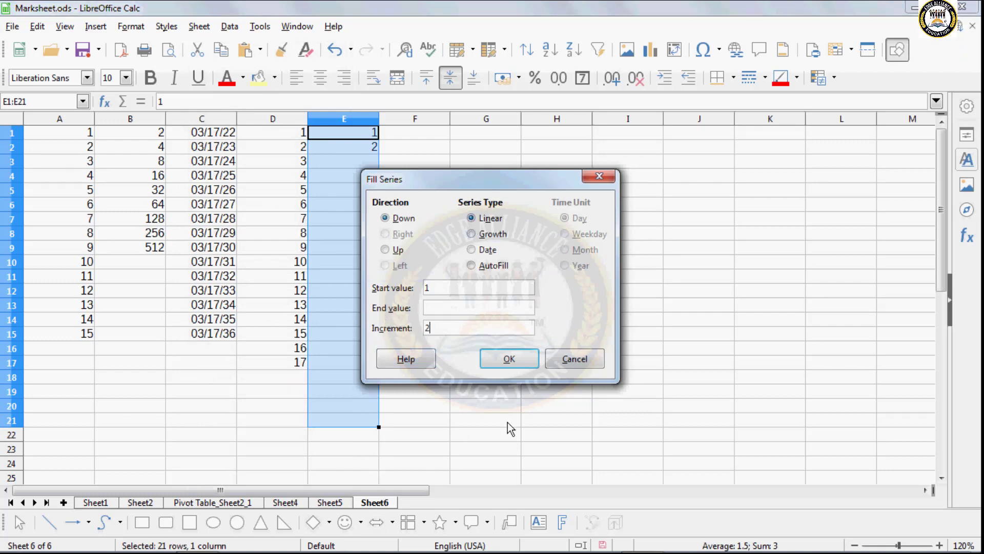
{"action": "left_click", "coordinate": [509, 358]}
{"action": "left_click", "coordinate": [360, 175]}
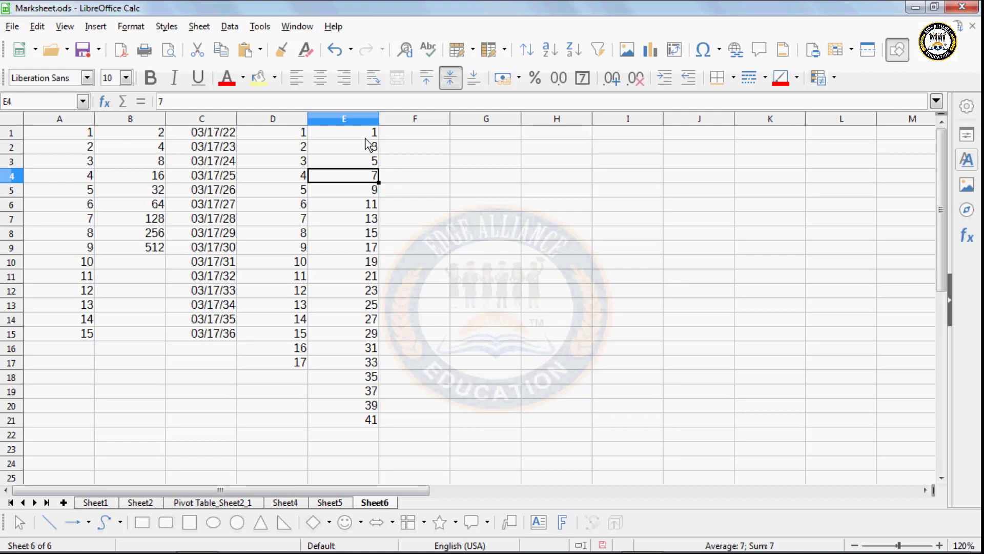
- Refill E1:E21 downward with a linear series starting at 1 with an increment of 3
{"action": "left_click_drag", "start_coordinate": [366, 133], "coordinate": [369, 420]}
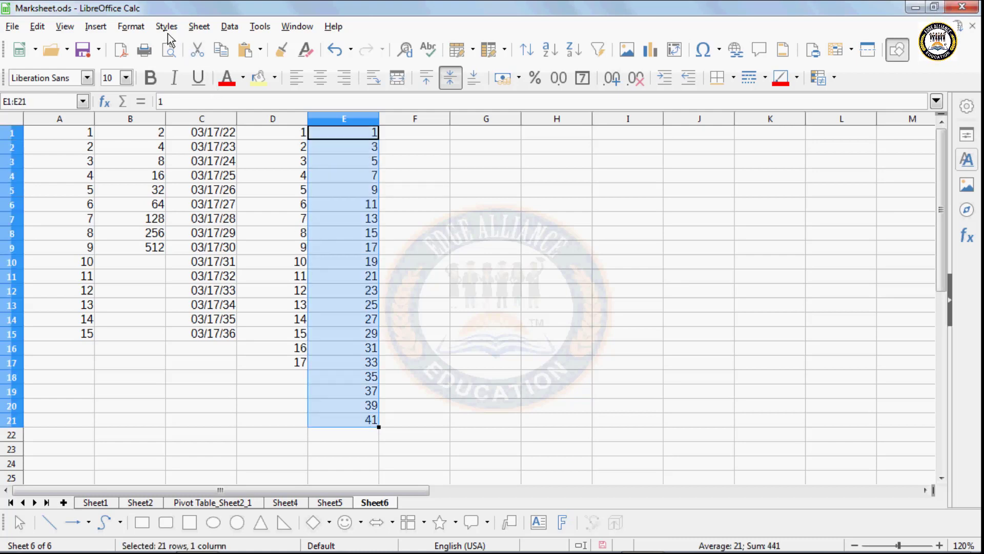
{"action": "left_click", "coordinate": [199, 26]}
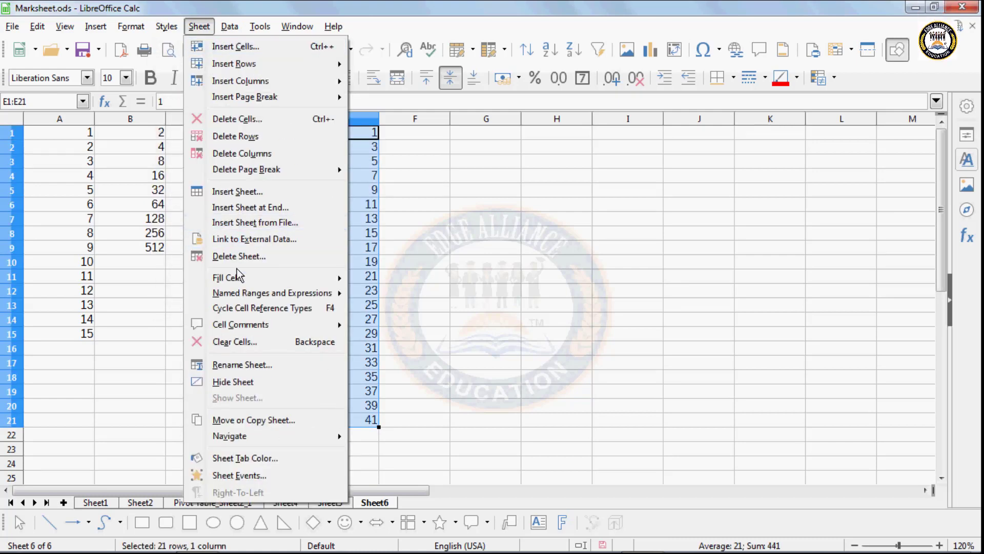
{"action": "mouse_move", "coordinate": [238, 276]}
{"action": "left_click", "coordinate": [390, 351]}
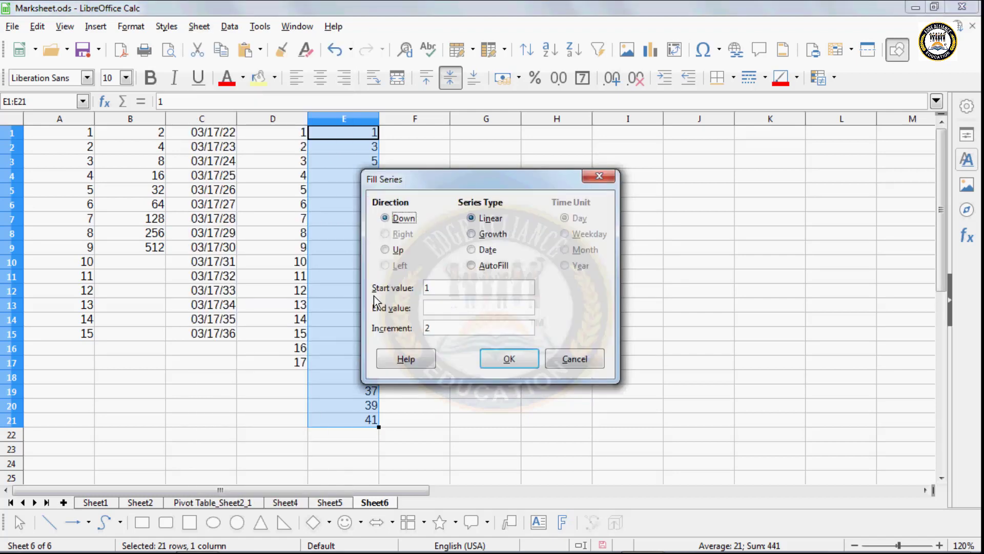
{"action": "left_click", "coordinate": [442, 308]}
{"action": "left_click", "coordinate": [527, 362]}
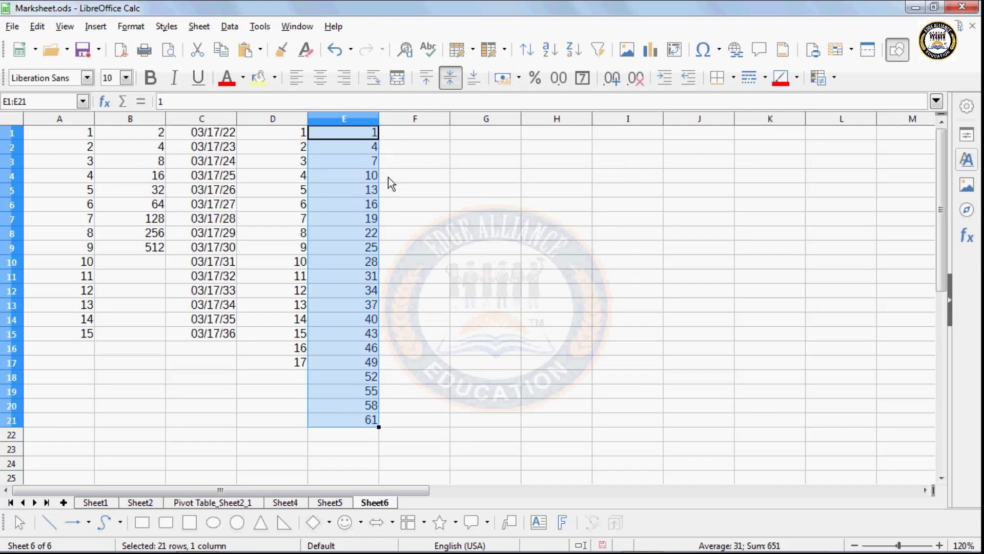
{"action": "left_click", "coordinate": [424, 204]}
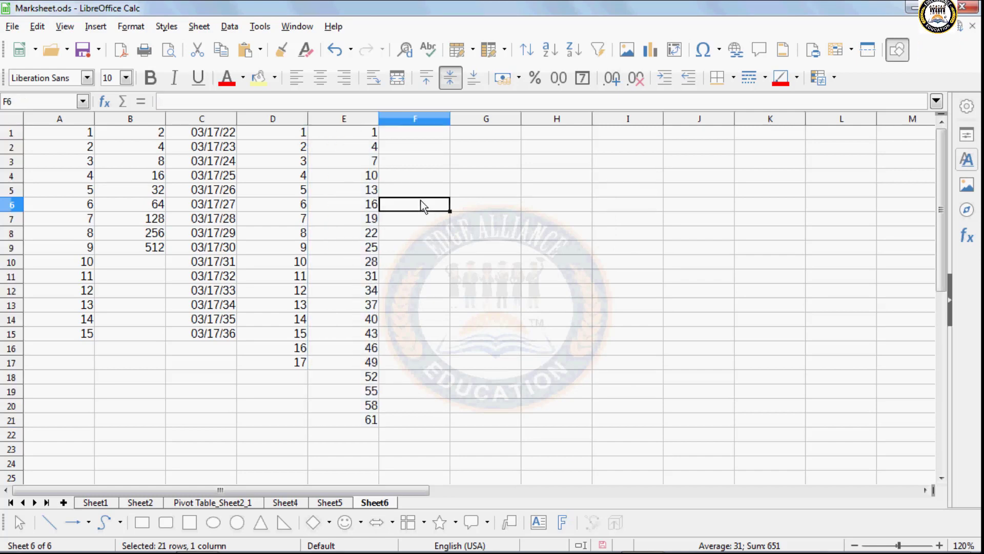
{"action": "left_click", "coordinate": [199, 27]}
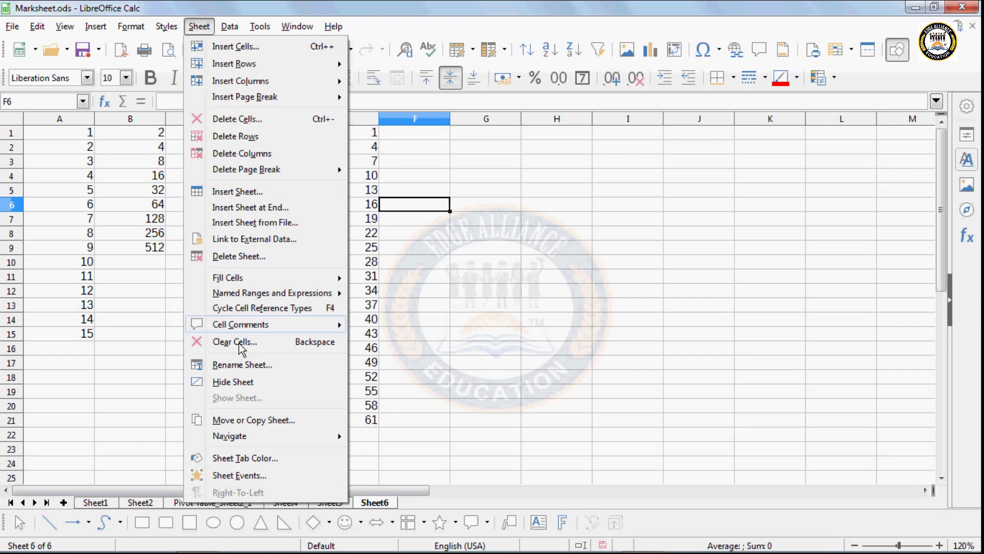
{"action": "mouse_move", "coordinate": [237, 278]}
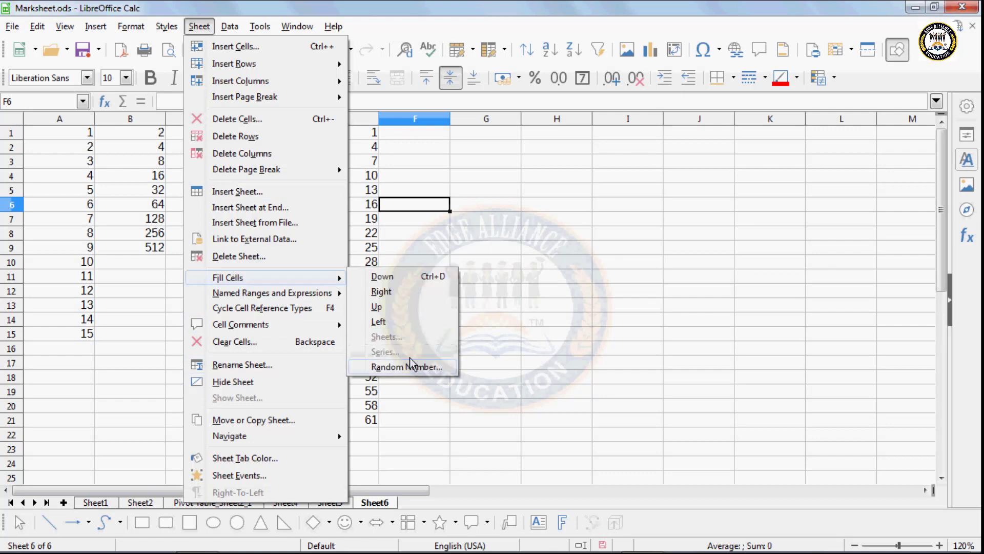
{"action": "left_click", "coordinate": [456, 150]}
- Fill G1:G15 with uniformly distributed random numbers between a minimum of 1 and a maximum of 10
{"action": "left_click", "coordinate": [463, 134]}
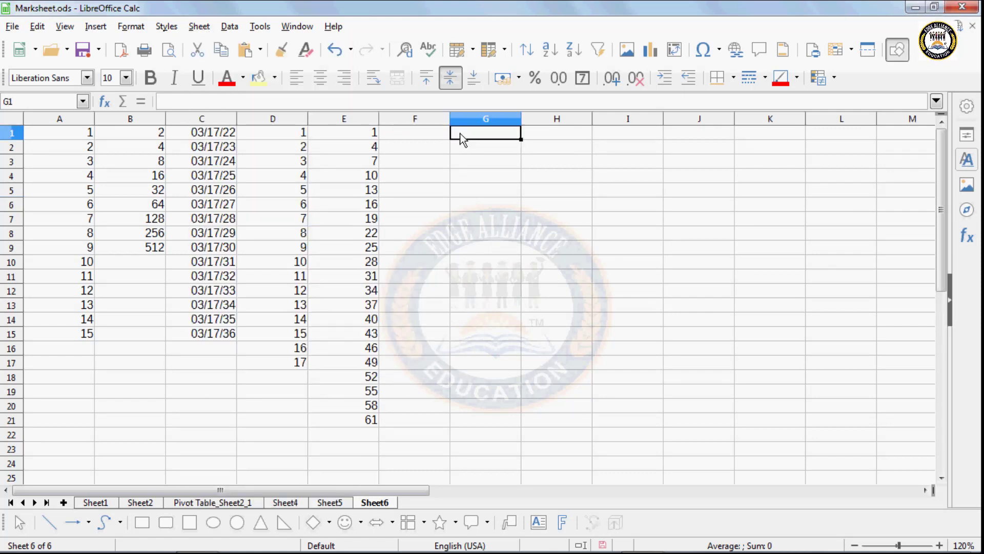
{"action": "left_click_drag", "start_coordinate": [461, 135], "coordinate": [485, 334]}
{"action": "left_click", "coordinate": [199, 27]}
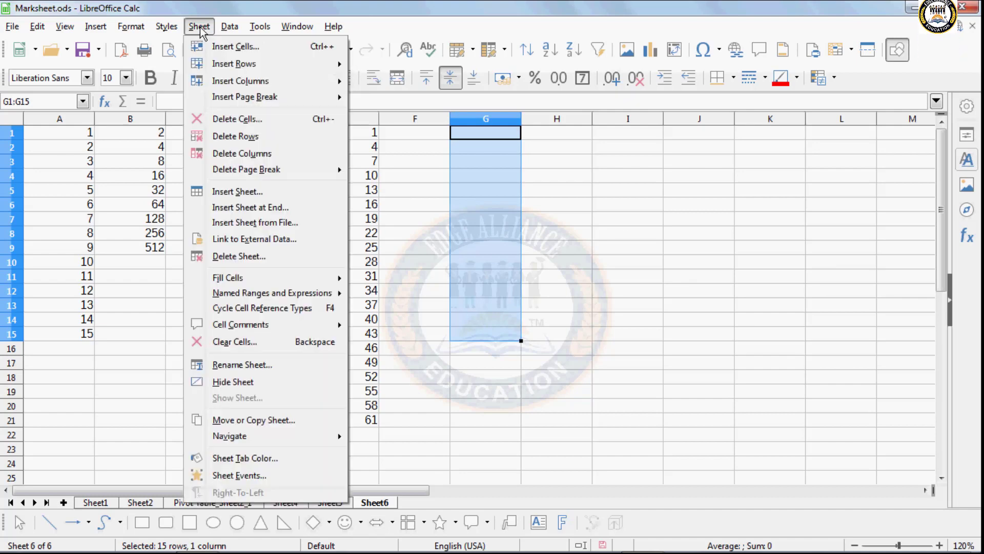
{"action": "mouse_move", "coordinate": [233, 278]}
{"action": "left_click", "coordinate": [401, 367]}
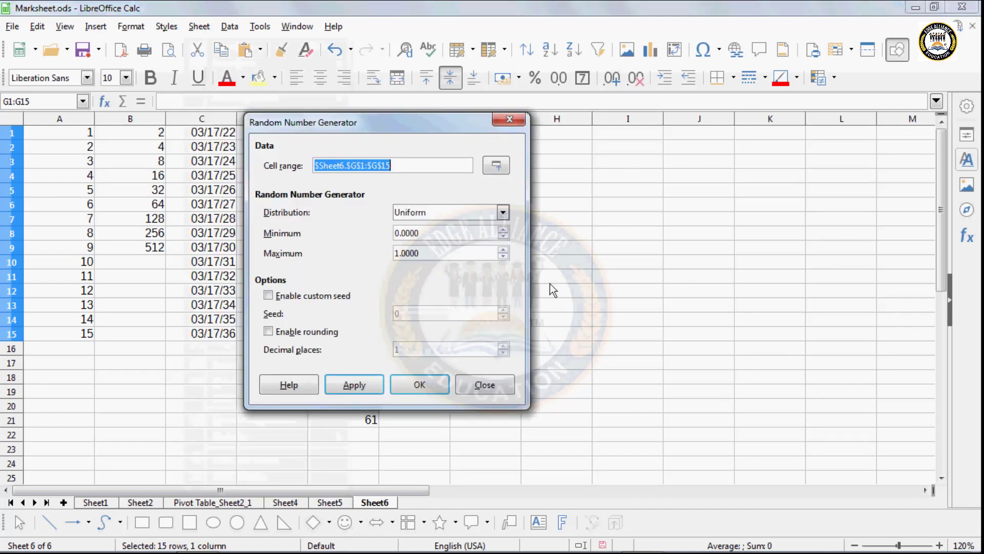
{"action": "left_click", "coordinate": [428, 253]}
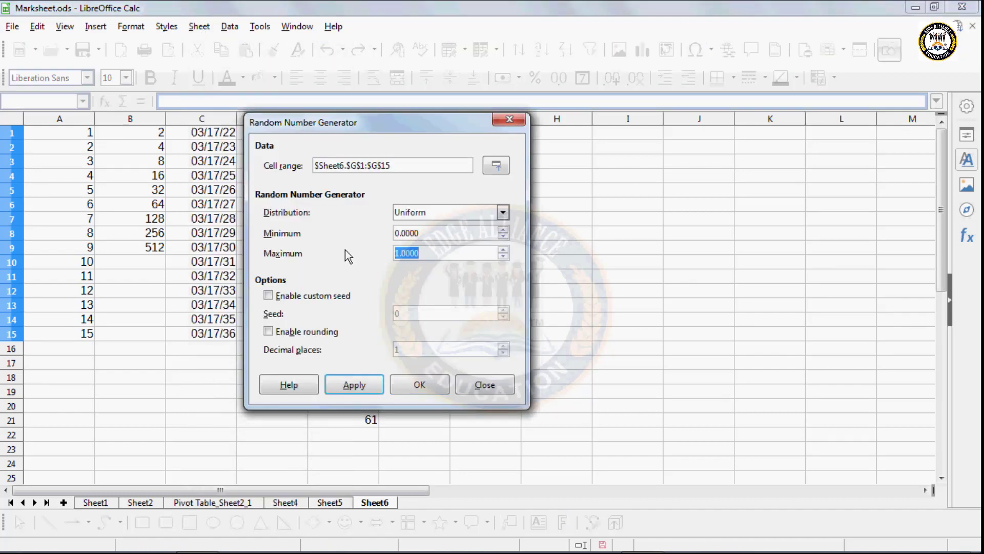
{"action": "type", "text": "10"}
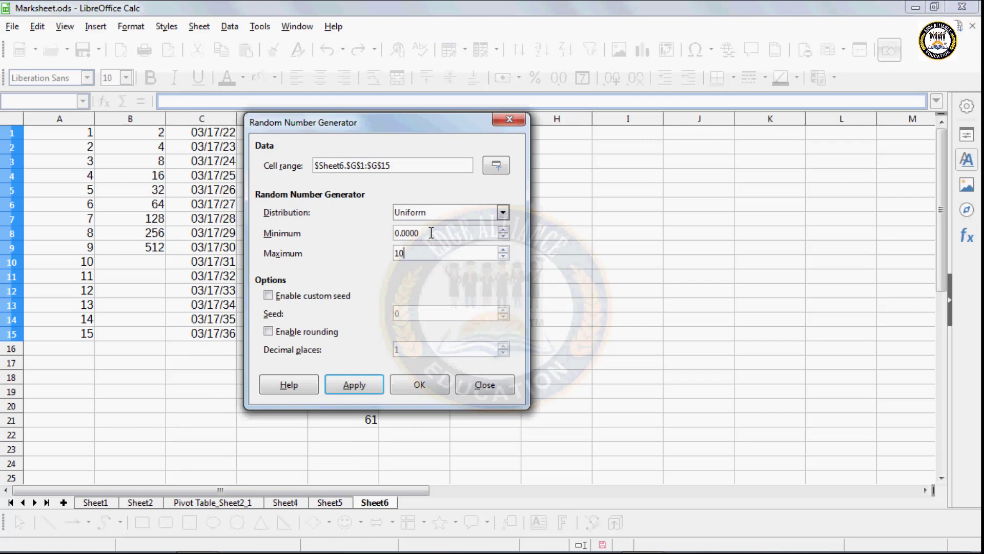
{"action": "left_click_drag", "start_coordinate": [426, 232], "coordinate": [385, 228]}
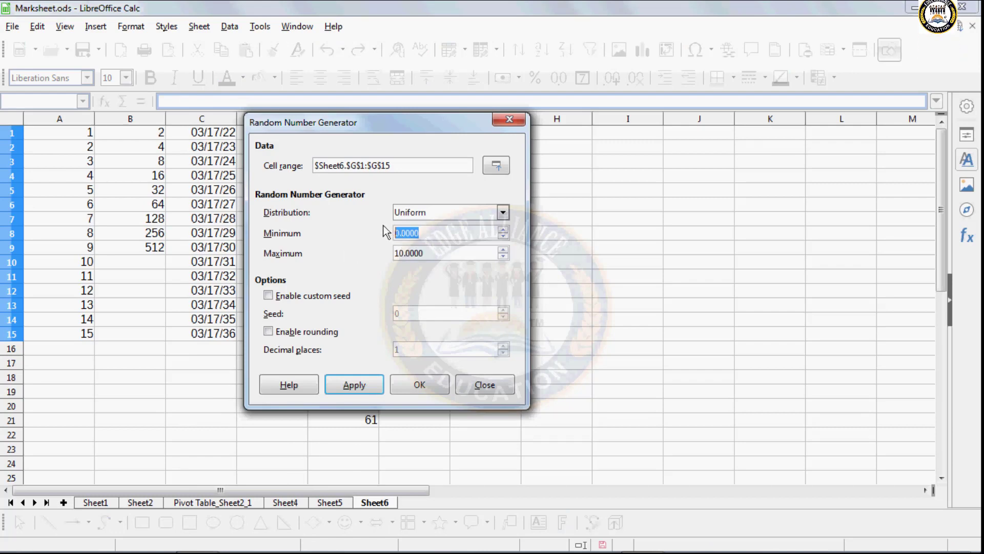
{"action": "type", "text": "1"}
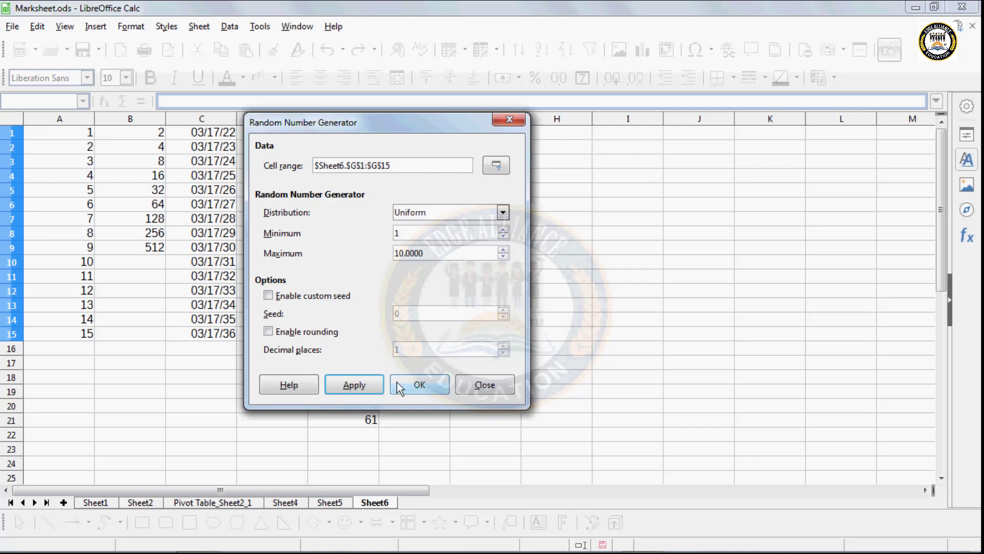
{"action": "left_click", "coordinate": [419, 384]}
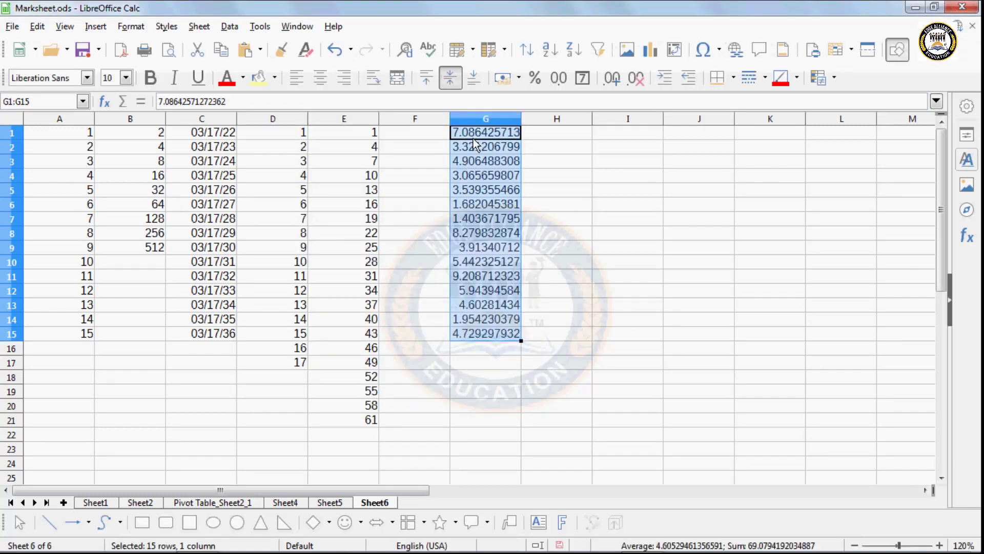
- Refill G1:G15 with uniform random numbers between 0 and 1, with rounding enabled to 1 decimal place
{"action": "left_click", "coordinate": [199, 26]}
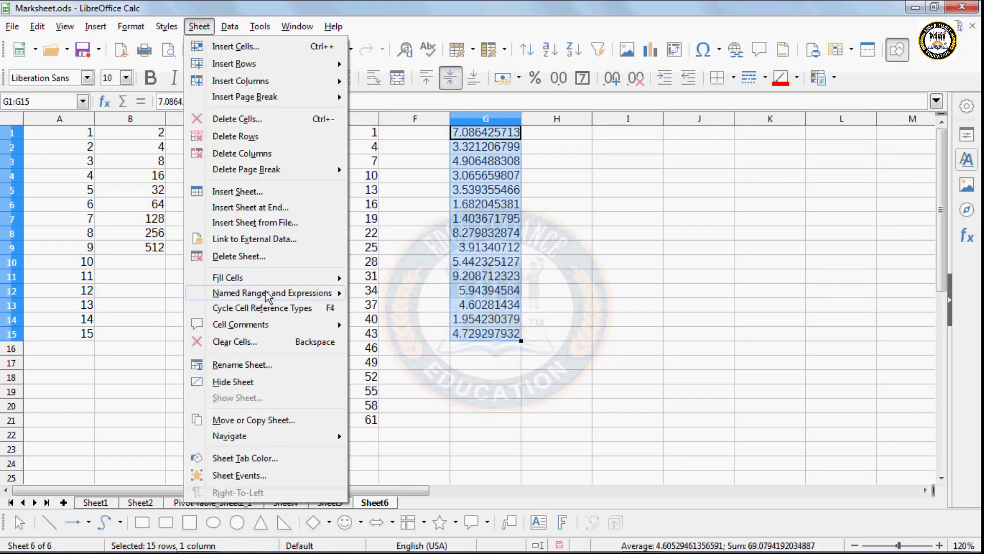
{"action": "mouse_move", "coordinate": [246, 278]}
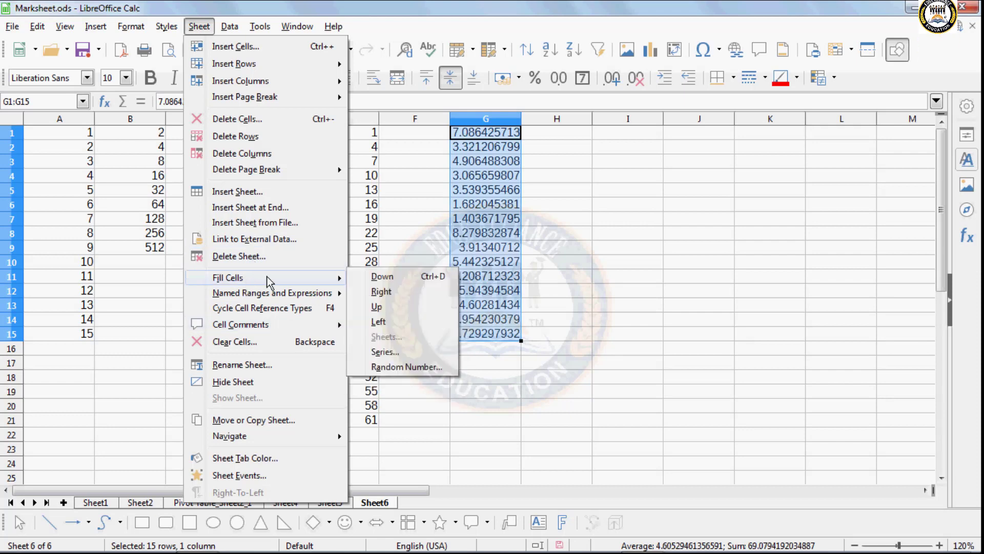
{"action": "left_click", "coordinate": [393, 365]}
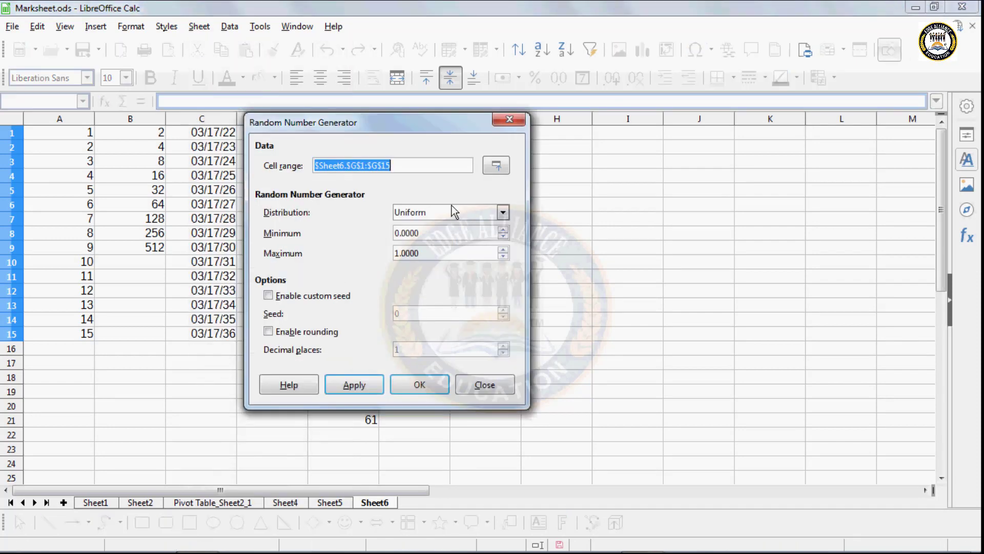
{"action": "left_click", "coordinate": [269, 334]}
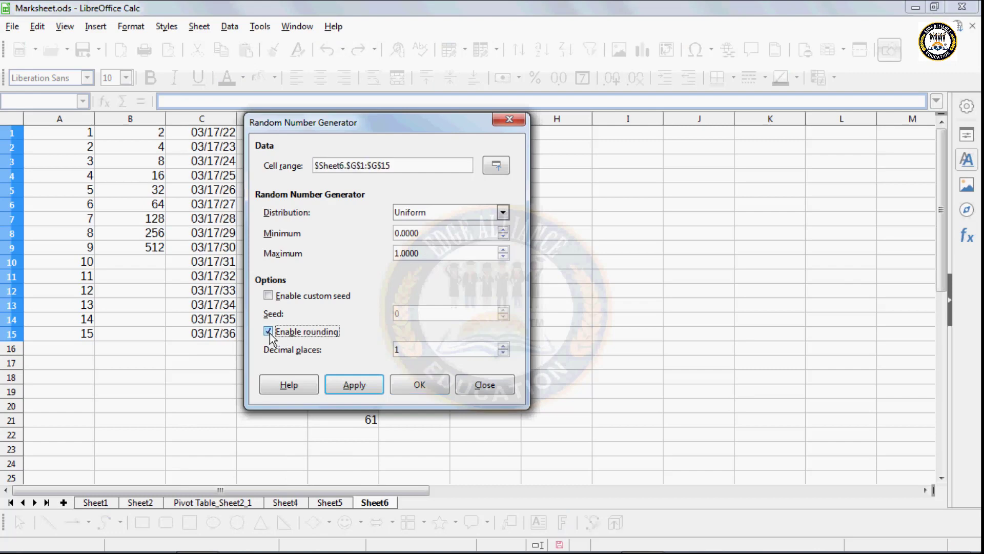
{"action": "left_click", "coordinate": [372, 384]}
{"action": "left_click", "coordinate": [509, 119]}
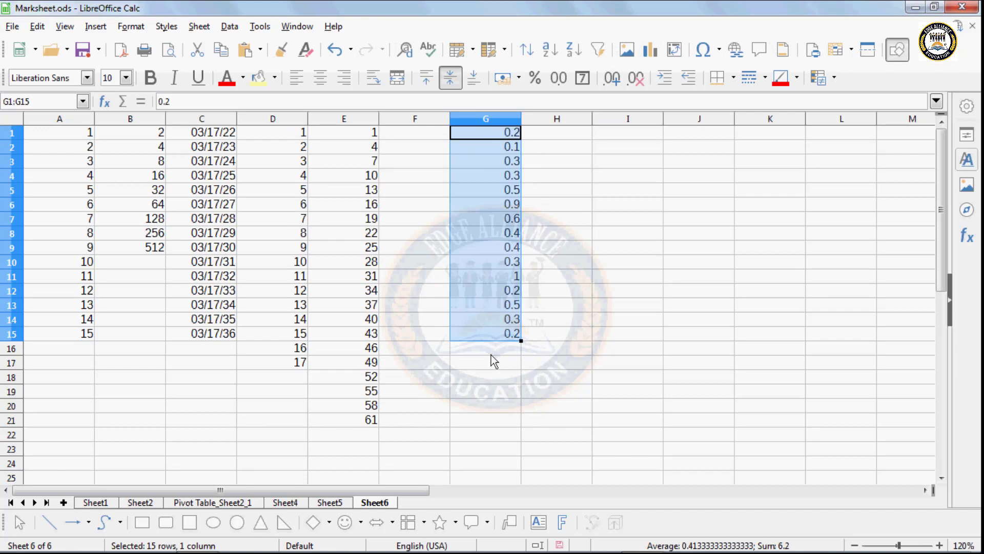
{"action": "left_click", "coordinate": [503, 365]}
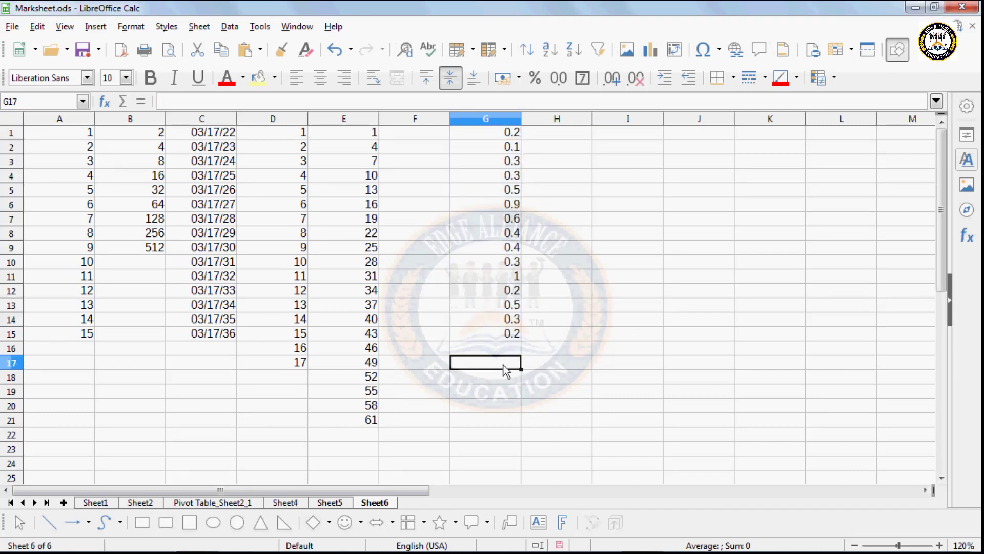
- Undo both random number fills in column G
{"action": "key", "text": "ctrl+z"}
{"action": "key", "text": "ctrl+z"}
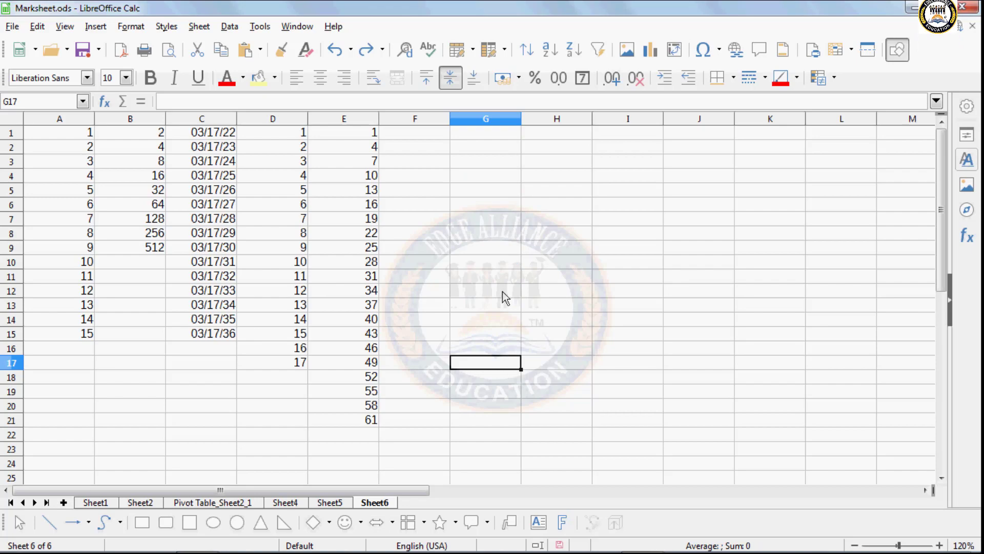
{"action": "left_click", "coordinate": [205, 31]}
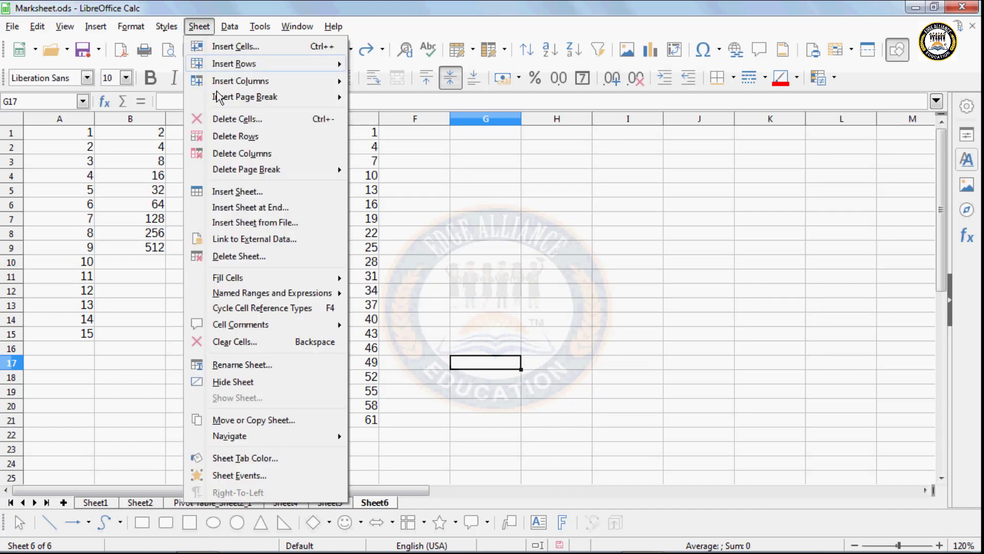
{"action": "left_click", "coordinate": [450, 242]}
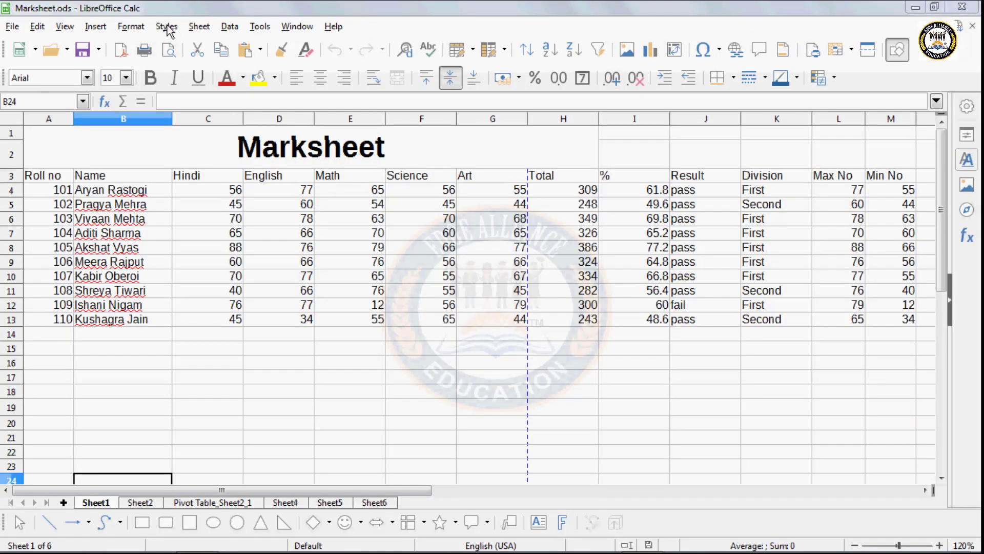
- Start defining a named range and name it with the first listed student's full name, joined by an underscore
{"action": "left_click", "coordinate": [166, 27]}
{"action": "mouse_move", "coordinate": [198, 28]}
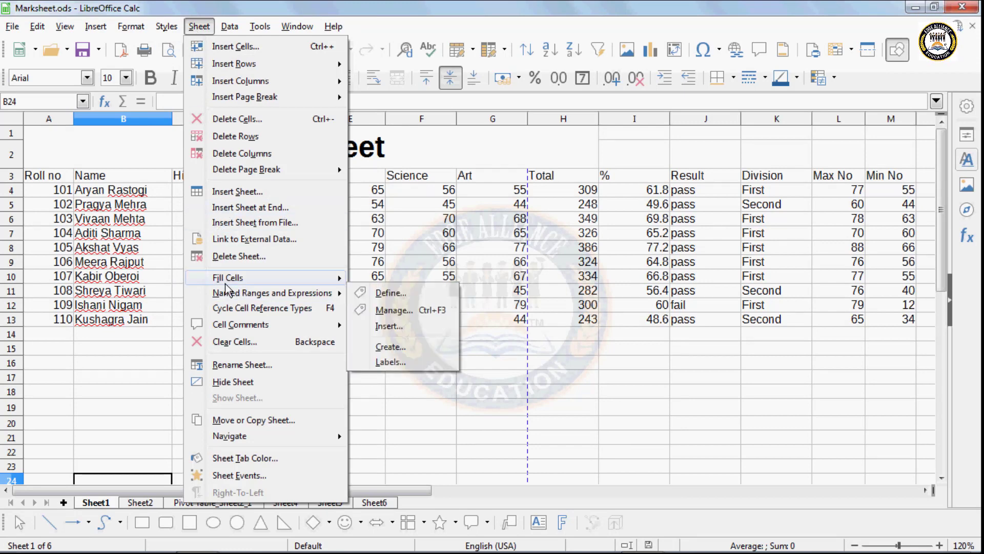
{"action": "mouse_move", "coordinate": [226, 282]}
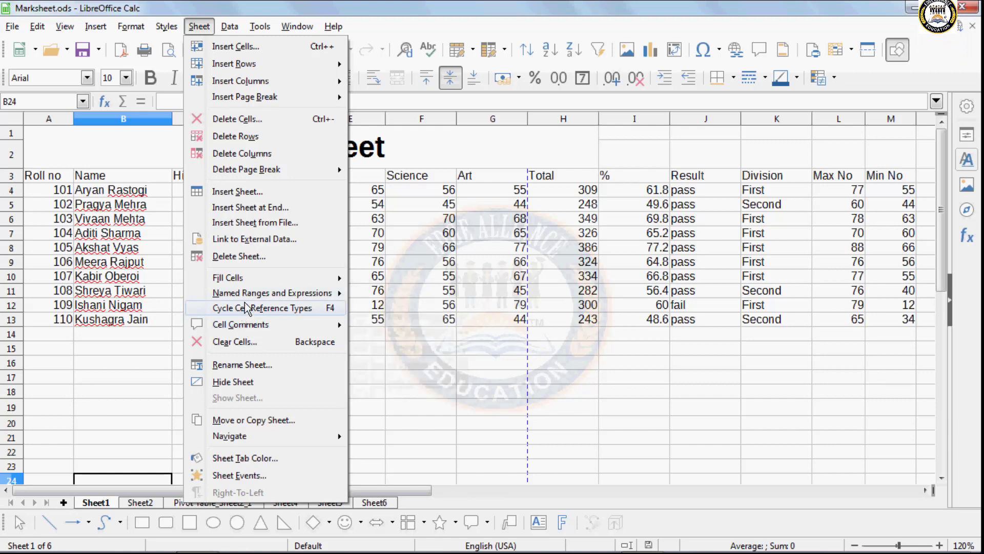
{"action": "mouse_move", "coordinate": [252, 296]}
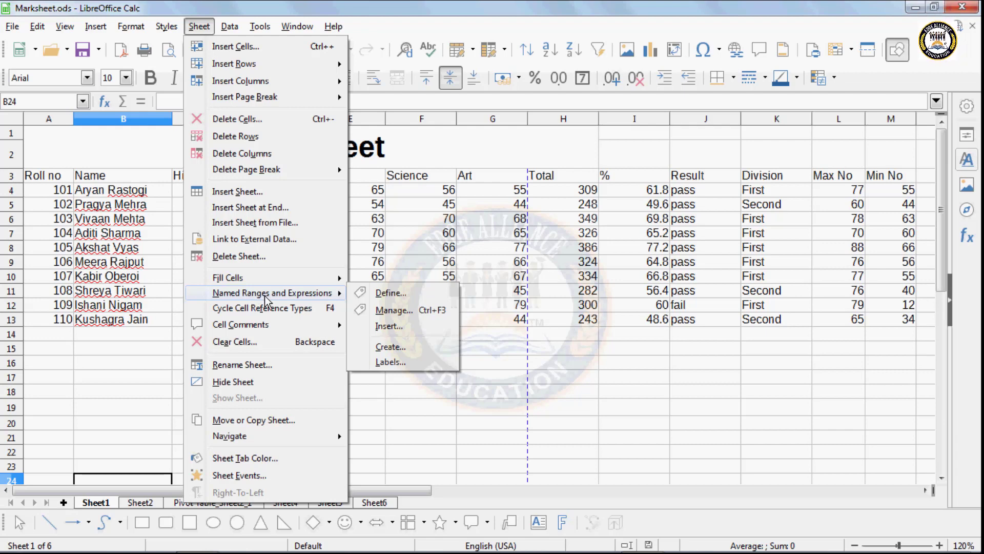
{"action": "left_click", "coordinate": [386, 293]}
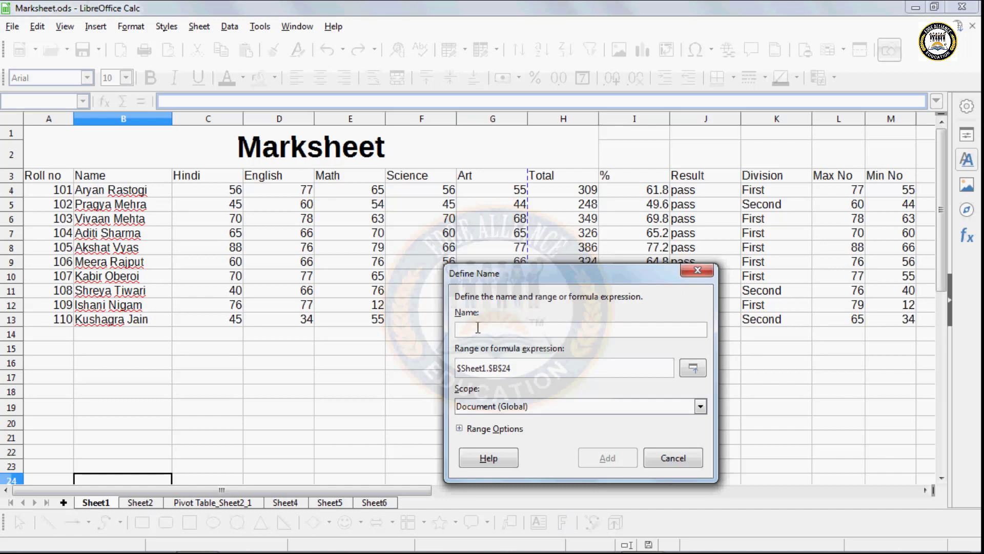
{"action": "type", "text": "Ar"}
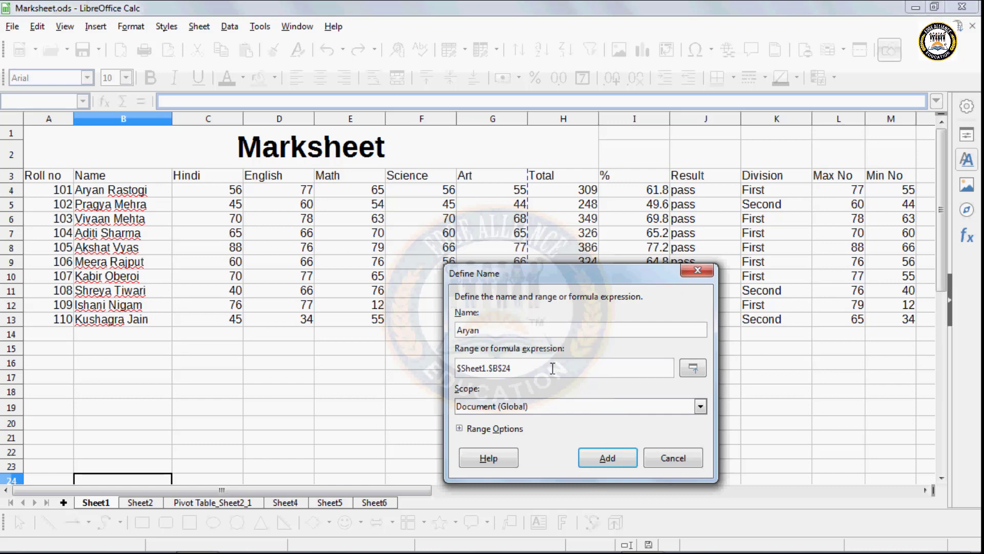
{"action": "type", "text": "yan_"}
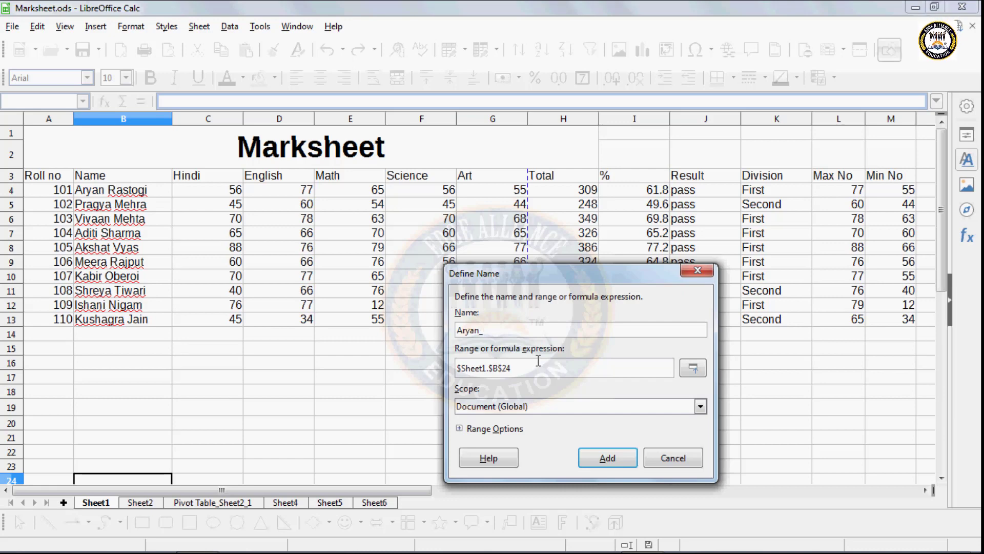
{"action": "type", "text": "Rastogi"}
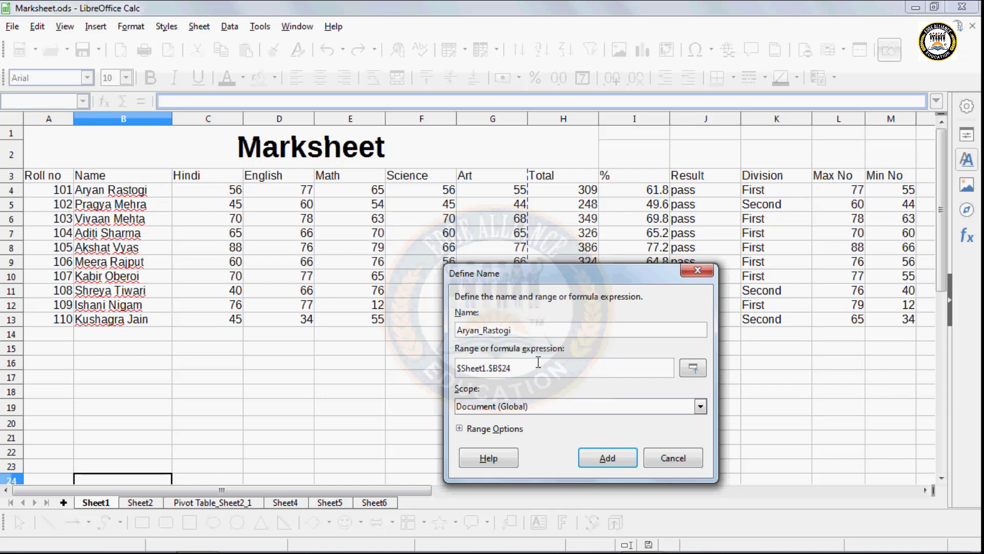
- Replace the new name's range with the first student's Total cell, $Sheet1.$H$4
{"action": "key", "text": "BackSpace"}
{"action": "key", "text": "BackSpace"}
{"action": "key", "text": "BackSpace"}
{"action": "key", "text": "BackSpace"}
{"action": "key", "text": "BackSpace"}
{"action": "key", "text": "BackSpace"}
{"action": "key", "text": "BackSpace"}
{"action": "key", "text": "BackSpace"}
{"action": "key", "text": "BackSpace"}
{"action": "key", "text": "BackSpace"}
{"action": "key", "text": "BackSpace"}
{"action": "key", "text": "BackSpace"}
{"action": "key", "text": "BackSpace"}
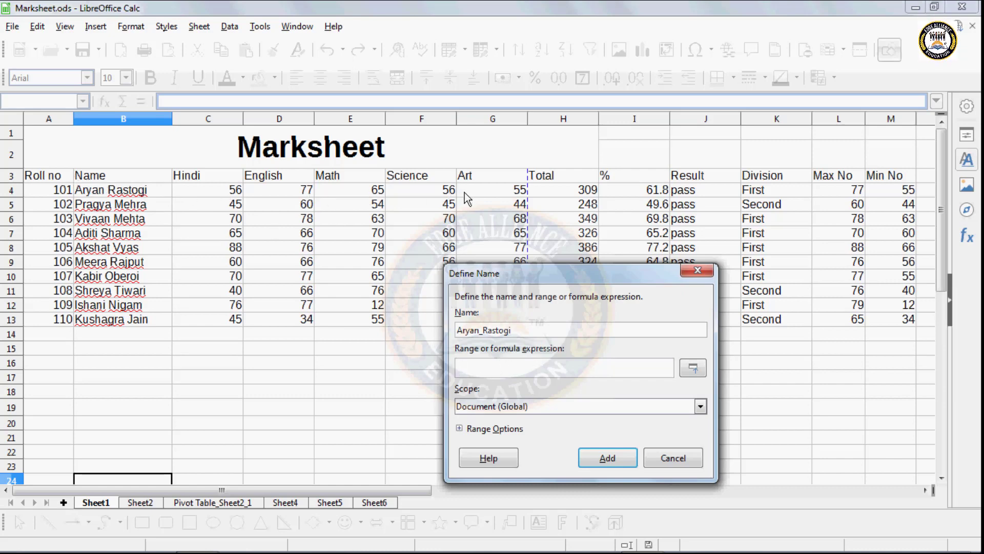
{"action": "left_click", "coordinate": [547, 191]}
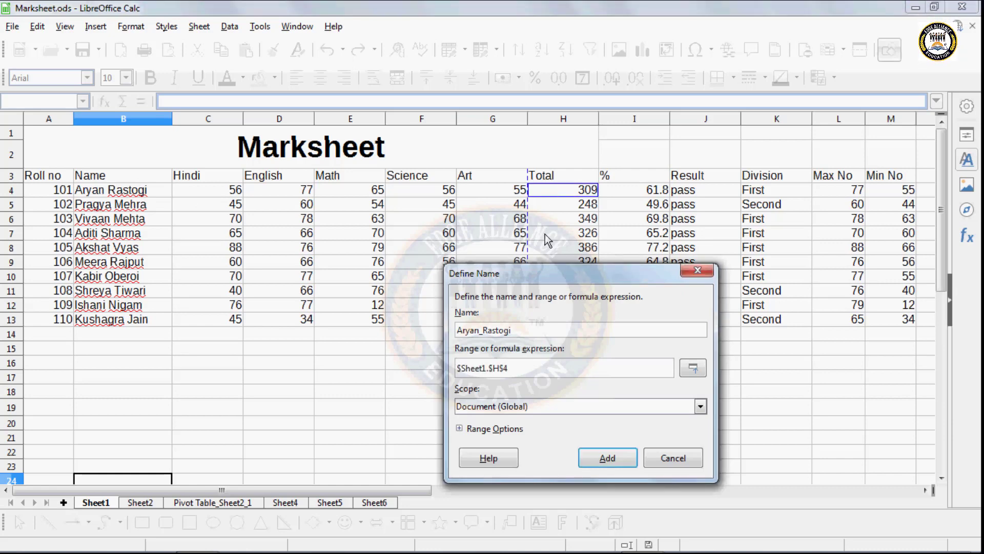
- Try Sheet1 and Sheet2 as the scope of the new name
{"action": "left_click", "coordinate": [516, 402]}
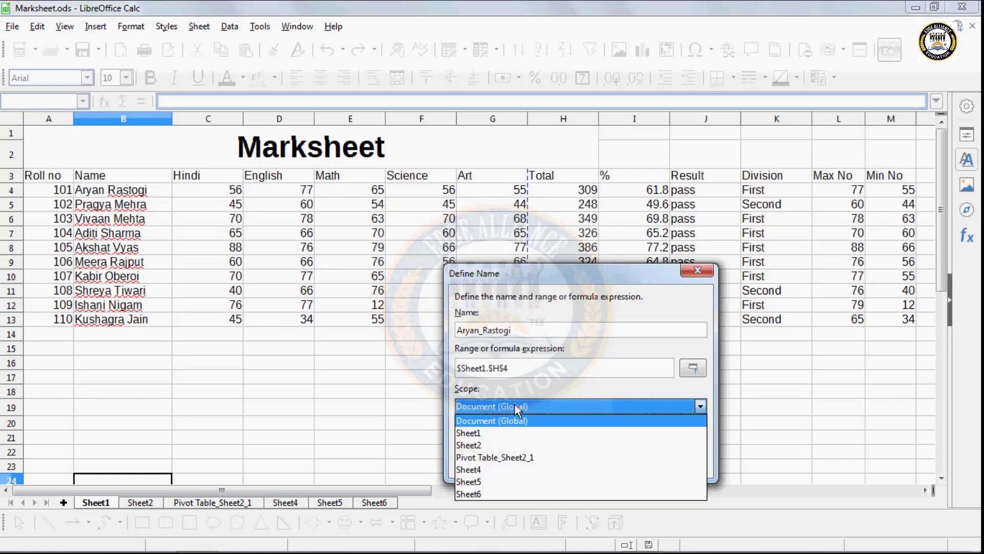
{"action": "left_click", "coordinate": [515, 405]}
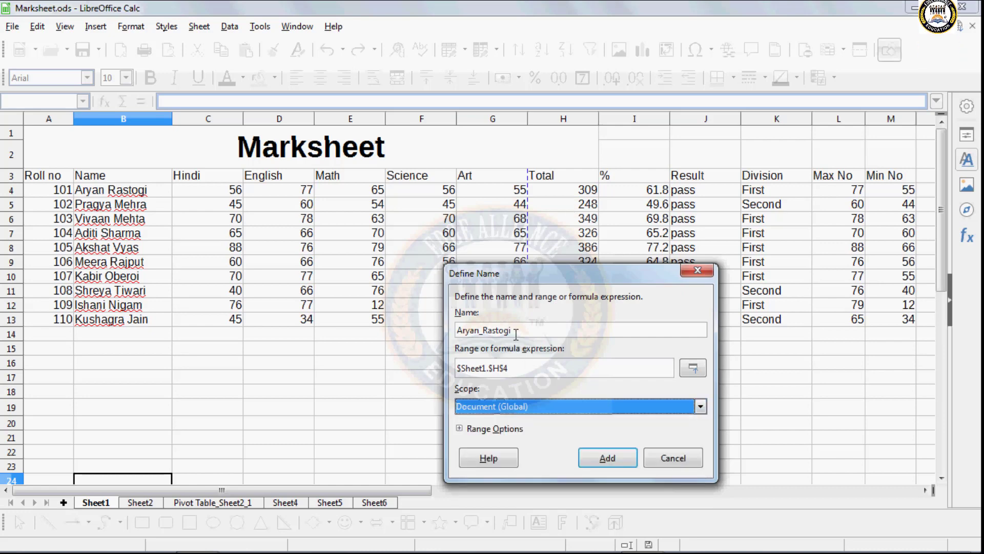
{"action": "left_click", "coordinate": [501, 411]}
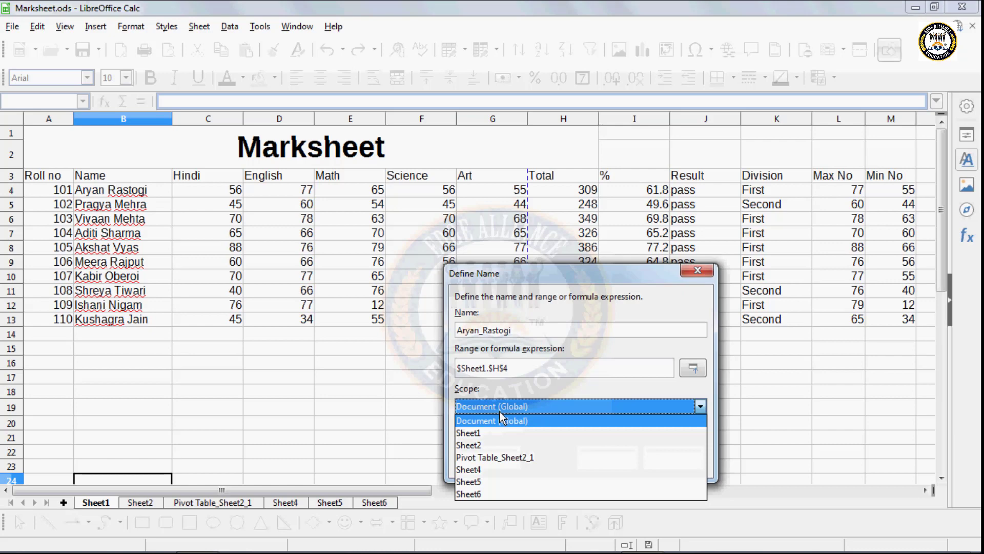
{"action": "left_click", "coordinate": [500, 419]}
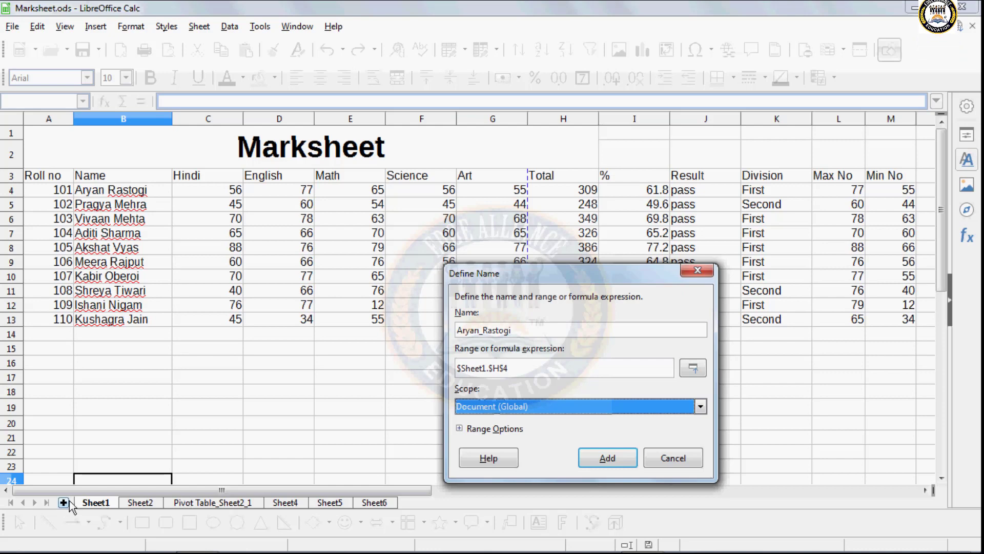
{"action": "left_click", "coordinate": [491, 409]}
{"action": "left_click", "coordinate": [486, 434]}
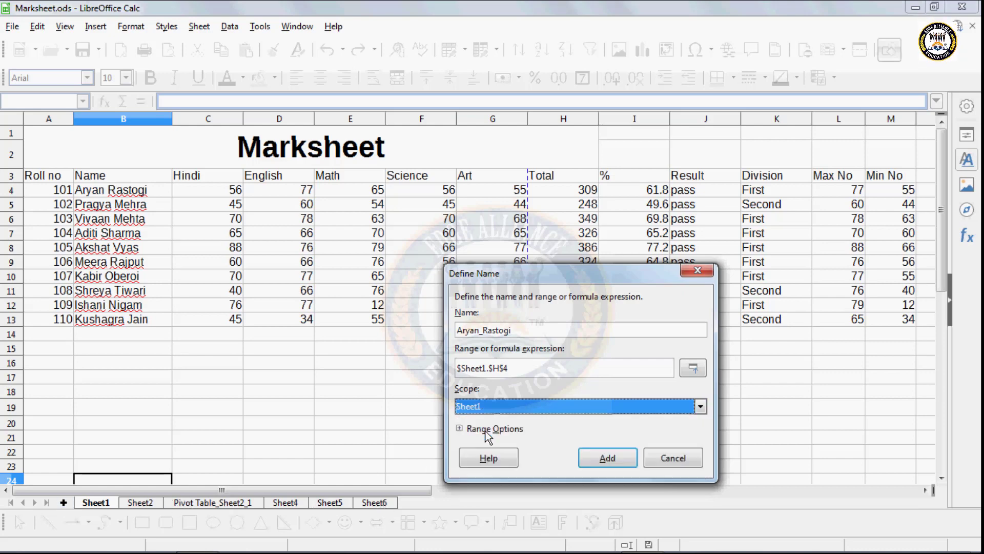
{"action": "left_click", "coordinate": [491, 408]}
{"action": "left_click", "coordinate": [476, 446]}
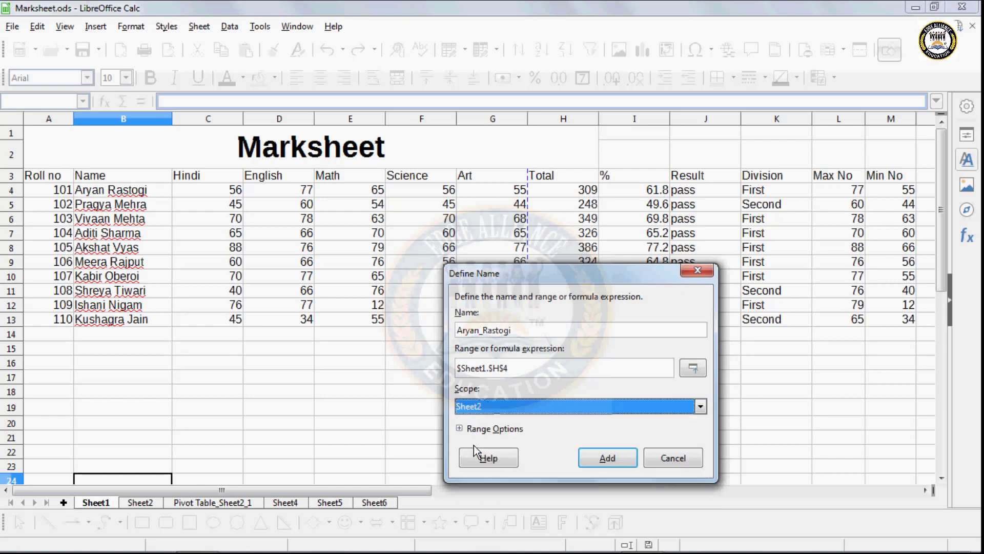
- Set the name's scope to Document (Global) and add the name
{"action": "left_click", "coordinate": [482, 410]}
{"action": "left_click", "coordinate": [484, 420]}
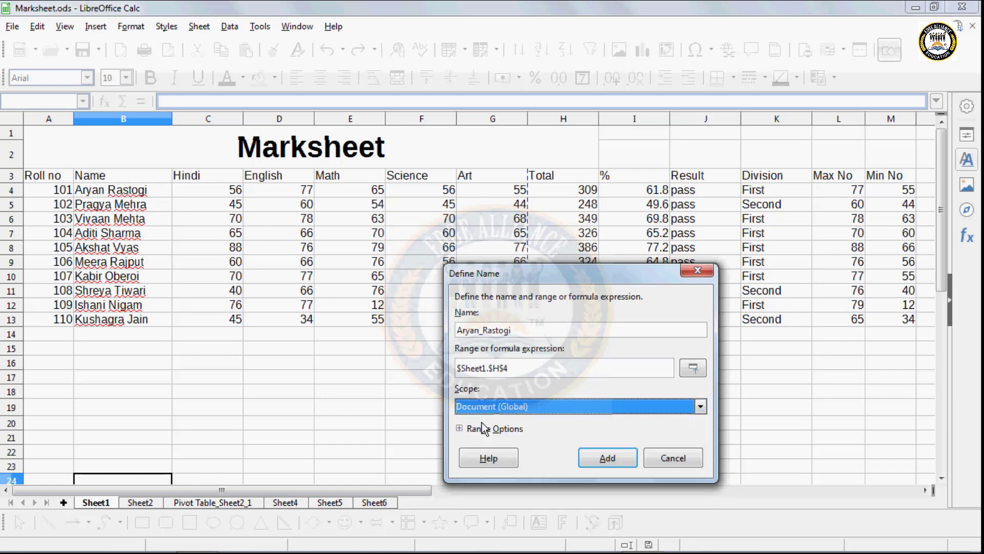
{"action": "left_click", "coordinate": [598, 460]}
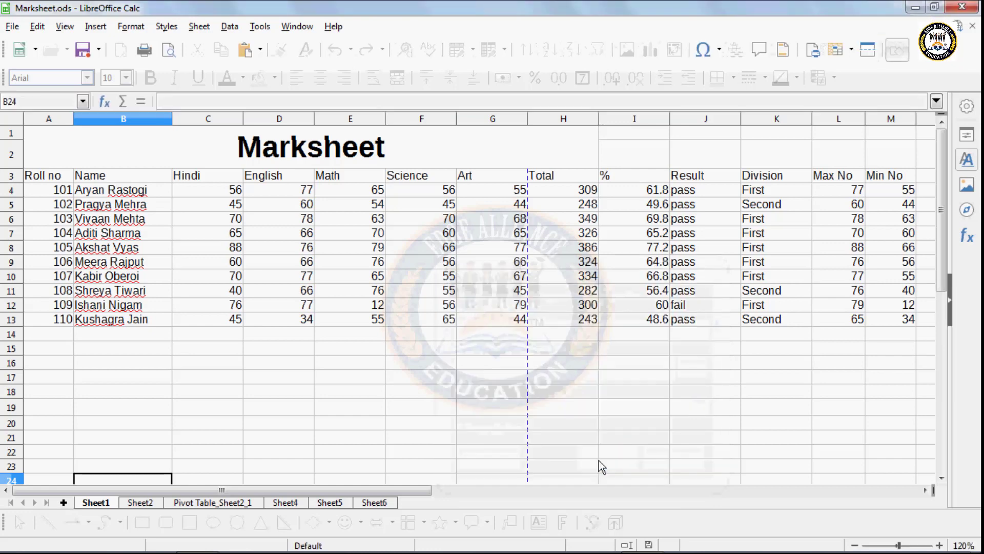
- Add another entry through the name manager, naming it with the first name of the student with roll number 103
{"action": "left_click", "coordinate": [205, 26]}
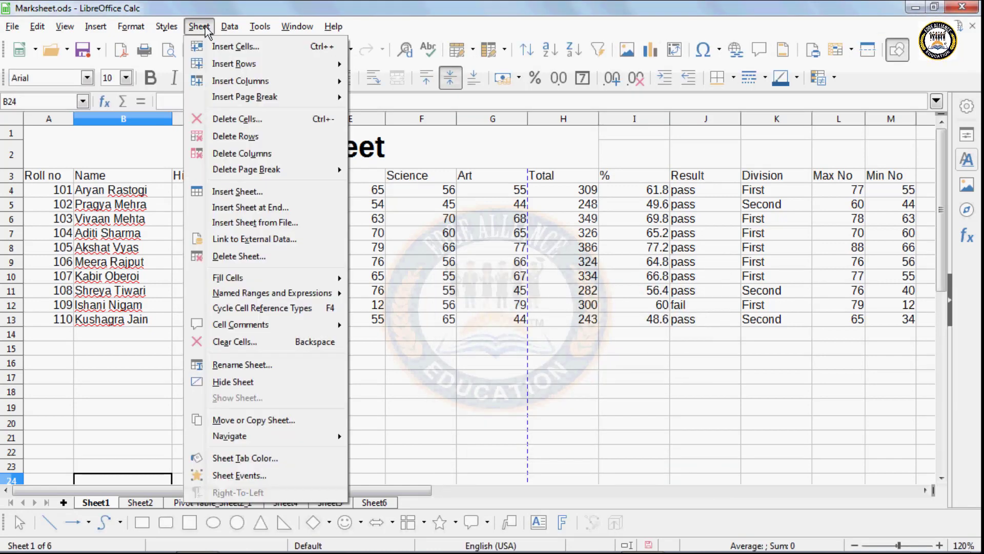
{"action": "mouse_move", "coordinate": [253, 296]}
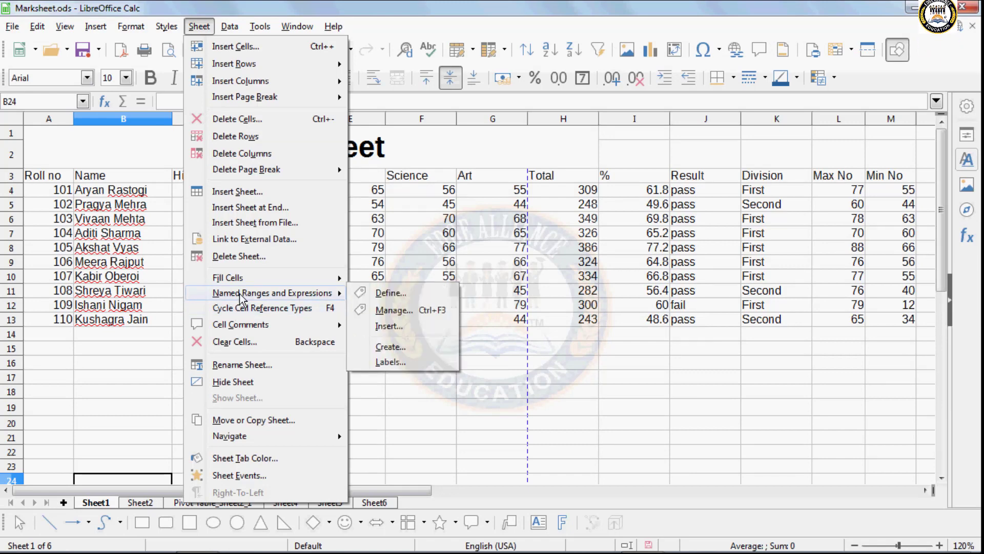
{"action": "left_click", "coordinate": [372, 310]}
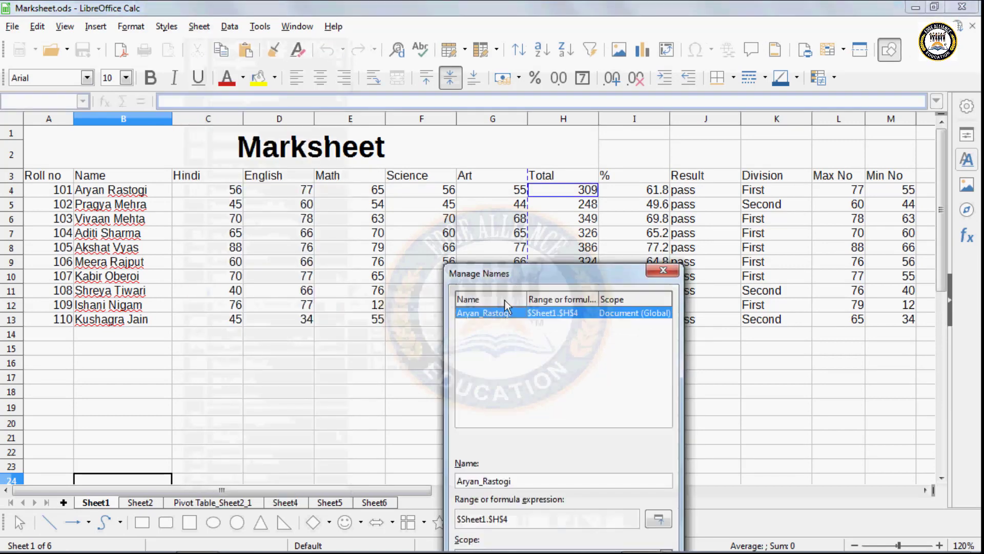
{"action": "left_click_drag", "start_coordinate": [527, 272], "coordinate": [602, 111]}
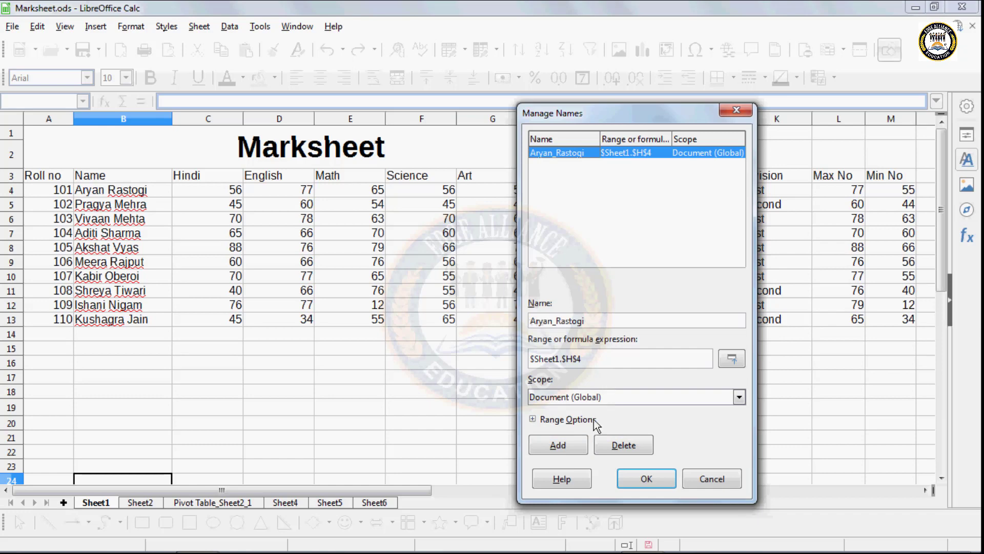
{"action": "left_click", "coordinate": [571, 443]}
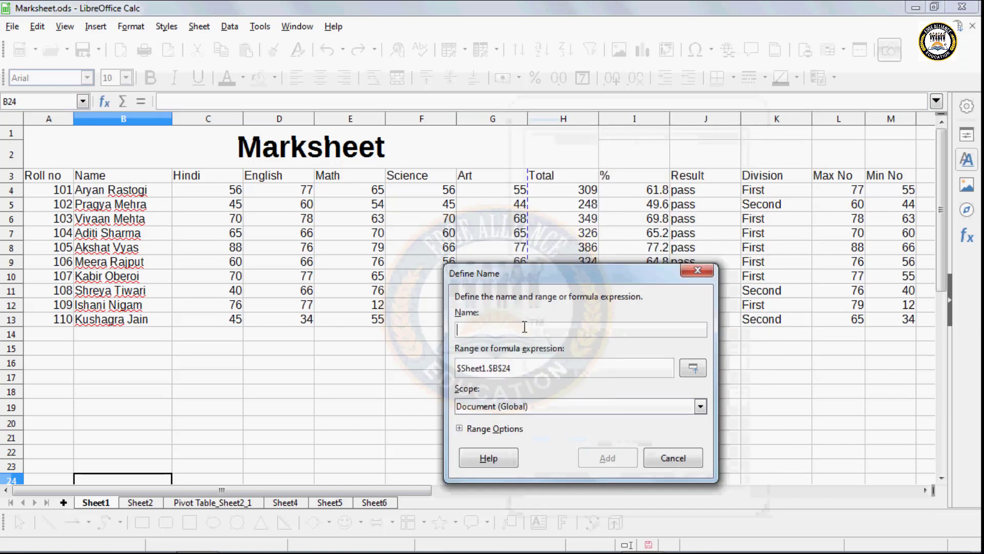
{"action": "left_click", "coordinate": [477, 328]}
{"action": "type", "text": "Vivaan"}
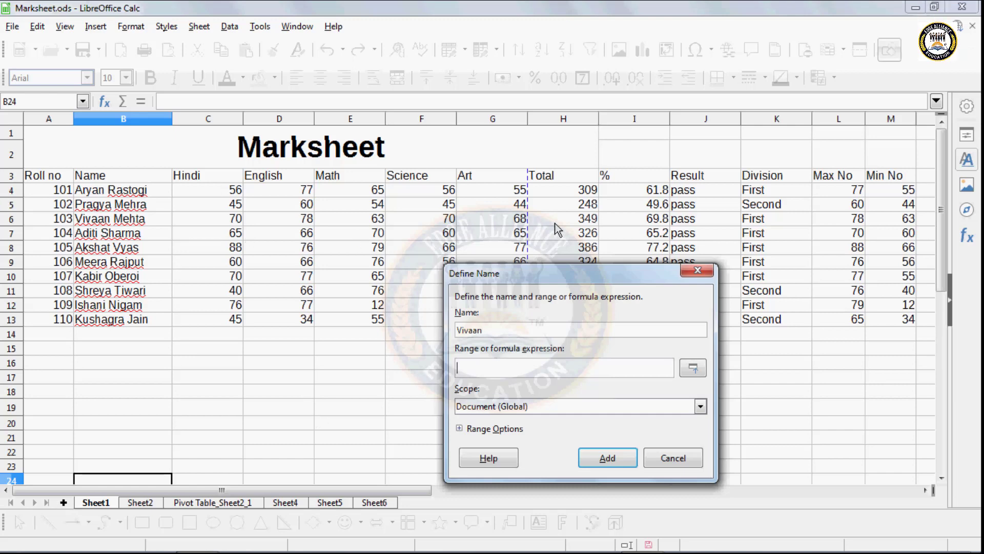
- Assign the second name to $Sheet1.$I$6 with scope Sheet2, add it and close the name manager
{"action": "left_click", "coordinate": [614, 218]}
{"action": "left_click", "coordinate": [520, 406]}
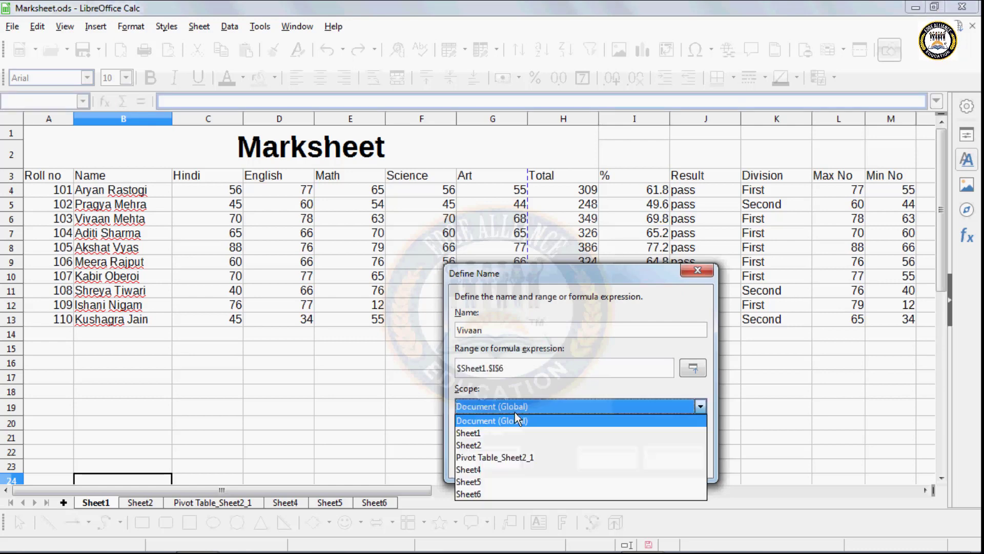
{"action": "left_click", "coordinate": [482, 445]}
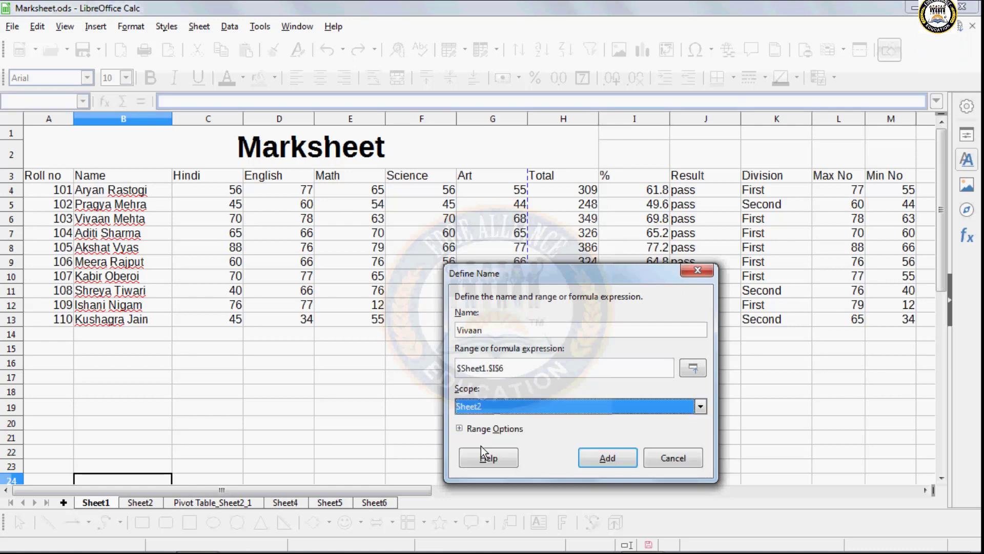
{"action": "left_click", "coordinate": [602, 457]}
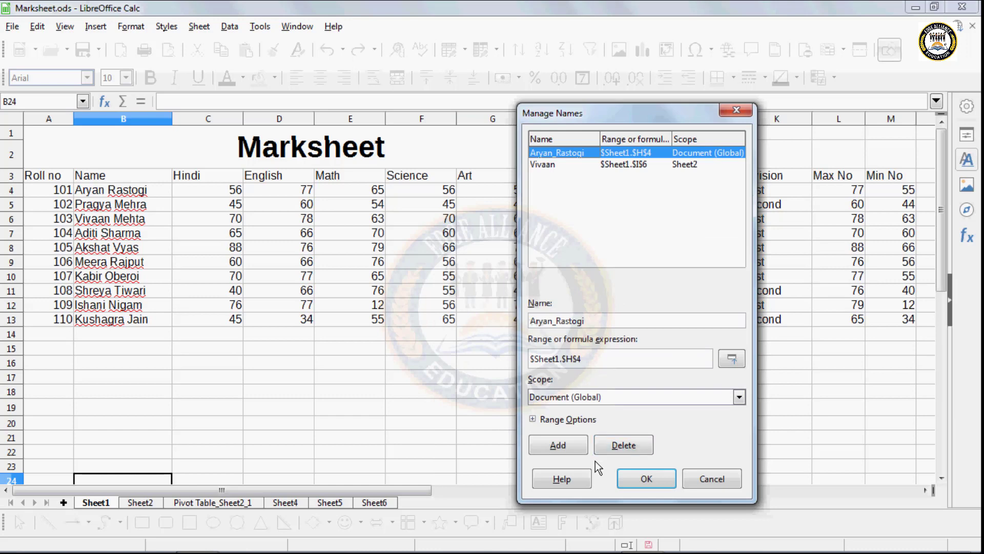
{"action": "left_click", "coordinate": [647, 479]}
{"action": "left_click", "coordinate": [377, 424]}
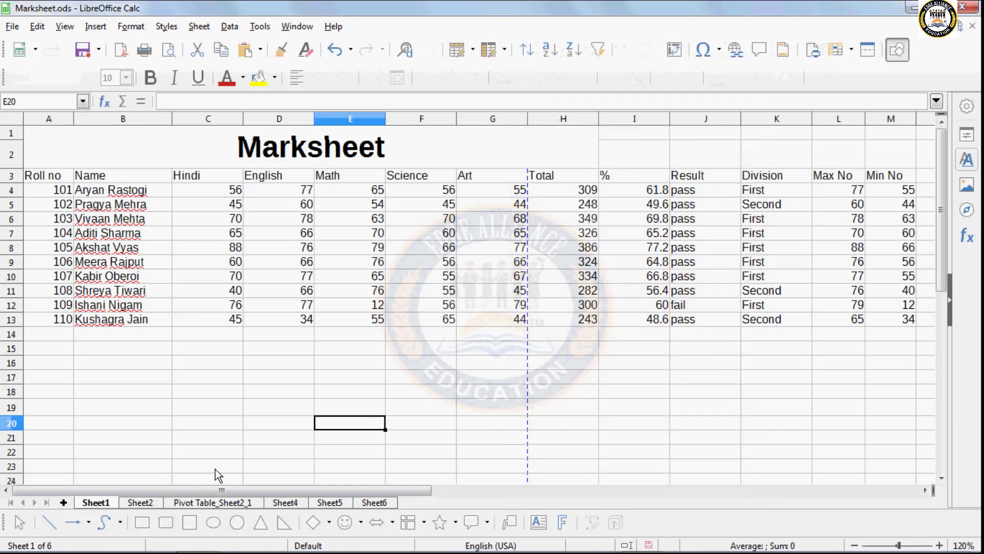
- Insert the list of all defined names at cell O9 of Sheet6 using Paste All
{"action": "left_click", "coordinate": [380, 503]}
{"action": "left_click", "coordinate": [200, 246]}
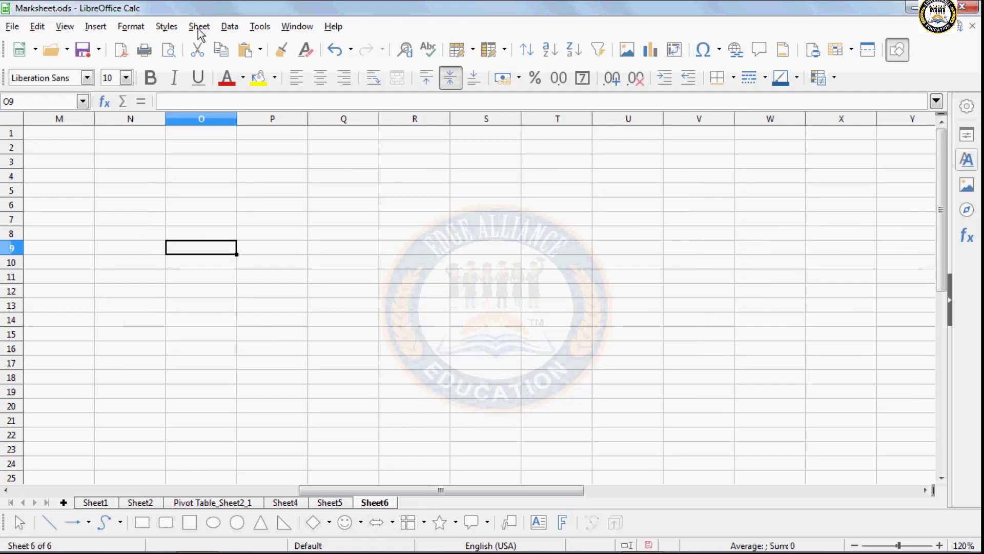
{"action": "left_click", "coordinate": [199, 30]}
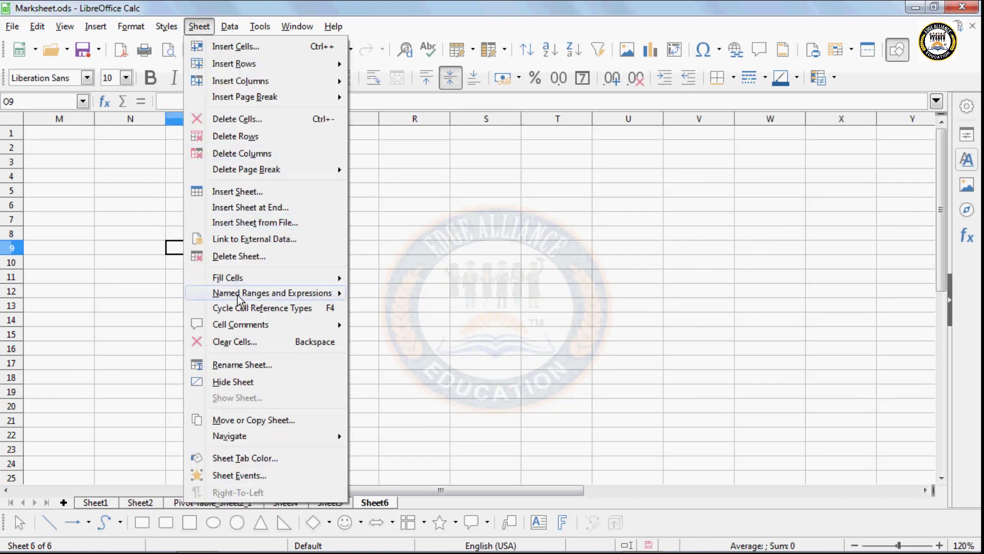
{"action": "mouse_move", "coordinate": [239, 300]}
{"action": "left_click", "coordinate": [386, 325]}
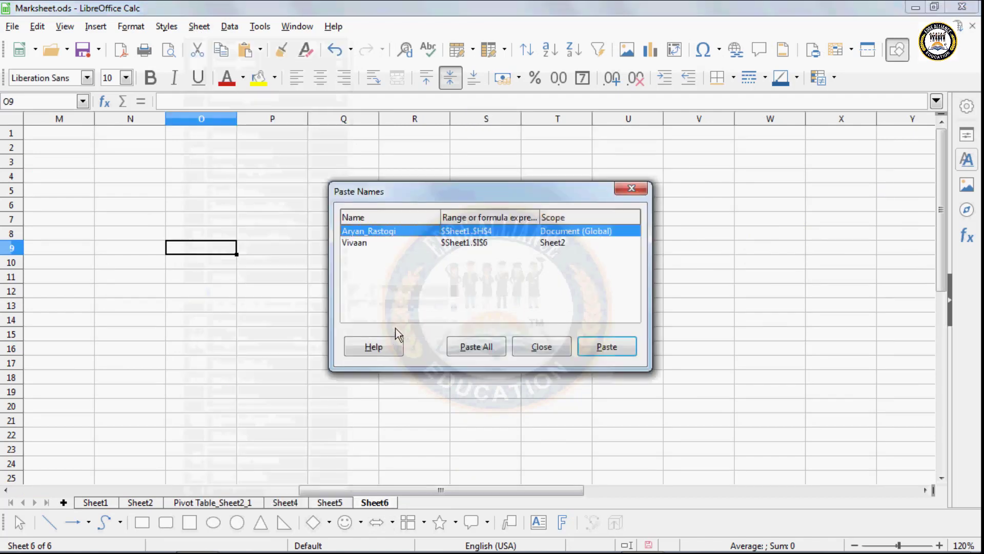
{"action": "left_click", "coordinate": [364, 243]}
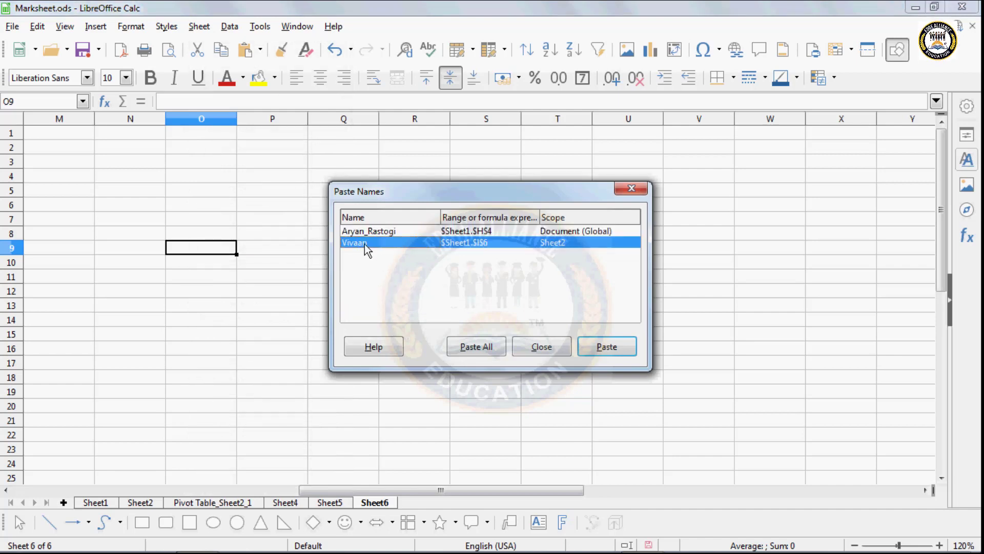
{"action": "left_click", "coordinate": [482, 348]}
{"action": "left_click", "coordinate": [188, 289]}
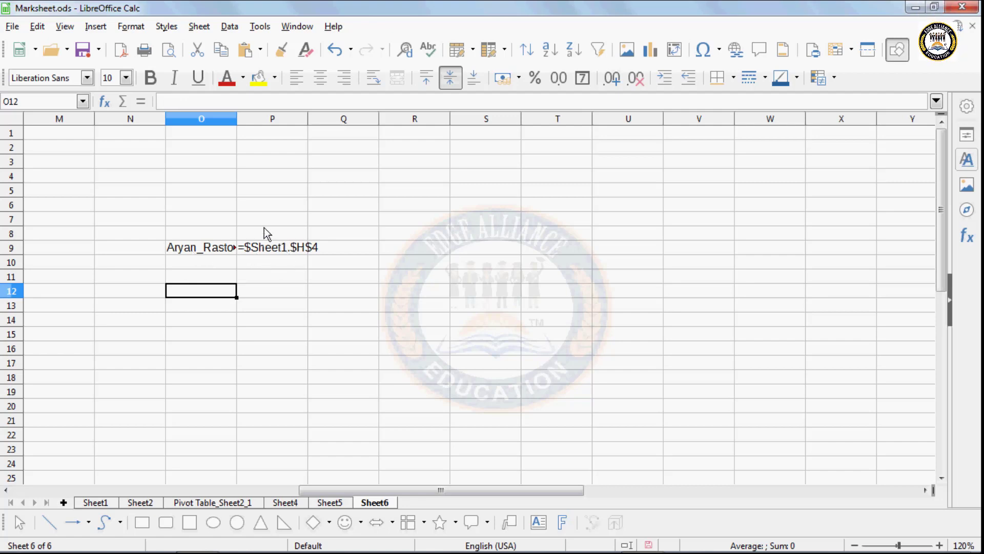
- Insert the list of all defined names at cell O11 of Sheet6 using Paste All
{"action": "left_click", "coordinate": [195, 278]}
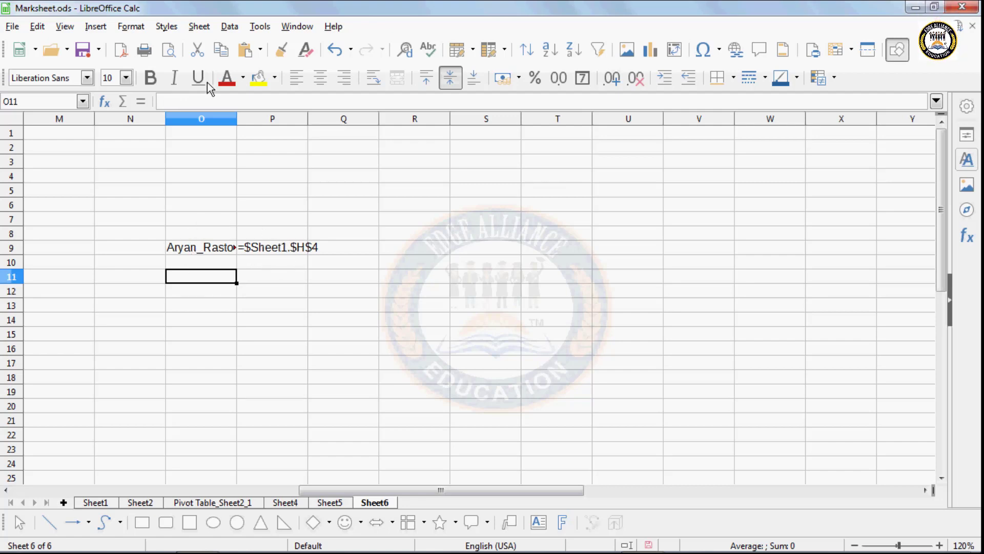
{"action": "left_click", "coordinate": [199, 26]}
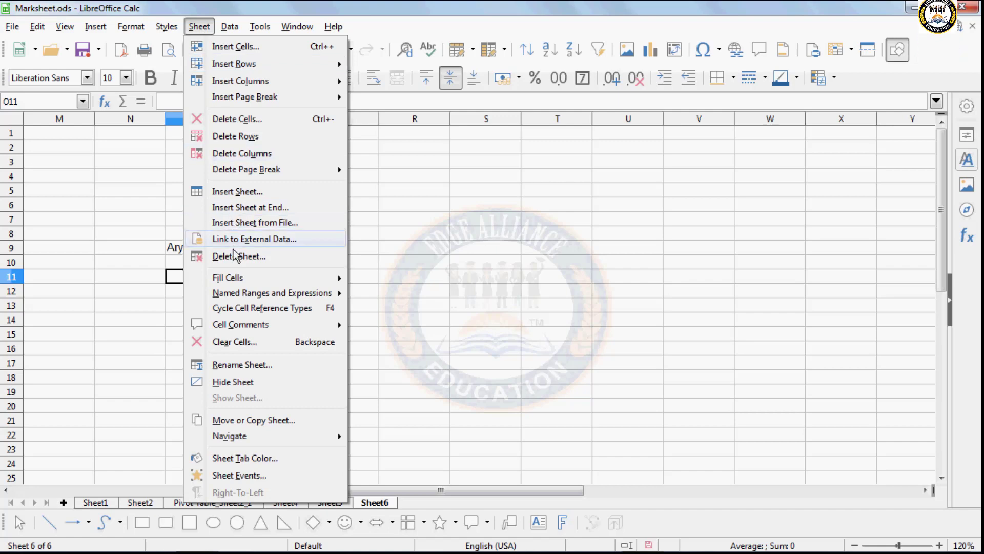
{"action": "mouse_move", "coordinate": [248, 294]}
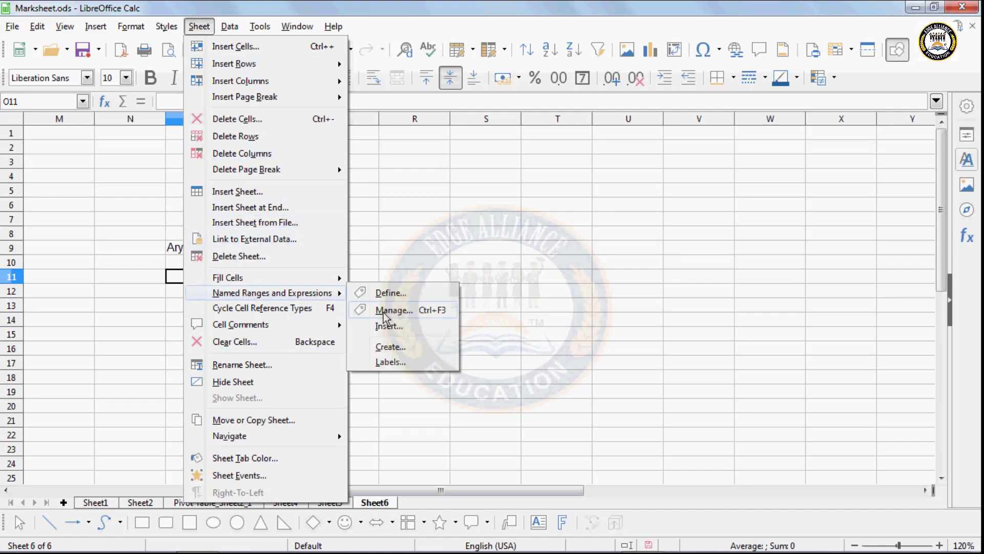
{"action": "left_click", "coordinate": [388, 328]}
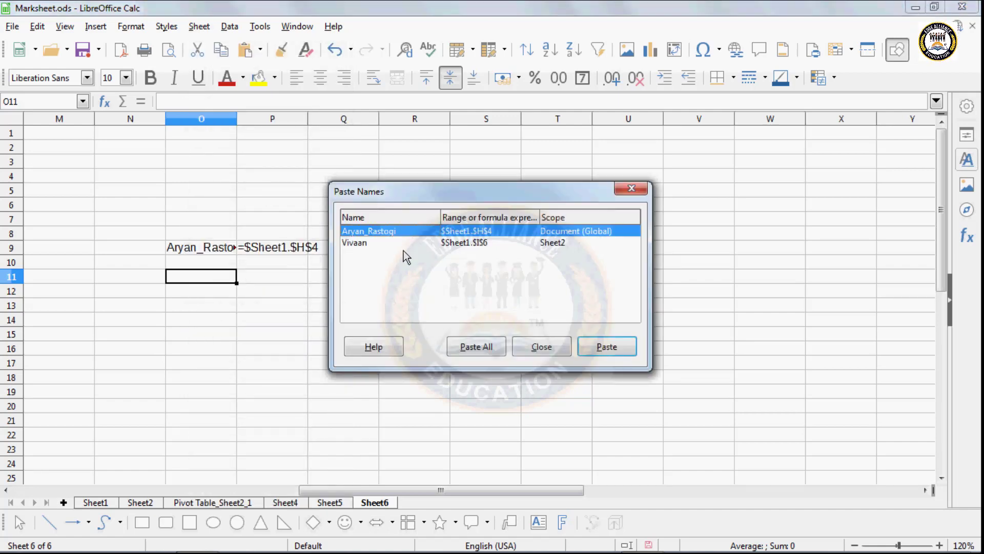
{"action": "left_click", "coordinate": [473, 352]}
{"action": "left_click", "coordinate": [282, 364]}
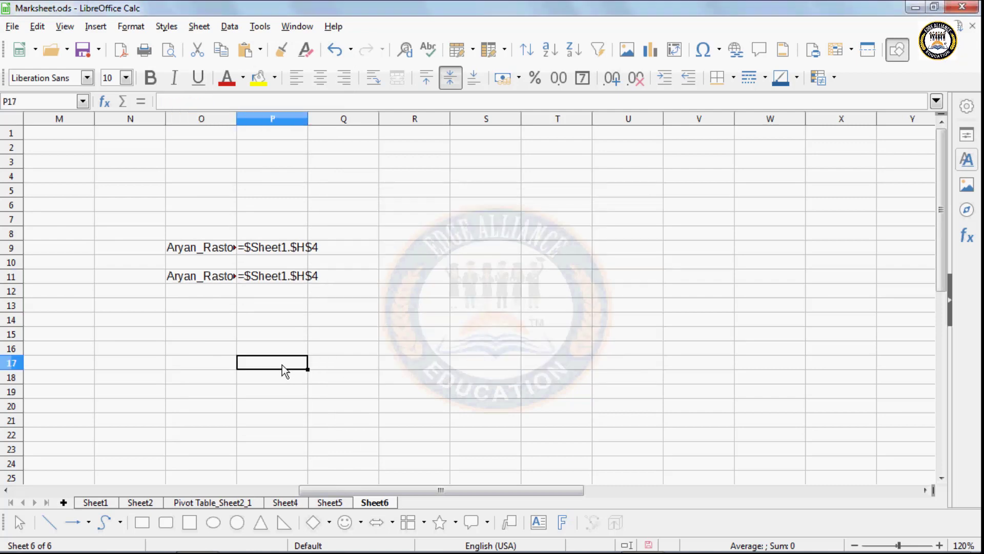
- Insert the list of all defined names at cell G9 of Sheet2 using Paste All
{"action": "left_click", "coordinate": [153, 503]}
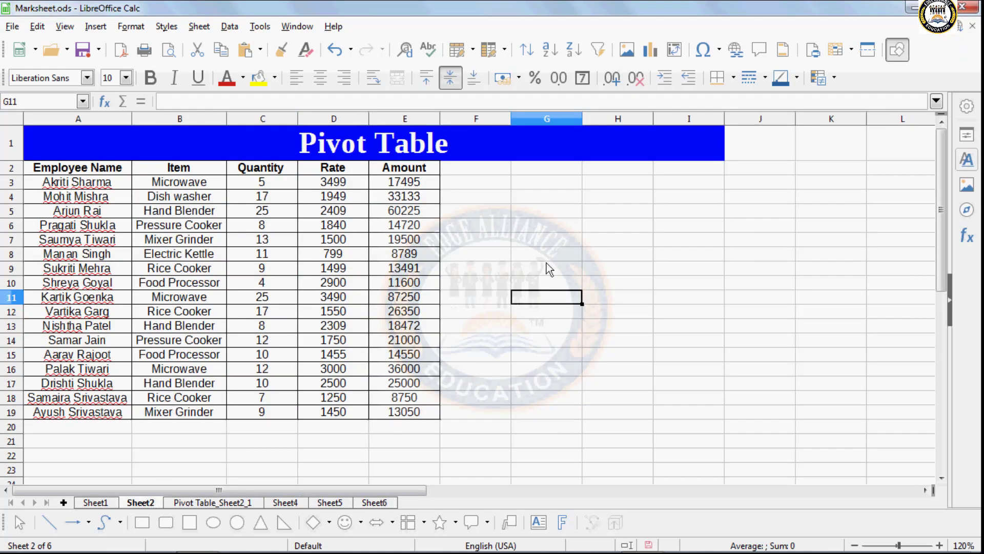
{"action": "left_click", "coordinate": [199, 26]}
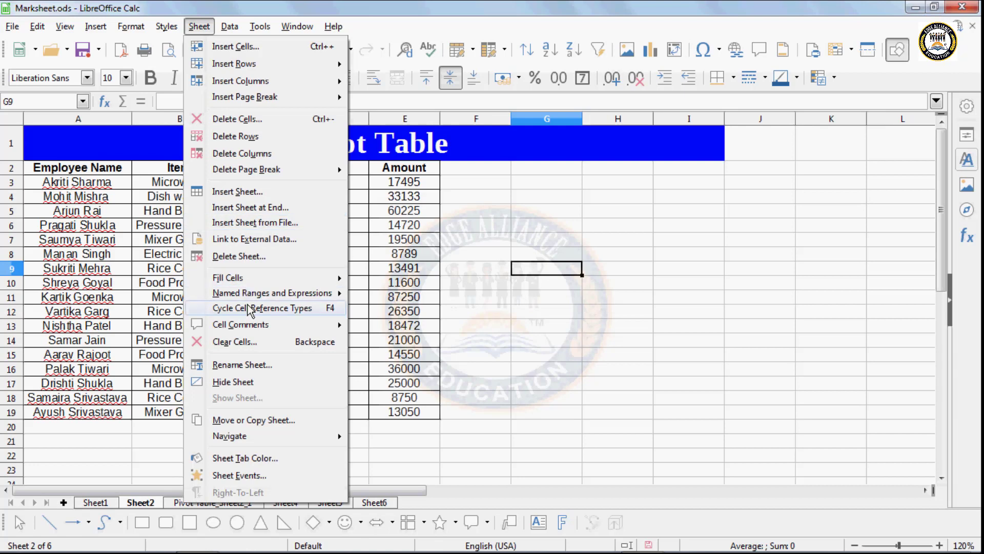
{"action": "mouse_move", "coordinate": [295, 294]}
{"action": "left_click", "coordinate": [388, 326]}
{"action": "left_click", "coordinate": [478, 346]}
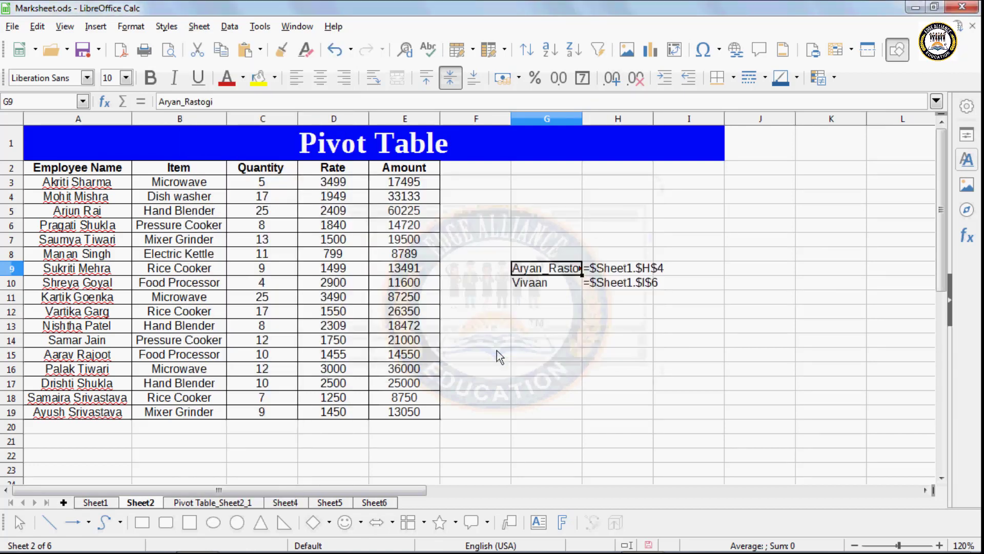
{"action": "left_click", "coordinate": [574, 315]}
{"action": "left_click", "coordinate": [570, 272]}
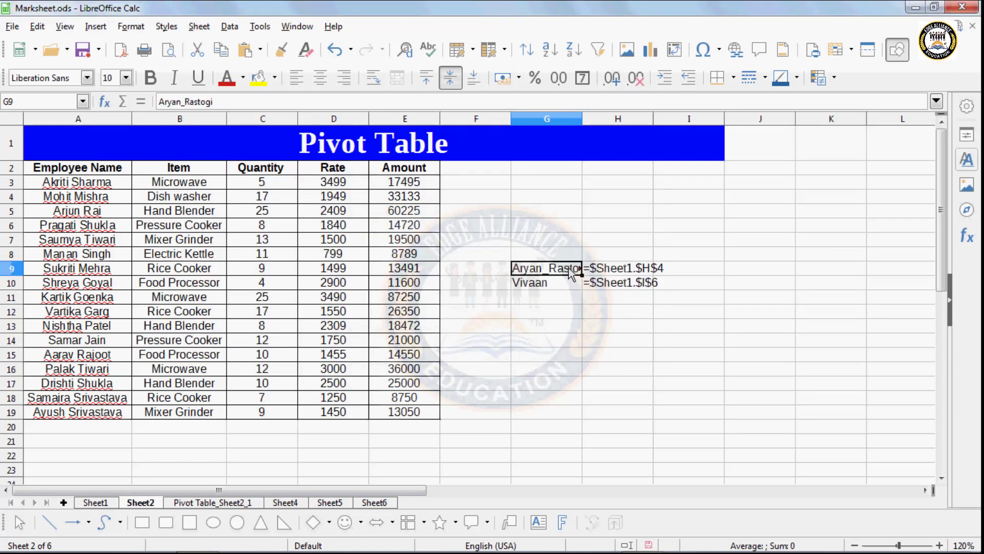
{"action": "left_click", "coordinate": [563, 282]}
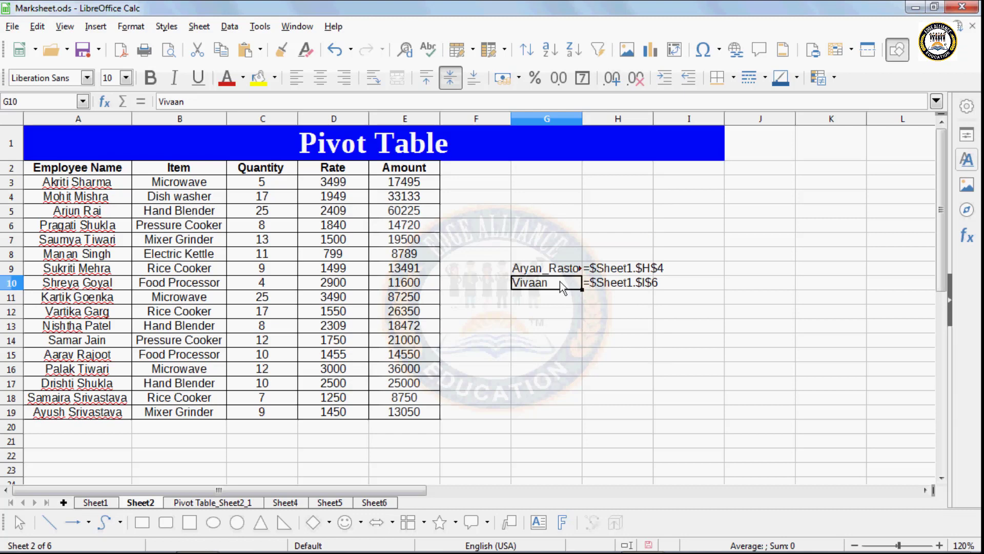
- Enter a formula in cell G14 of Sheet2 that returns the value of the name scoped to Sheet2
{"action": "left_click", "coordinate": [561, 345]}
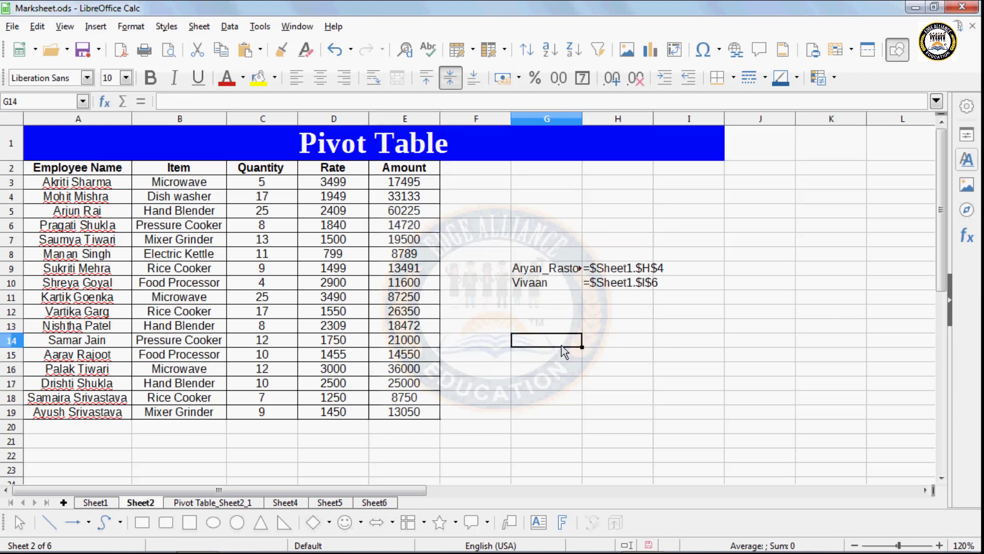
{"action": "type", "text": "=vi"}
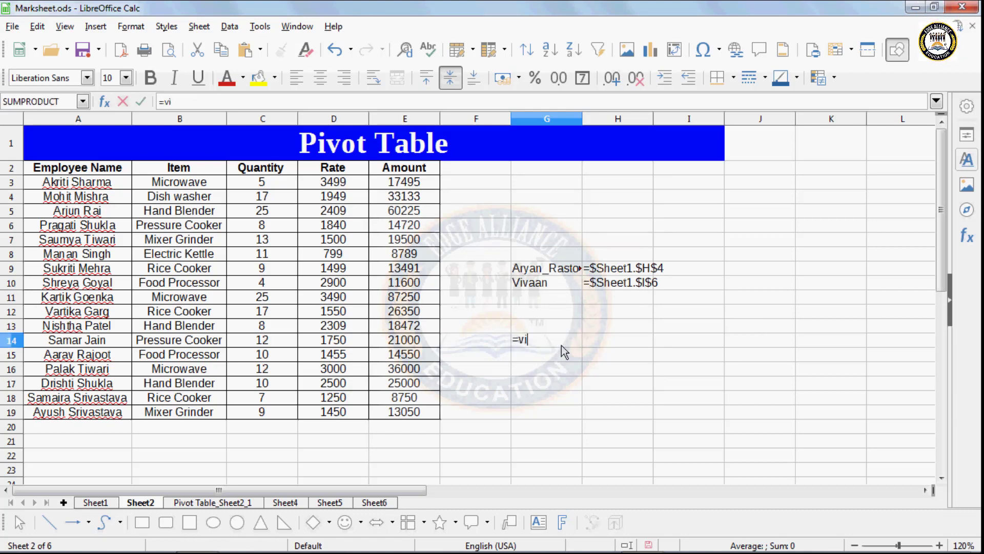
{"action": "type", "text": "aa"}
{"action": "key", "text": "BackSpace"}
{"action": "key", "text": "BackSpace"}
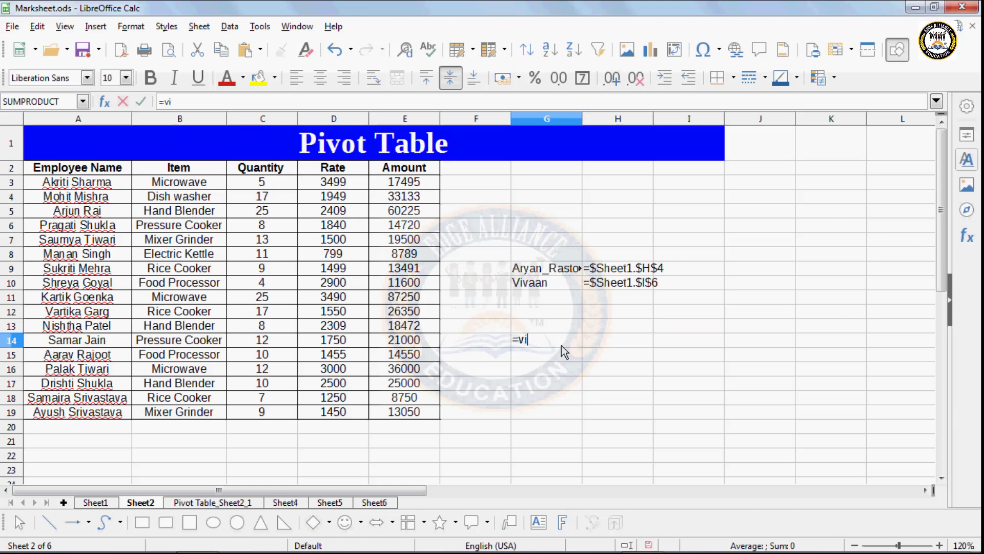
{"action": "type", "text": "vaan"}
{"action": "key", "text": "Return"}
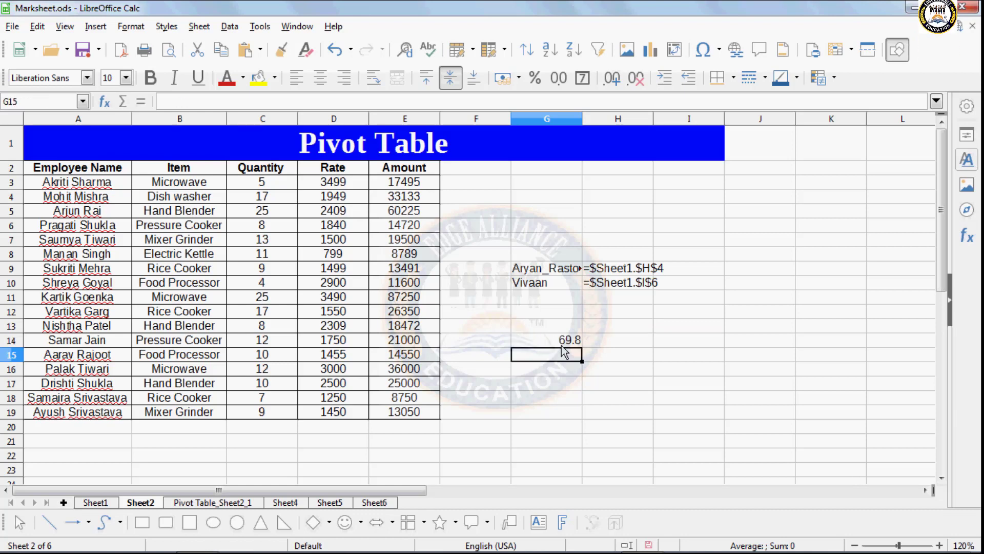
{"action": "left_click", "coordinate": [562, 345]}
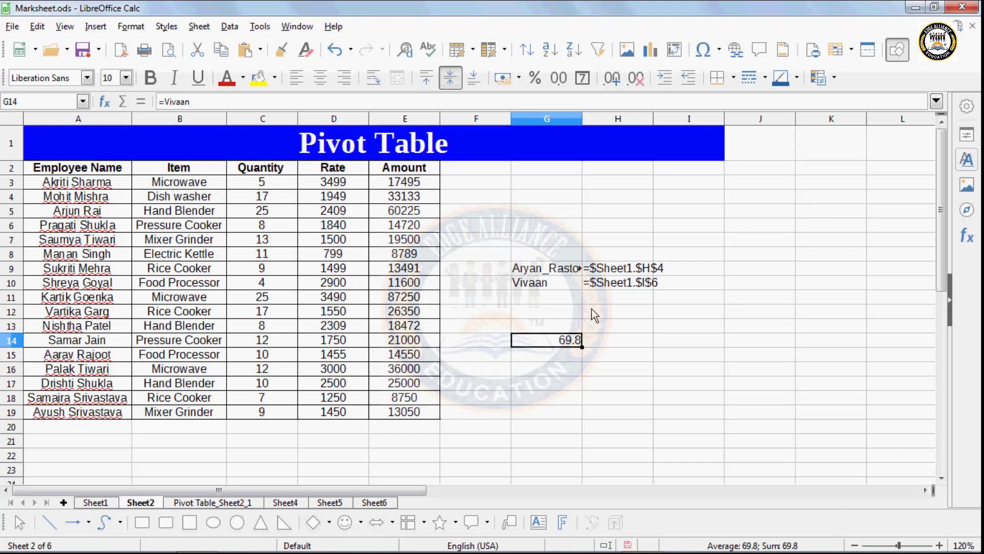
{"action": "left_click", "coordinate": [200, 26]}
{"action": "mouse_move", "coordinate": [228, 29]}
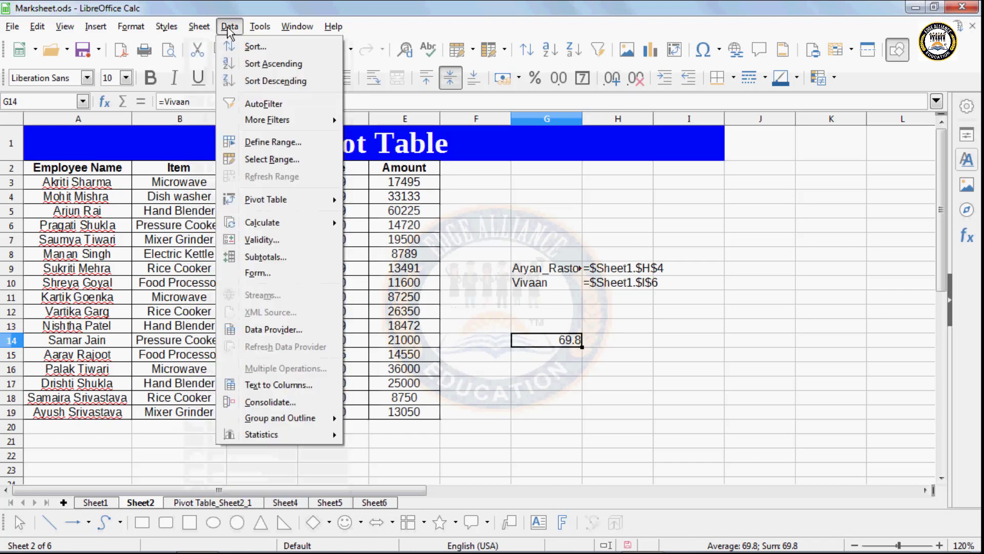
{"action": "mouse_move", "coordinate": [199, 26]}
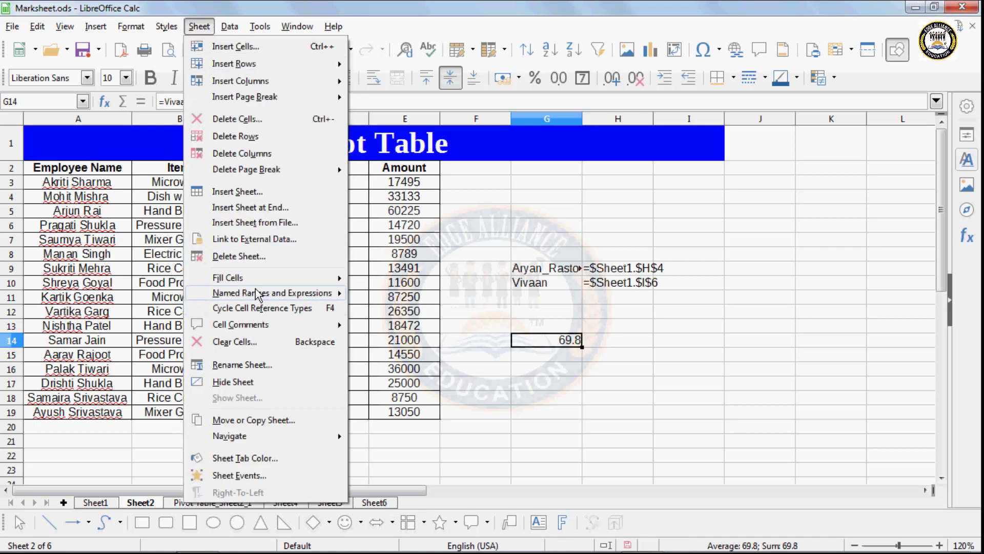
{"action": "mouse_move", "coordinate": [287, 293]}
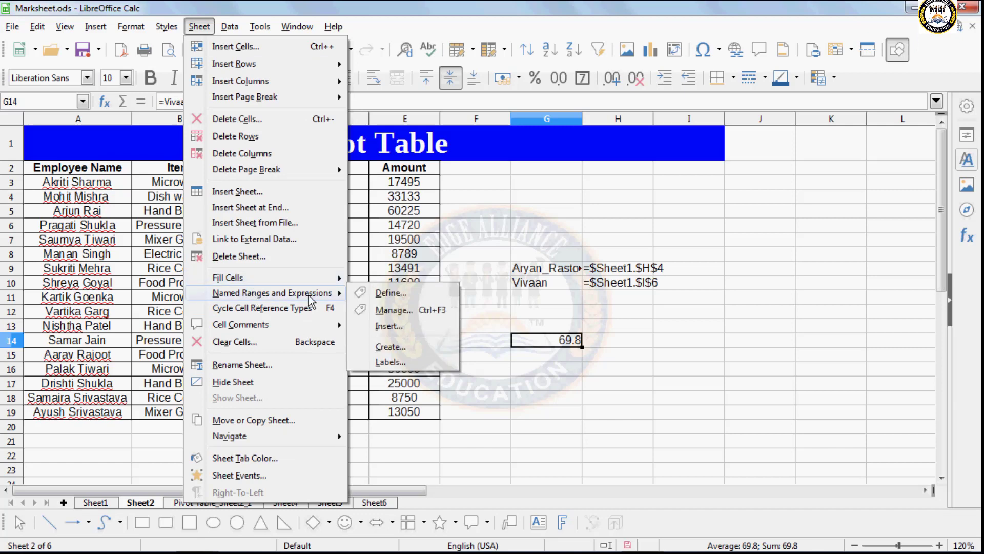
{"action": "left_click", "coordinate": [541, 424]}
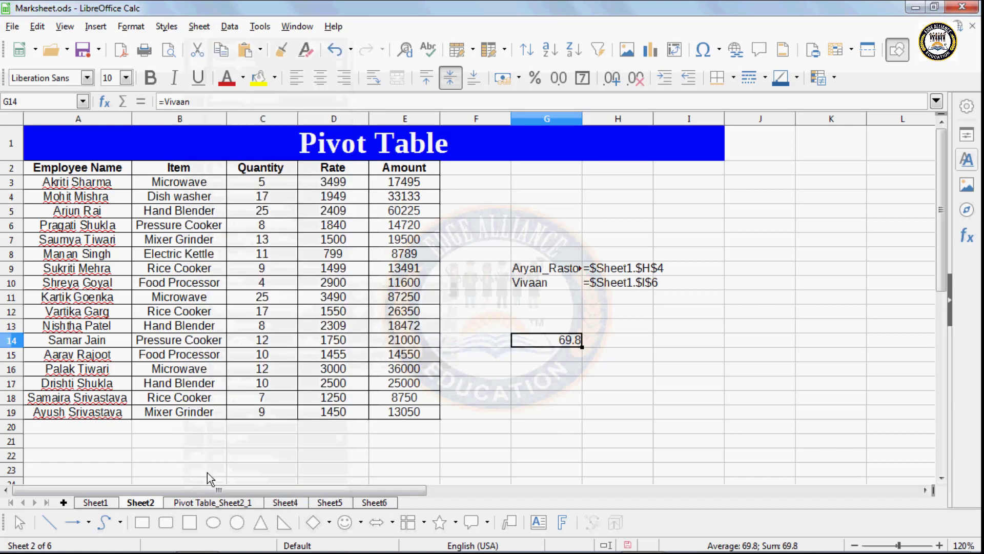
- Delete both defined names in the name manager from Sheet1 and apply the change
{"action": "left_click", "coordinate": [98, 505]}
{"action": "left_click", "coordinate": [170, 392]}
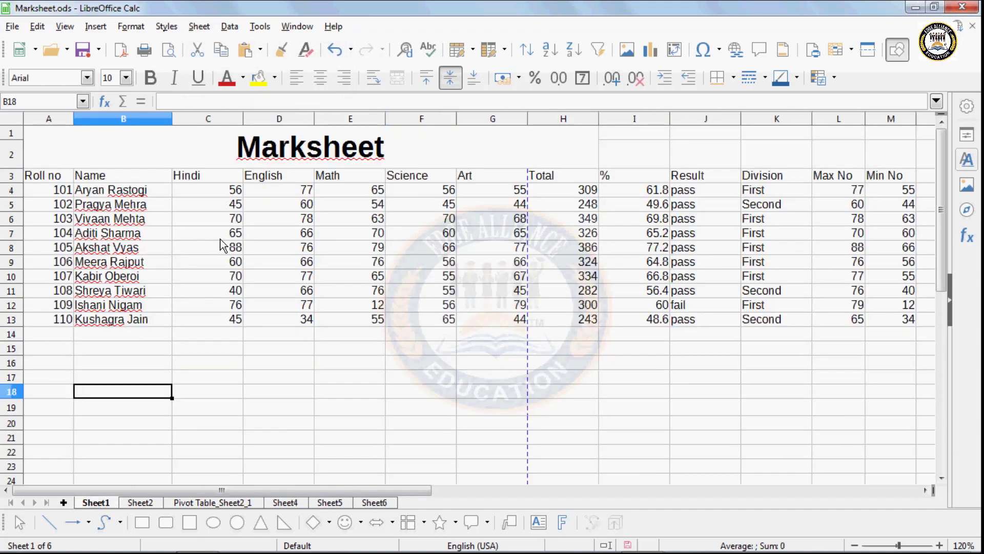
{"action": "left_click", "coordinate": [232, 29]}
{"action": "mouse_move", "coordinate": [199, 26]}
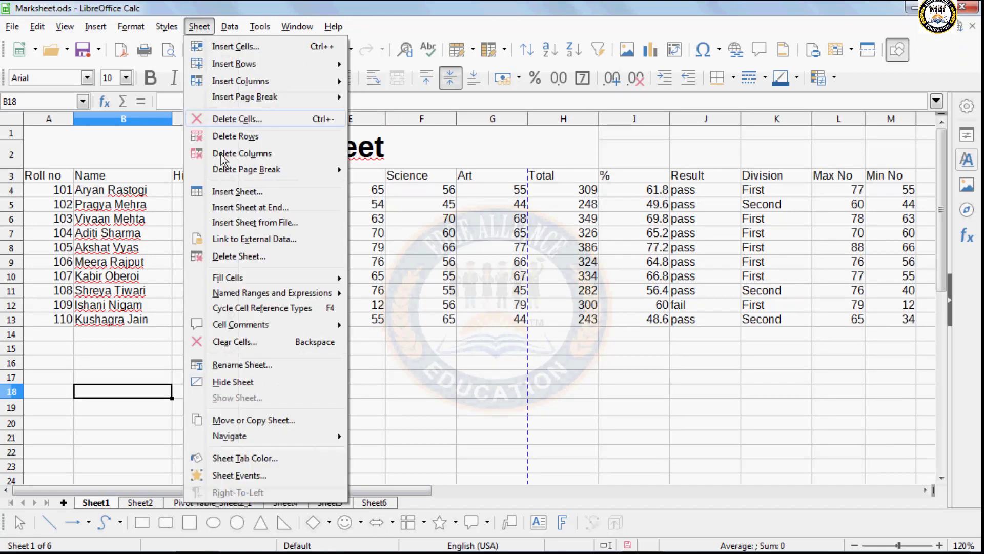
{"action": "mouse_move", "coordinate": [245, 300]}
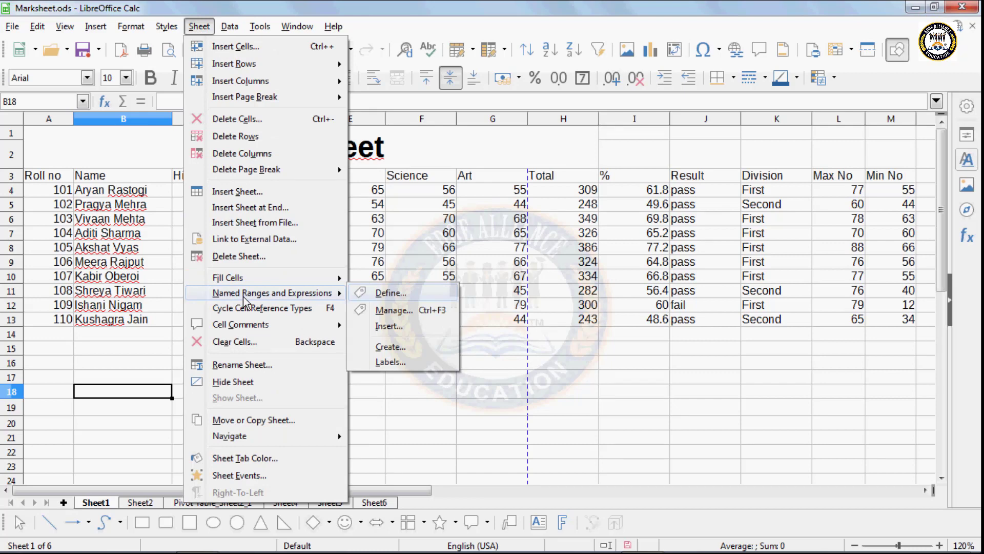
{"action": "left_click", "coordinate": [385, 310]}
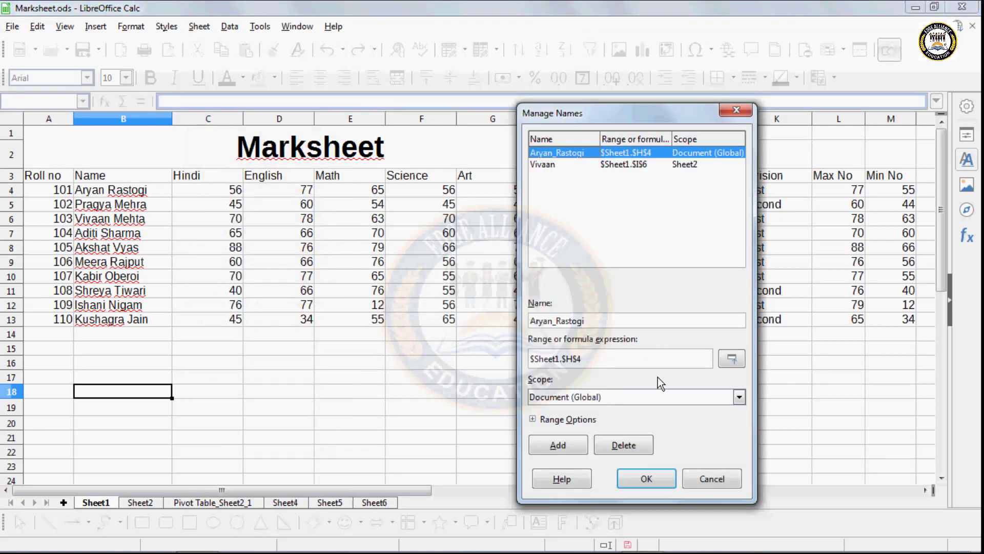
{"action": "left_click", "coordinate": [633, 447]}
{"action": "left_click", "coordinate": [614, 447]}
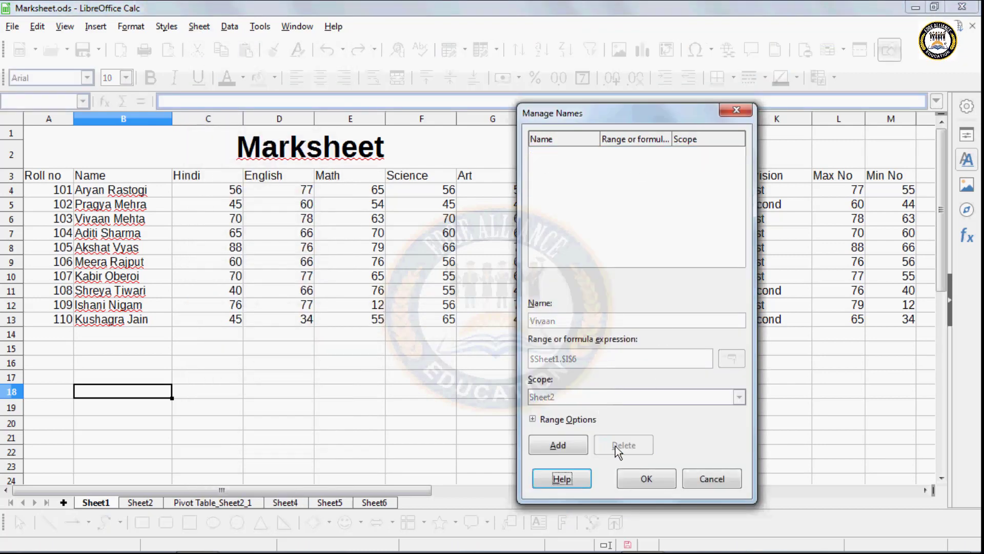
{"action": "left_click", "coordinate": [627, 480]}
- Create names for the range B3:G13 on Sheet1 from its top row and left column
{"action": "left_click_drag", "start_coordinate": [48, 177], "coordinate": [359, 295]}
{"action": "left_click", "coordinate": [258, 261]}
{"action": "left_click_drag", "start_coordinate": [157, 180], "coordinate": [469, 318]}
{"action": "left_click", "coordinate": [198, 27]}
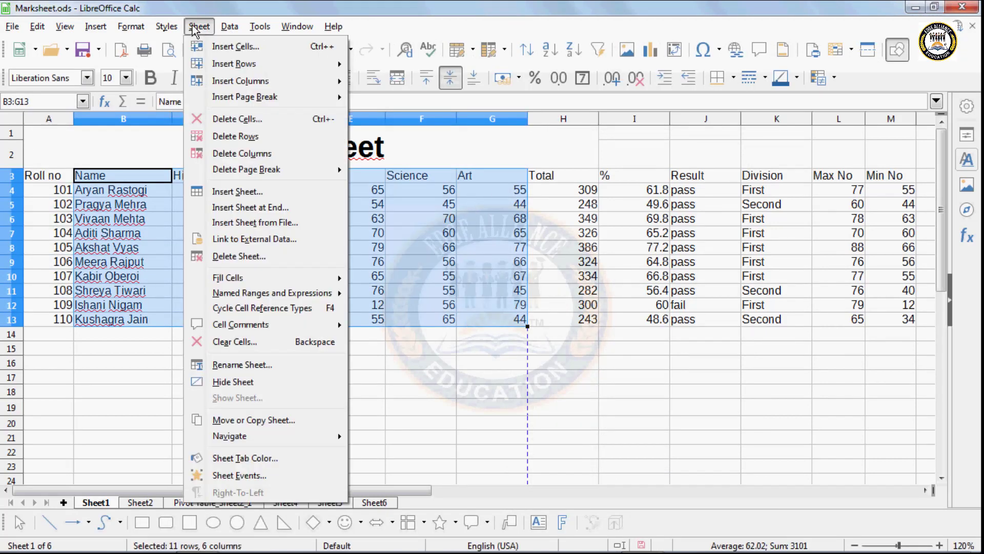
{"action": "mouse_move", "coordinate": [308, 292]}
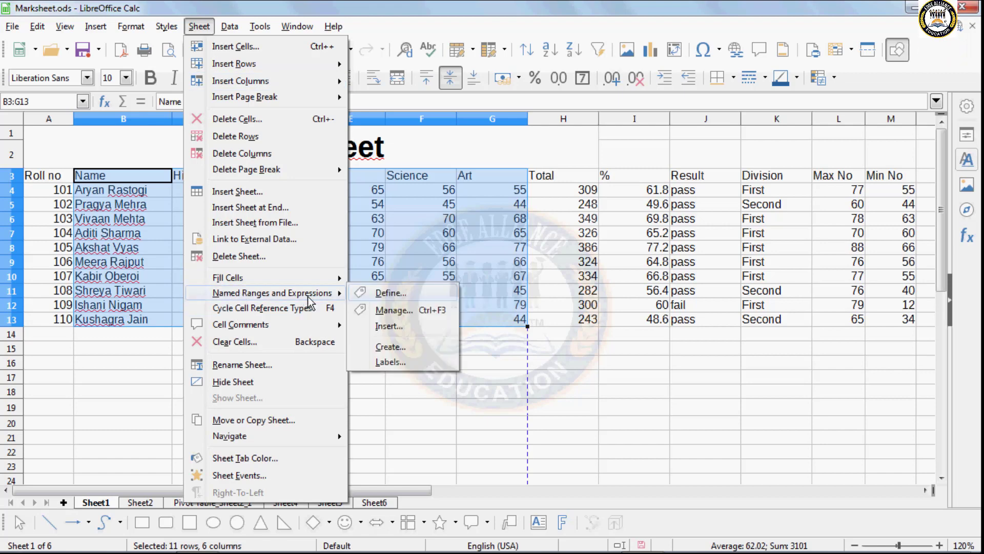
{"action": "left_click", "coordinate": [390, 347]}
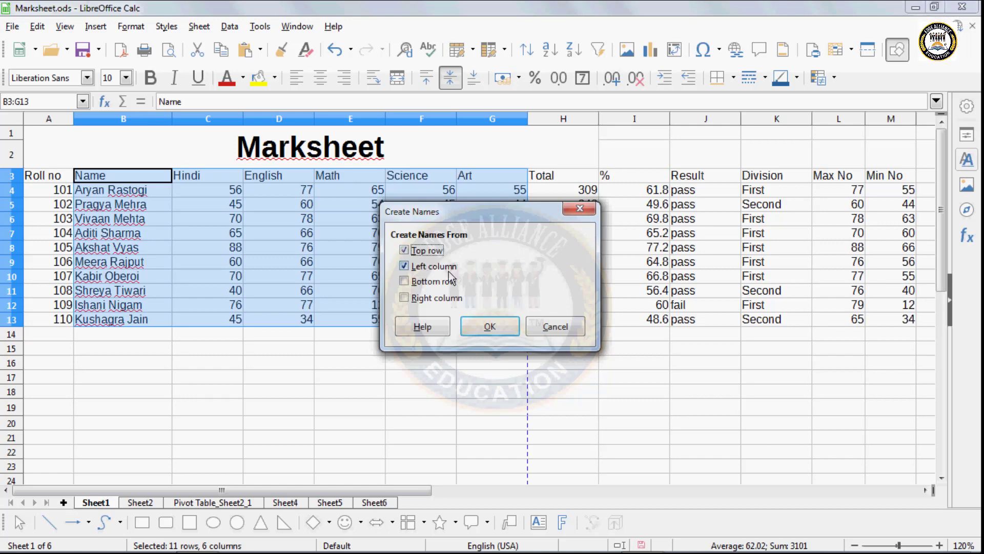
{"action": "left_click", "coordinate": [485, 325]}
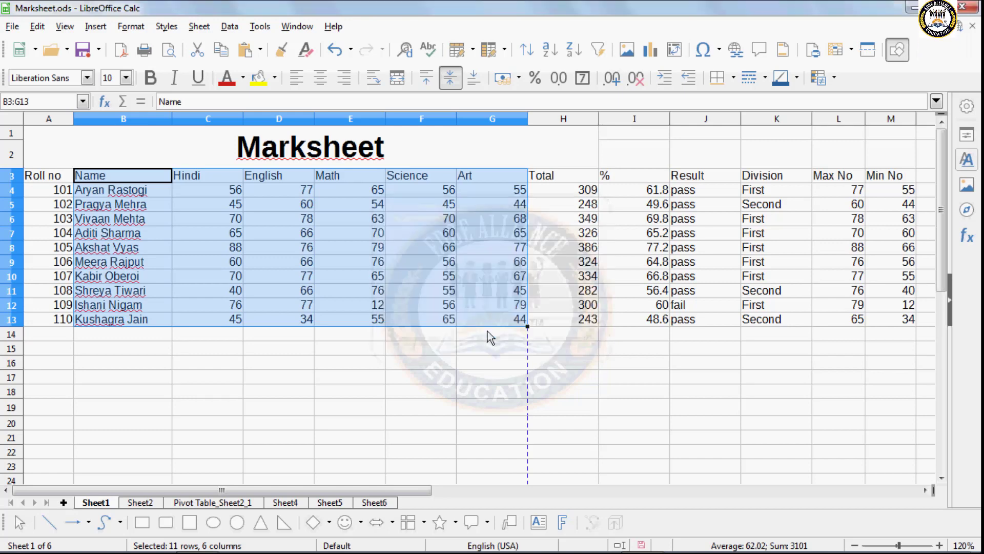
- Enter the formula =sum(hindi) in cell B16 of Sheet1 to total the Hindi marks by name
{"action": "left_click", "coordinate": [141, 361]}
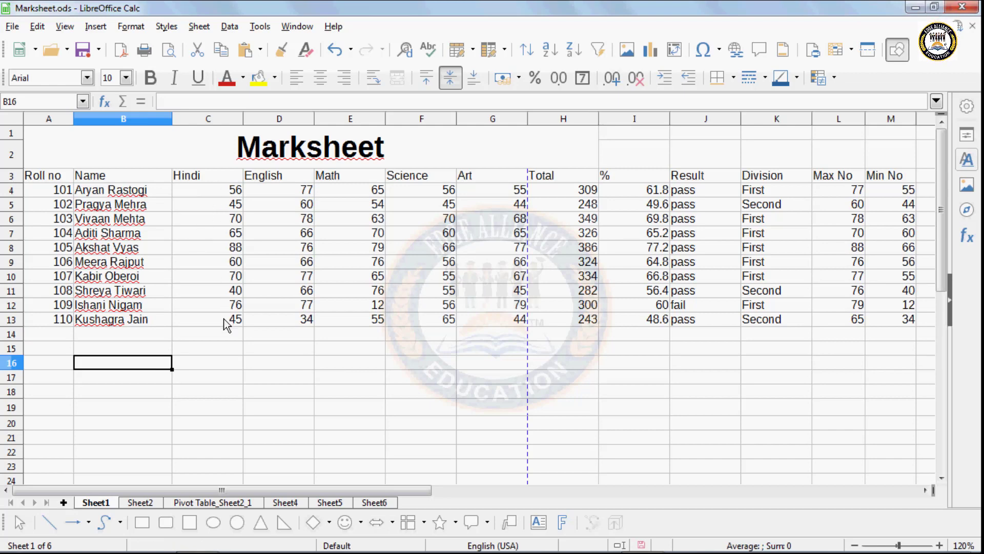
{"action": "type", "text": "=sum"}
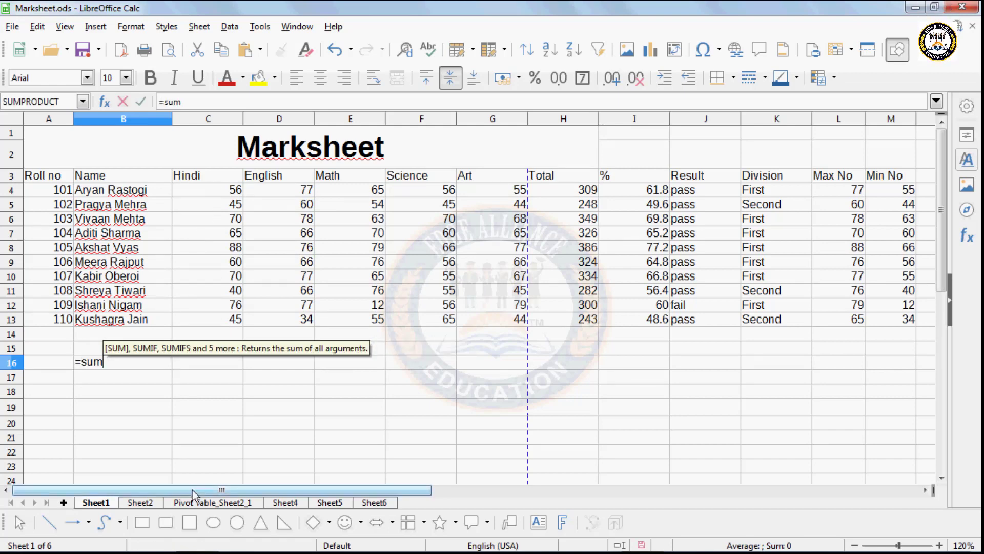
{"action": "type", "text": "(tot"}
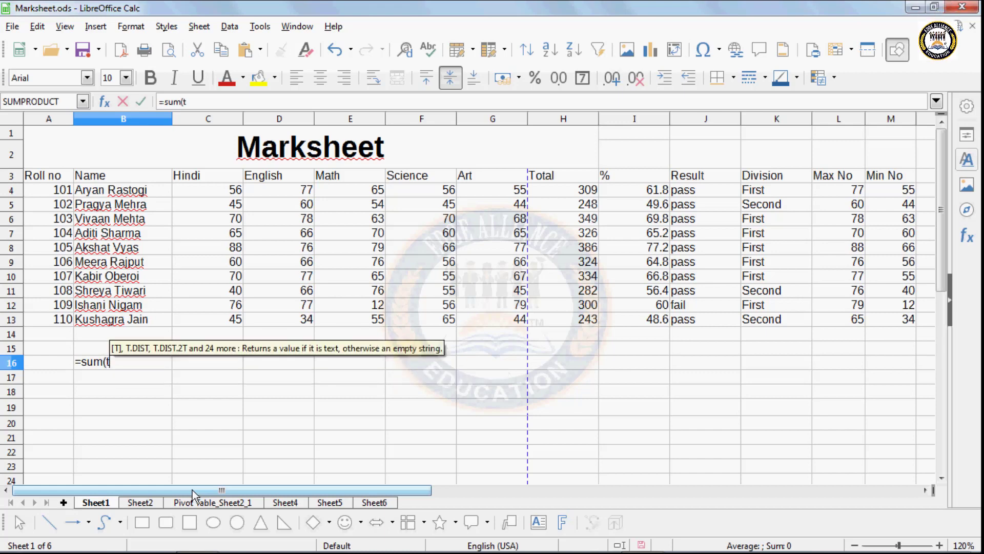
{"action": "key", "text": "BackSpace"}
{"action": "key", "text": "BackSpace"}
{"action": "key", "text": "BackSpace"}
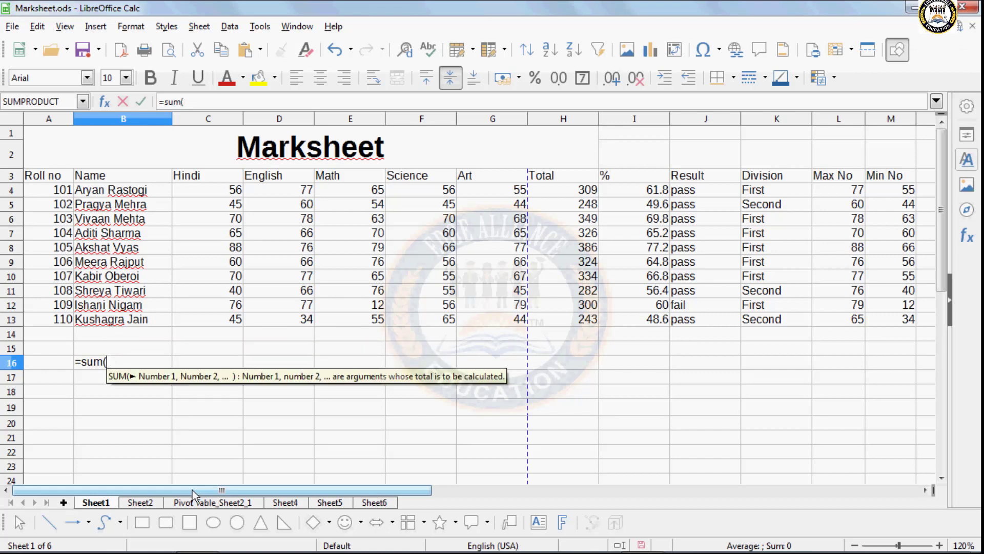
{"action": "type", "text": "hin"}
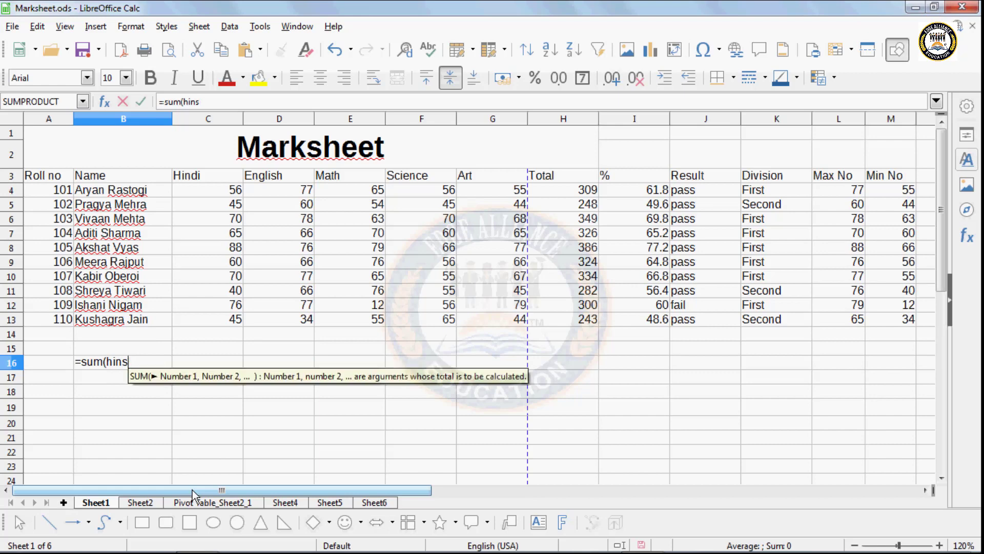
{"action": "type", "text": "di"}
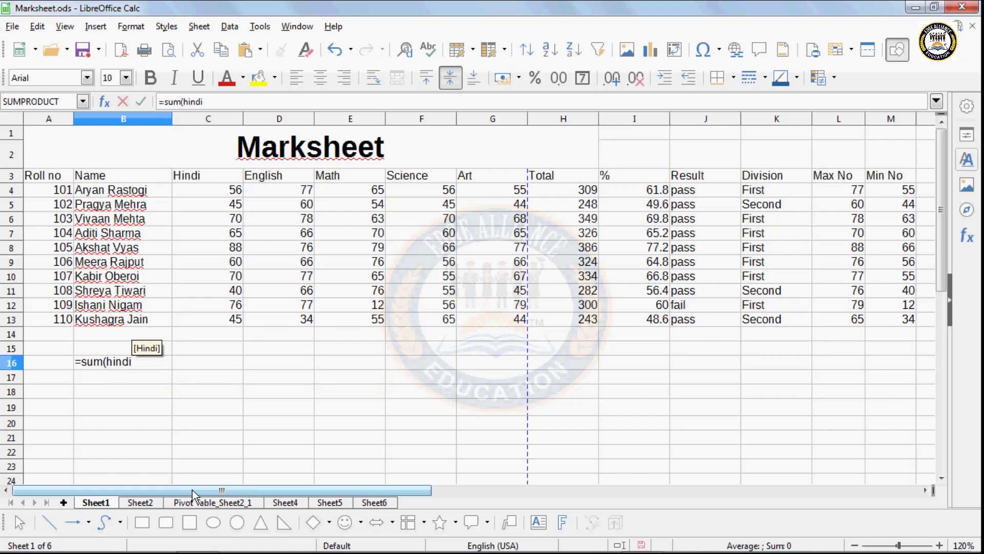
{"action": "type", "text": ")"}
{"action": "key", "text": "Return"}
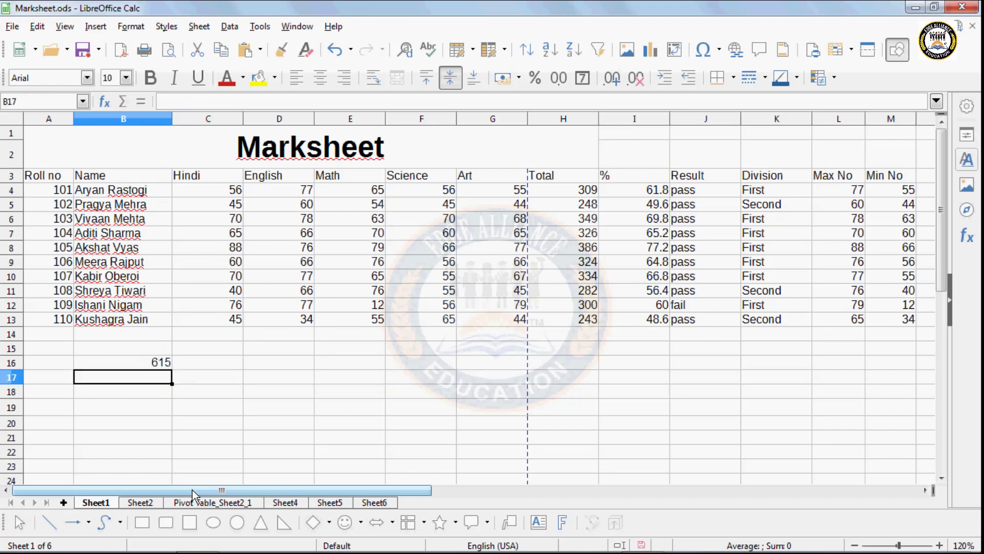
- Clear cell B16 on Sheet1 and delete all defined names in the name manager, applying the change
{"action": "left_click", "coordinate": [104, 368]}
{"action": "key", "text": "Delete"}
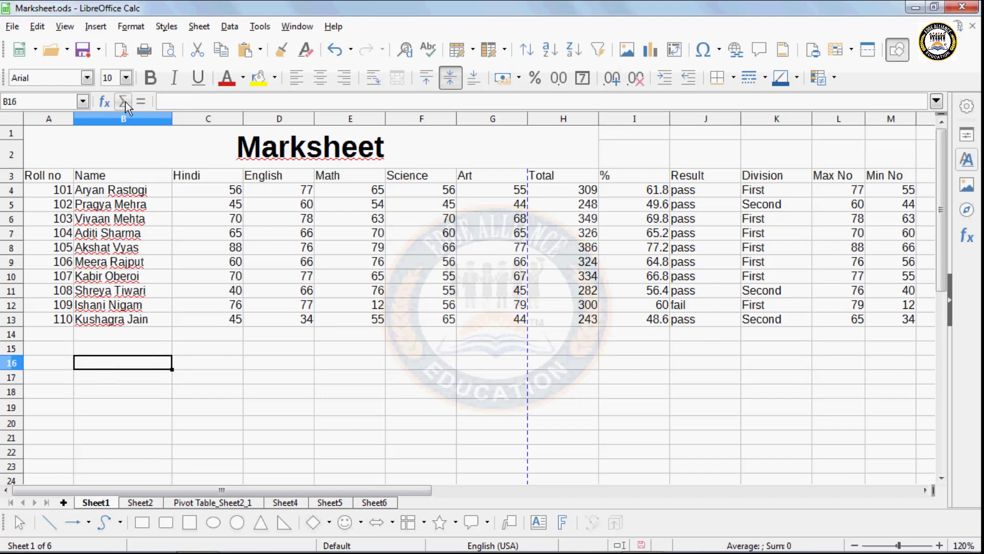
{"action": "left_click", "coordinate": [199, 27]}
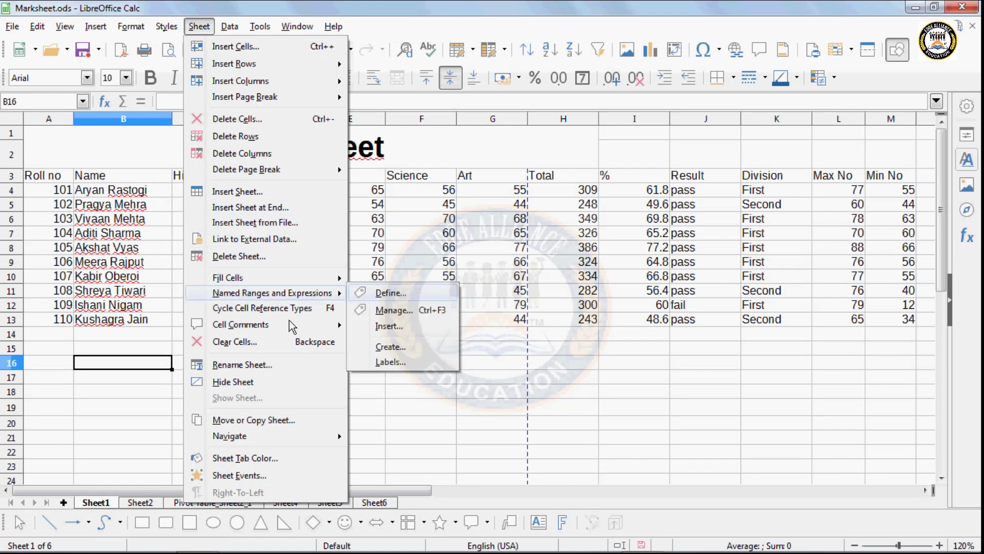
{"action": "left_click", "coordinate": [394, 311]}
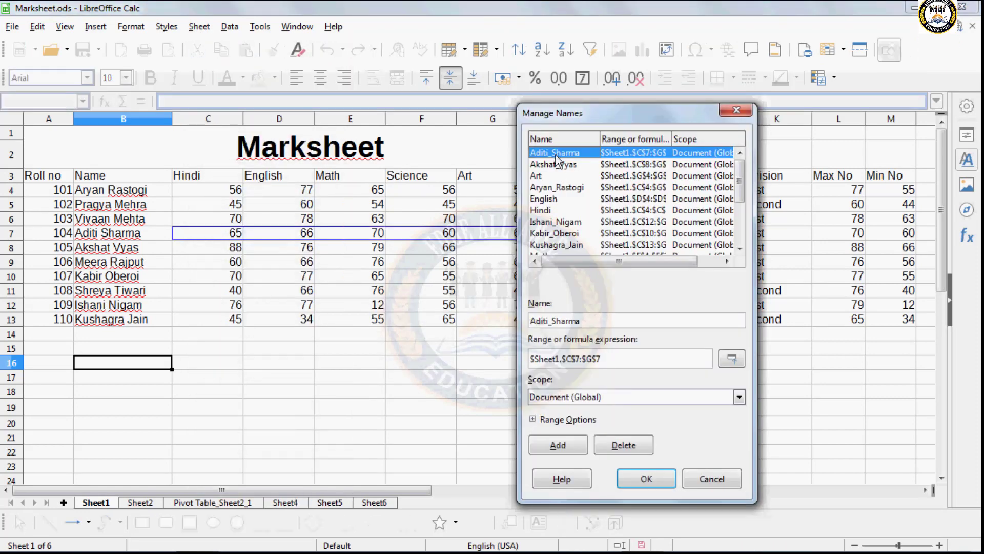
{"action": "scroll", "coordinate": [666, 205], "scroll_direction": "down", "scroll_amount": 3}
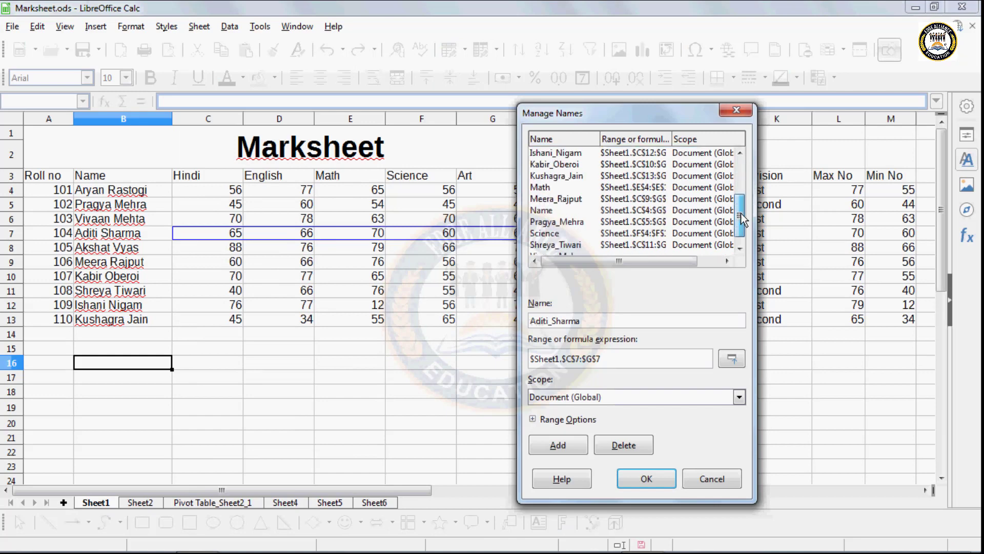
{"action": "left_click", "coordinate": [556, 245], "text": "shift"}
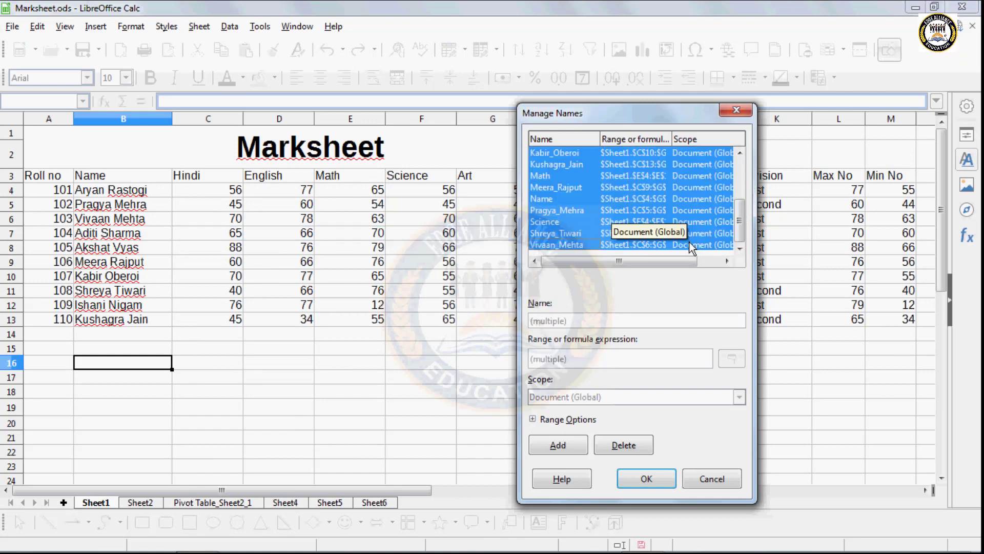
{"action": "left_click", "coordinate": [617, 446]}
{"action": "left_click", "coordinate": [645, 478]}
{"action": "left_click", "coordinate": [396, 391]}
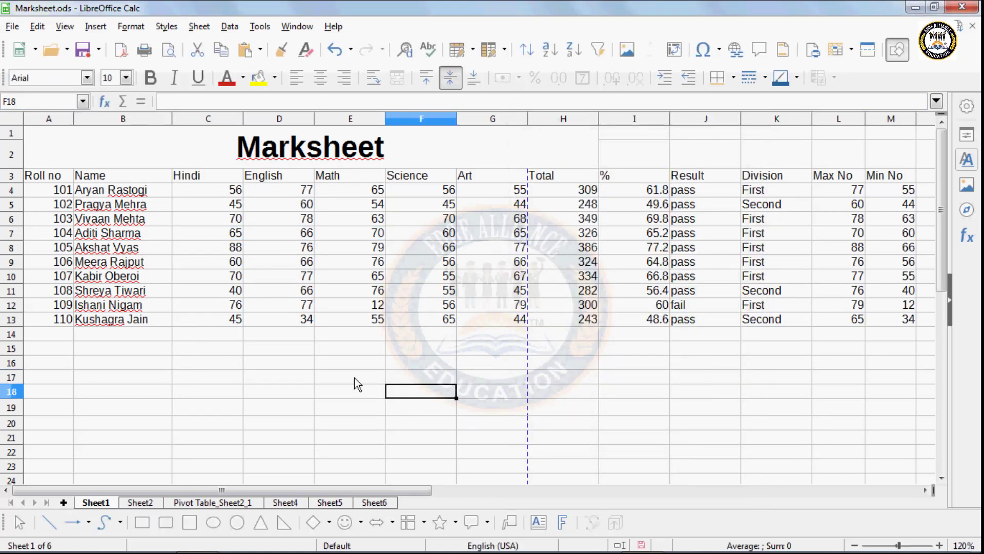
{"action": "left_click", "coordinate": [184, 363]}
{"action": "left_click", "coordinate": [200, 25]}
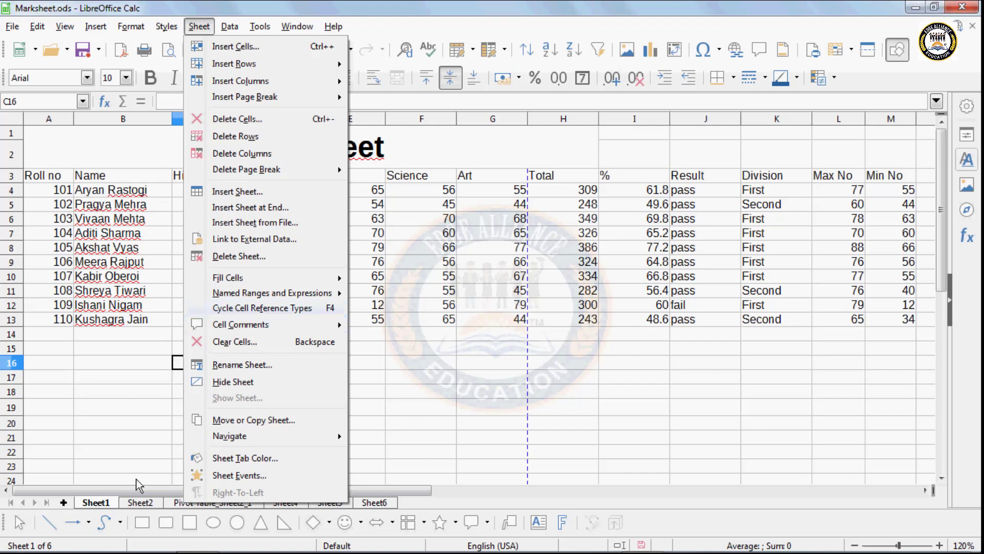
{"action": "left_click", "coordinate": [150, 506]}
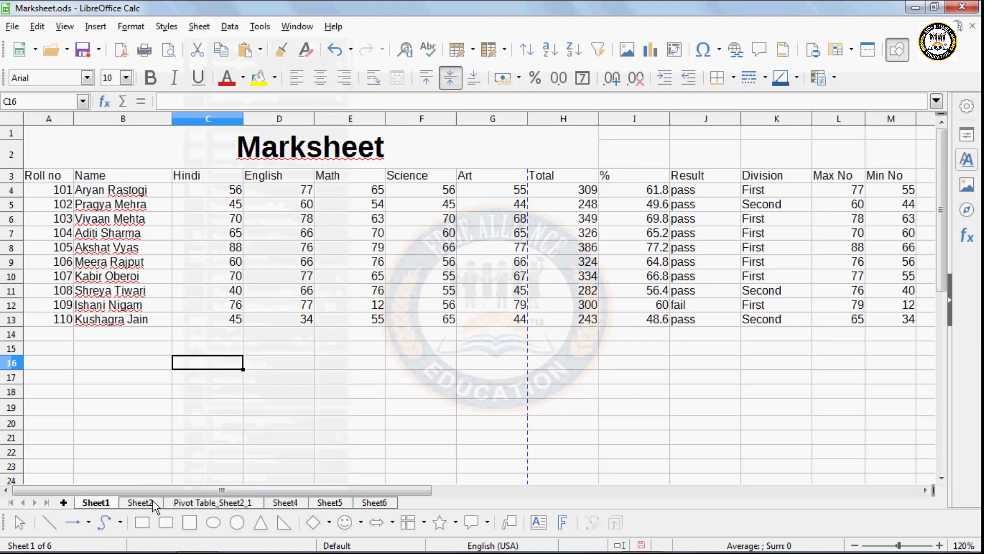
- Clear the Amount column's cells D2:D7 in the product table on Sheet4
{"action": "left_click", "coordinate": [293, 504]}
{"action": "left_click", "coordinate": [258, 324]}
{"action": "scroll", "coordinate": [258, 324], "scroll_direction": "up", "scroll_amount": 3}
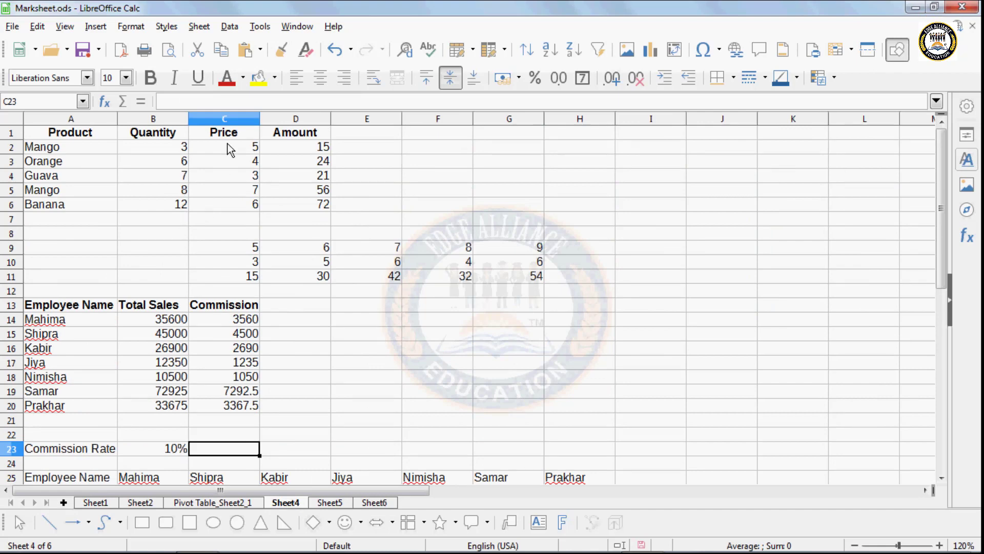
{"action": "left_click", "coordinate": [315, 149]}
{"action": "left_click", "coordinate": [318, 176]}
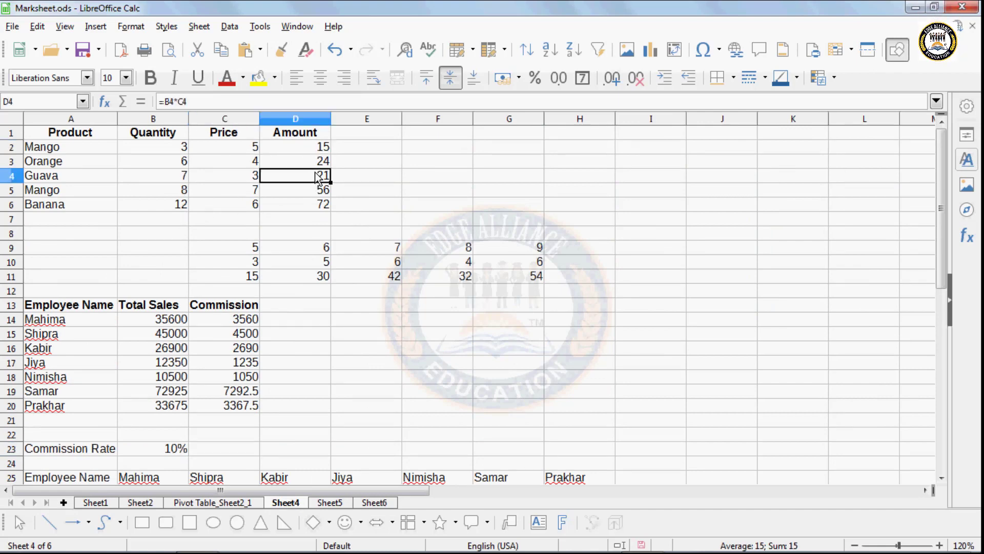
{"action": "left_click_drag", "start_coordinate": [313, 151], "coordinate": [321, 222]}
{"action": "key", "text": "Delete"}
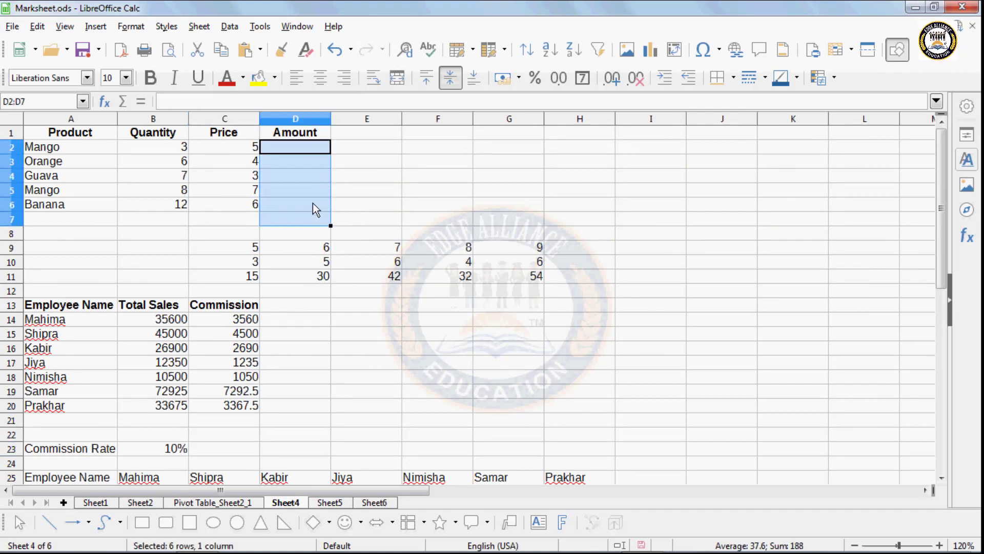
- Enter the formula =B2*C2 in cell D2 and fill it down to D6 in the Amount column
{"action": "left_click", "coordinate": [315, 149]}
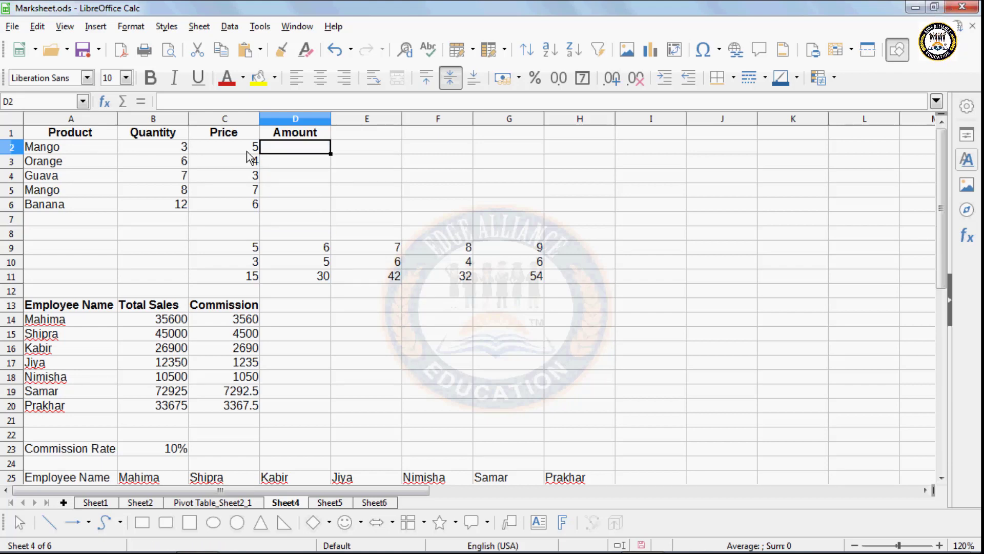
{"action": "type", "text": "="}
{"action": "left_click", "coordinate": [182, 149]}
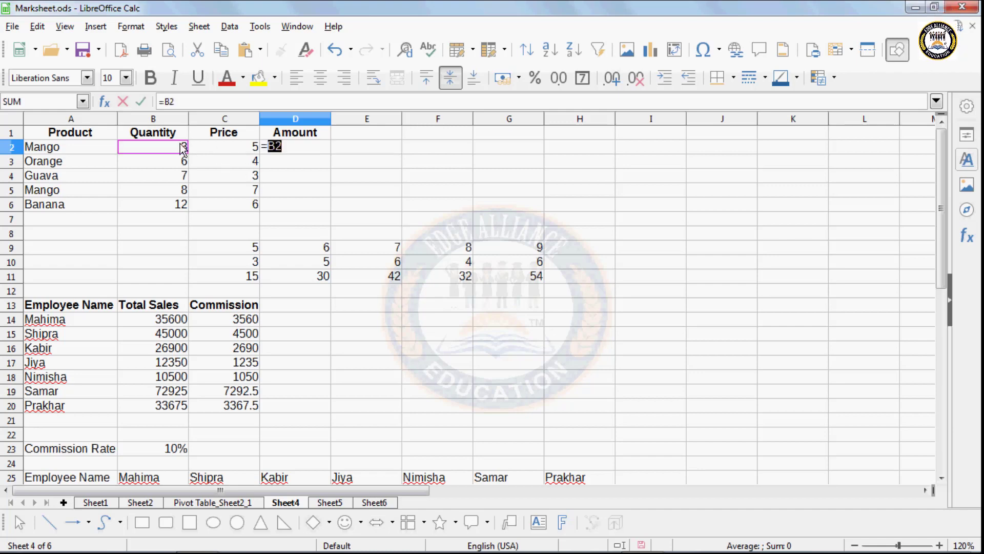
{"action": "type", "text": "*"}
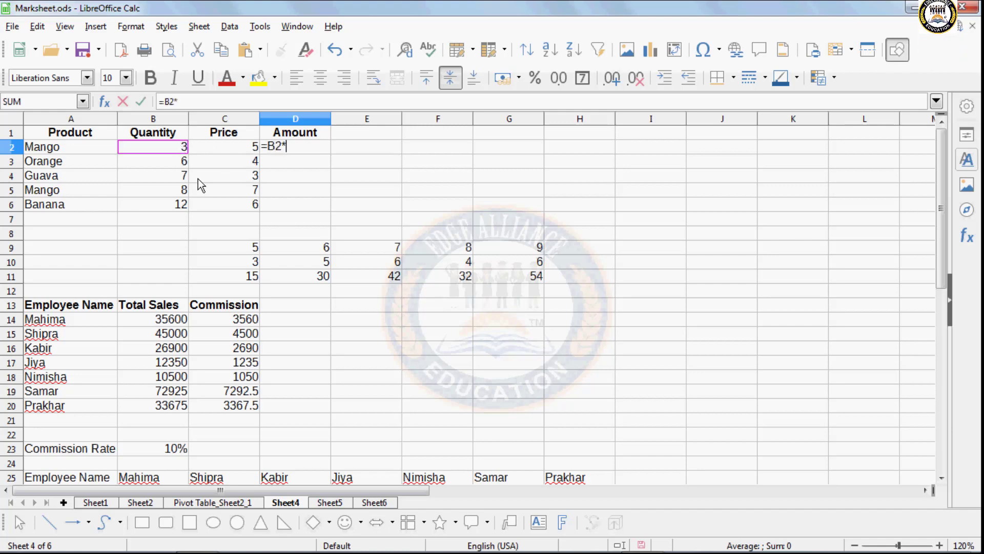
{"action": "left_click", "coordinate": [229, 146]}
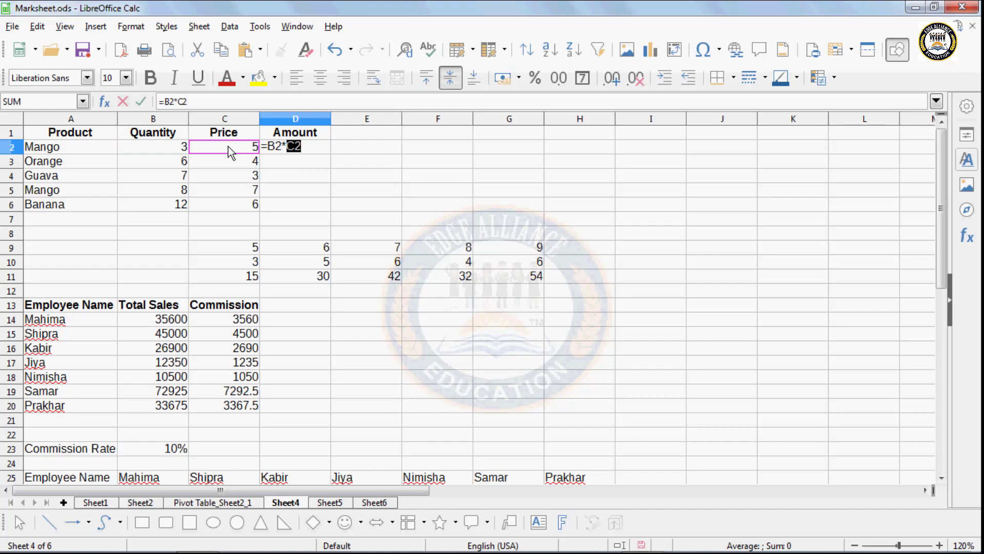
{"action": "key", "text": "Return"}
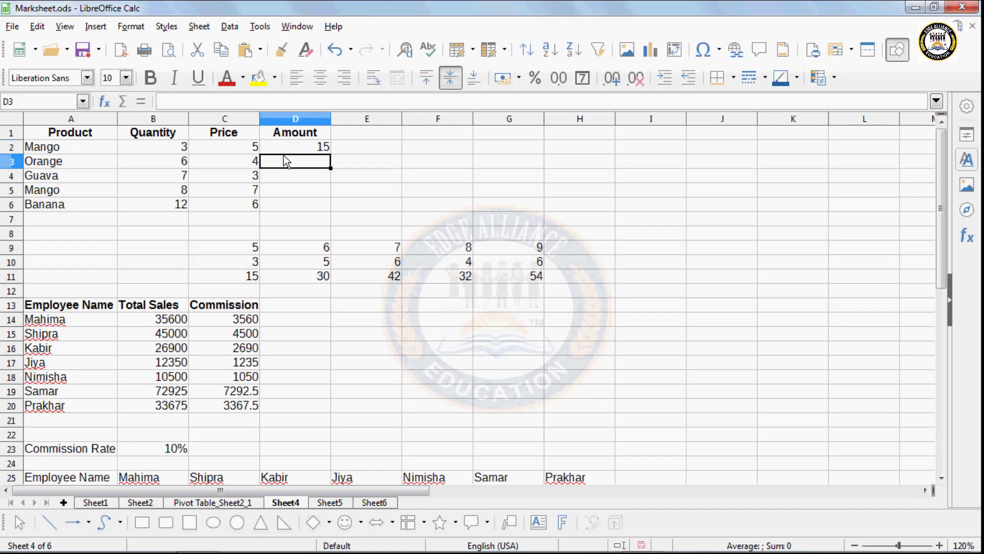
{"action": "key", "text": "Up"}
{"action": "left_click_drag", "start_coordinate": [331, 153], "coordinate": [330, 211]}
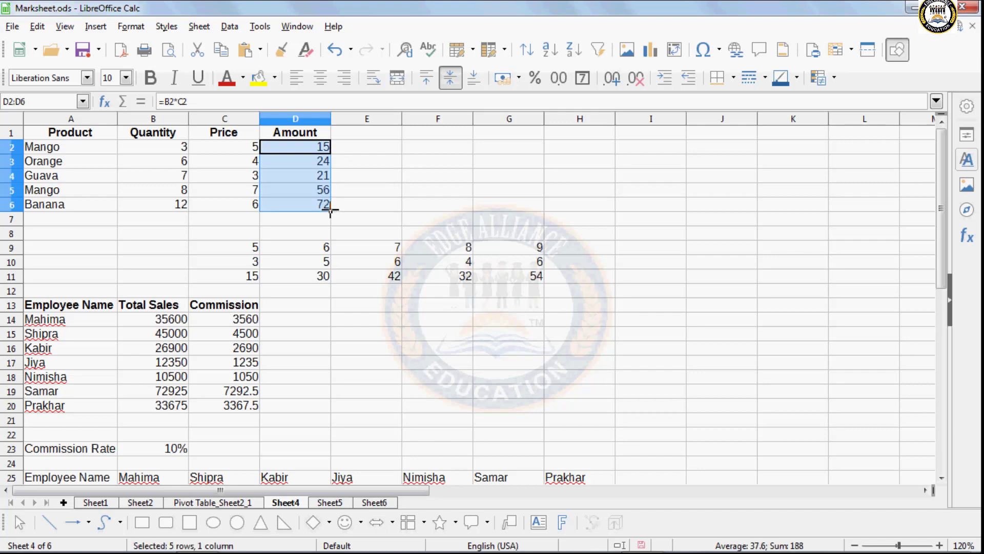
- Examine how the cell references change in the filled Amount formulas from D2 to D6
{"action": "left_click", "coordinate": [312, 163]}
{"action": "left_click", "coordinate": [315, 176]}
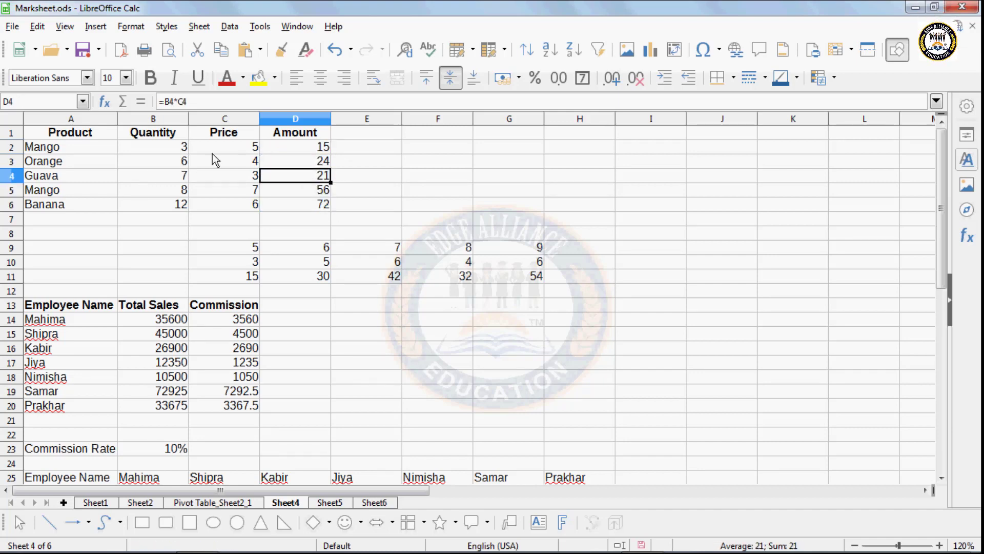
{"action": "left_click", "coordinate": [314, 205]}
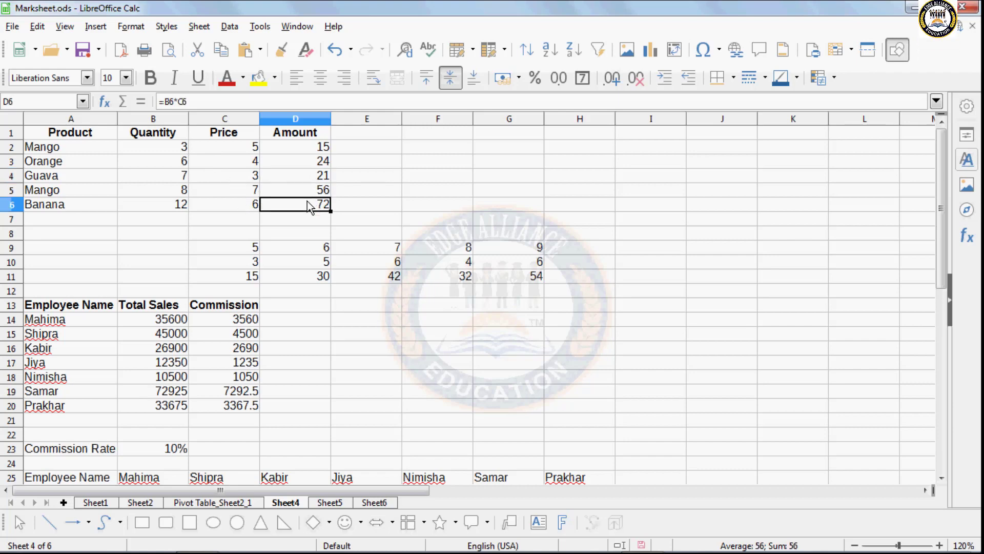
{"action": "left_click", "coordinate": [312, 149]}
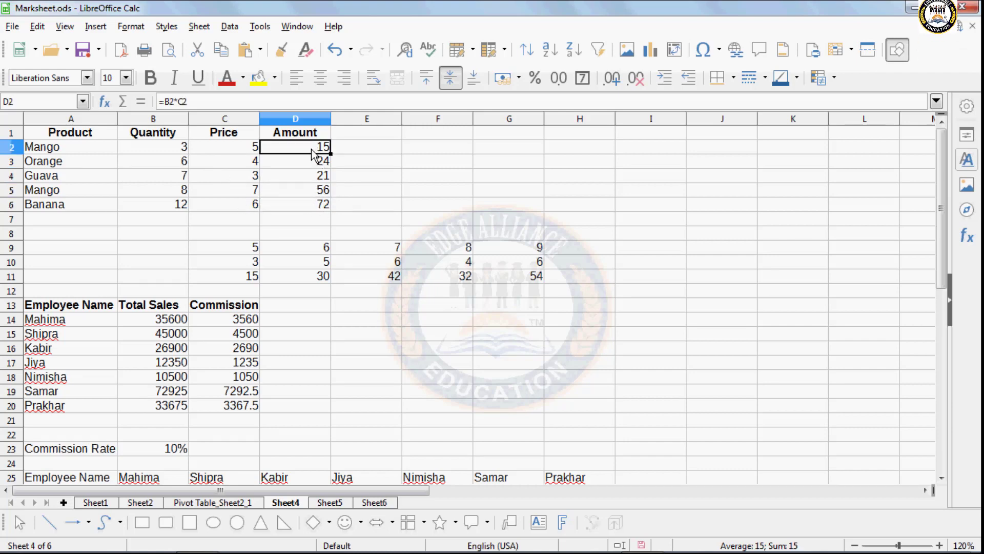
{"action": "left_click", "coordinate": [313, 165]}
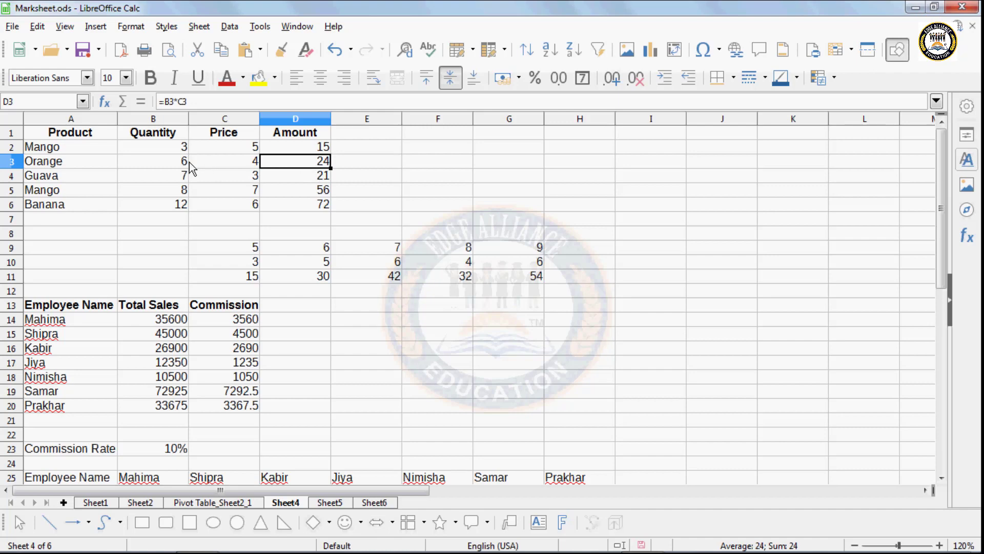
{"action": "left_click", "coordinate": [298, 181]}
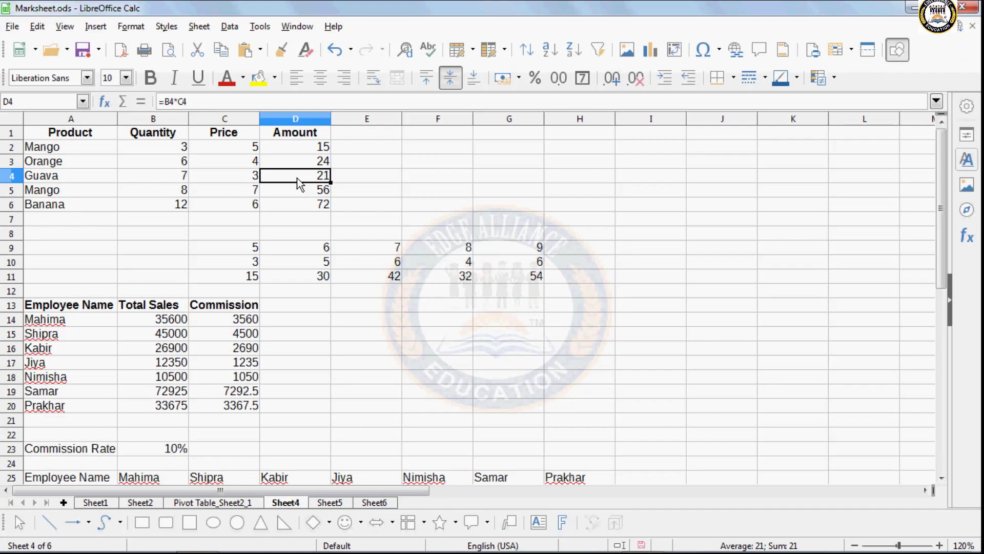
- Undo the Amount fill and cycle the references of the formula in D2, with D2:D6 selected, to absolute ($B$2*$C$2)
{"action": "left_click", "coordinate": [309, 147]}
{"action": "key", "text": "ctrl+z"}
{"action": "left_click_drag", "start_coordinate": [310, 151], "coordinate": [314, 209]}
{"action": "left_click", "coordinate": [199, 27]}
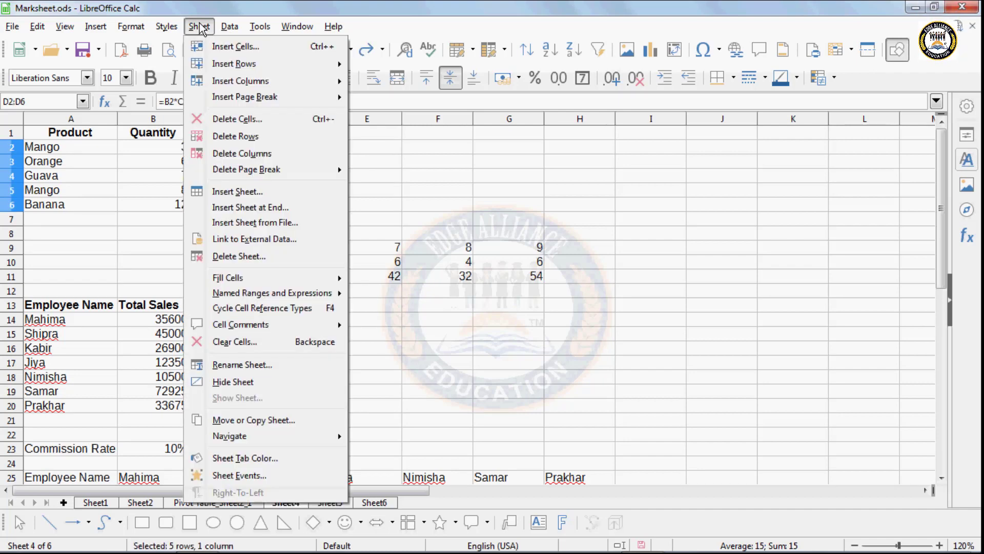
{"action": "left_click", "coordinate": [257, 308]}
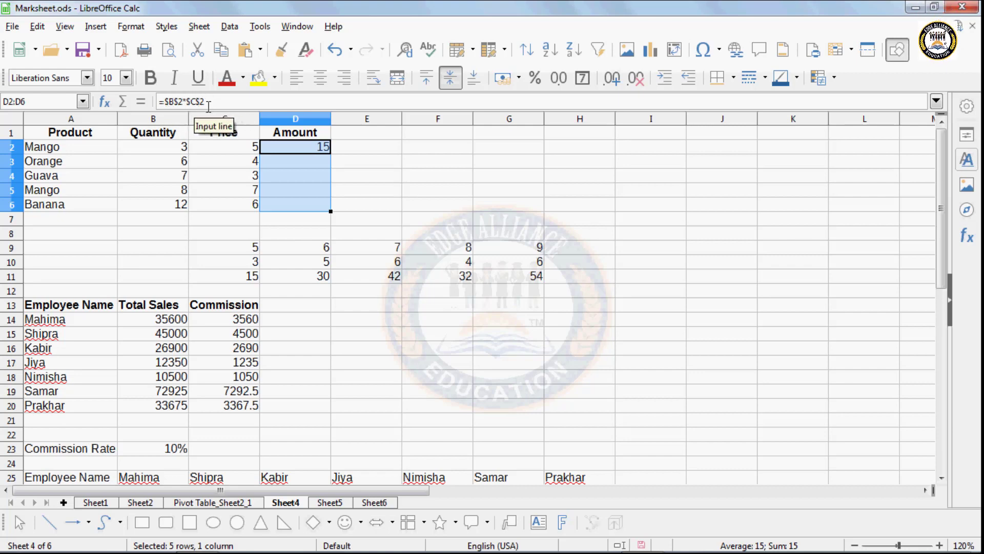
- Fill the absolute formula =$B$2*$C$2 from D2 down to D6 and check the formulas in the copied cells
{"action": "left_click", "coordinate": [321, 149]}
{"action": "left_click_drag", "start_coordinate": [329, 162], "coordinate": [327, 210]}
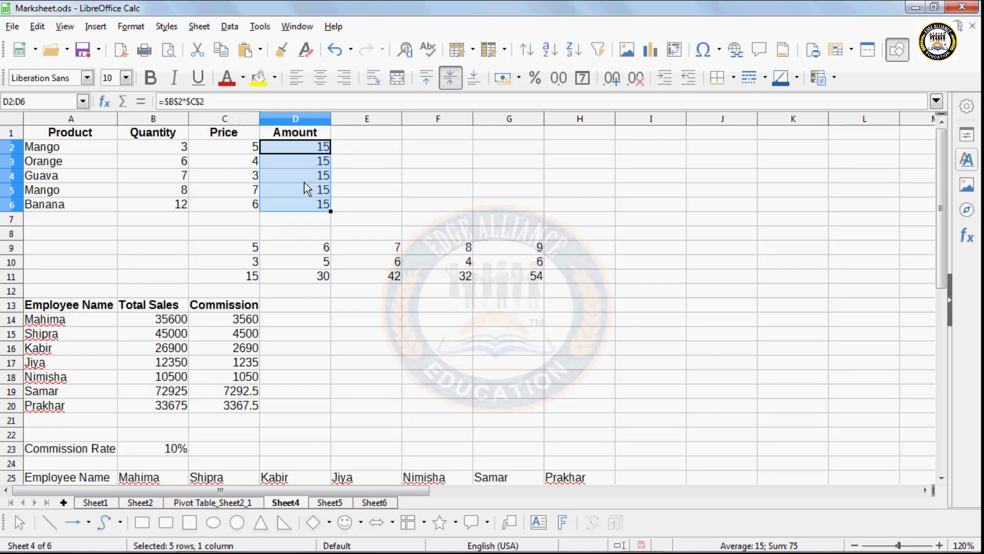
{"action": "left_click", "coordinate": [316, 163]}
{"action": "left_click", "coordinate": [316, 177]}
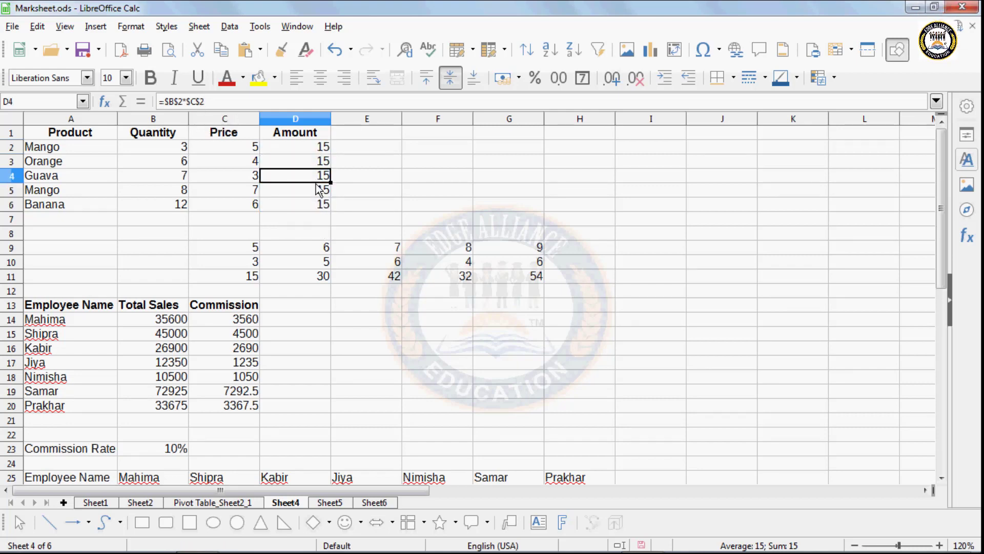
{"action": "left_click", "coordinate": [315, 191]}
{"action": "left_click", "coordinate": [315, 204]}
{"action": "left_click", "coordinate": [315, 190]}
{"action": "left_click", "coordinate": [318, 176]}
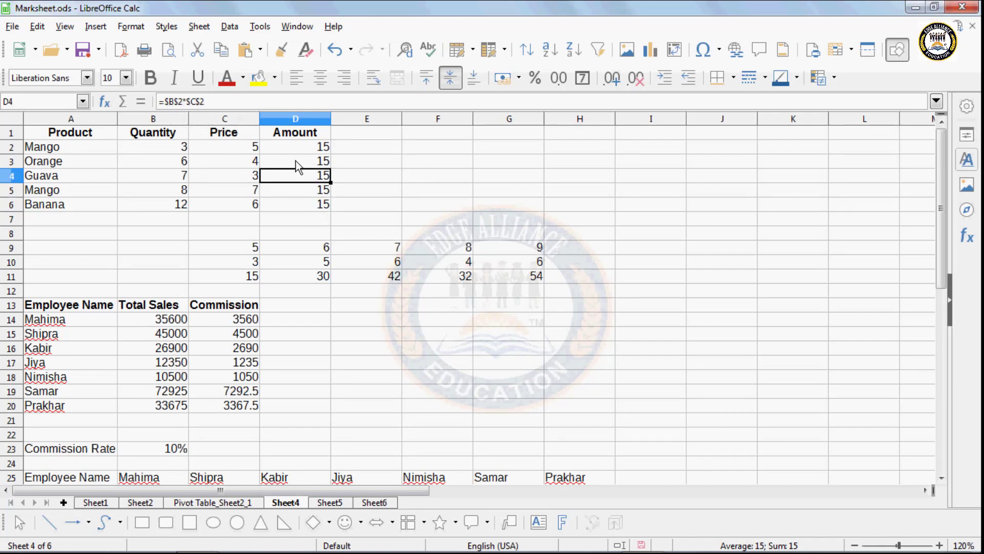
- Undo the absolute fill and reference change, and fill the relative formula from D2 down to D6
{"action": "key", "text": "ctrl+z"}
{"action": "left_click", "coordinate": [315, 143]}
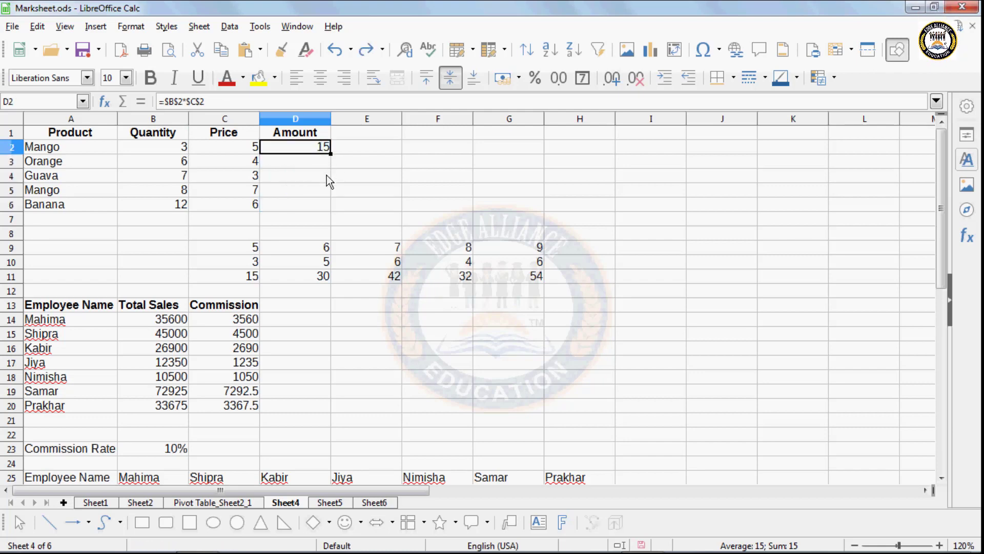
{"action": "key", "text": "ctrl+z"}
{"action": "left_click", "coordinate": [325, 174]}
{"action": "left_click", "coordinate": [324, 149]}
{"action": "left_click_drag", "start_coordinate": [331, 153], "coordinate": [329, 207]}
{"action": "left_click", "coordinate": [318, 362]}
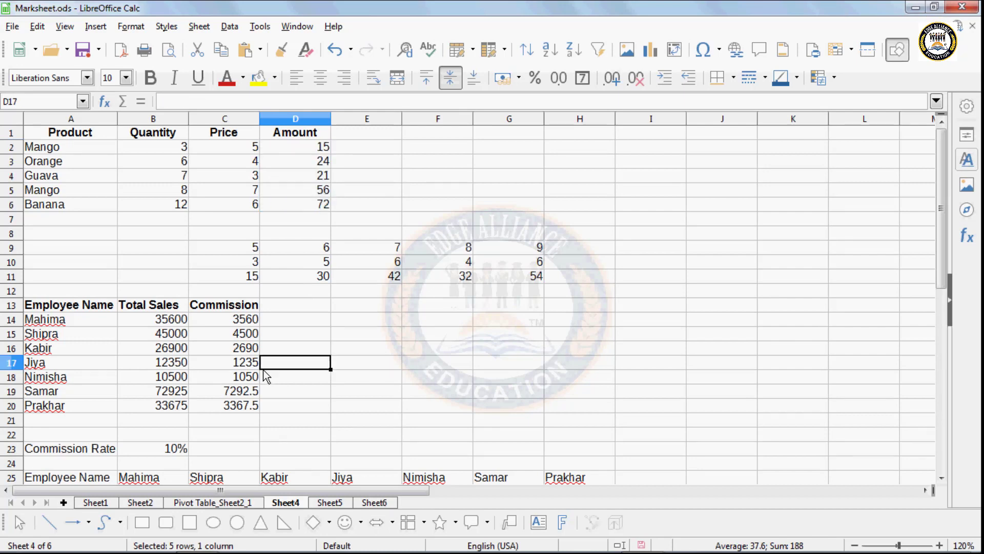
- Examine the formulas in the Commission column and the commission rate cell B23 they refer to
{"action": "left_click", "coordinate": [243, 405]}
{"action": "left_click", "coordinate": [243, 322]}
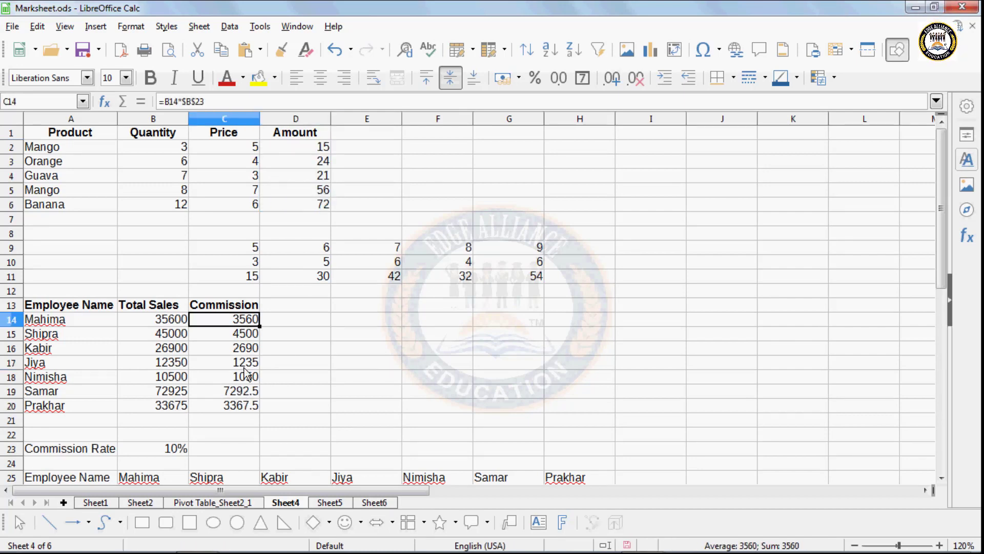
{"action": "left_click", "coordinate": [248, 364]}
{"action": "left_click", "coordinate": [245, 322]}
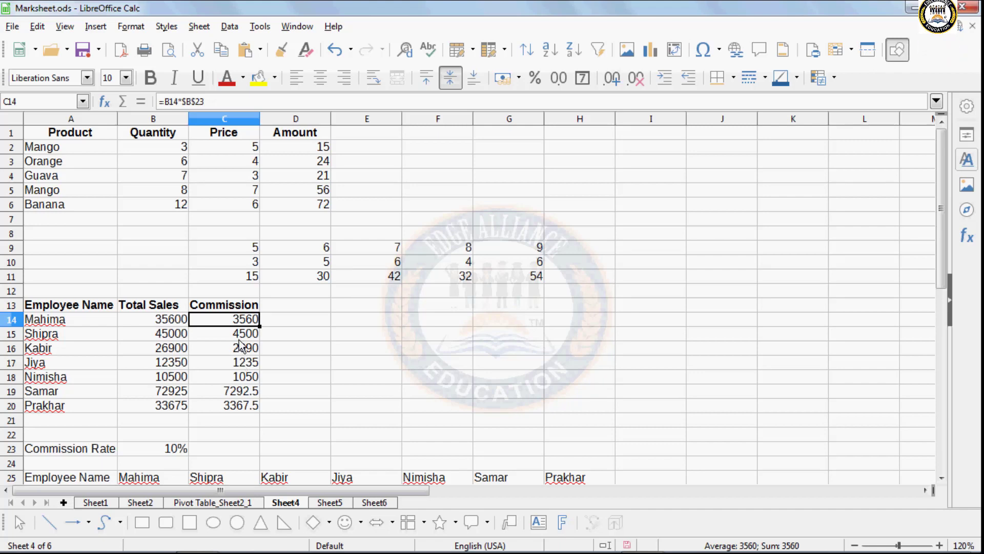
{"action": "scroll", "coordinate": [242, 351], "scroll_direction": "down", "scroll_amount": 1}
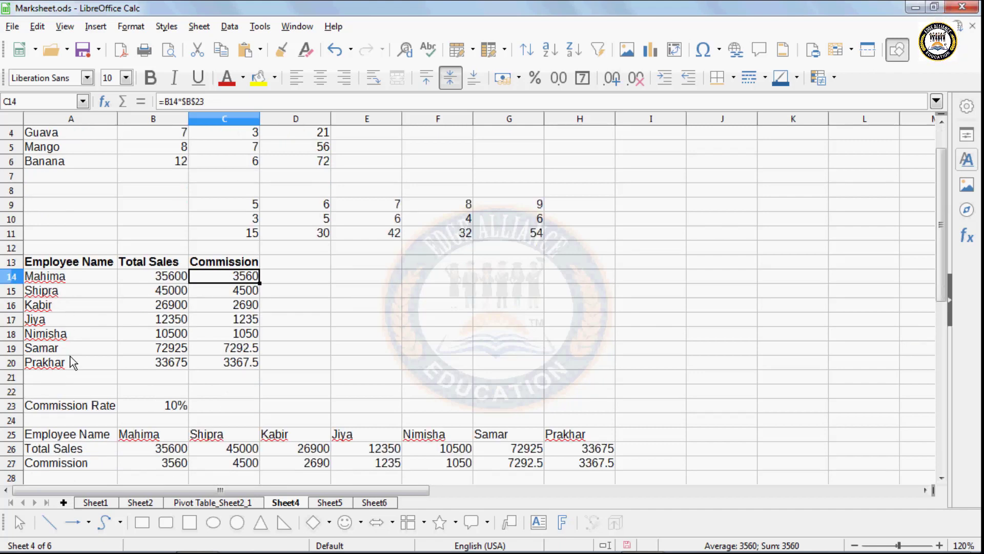
{"action": "left_click", "coordinate": [142, 408]}
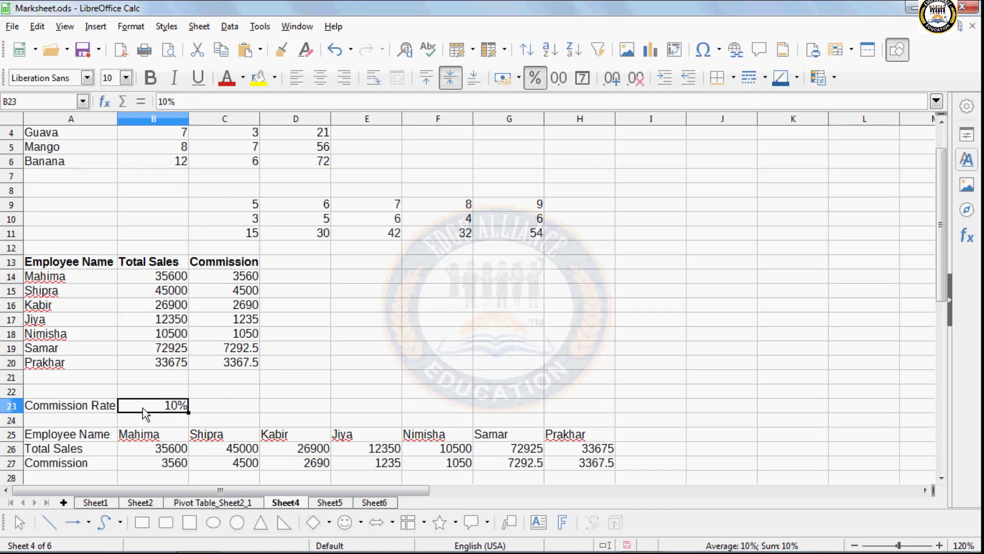
- Clear the Commission column's cells C14:C22 in the employee sales table
{"action": "left_click", "coordinate": [238, 280]}
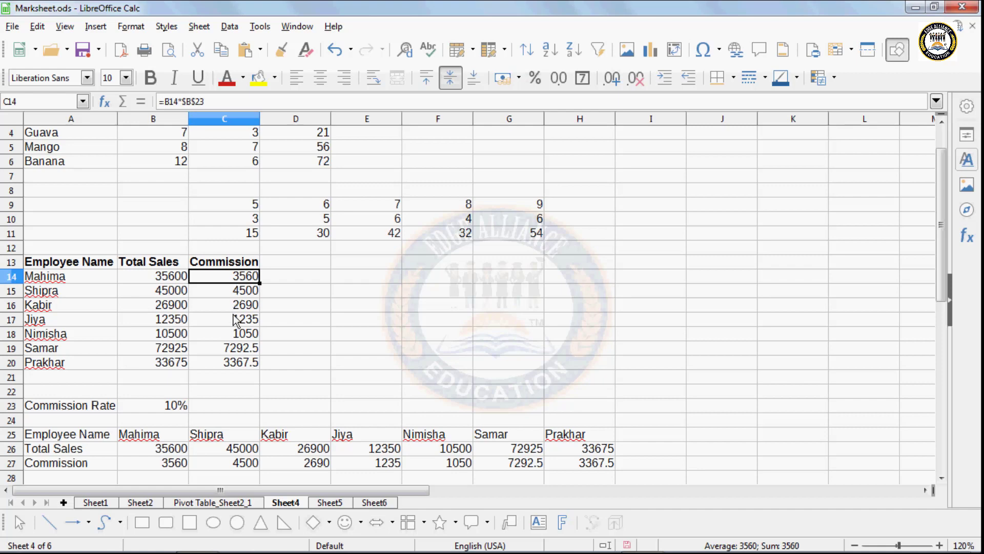
{"action": "left_click_drag", "start_coordinate": [235, 333], "coordinate": [242, 394]}
{"action": "key", "text": "Delete"}
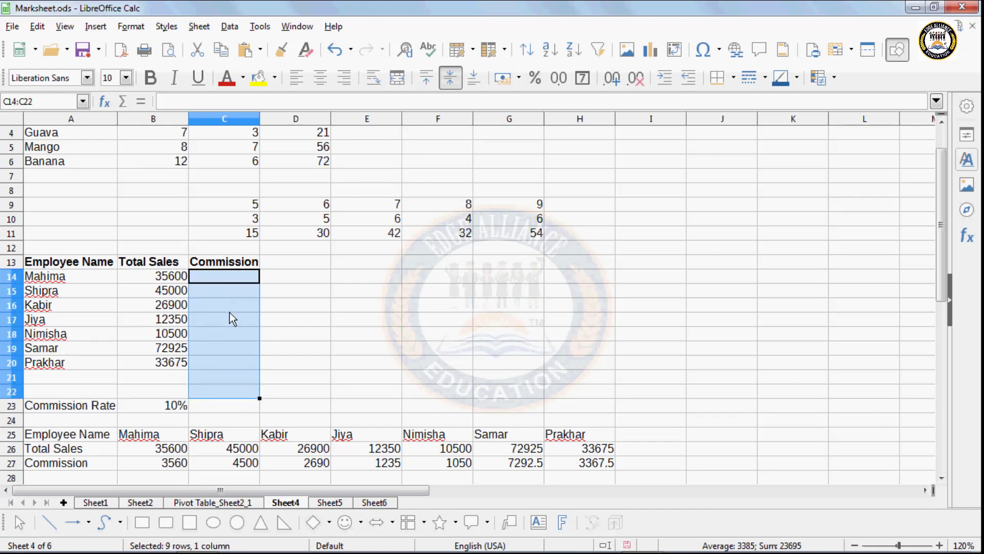
- Enter the commission formula =B14*B23 in cell C14 of the employee sales table
{"action": "left_click", "coordinate": [222, 290]}
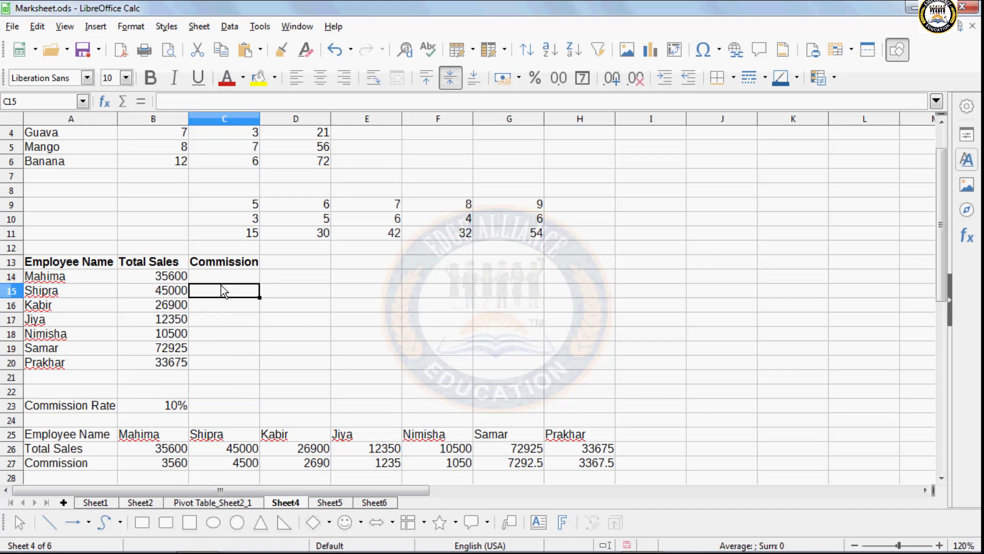
{"action": "left_click", "coordinate": [223, 278]}
{"action": "type", "text": "="}
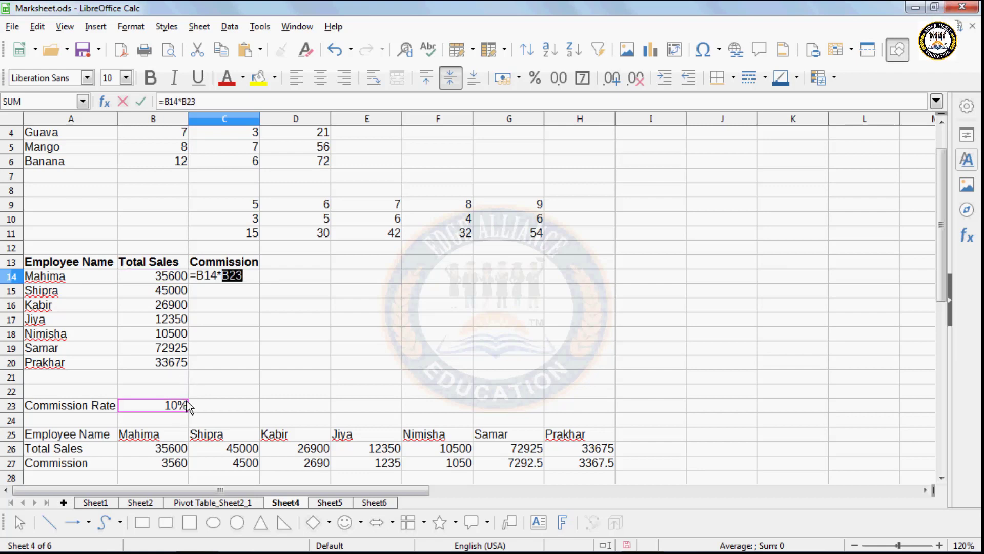
{"action": "key", "text": "Return"}
- Fill the relative formula =B14*B23 from C14 down to C20 and check the formulas in the copied cells
{"action": "left_click", "coordinate": [248, 276]}
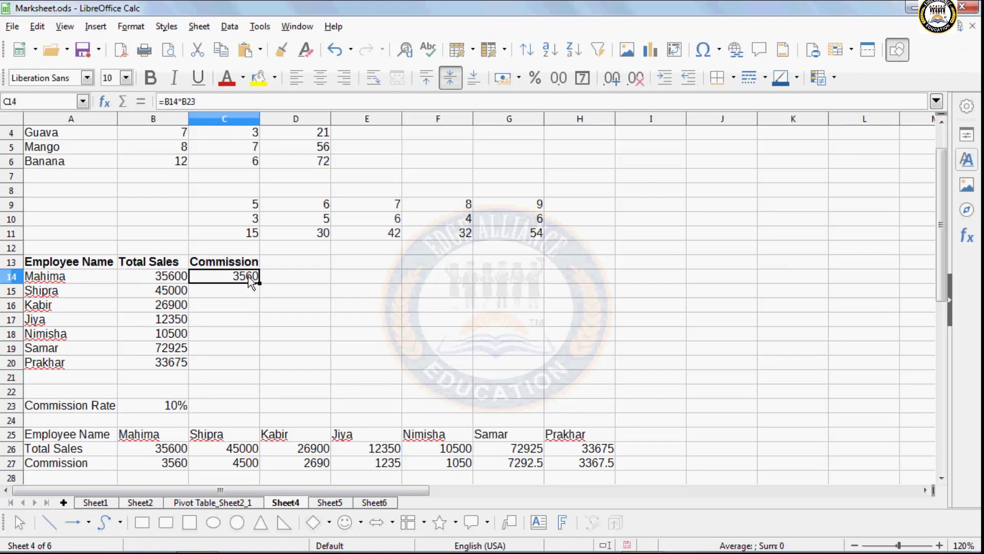
{"action": "left_click_drag", "start_coordinate": [259, 283], "coordinate": [257, 305]}
{"action": "left_click_drag", "start_coordinate": [257, 366], "coordinate": [257, 365]}
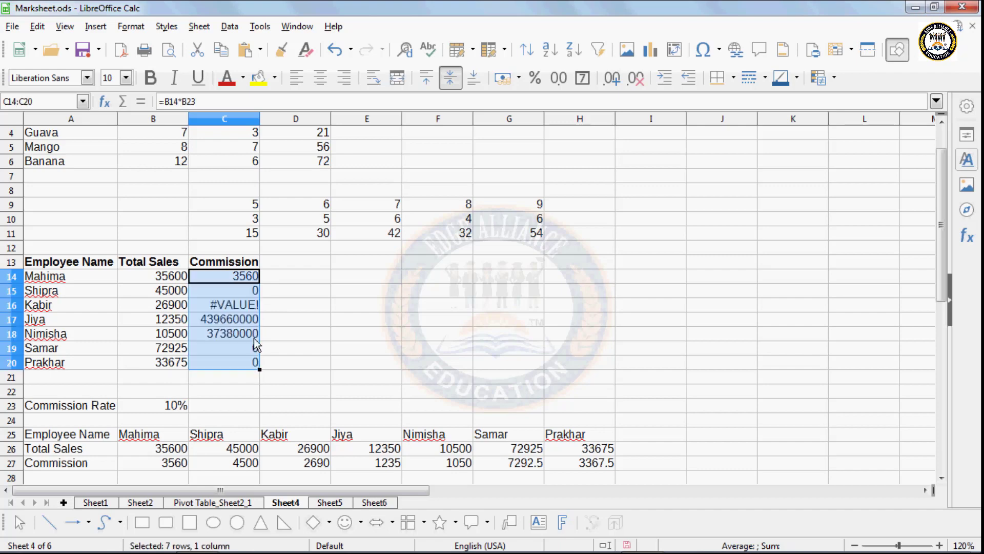
{"action": "left_click", "coordinate": [251, 304]}
{"action": "left_click", "coordinate": [253, 287]}
{"action": "left_click", "coordinate": [248, 320]}
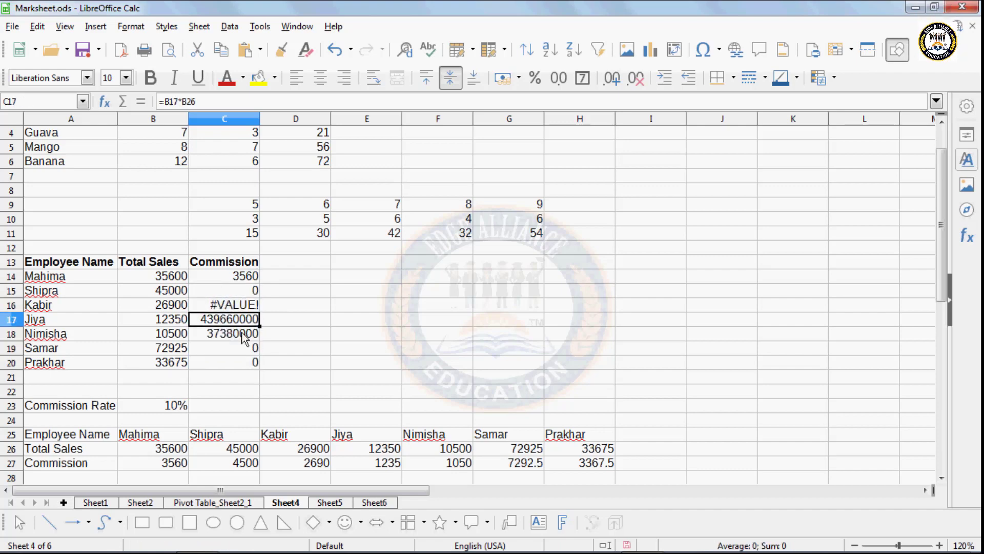
{"action": "left_click", "coordinate": [244, 335]}
{"action": "left_click", "coordinate": [241, 360]}
{"action": "left_click", "coordinate": [244, 290]}
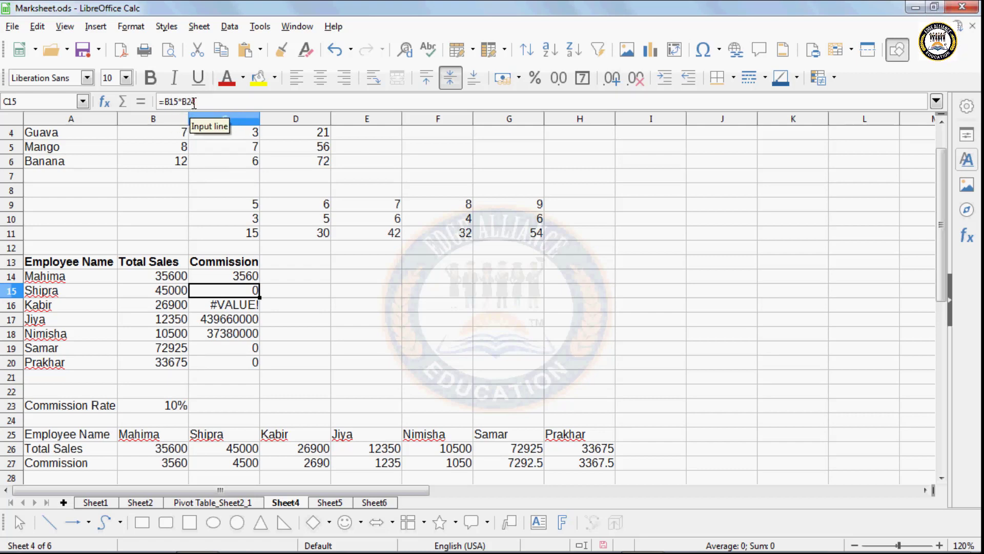
- Clear the copied commission formulas in C15:C20, keeping the formula in C14
{"action": "left_click", "coordinate": [244, 277]}
{"action": "left_click_drag", "start_coordinate": [245, 290], "coordinate": [247, 370]}
{"action": "key", "text": "Delete"}
{"action": "left_click", "coordinate": [243, 277]}
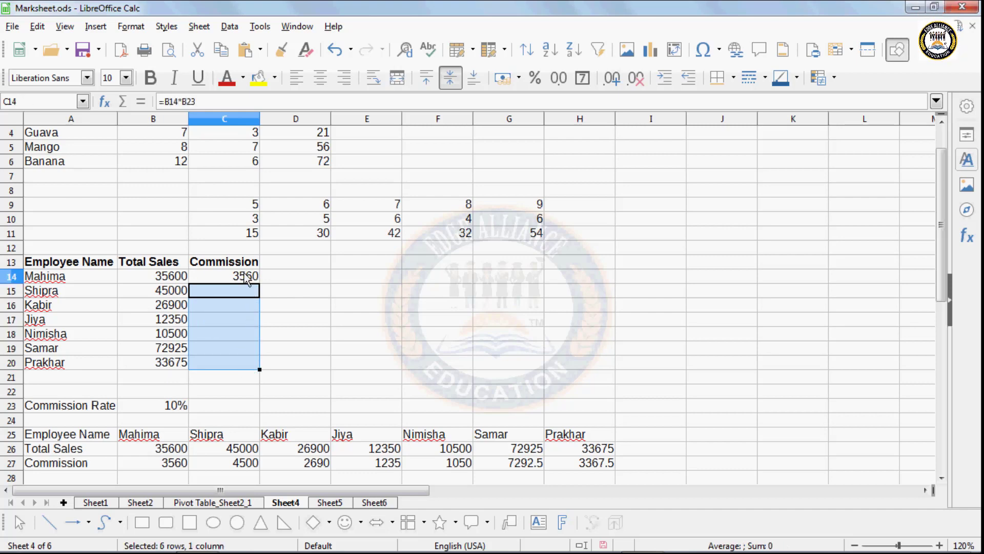
- Cycle the references in C14 to the absolute form =$B$14*$B$23 and fill the formula down to C20
{"action": "left_click", "coordinate": [200, 27]}
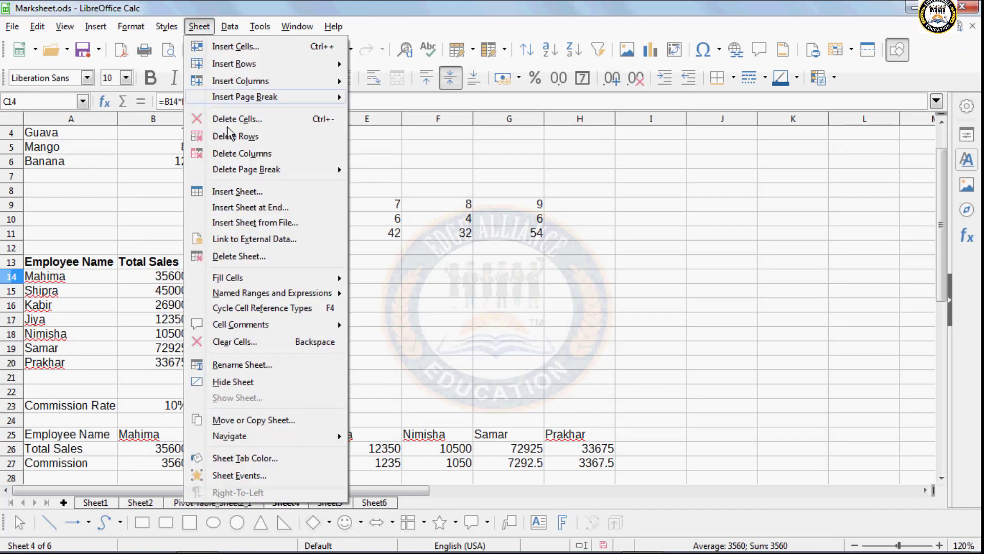
{"action": "left_click", "coordinate": [246, 308]}
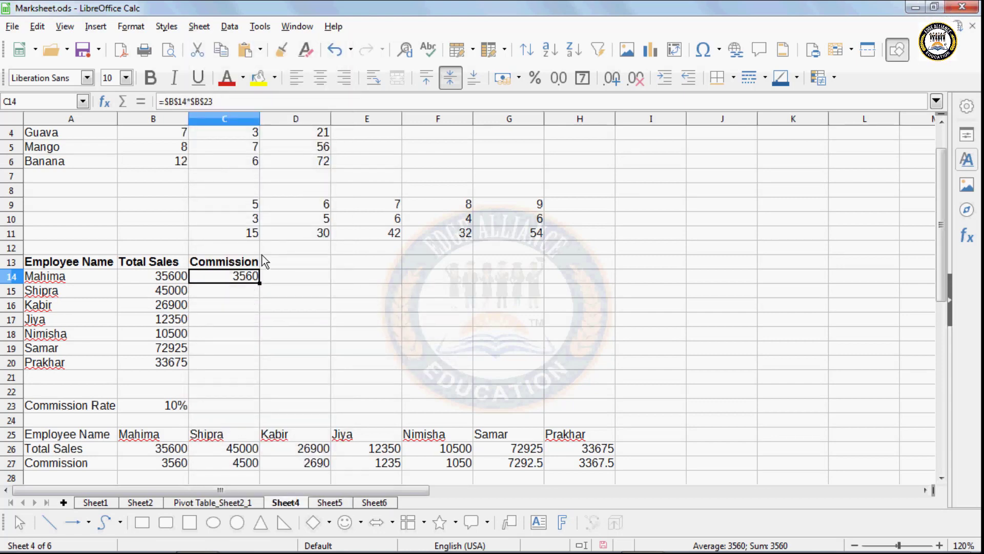
{"action": "left_click", "coordinate": [256, 286]}
{"action": "left_click", "coordinate": [254, 279]}
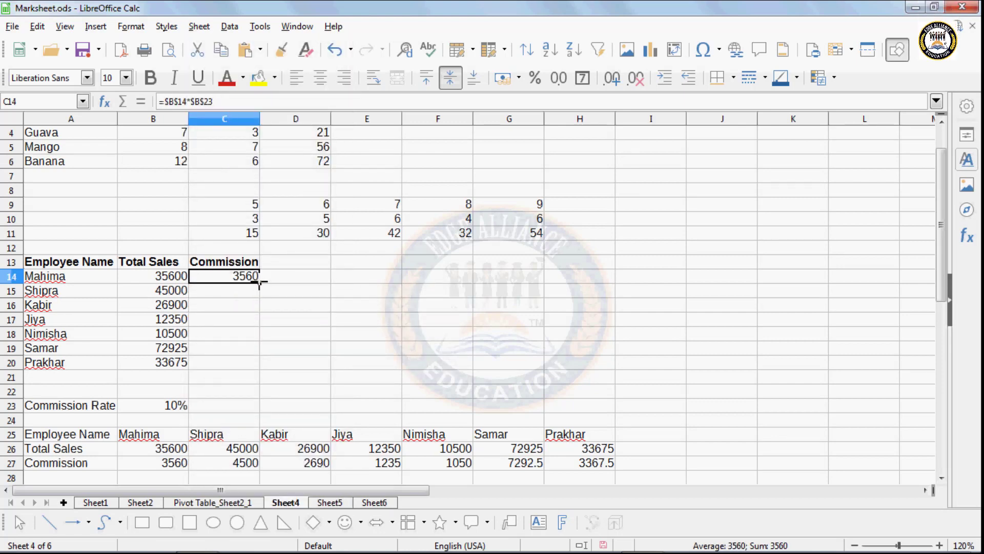
{"action": "left_click_drag", "start_coordinate": [257, 367], "coordinate": [257, 367]}
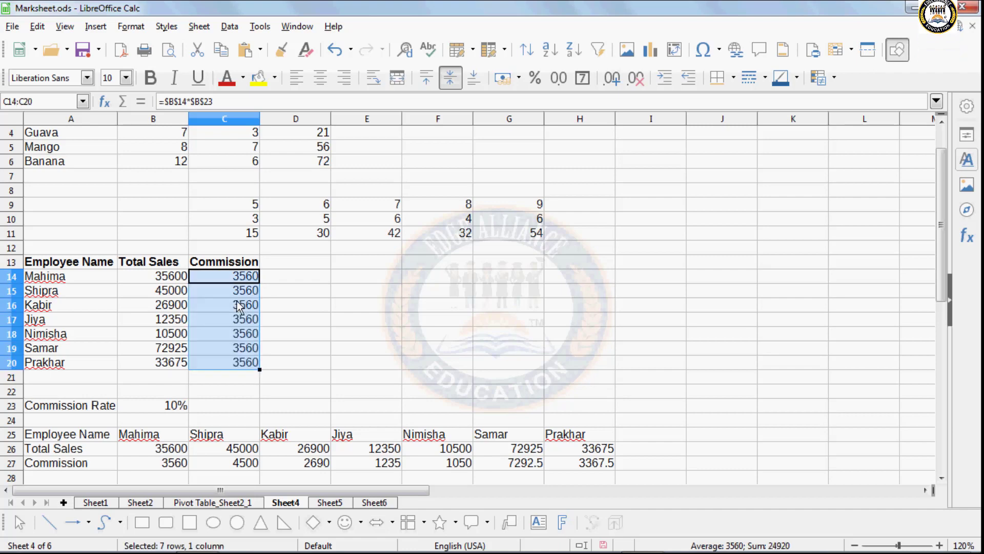
- Clear C15:C21, and undo the clearing, the absolute fill and the reference change in C14
{"action": "left_click_drag", "start_coordinate": [249, 290], "coordinate": [251, 376]}
{"action": "key", "text": "Delete"}
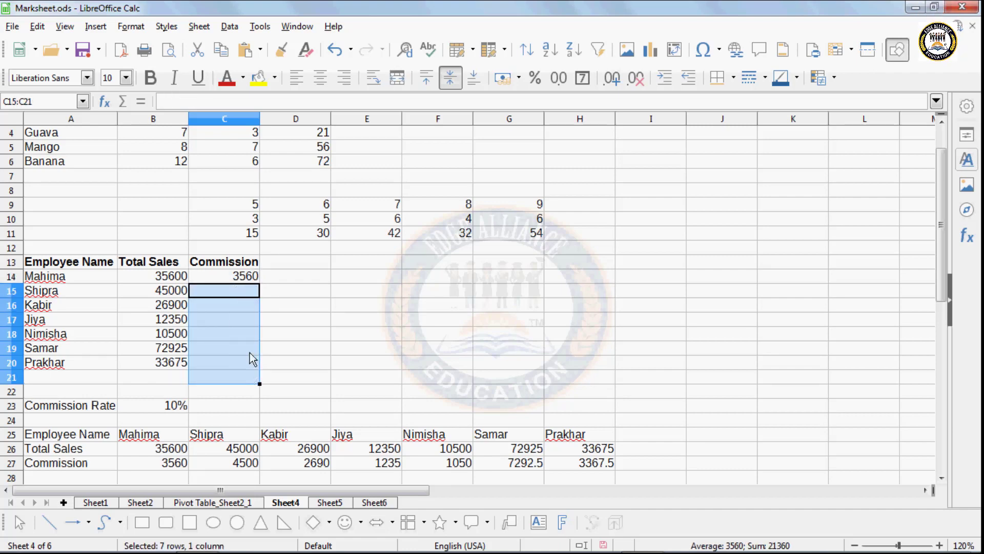
{"action": "left_click", "coordinate": [246, 277]}
{"action": "key", "text": "ctrl+z"}
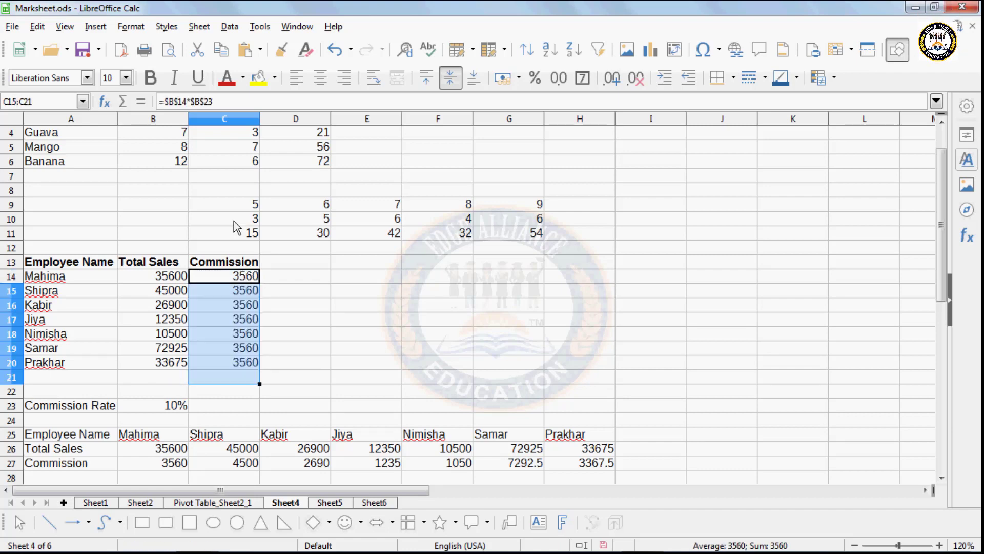
{"action": "key", "text": "ctrl+z"}
{"action": "key", "text": "ctrl+z"}
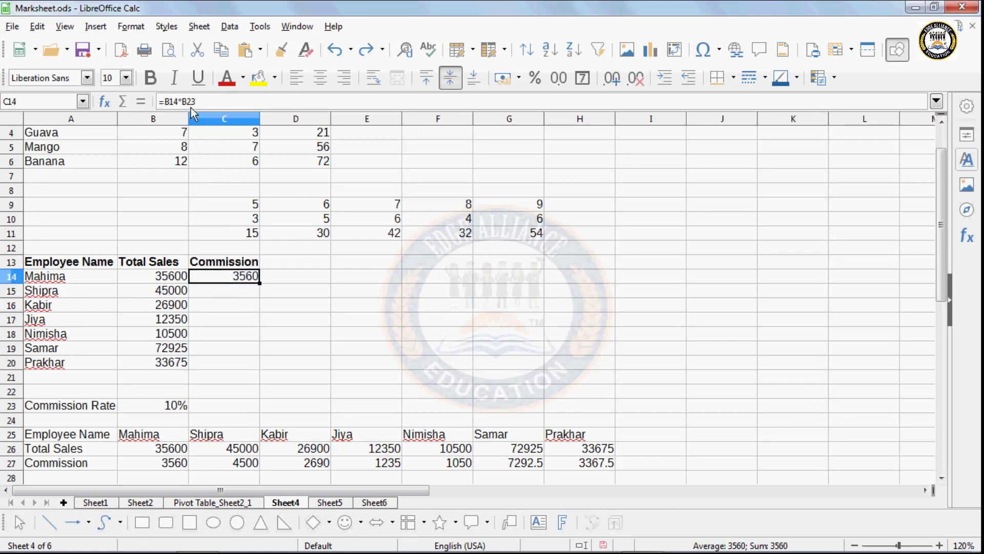
- Change the formula in C14 to the mixed reference =B14*B$23 and fill it down to C20
{"action": "left_click", "coordinate": [188, 101]}
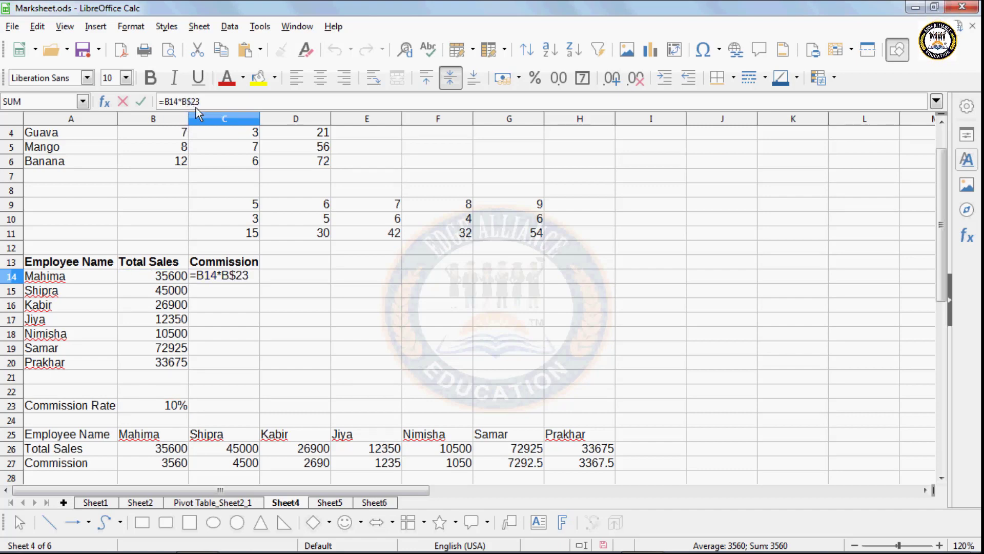
{"action": "key", "text": "Return"}
{"action": "left_click", "coordinate": [251, 276]}
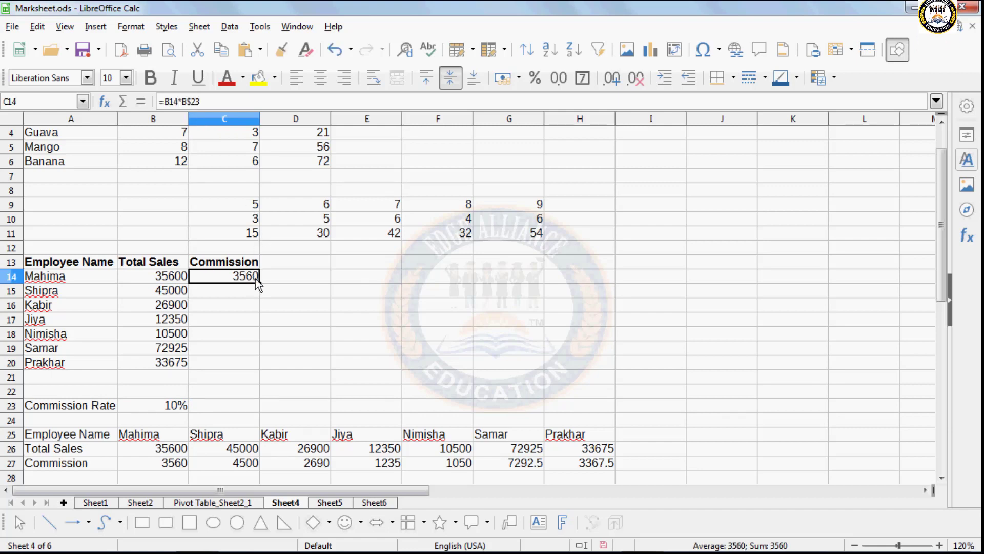
{"action": "left_click_drag", "start_coordinate": [259, 283], "coordinate": [258, 330]}
{"action": "left_click_drag", "start_coordinate": [260, 365], "coordinate": [260, 365]}
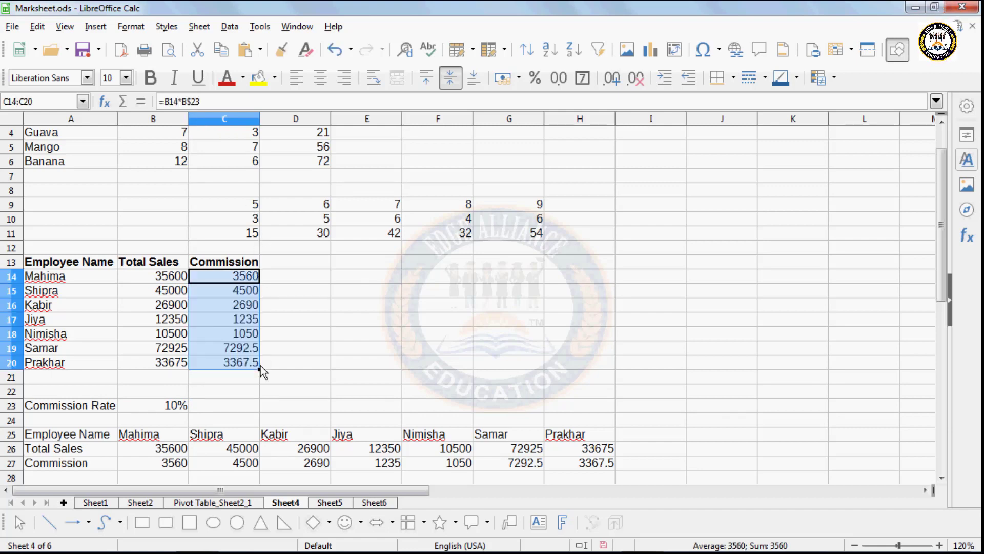
- Examine the mixed-reference formulas in the Commission column, along with the Total Sales cells and the rate cell B23 they use
{"action": "left_click", "coordinate": [247, 333]}
{"action": "left_click", "coordinate": [242, 305]}
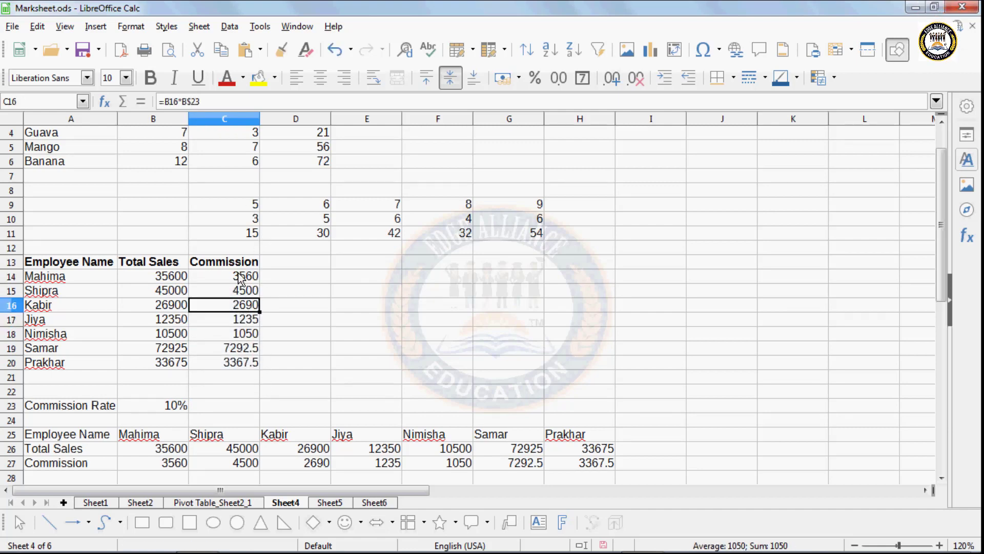
{"action": "left_click", "coordinate": [251, 290]}
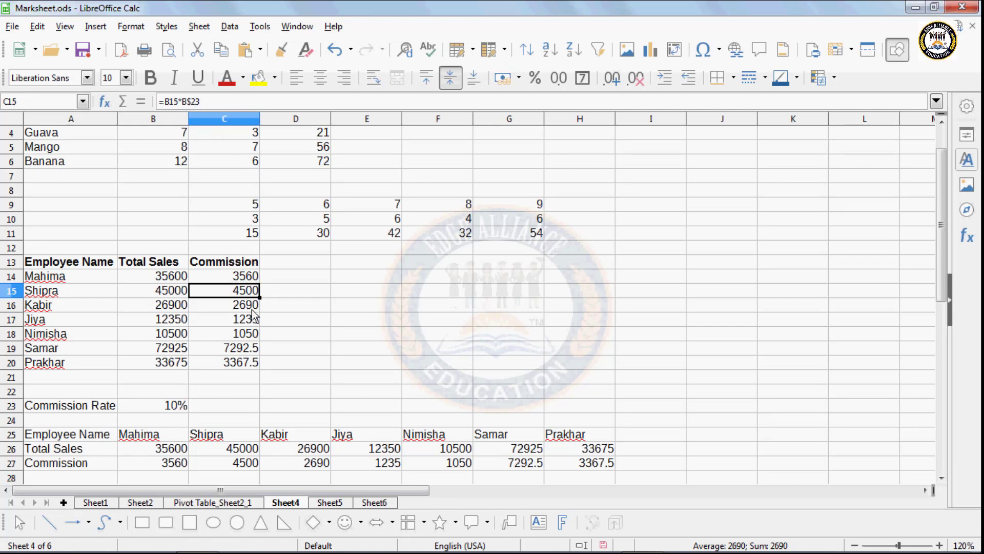
{"action": "left_click", "coordinate": [248, 335]}
{"action": "left_click", "coordinate": [243, 349]}
{"action": "left_click", "coordinate": [167, 405]}
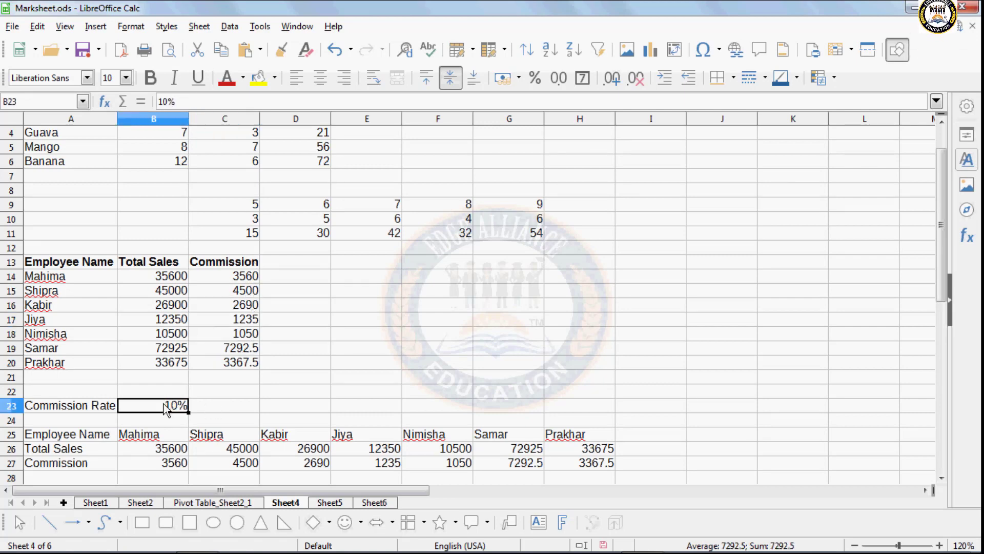
{"action": "left_click", "coordinate": [158, 295]}
{"action": "left_click", "coordinate": [159, 319]}
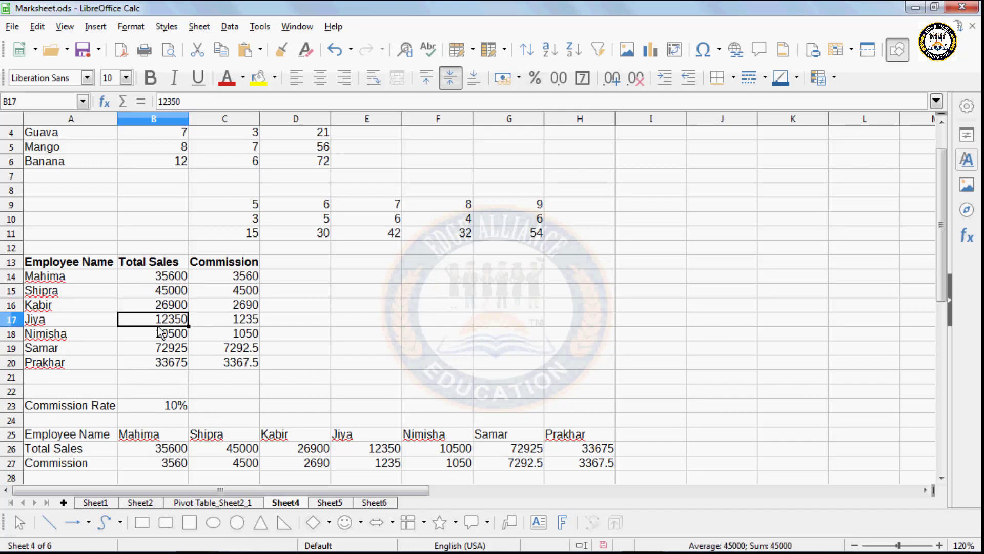
{"action": "left_click", "coordinate": [160, 334]}
{"action": "left_click", "coordinate": [161, 363]}
{"action": "left_click", "coordinate": [220, 334]}
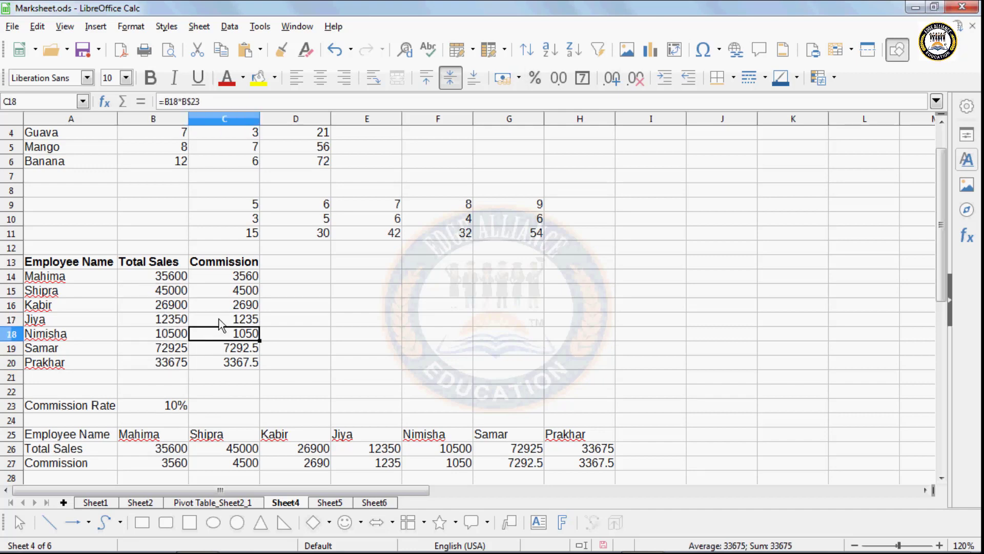
{"action": "left_click", "coordinate": [215, 290]}
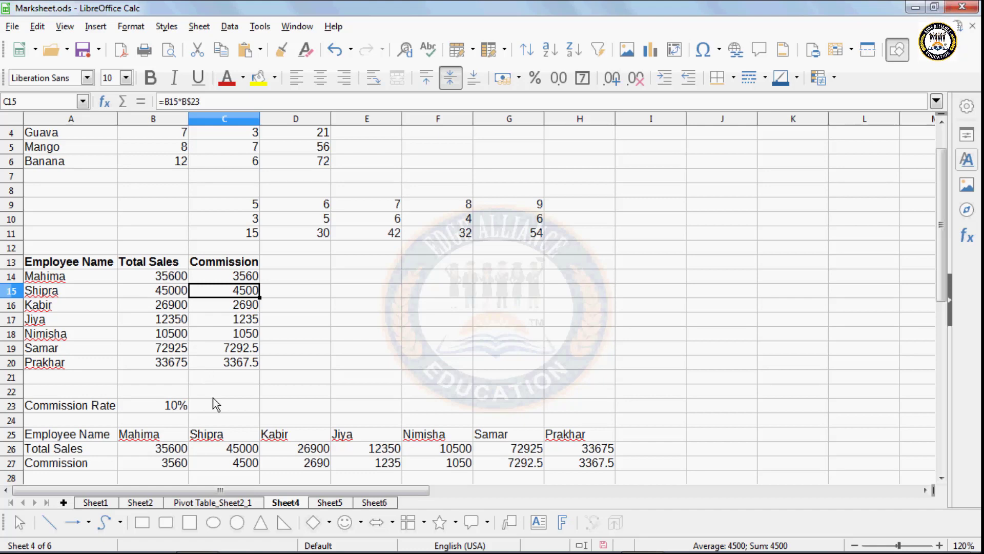
{"action": "scroll", "coordinate": [214, 405], "scroll_direction": "down", "scroll_amount": 3}
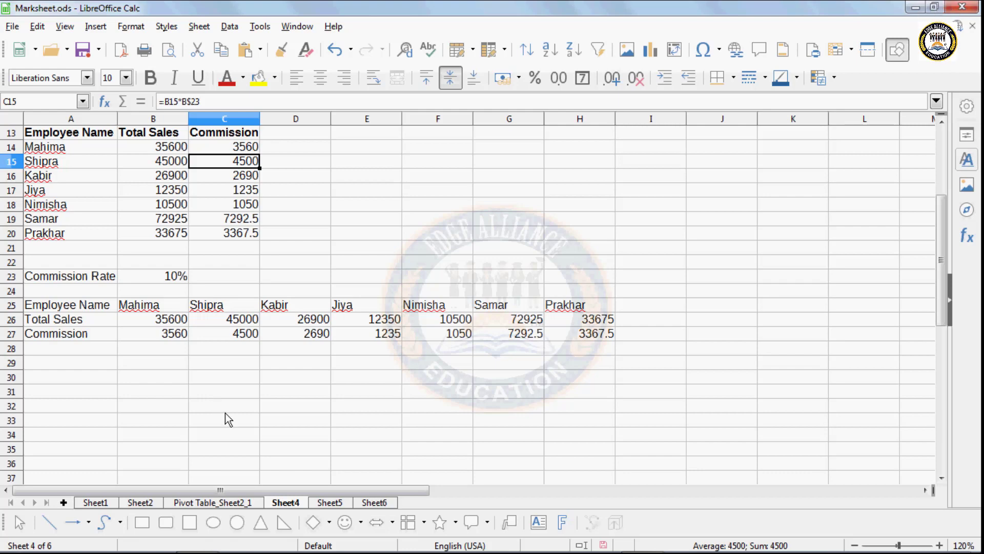
{"action": "left_click", "coordinate": [247, 382]}
{"action": "left_click", "coordinate": [199, 26]}
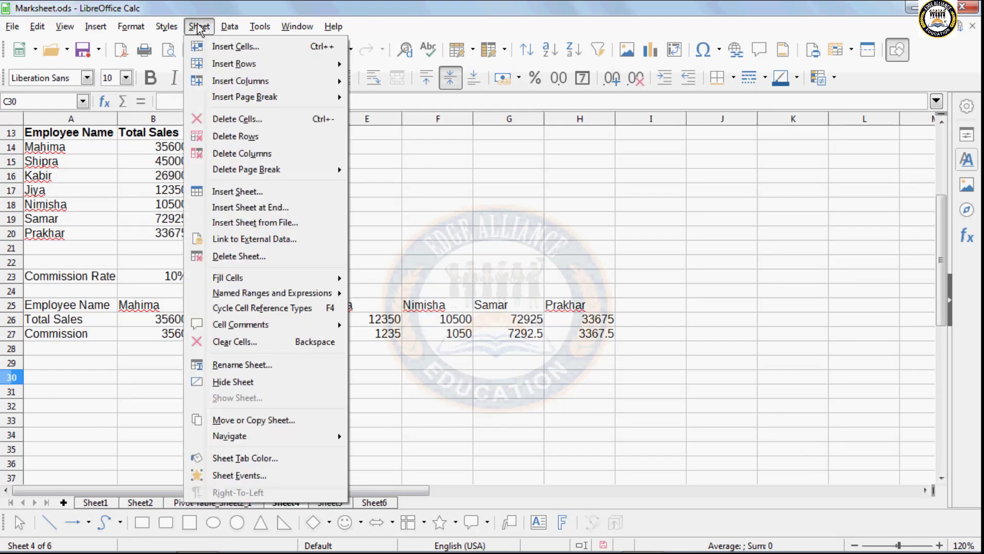
{"action": "left_click", "coordinate": [121, 261]}
- Insert the comment "higher" on cell C6, a mark in the Hindi column of Sheet1
{"action": "left_click", "coordinate": [97, 502]}
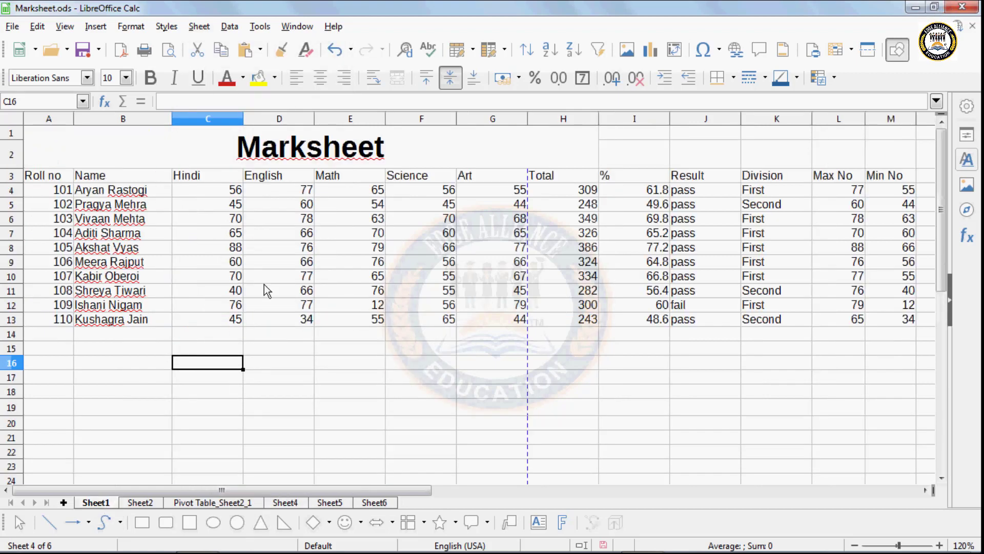
{"action": "left_click", "coordinate": [200, 220]}
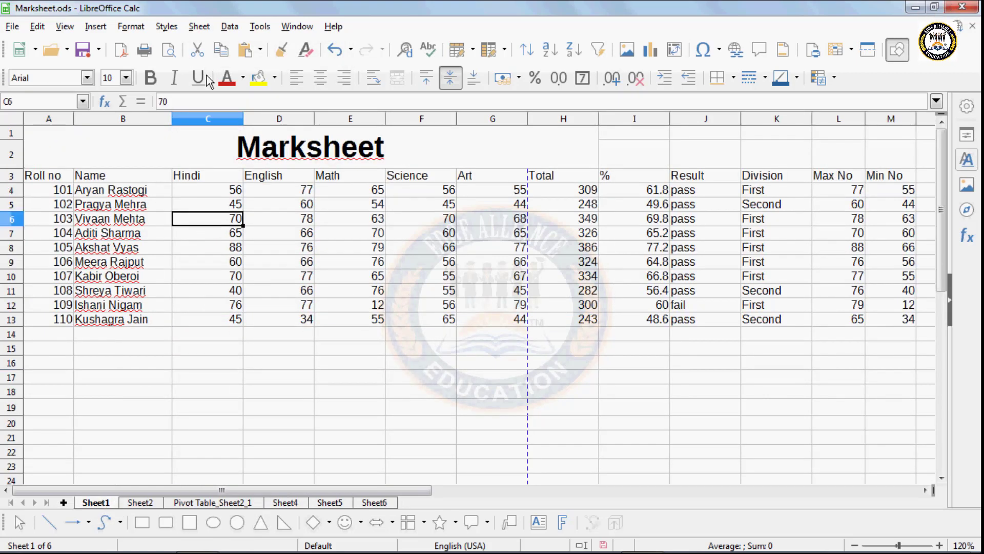
{"action": "left_click", "coordinate": [210, 28]}
{"action": "mouse_move", "coordinate": [249, 331]}
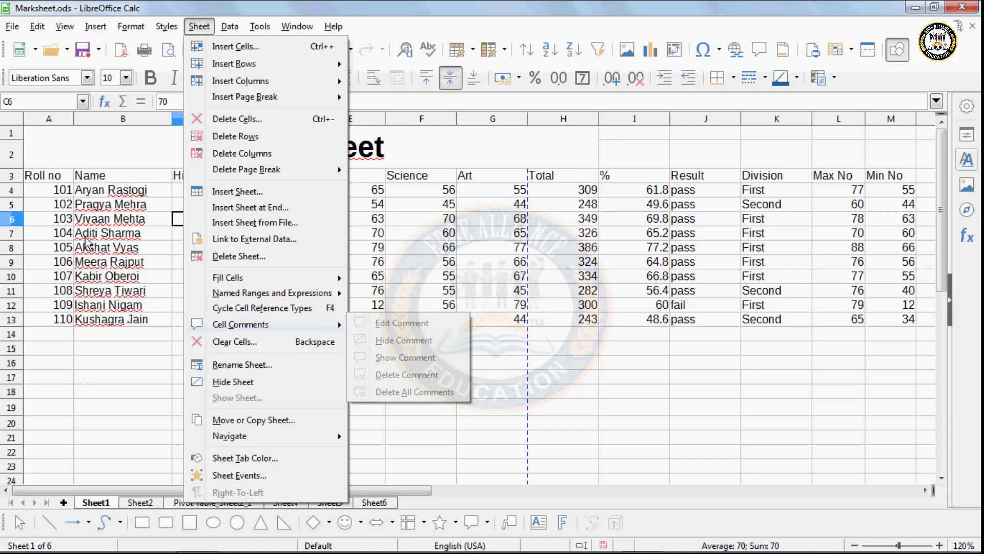
{"action": "left_click", "coordinate": [177, 222]}
{"action": "left_click", "coordinate": [95, 26]}
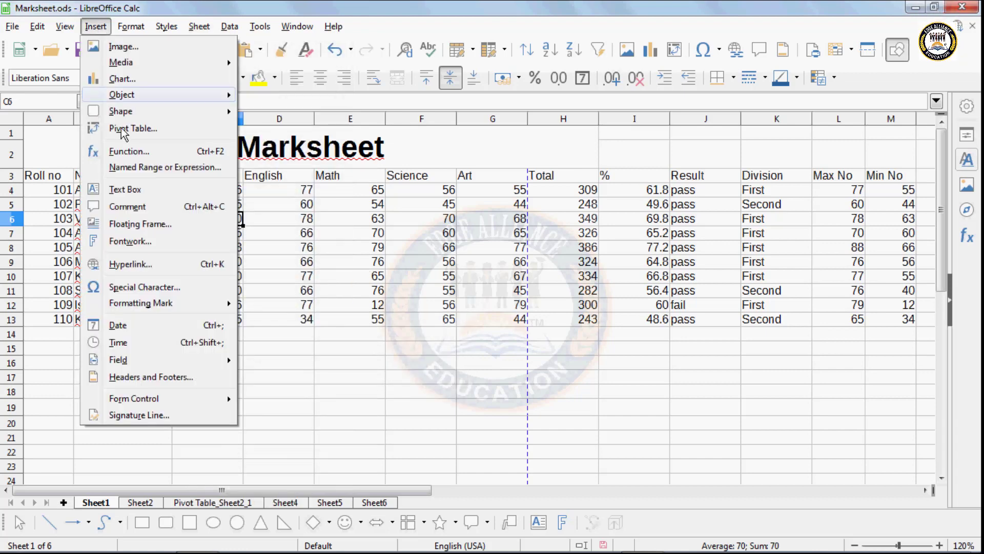
{"action": "left_click", "coordinate": [149, 207]}
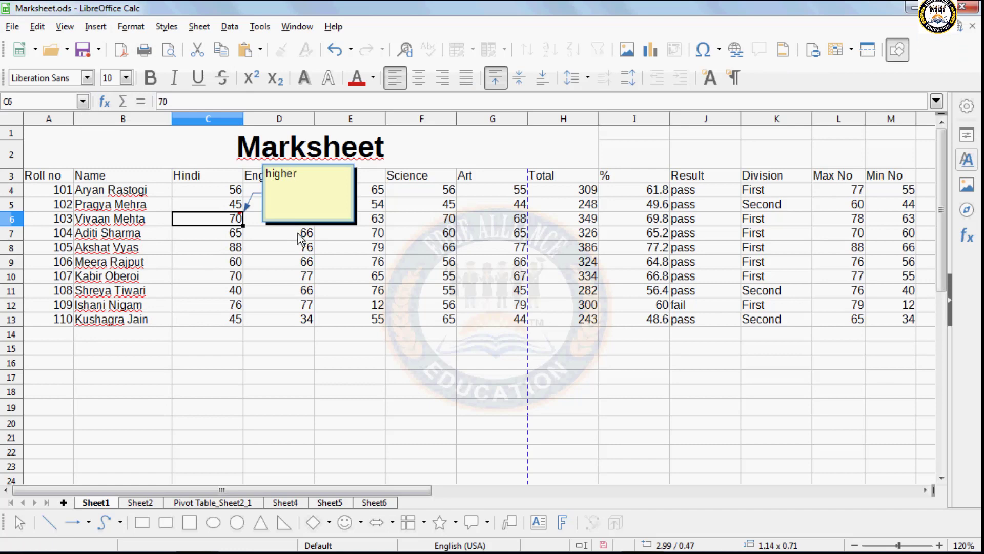
- Open the comment on cell C6 for editing and leave it without changing its text
{"action": "left_click", "coordinate": [198, 27]}
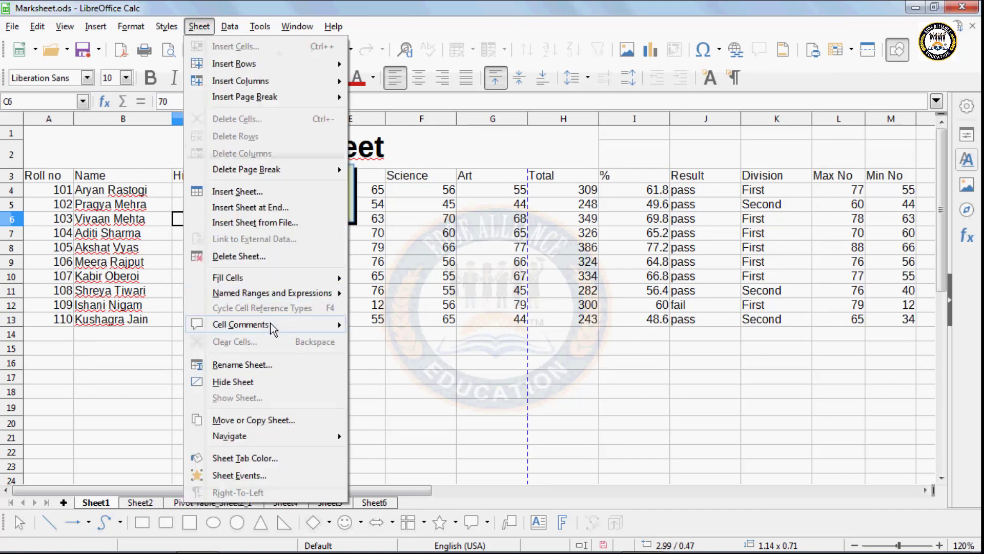
{"action": "mouse_move", "coordinate": [272, 326]}
{"action": "left_click", "coordinate": [373, 333]}
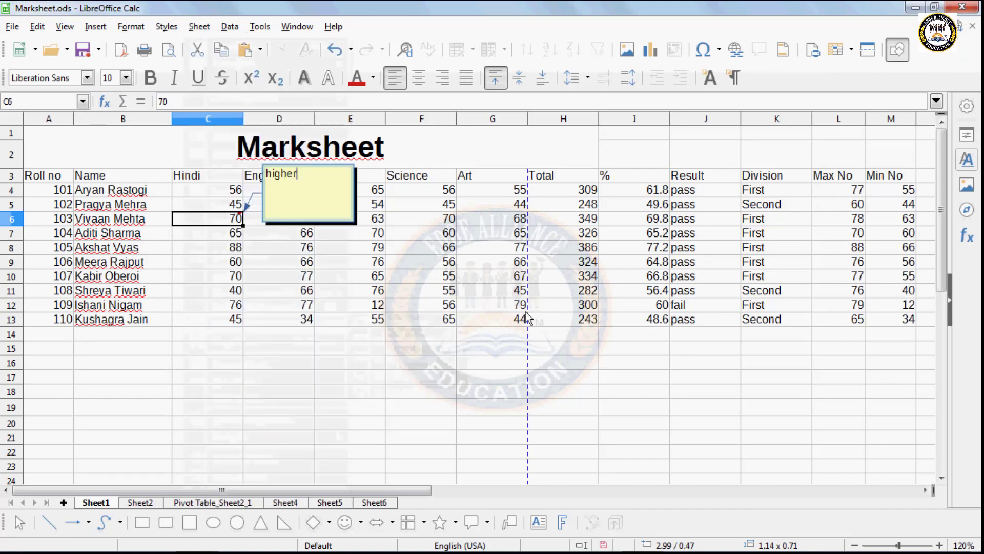
{"action": "left_click", "coordinate": [203, 217]}
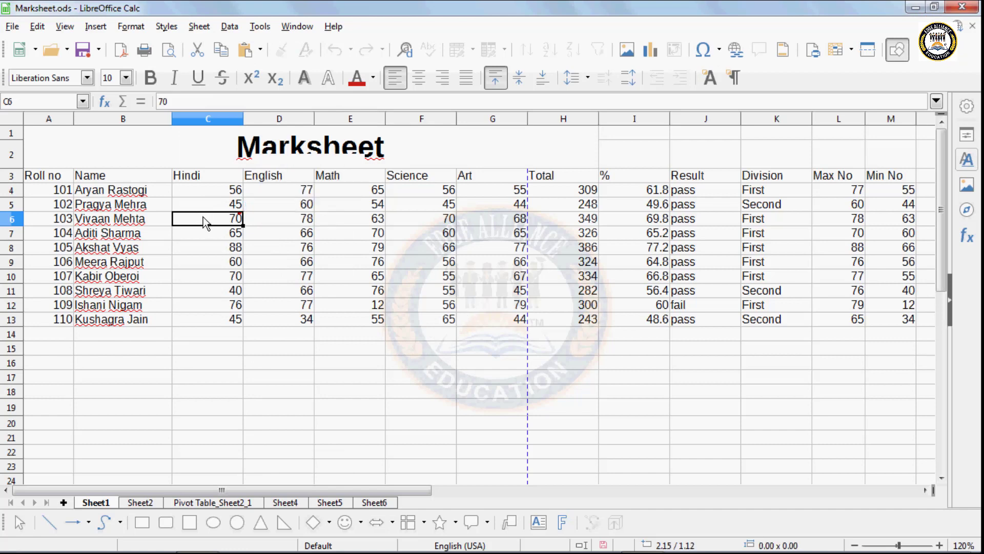
- Set the comment on cell C6 to stay shown on the sheet
{"action": "left_click", "coordinate": [201, 27]}
{"action": "mouse_move", "coordinate": [273, 323]}
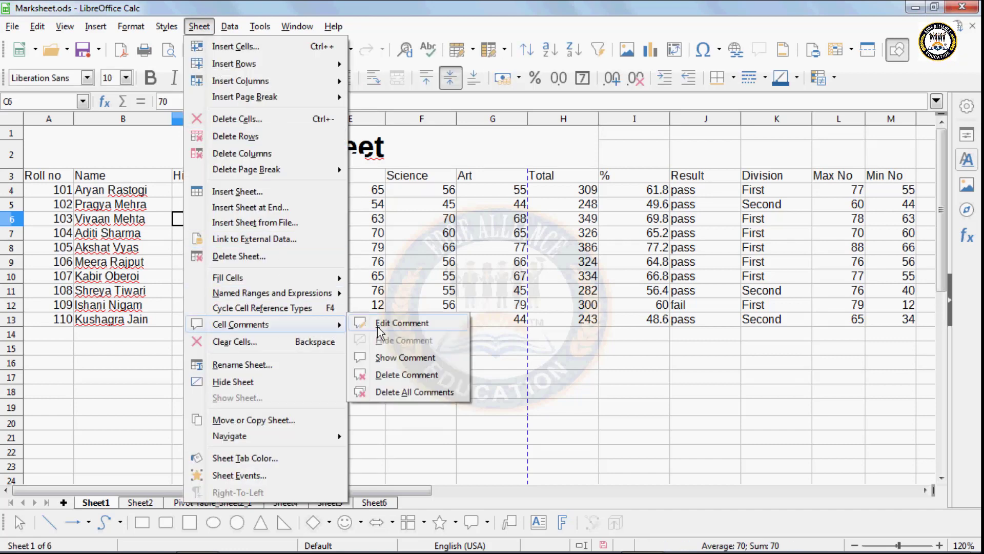
{"action": "left_click", "coordinate": [402, 358]}
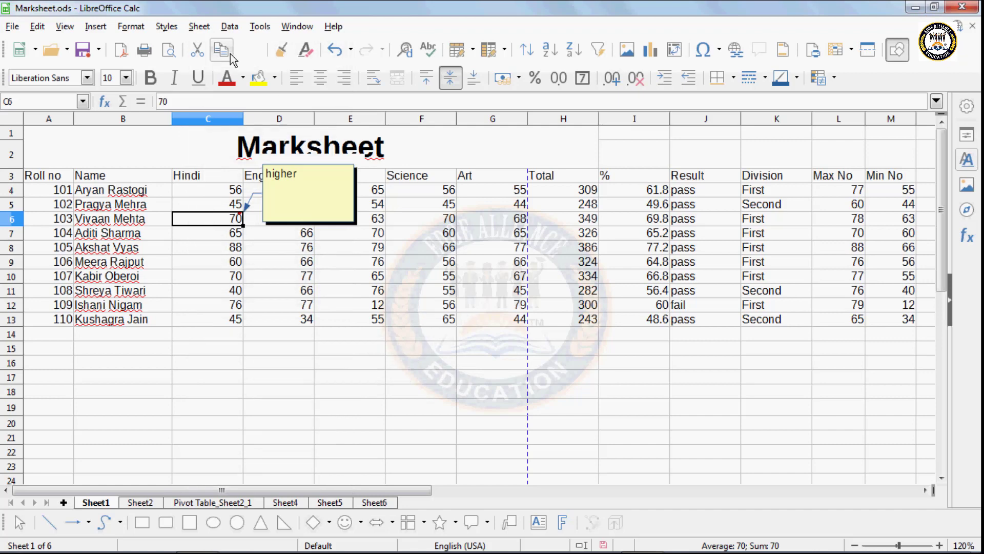
- Edit the comment on cell C6 to read "Higher number"
{"action": "left_click", "coordinate": [199, 26]}
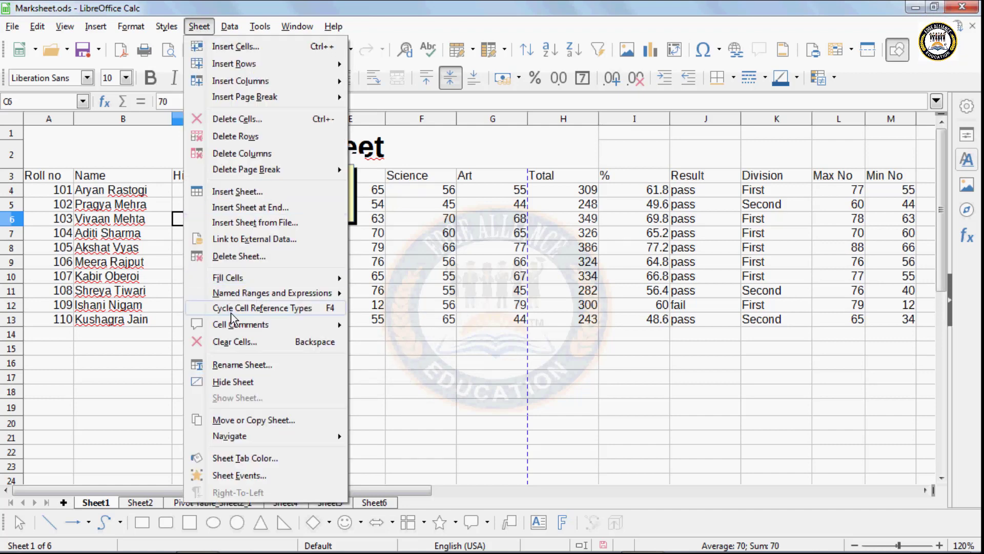
{"action": "mouse_move", "coordinate": [320, 326]}
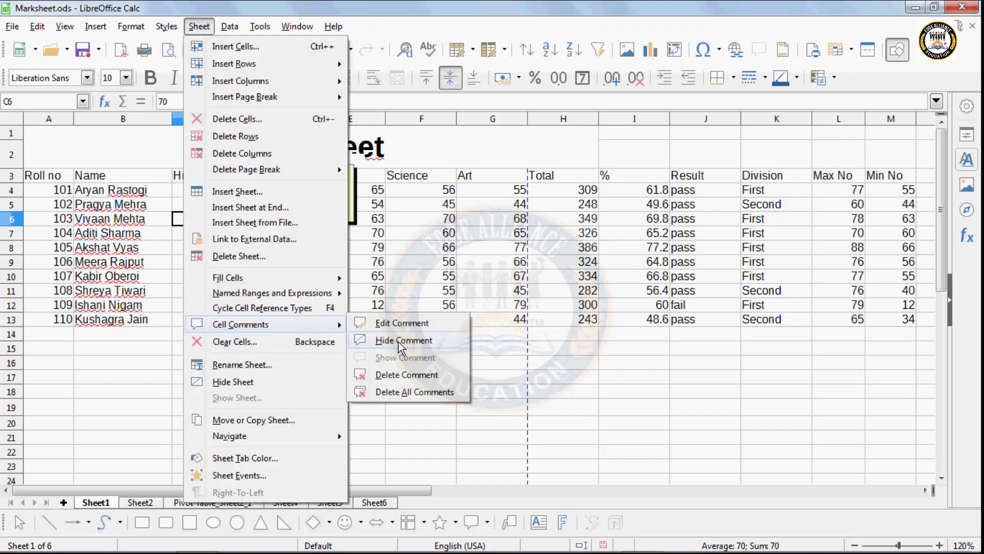
{"action": "left_click", "coordinate": [403, 323]}
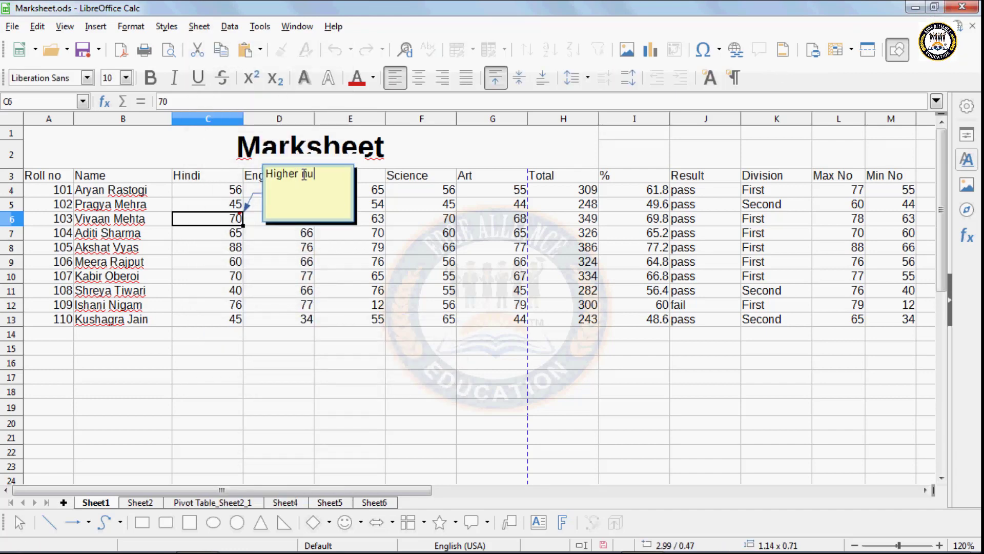
{"action": "type", "text": "number"}
{"action": "left_click", "coordinate": [245, 232]}
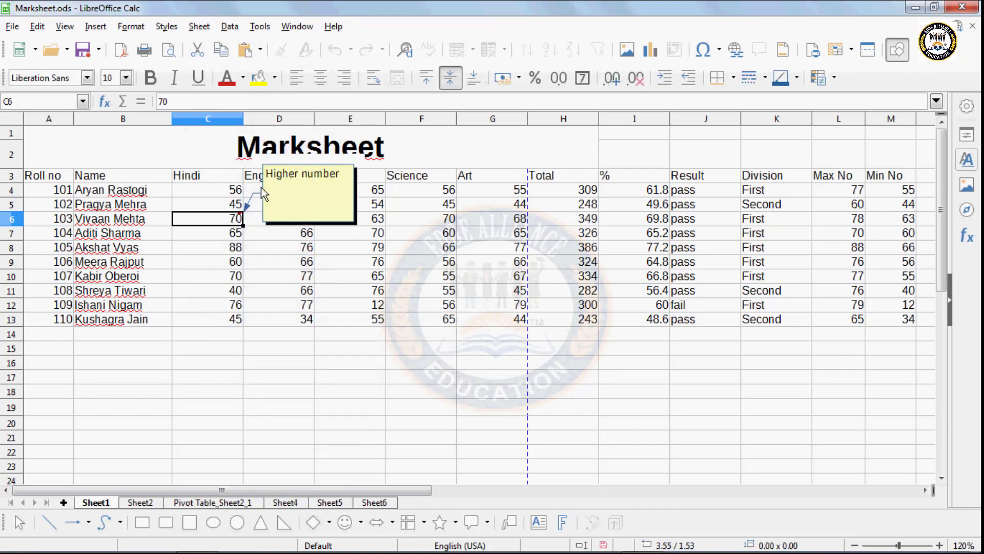
- Delete the comment from cell C6 in the Hindi column
{"action": "left_click", "coordinate": [237, 219]}
{"action": "left_click", "coordinate": [199, 26]}
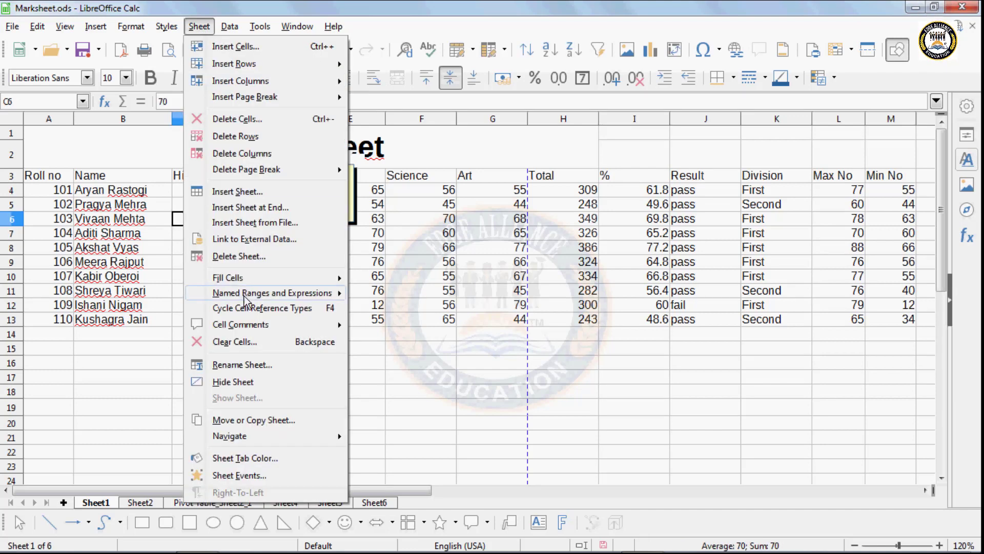
{"action": "mouse_move", "coordinate": [252, 324]}
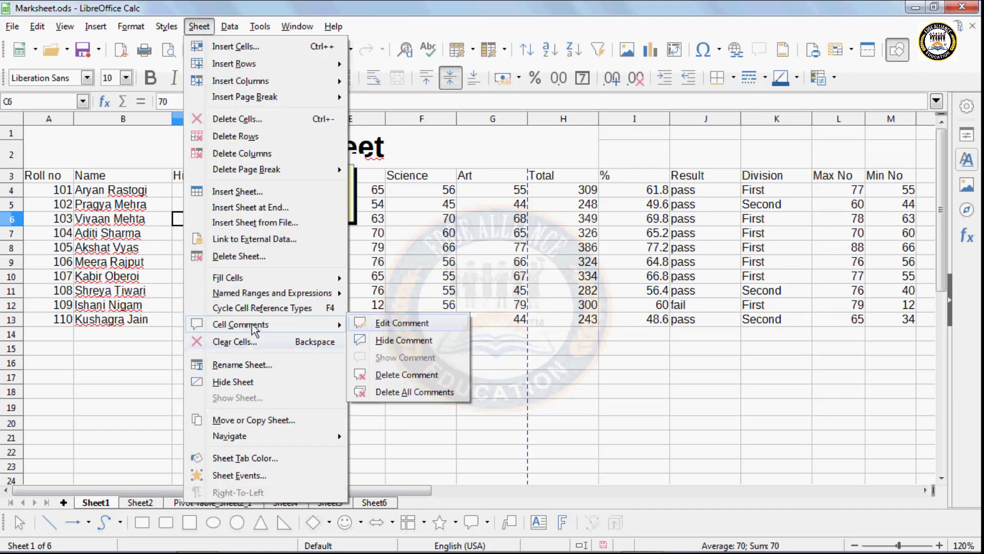
{"action": "left_click", "coordinate": [385, 376]}
{"action": "left_click", "coordinate": [349, 347]}
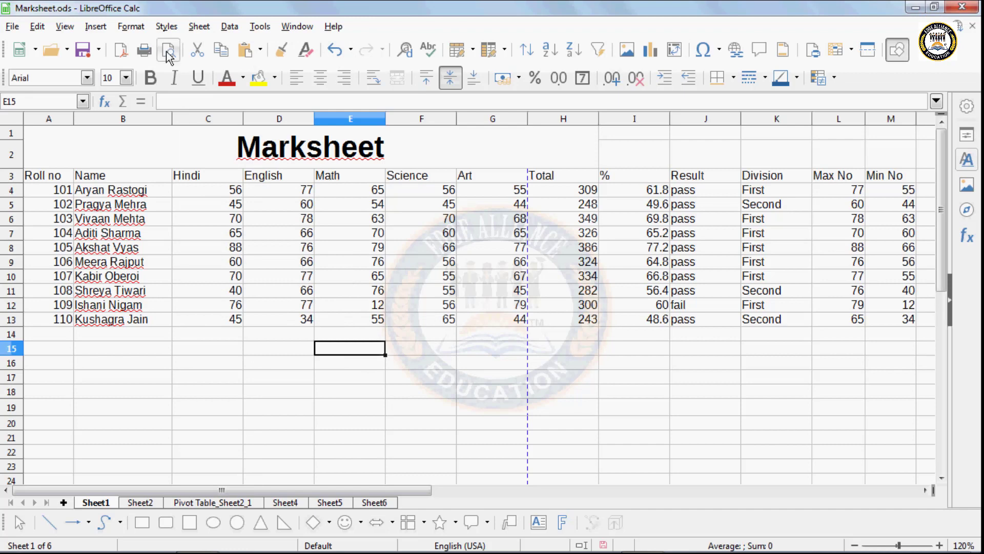
- Review the content types that can be cleared from cells E11:F14, and cancel without clearing anything
{"action": "left_click", "coordinate": [199, 26]}
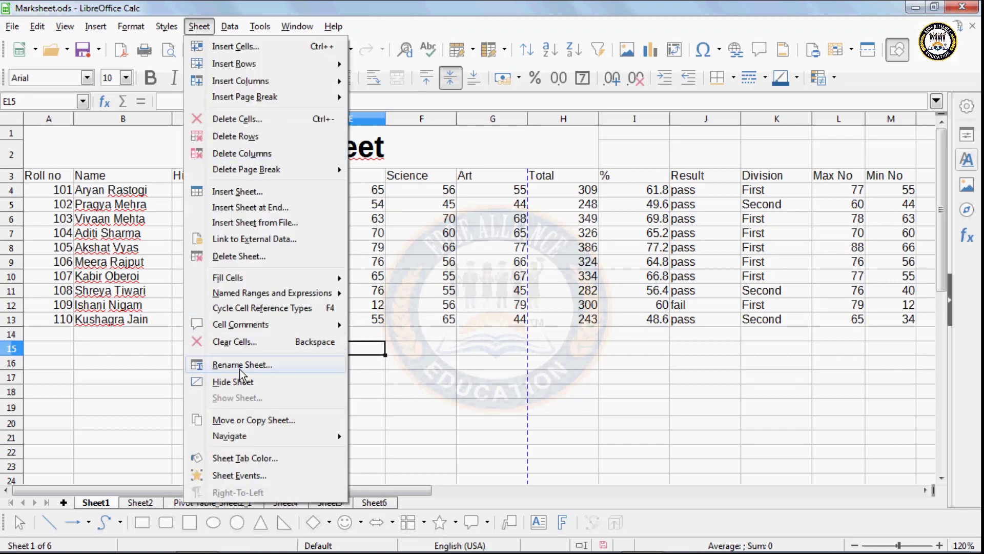
{"action": "left_click", "coordinate": [377, 297]}
{"action": "left_click_drag", "start_coordinate": [377, 296], "coordinate": [425, 333]}
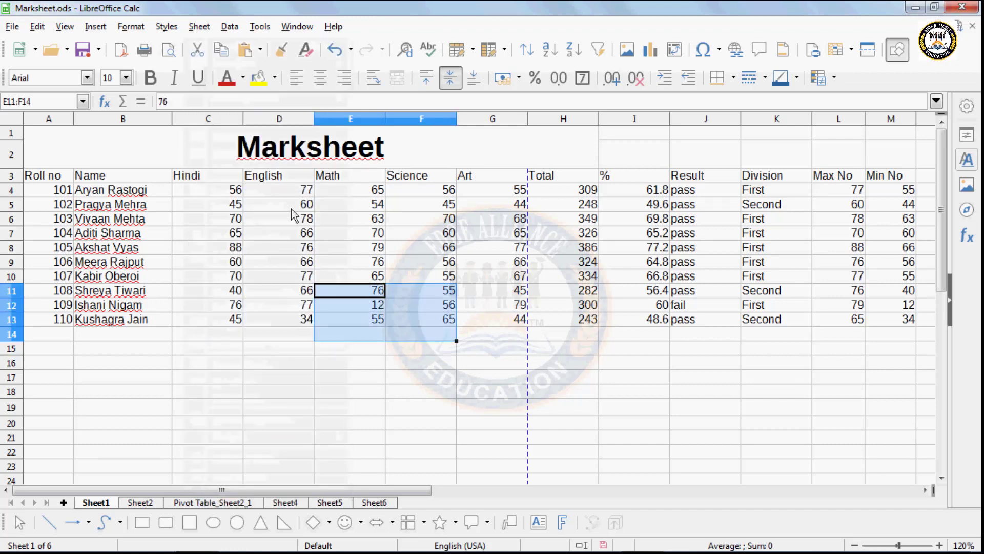
{"action": "left_click", "coordinate": [199, 26]}
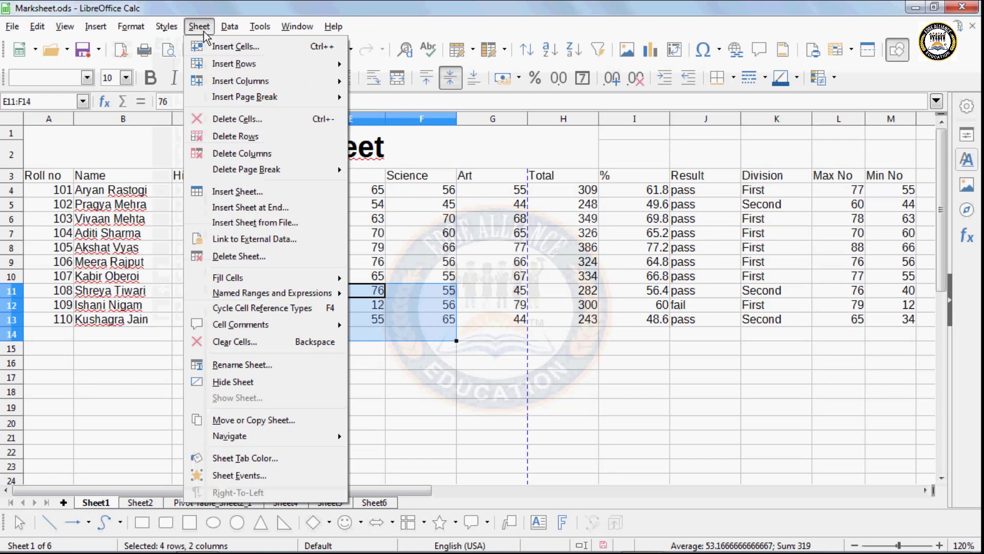
{"action": "left_click", "coordinate": [236, 341]}
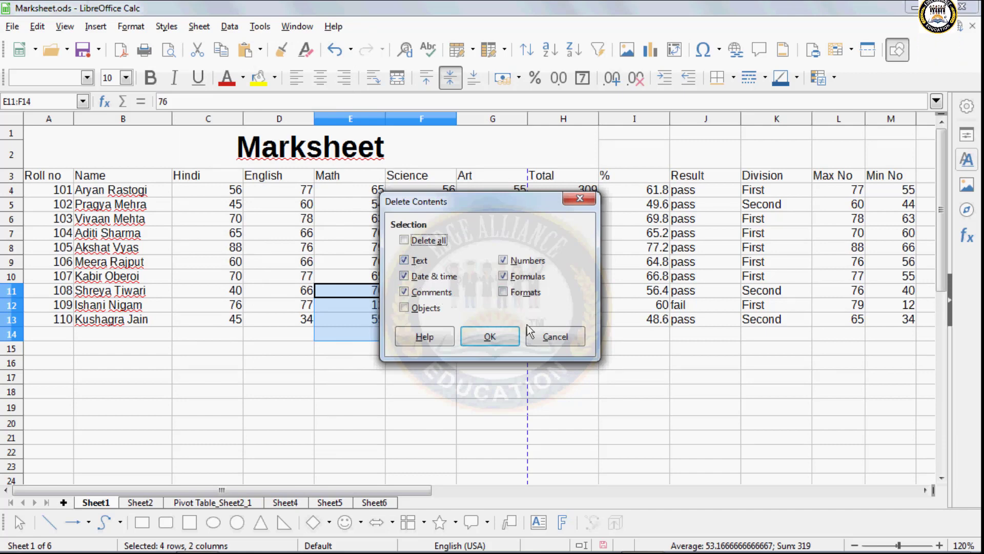
{"action": "left_click", "coordinate": [555, 336]}
{"action": "left_click", "coordinate": [302, 341]}
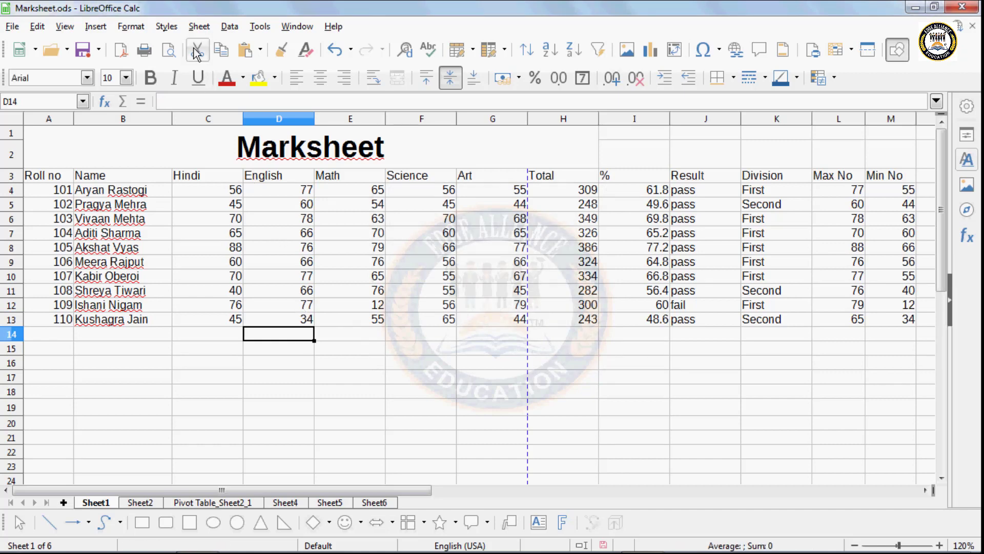
- Rename Sheet1 as "book 1"
{"action": "left_click", "coordinate": [230, 28]}
{"action": "mouse_move", "coordinate": [199, 26]}
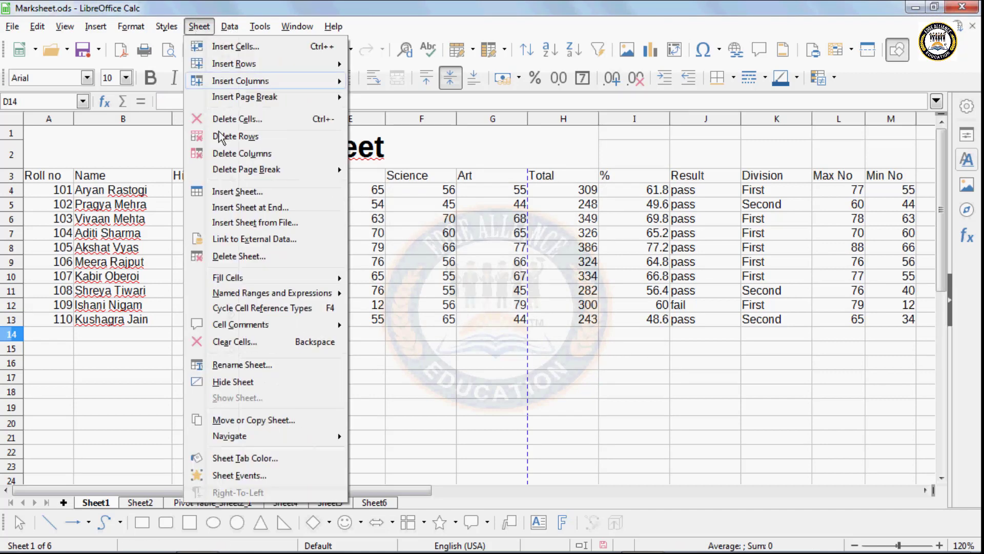
{"action": "left_click", "coordinate": [248, 364]}
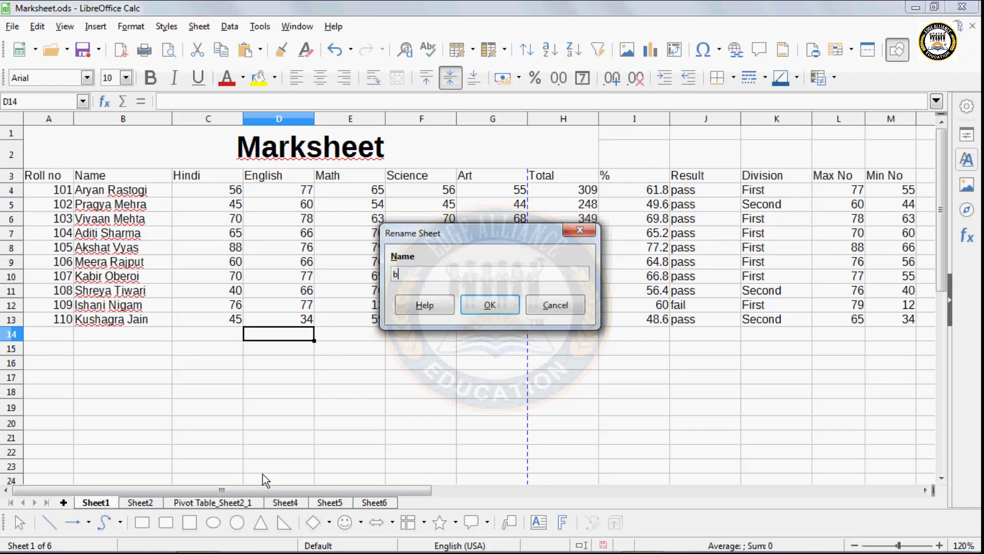
{"action": "type", "text": "1"}
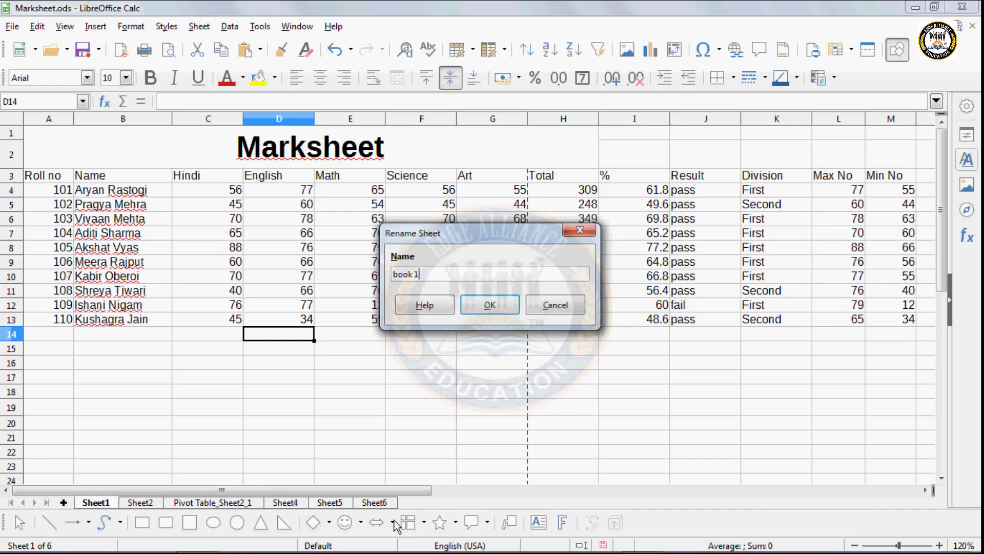
{"action": "left_click", "coordinate": [489, 306]}
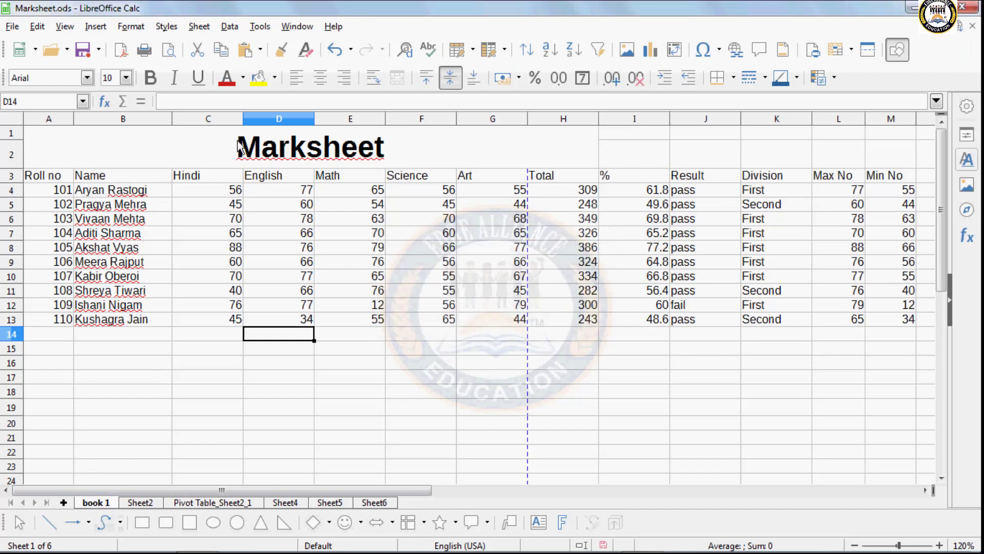
- Hide the book 1 sheet and show it again from the list of hidden sheets
{"action": "left_click", "coordinate": [207, 29]}
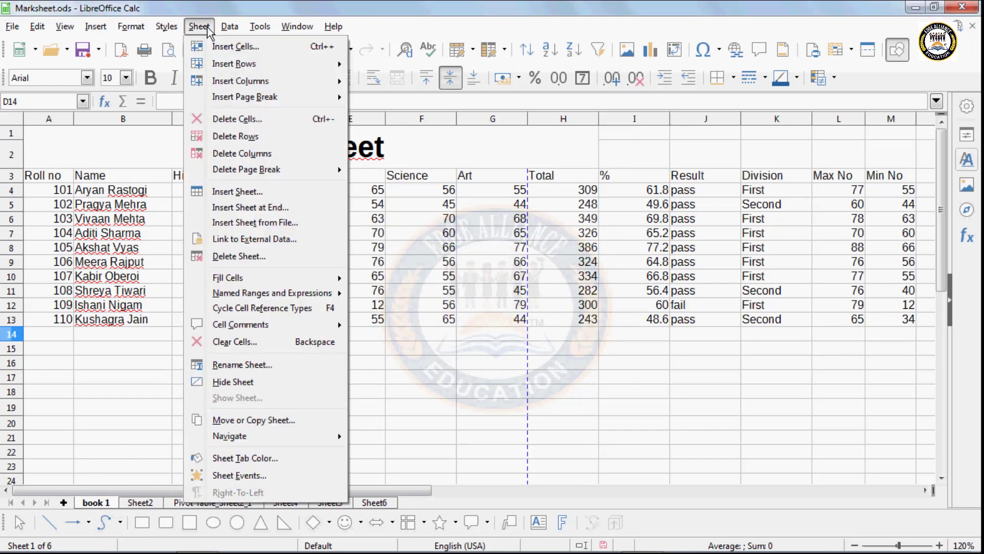
{"action": "left_click", "coordinate": [248, 384]}
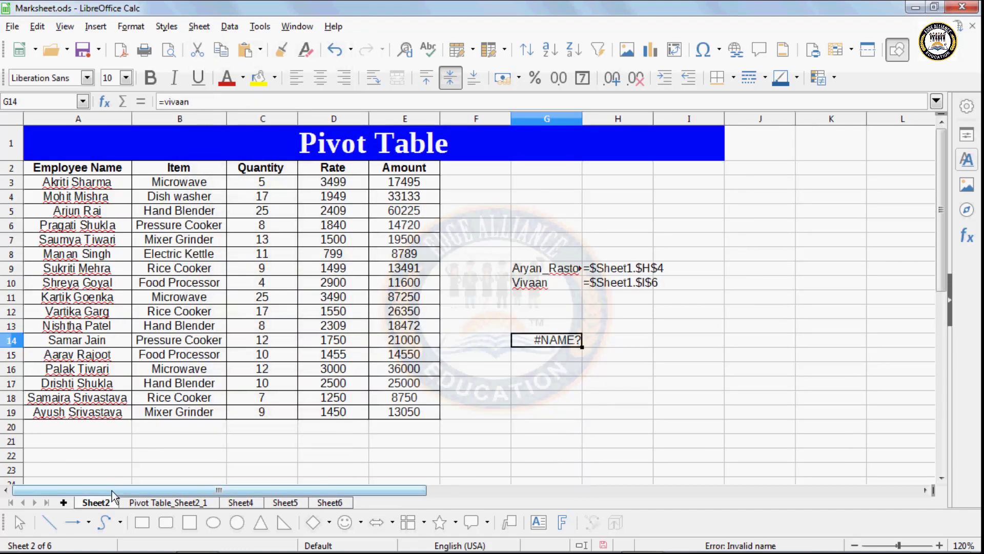
{"action": "left_click", "coordinate": [199, 26]}
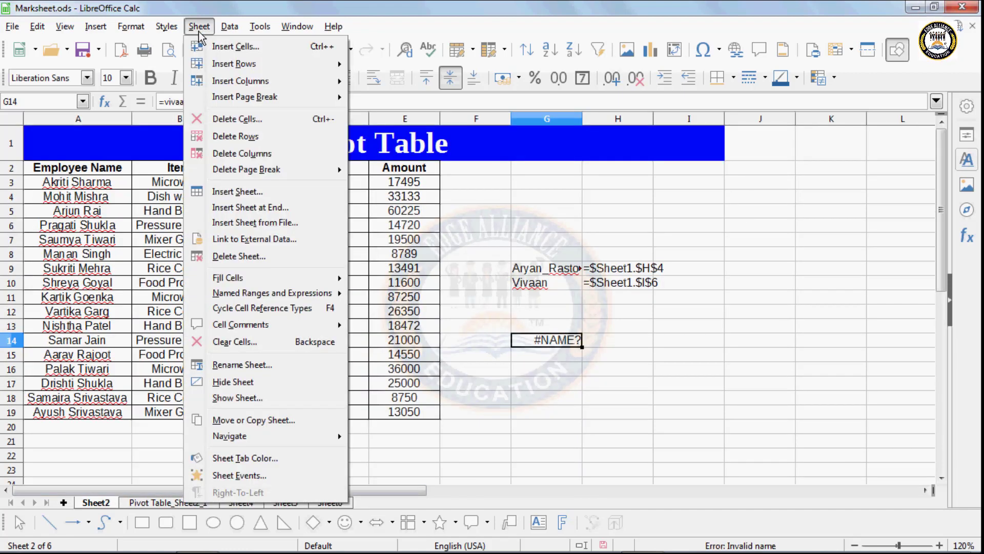
{"action": "left_click", "coordinate": [245, 398]}
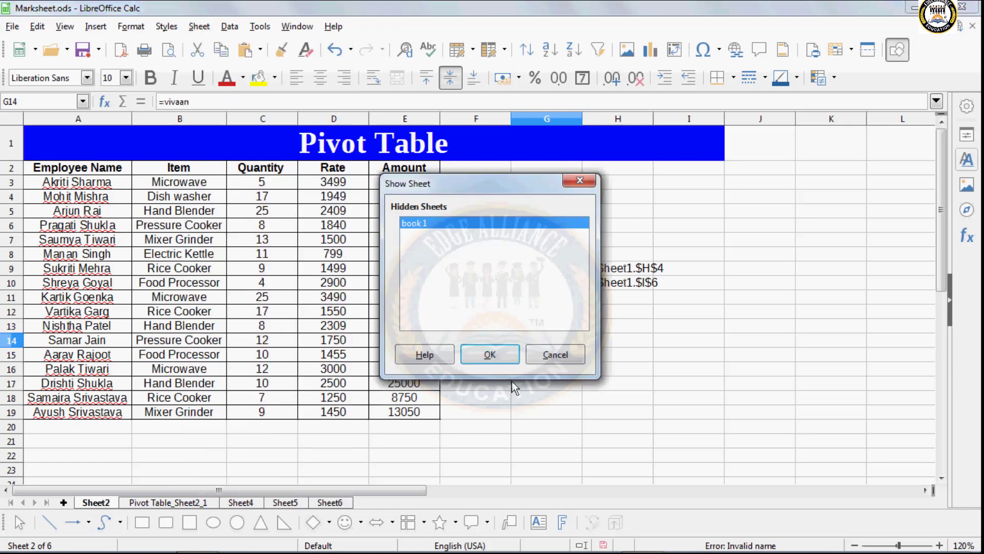
{"action": "left_click", "coordinate": [491, 355]}
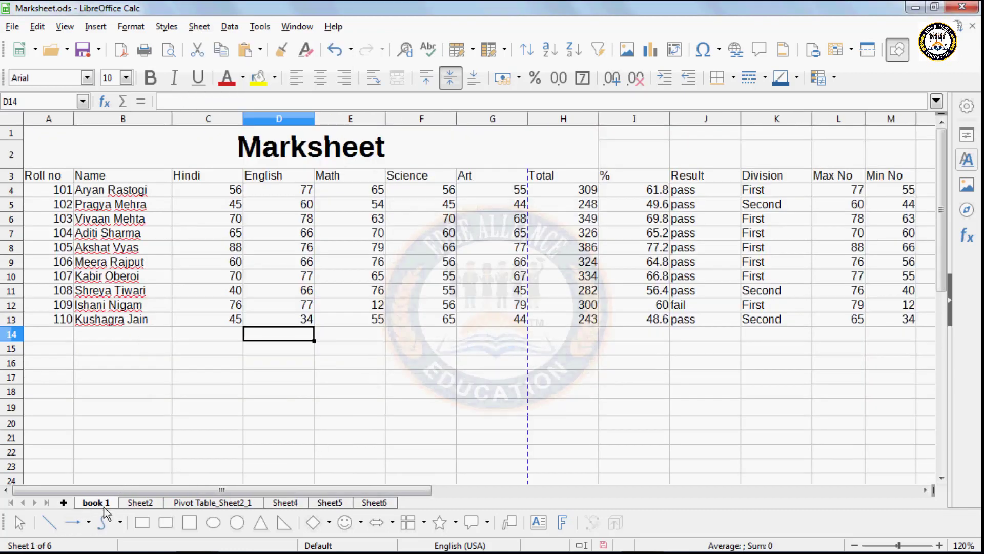
- Move the book 1 sheet to the end position in the current document and undo the move
{"action": "left_click", "coordinate": [199, 26]}
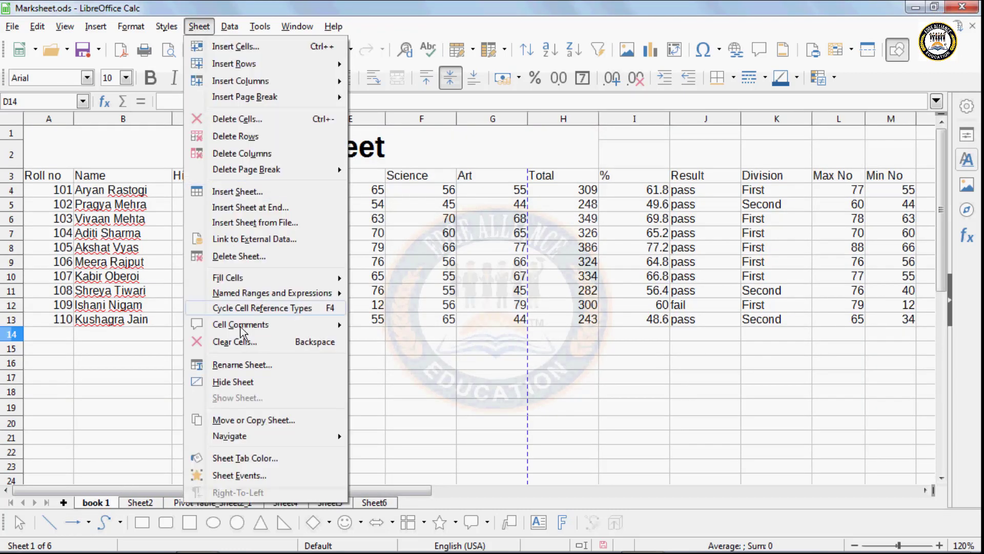
{"action": "left_click", "coordinate": [252, 421]}
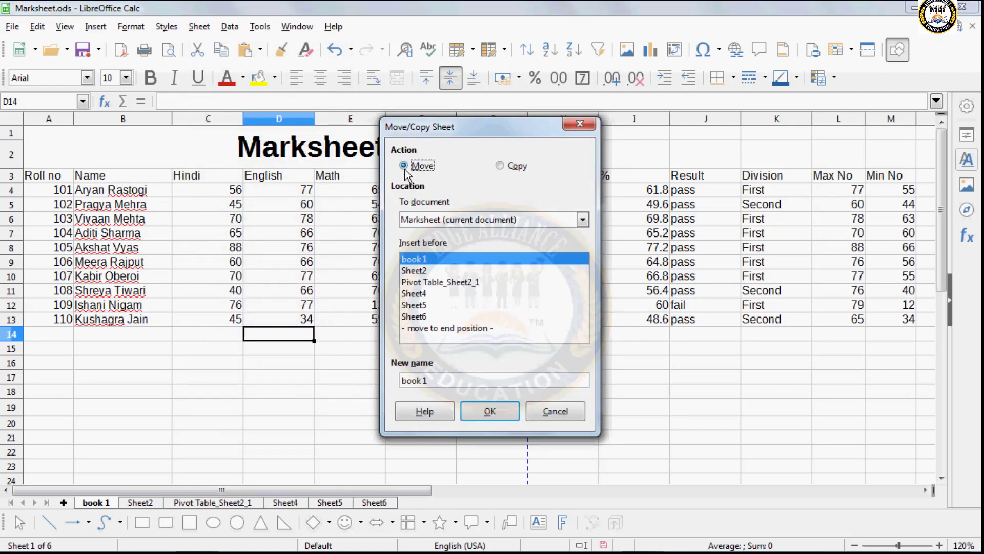
{"action": "left_click", "coordinate": [439, 328]}
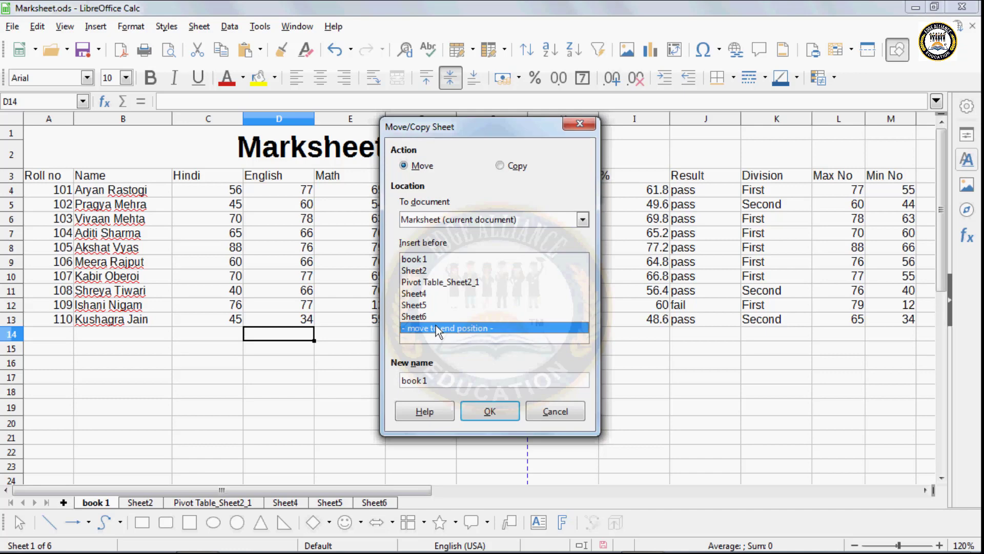
{"action": "left_click", "coordinate": [483, 414]}
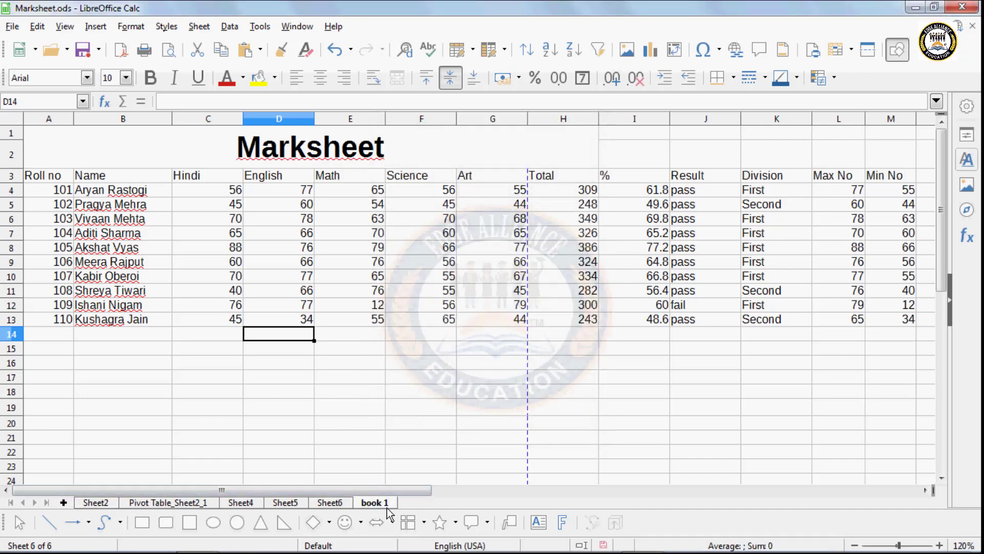
{"action": "key", "text": "ctrl+z"}
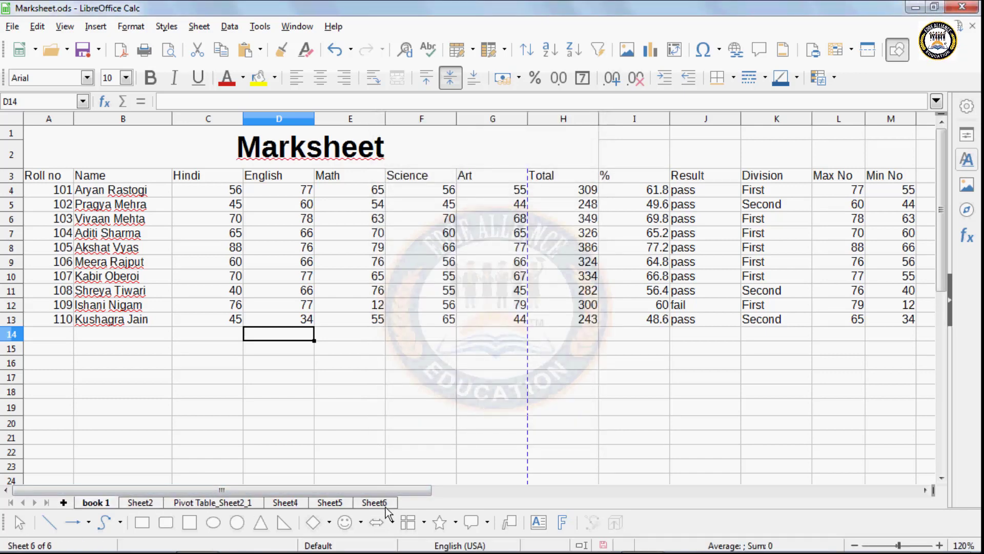
- Copy the book 1 sheet to the end position in the current document, keeping the suggested name
{"action": "left_click", "coordinate": [195, 27]}
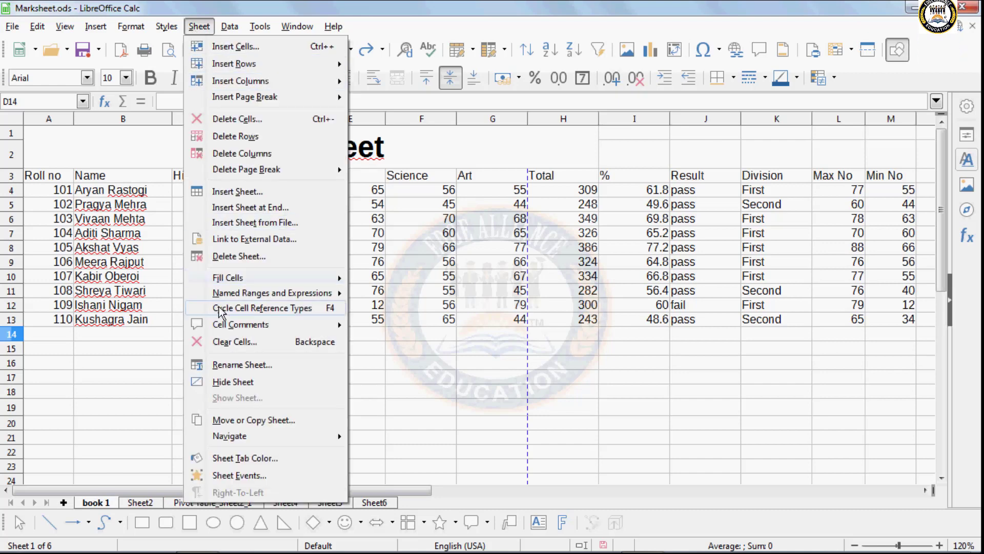
{"action": "left_click", "coordinate": [238, 421]}
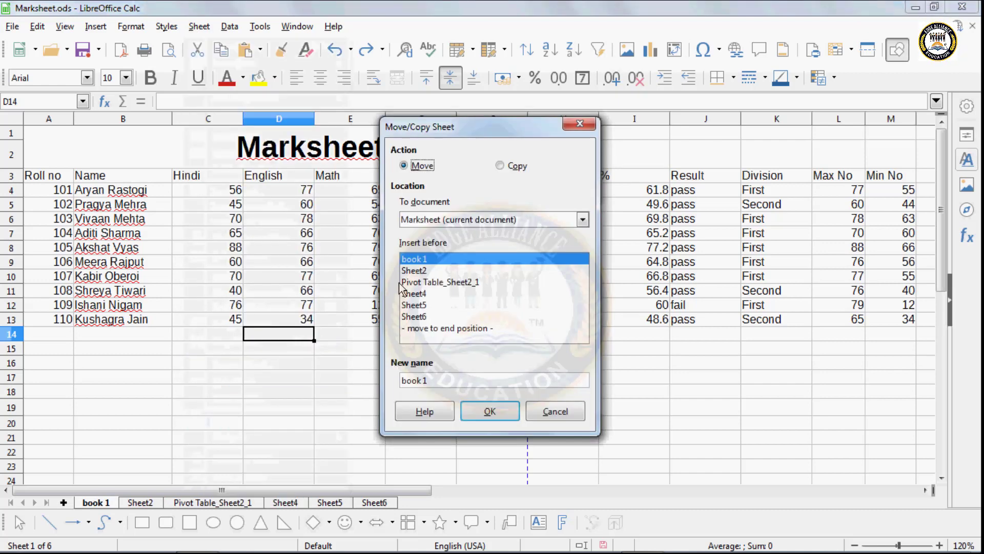
{"action": "left_click", "coordinate": [502, 169]}
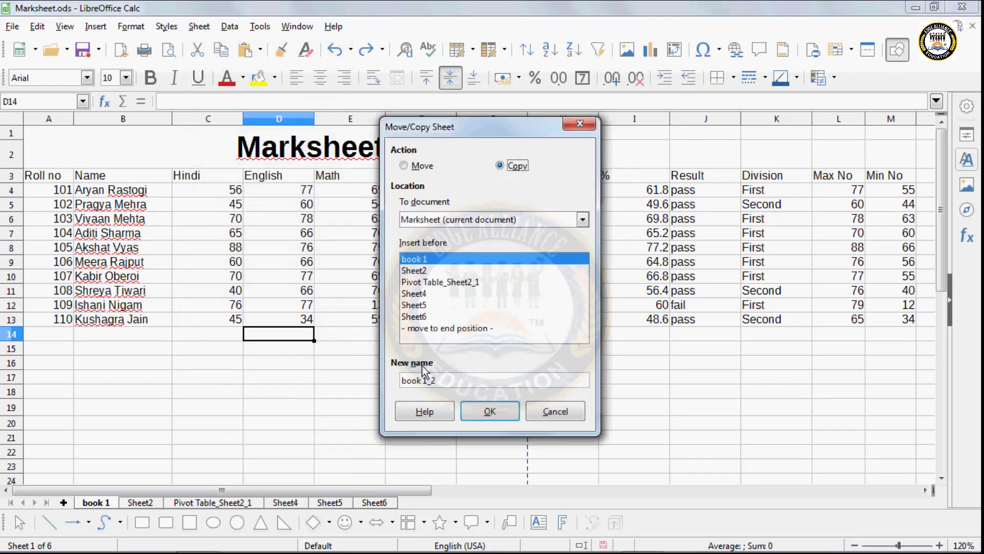
{"action": "left_click", "coordinate": [440, 329]}
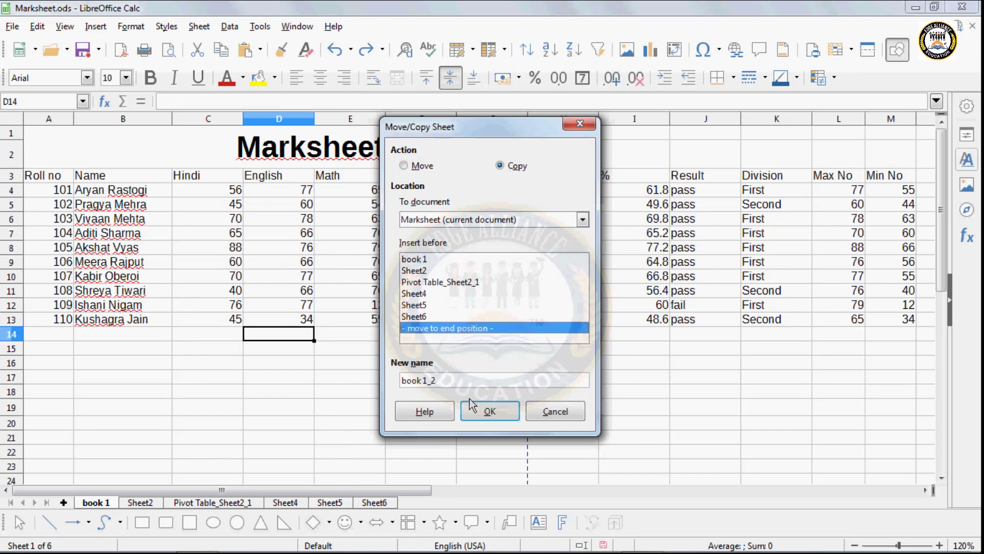
{"action": "left_click", "coordinate": [490, 411]}
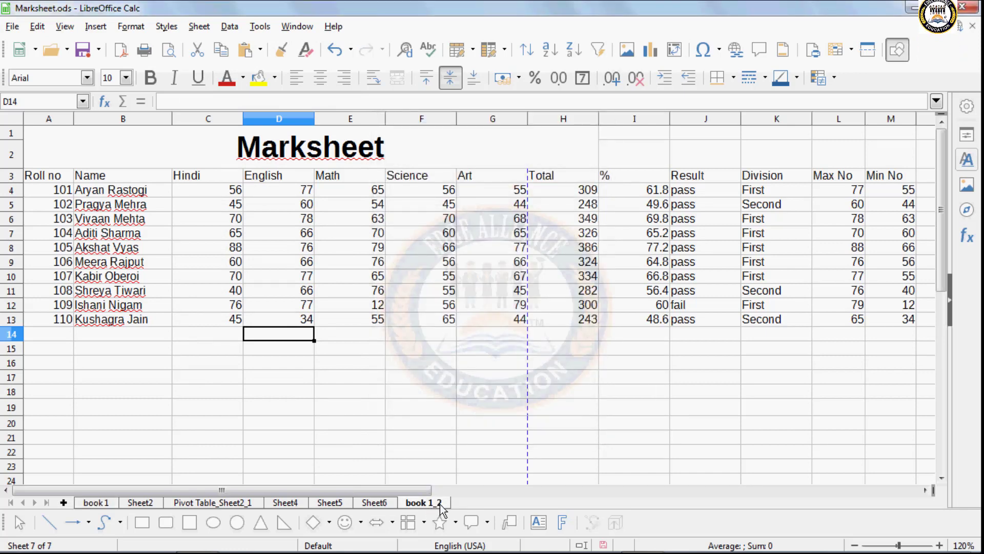
{"action": "left_click", "coordinate": [354, 408]}
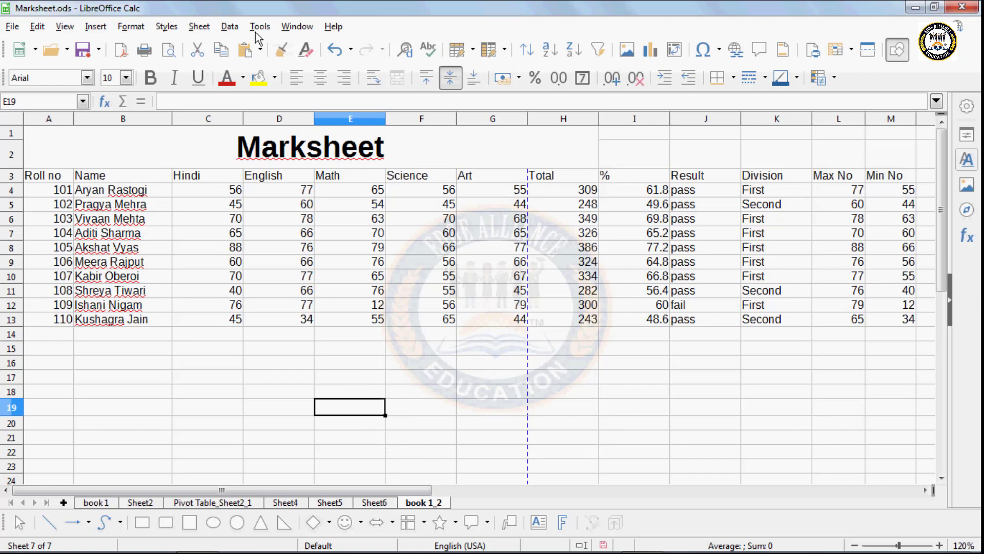
- Navigate back two sheets from book 1_2 to Sheet5, and forward one sheet to Sheet6
{"action": "left_click", "coordinate": [199, 26]}
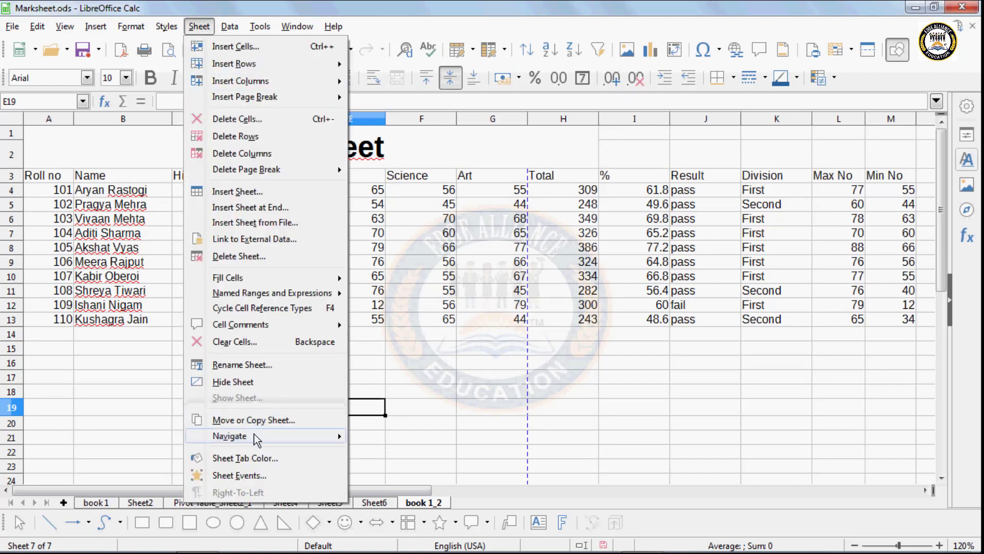
{"action": "mouse_move", "coordinate": [257, 443]}
{"action": "left_click", "coordinate": [386, 435]}
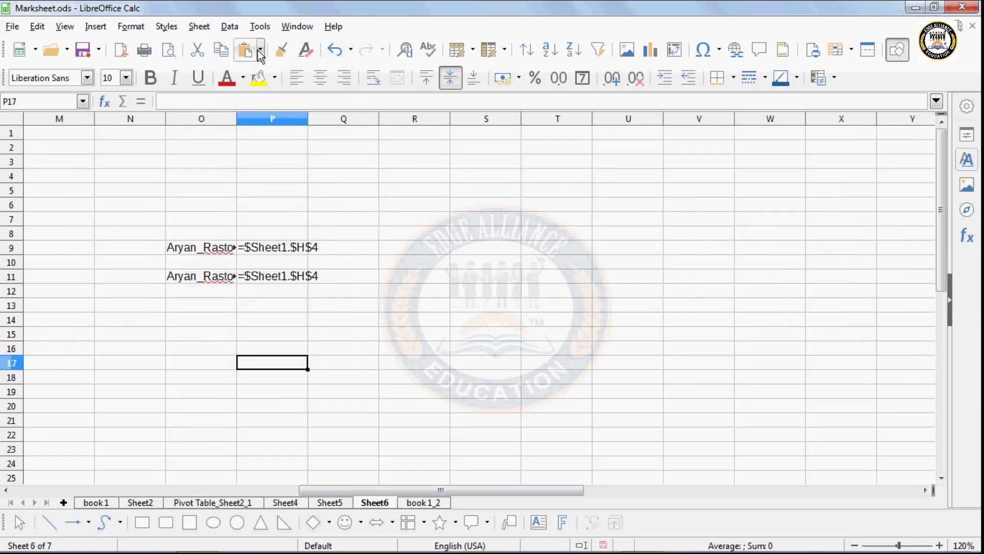
{"action": "left_click", "coordinate": [199, 26]}
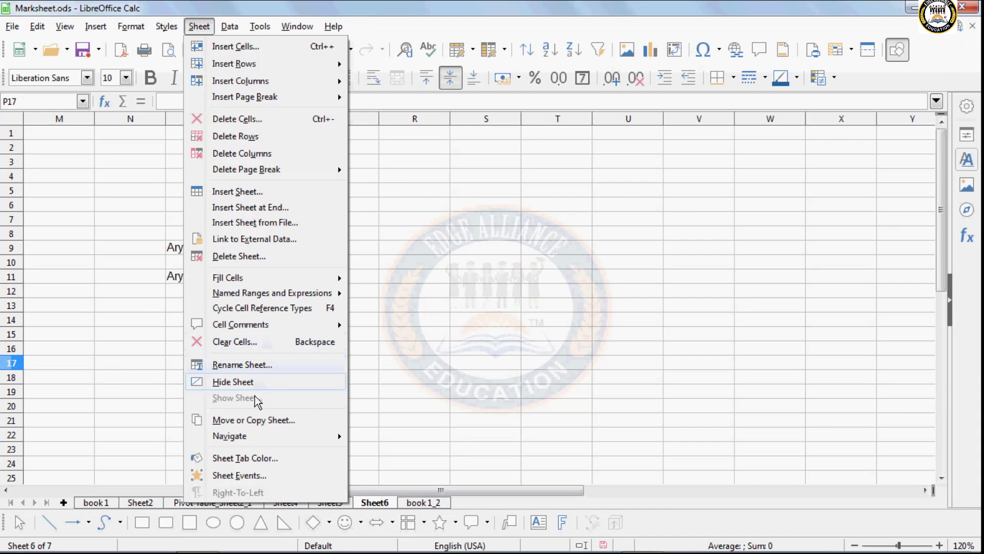
{"action": "mouse_move", "coordinate": [257, 440]}
{"action": "left_click", "coordinate": [416, 436]}
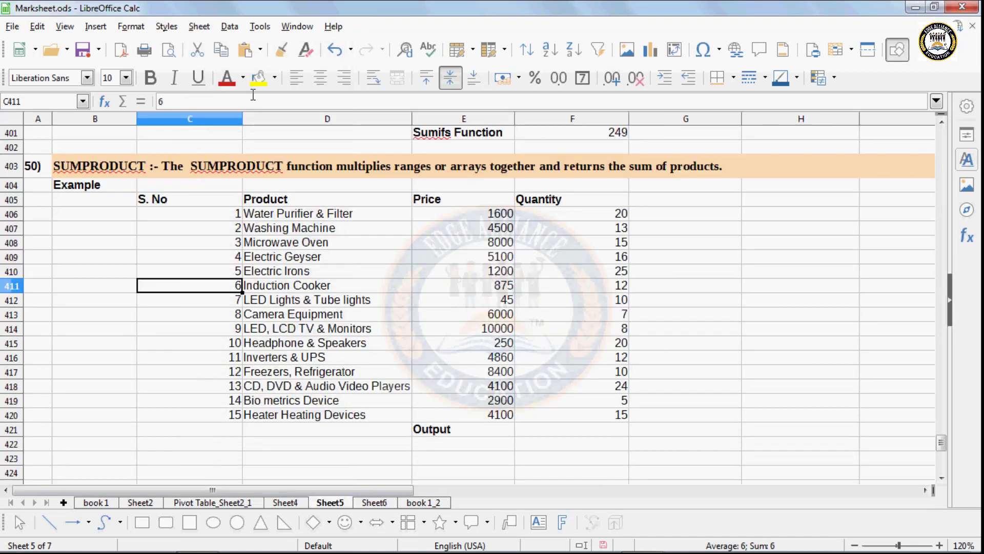
{"action": "left_click", "coordinate": [199, 26]}
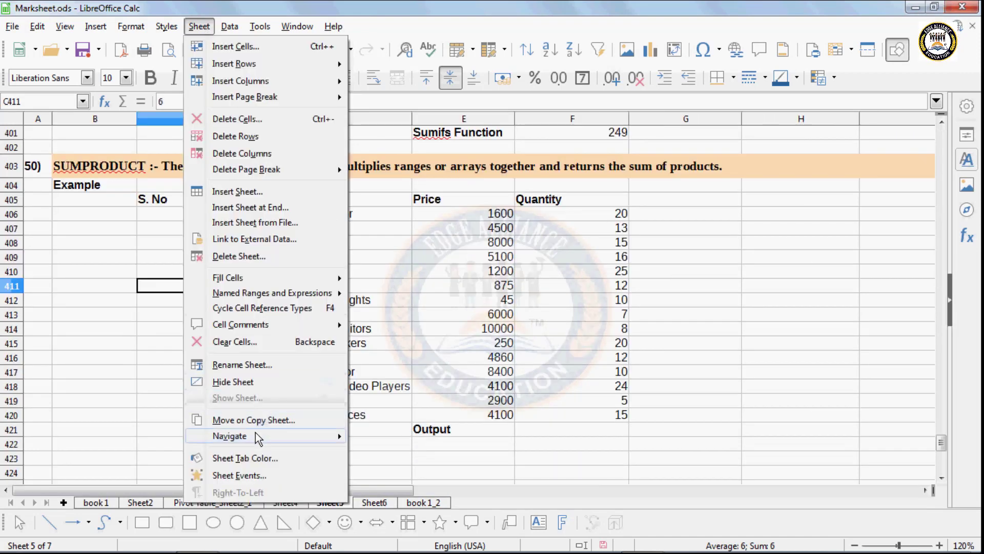
{"action": "mouse_move", "coordinate": [256, 436]}
{"action": "left_click", "coordinate": [380, 450]}
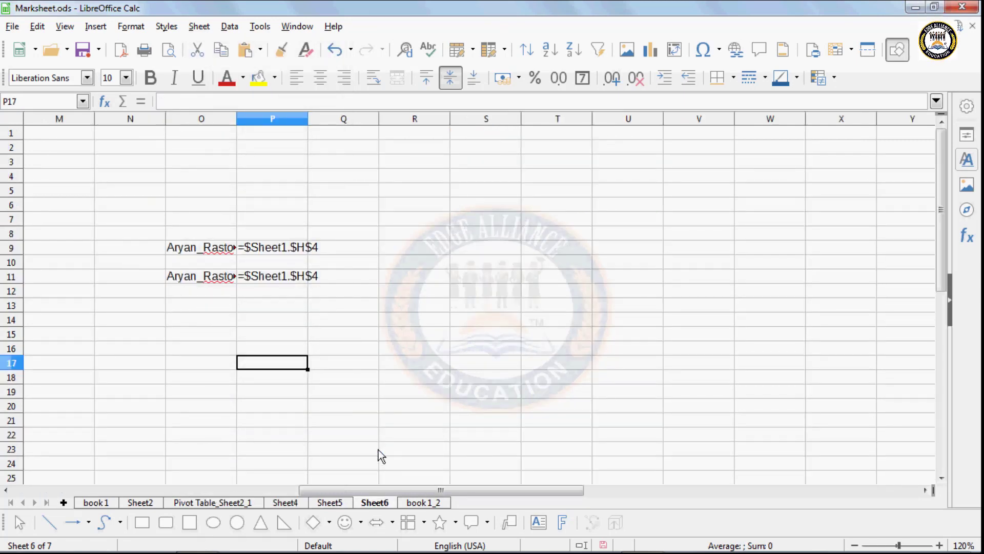
- Set the tab color of the Pivot Table_Sheet2_1 sheet to red from the standard palette
{"action": "left_click", "coordinate": [241, 502]}
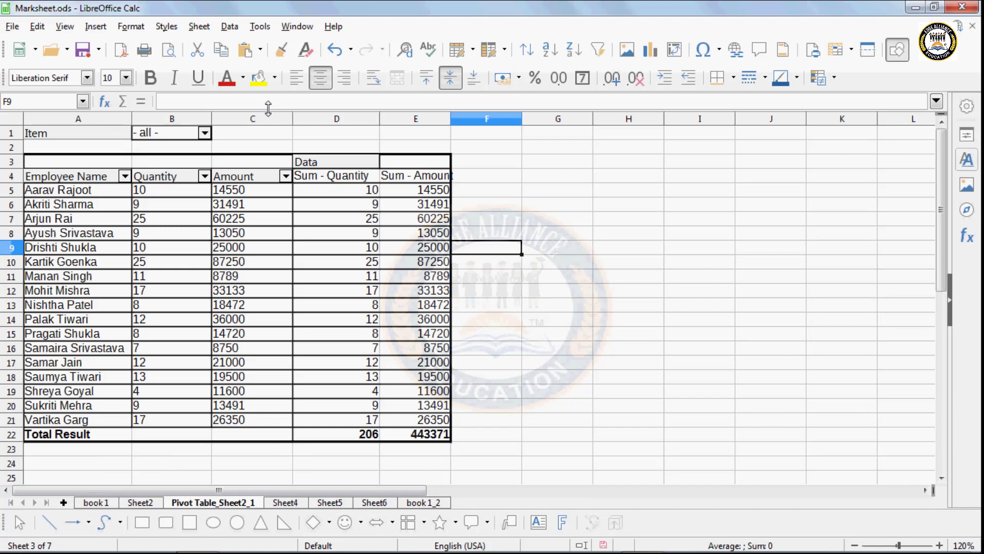
{"action": "left_click", "coordinate": [199, 26]}
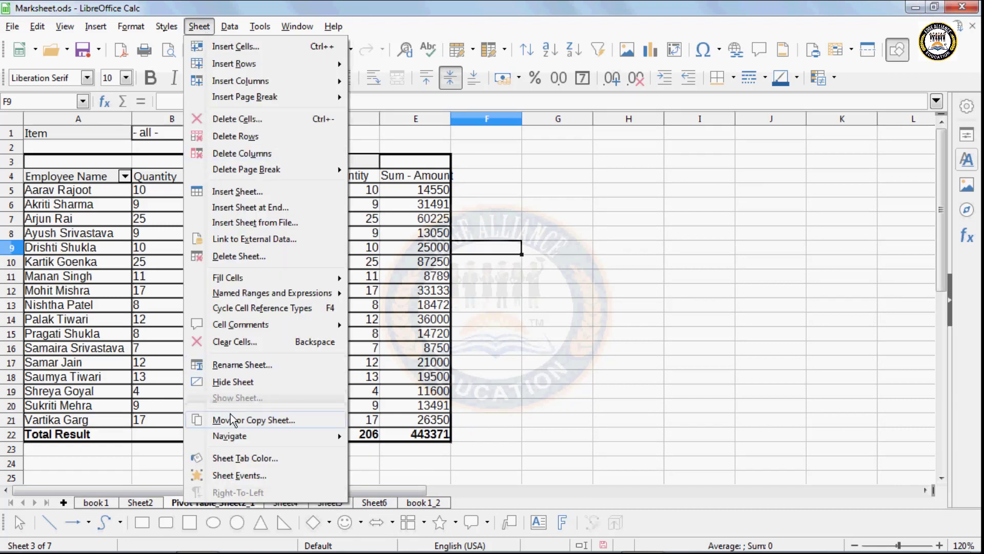
{"action": "left_click", "coordinate": [237, 457]}
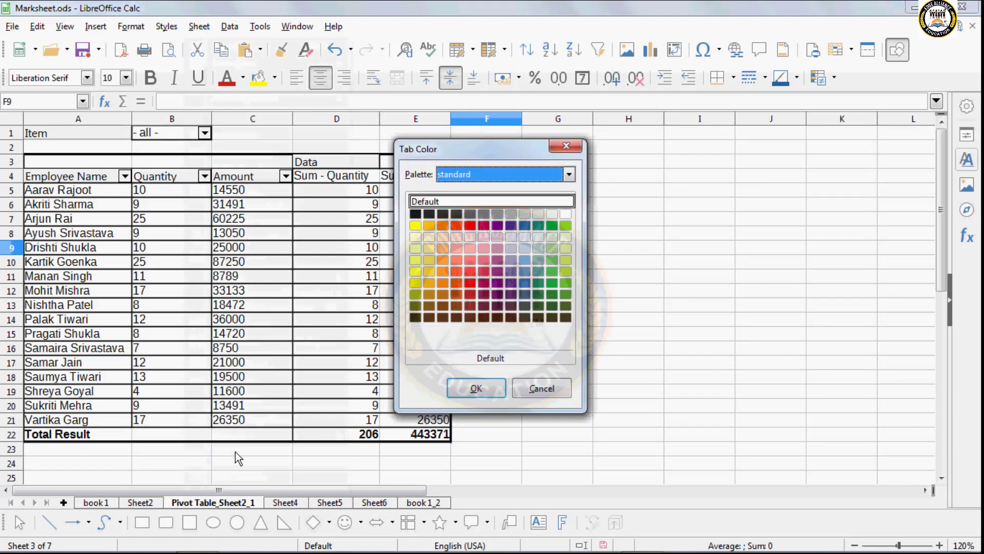
{"action": "left_click", "coordinate": [470, 282]}
{"action": "left_click", "coordinate": [476, 388]}
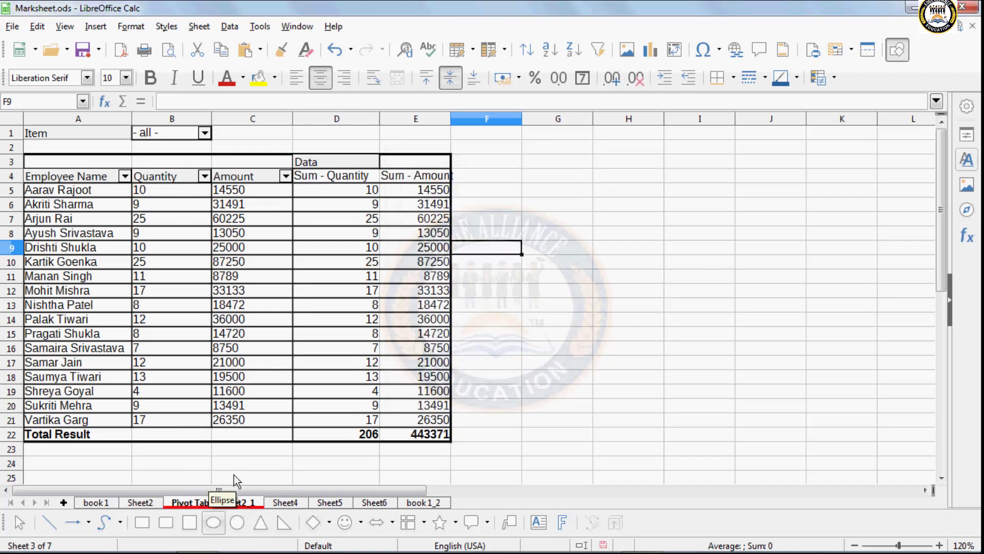
- Reset the Pivot Table_Sheet2_1 sheet's tab color to Default and select cell C15
{"action": "left_click", "coordinate": [199, 26]}
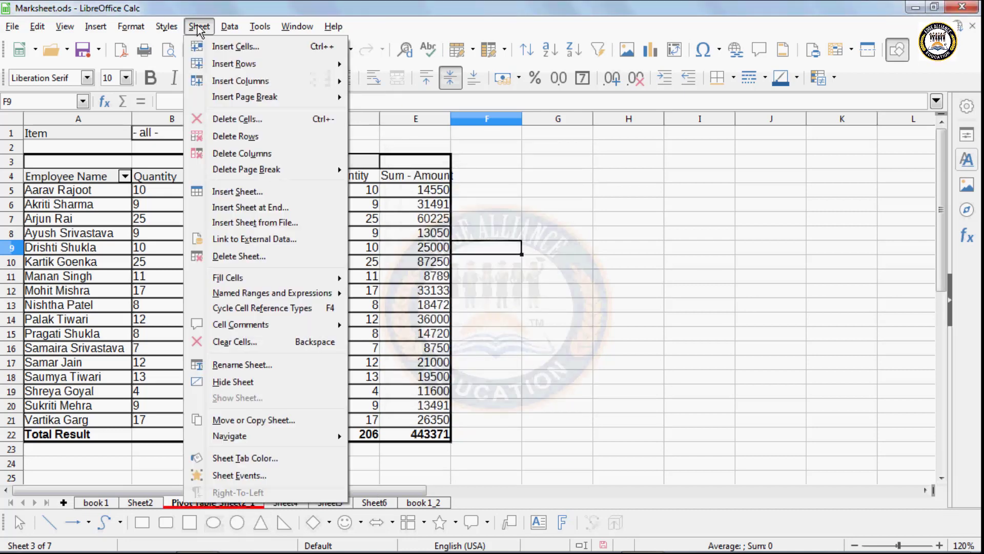
{"action": "left_click", "coordinate": [245, 460]}
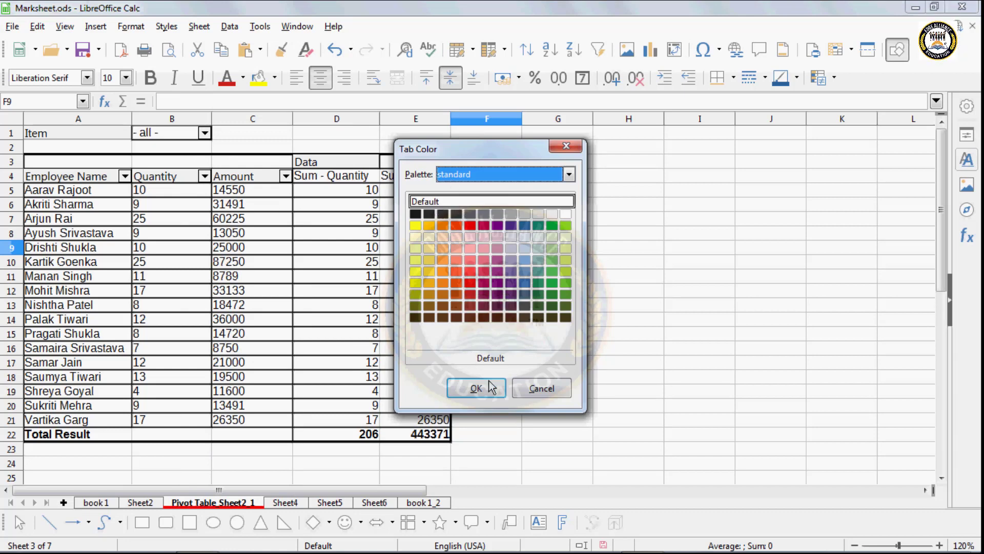
{"action": "left_click", "coordinate": [477, 388]}
{"action": "left_click", "coordinate": [267, 334]}
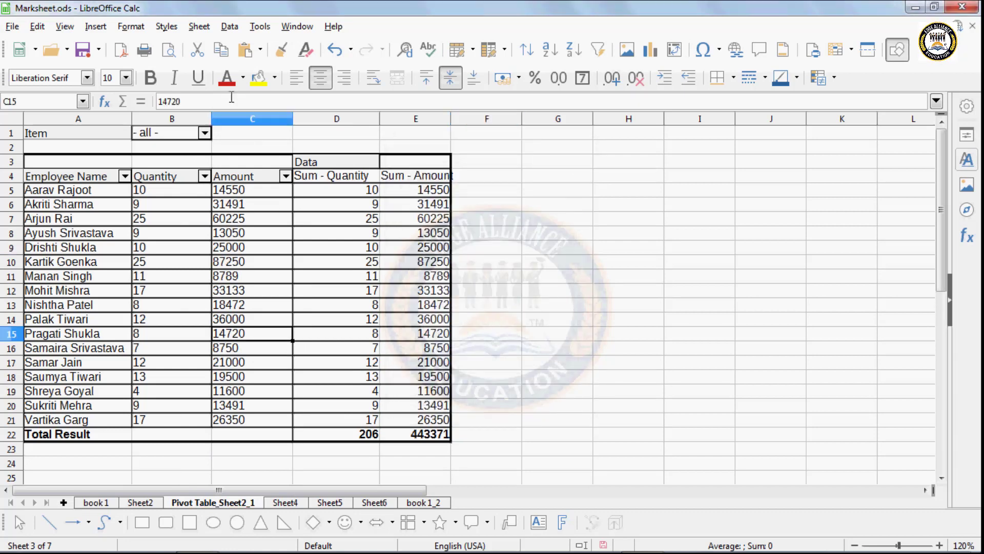
- Switch to the book 1 sheet and select cell D7 in the English column
{"action": "left_click", "coordinate": [200, 26]}
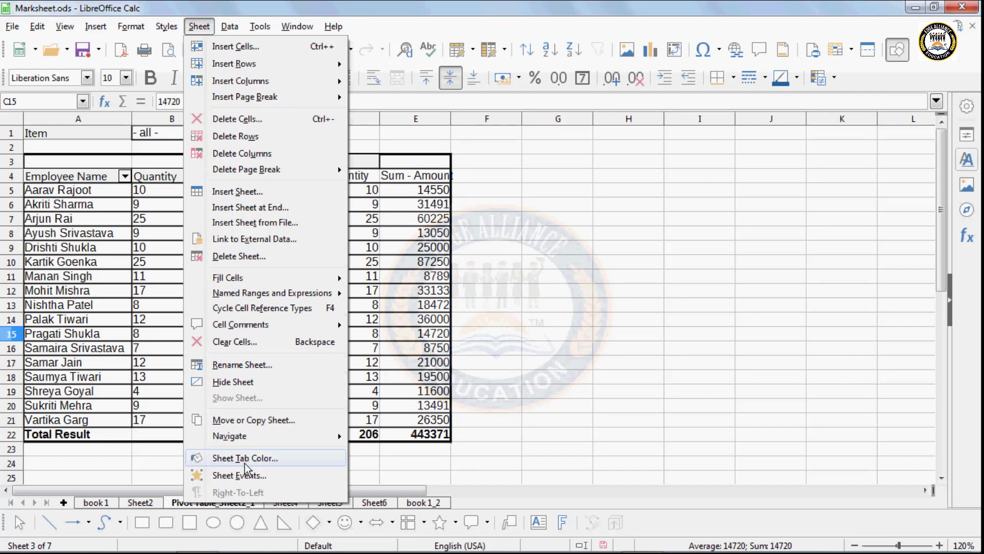
{"action": "left_click", "coordinate": [441, 360]}
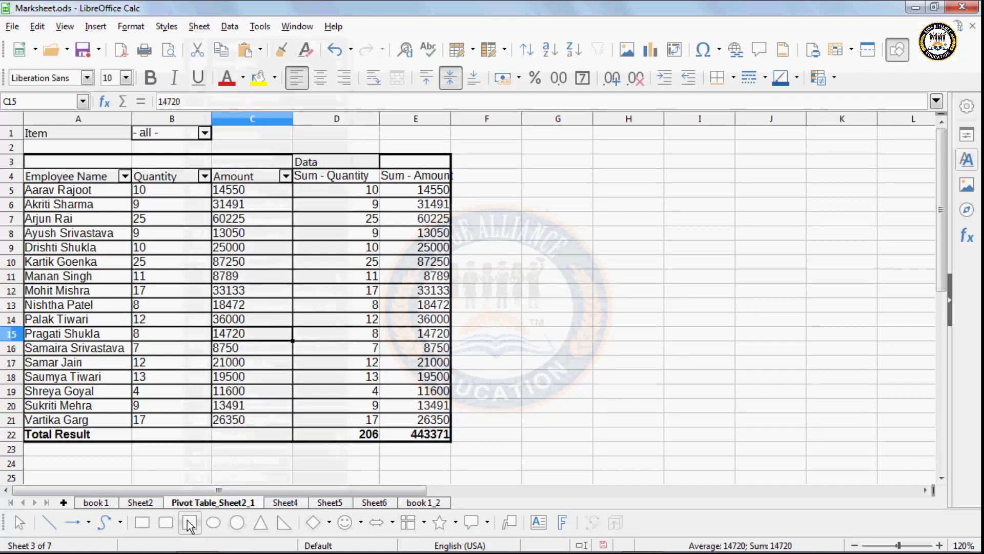
{"action": "left_click", "coordinate": [140, 502]}
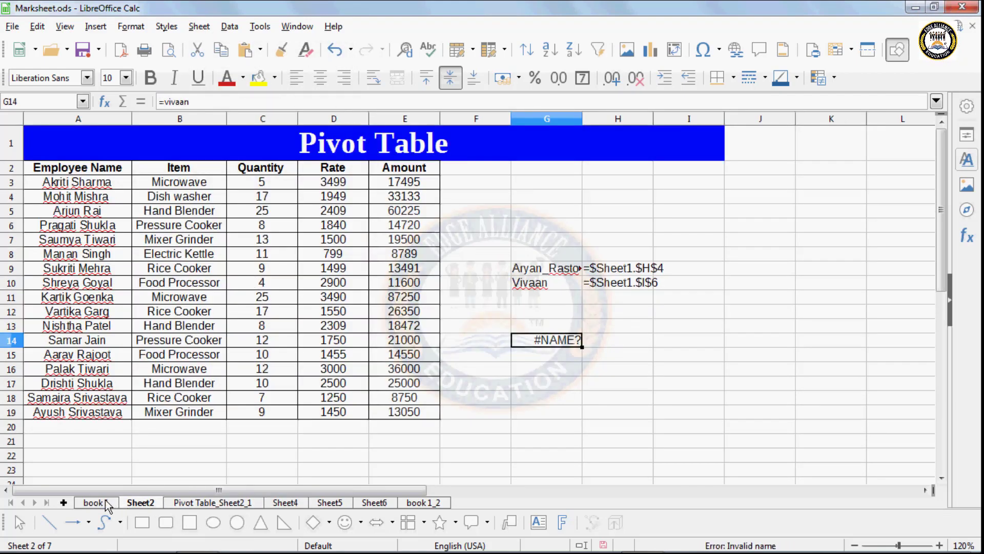
{"action": "left_click", "coordinate": [93, 502]}
{"action": "left_click", "coordinate": [205, 258]}
{"action": "left_click", "coordinate": [309, 291]}
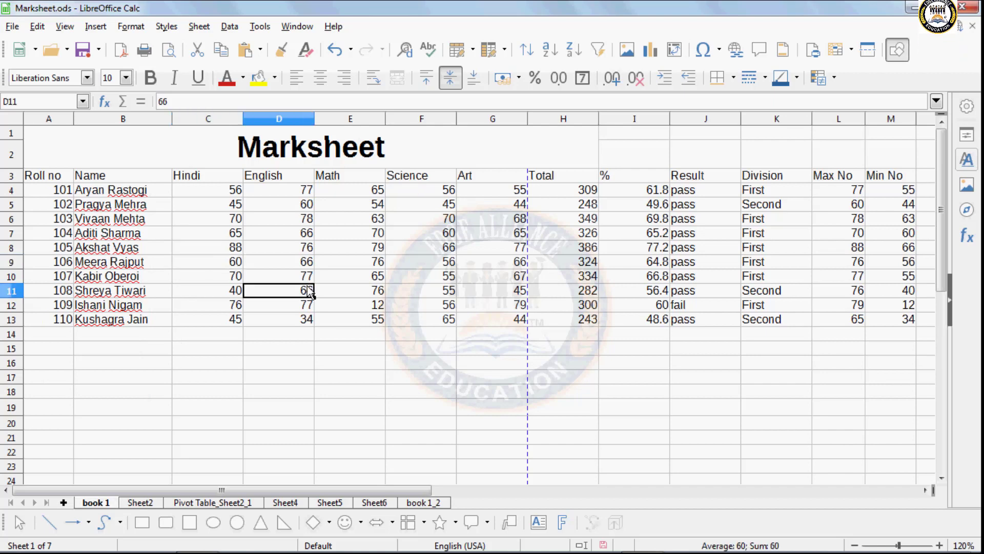
{"action": "left_click", "coordinate": [300, 248]}
{"action": "left_click", "coordinate": [297, 233]}
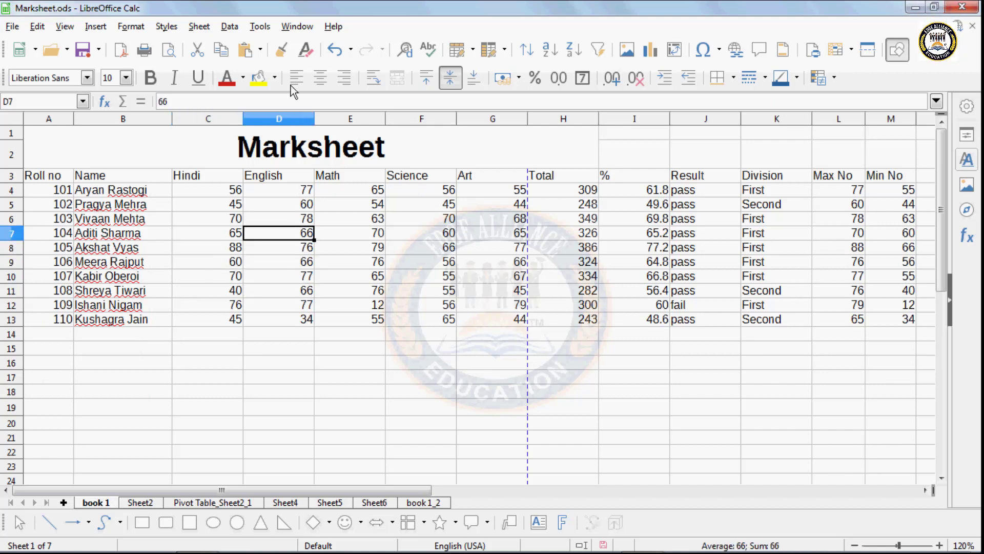
- Start recording a macro with cell D7 of the book 1 sheet selected
{"action": "left_click", "coordinate": [230, 28]}
{"action": "mouse_move", "coordinate": [198, 26]}
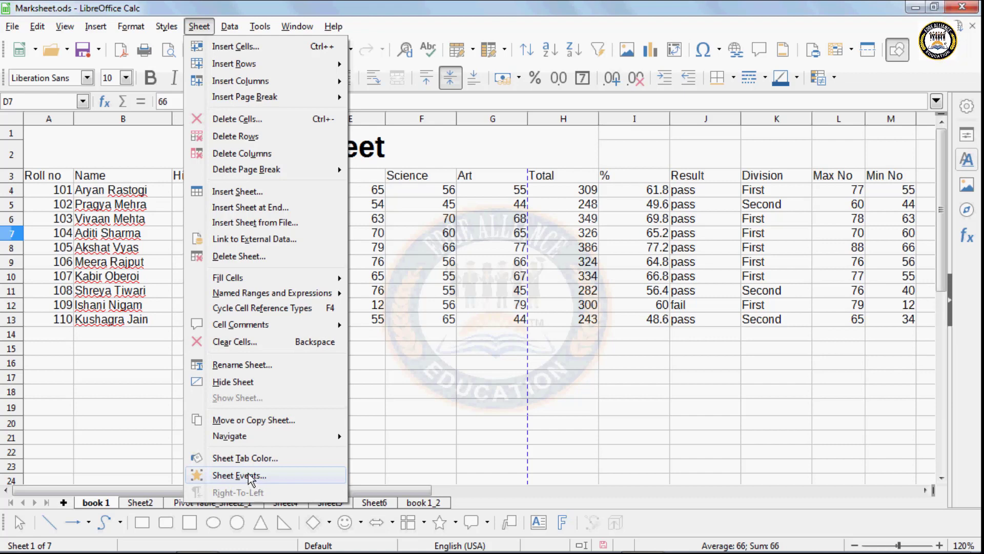
{"action": "left_click", "coordinate": [409, 252]}
{"action": "left_click", "coordinate": [262, 29]}
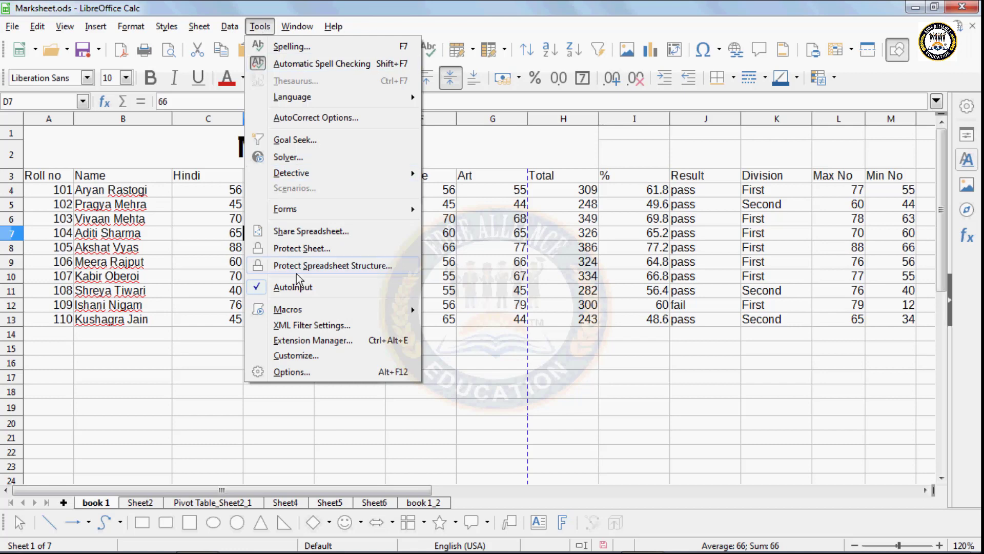
{"action": "mouse_move", "coordinate": [298, 309]}
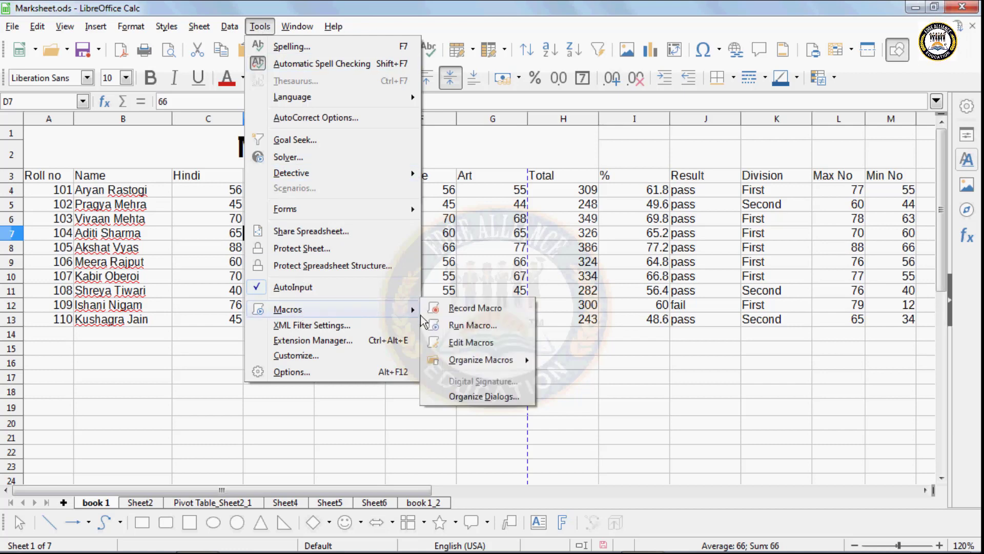
{"action": "left_click", "coordinate": [463, 309]}
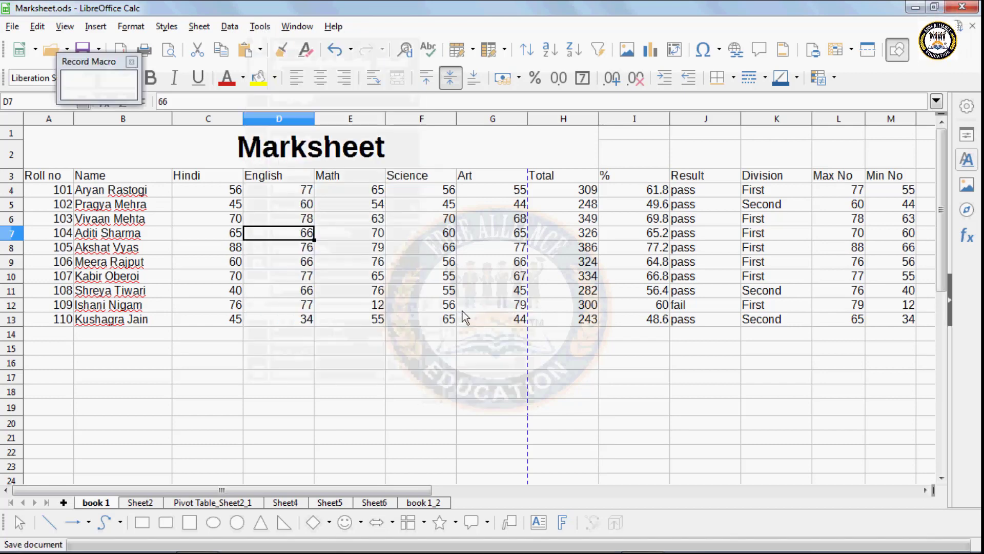
- Format cell D7 with red font color, yellow background, bold, size 11 and the Liberty Hollow font while the macro records
{"action": "left_click", "coordinate": [227, 78]}
{"action": "left_click", "coordinate": [261, 79]}
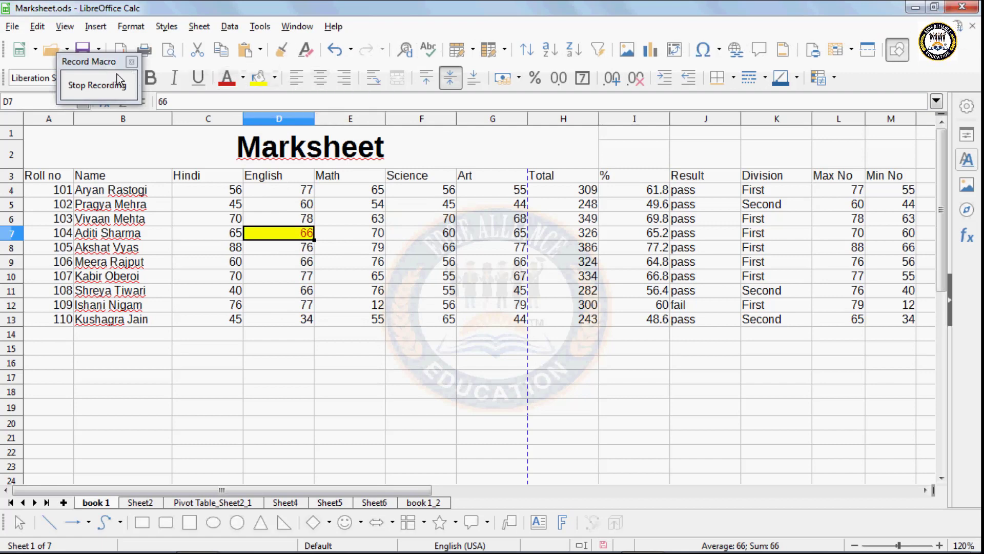
{"action": "left_click", "coordinate": [149, 80]}
{"action": "left_click_drag", "start_coordinate": [87, 62], "coordinate": [42, 167]}
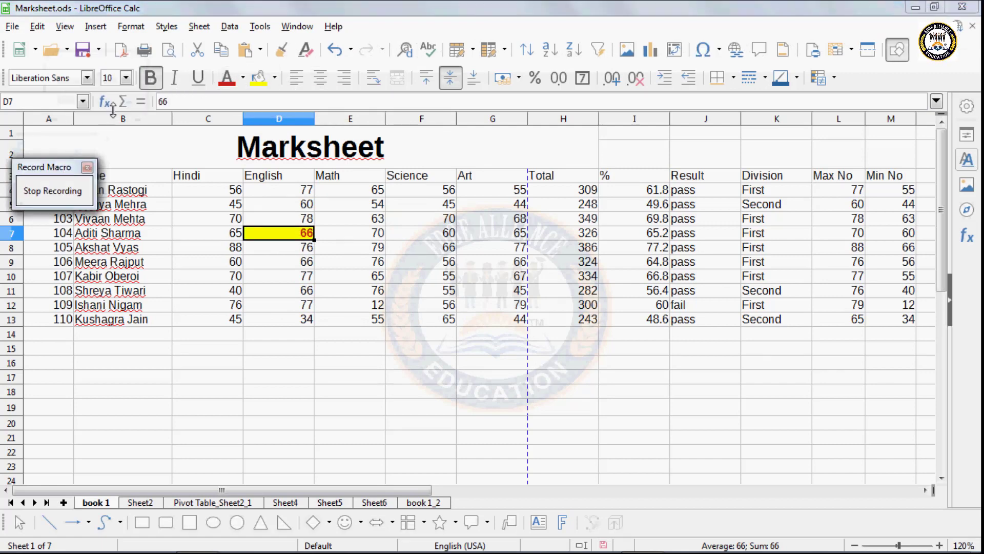
{"action": "left_click", "coordinate": [126, 78]}
{"action": "left_click", "coordinate": [110, 165]}
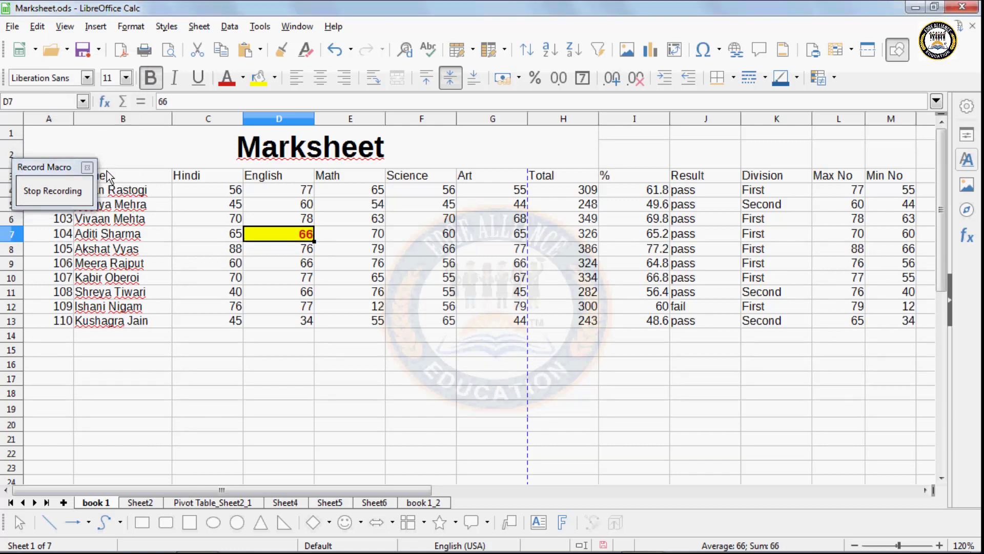
{"action": "left_click", "coordinate": [88, 78]}
{"action": "left_click", "coordinate": [66, 157]}
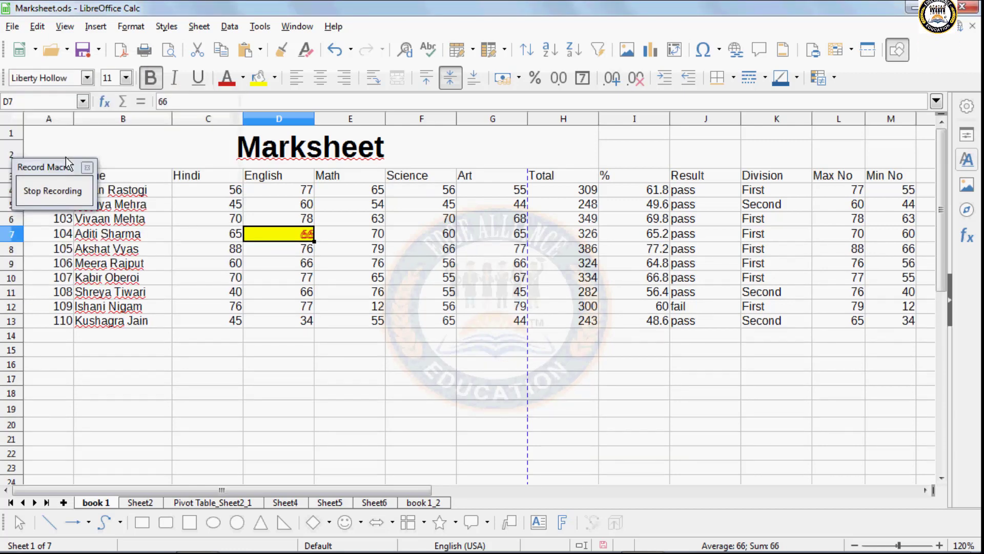
- Stop the macro recording and save it as "ff" in Module1 of the Standard library under My Macros
{"action": "left_click", "coordinate": [56, 189]}
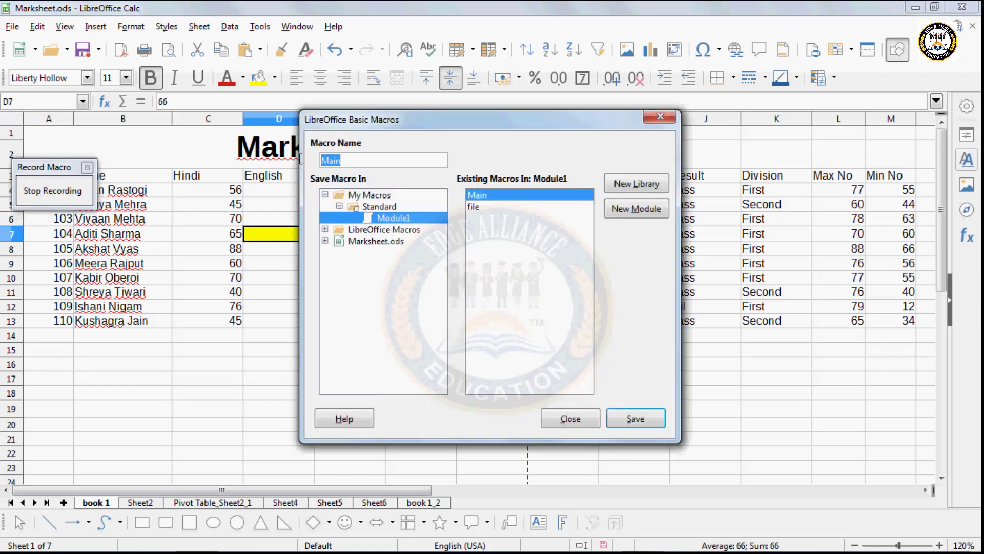
{"action": "type", "text": "ff"}
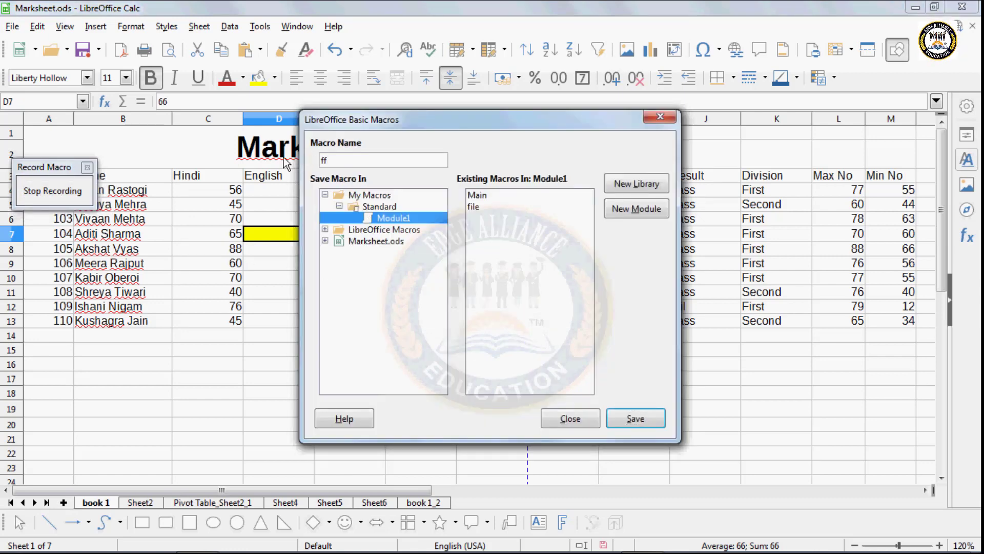
{"action": "left_click", "coordinate": [635, 419]}
{"action": "left_click_drag", "start_coordinate": [417, 374], "coordinate": [406, 369]}
{"action": "left_click", "coordinate": [421, 263]}
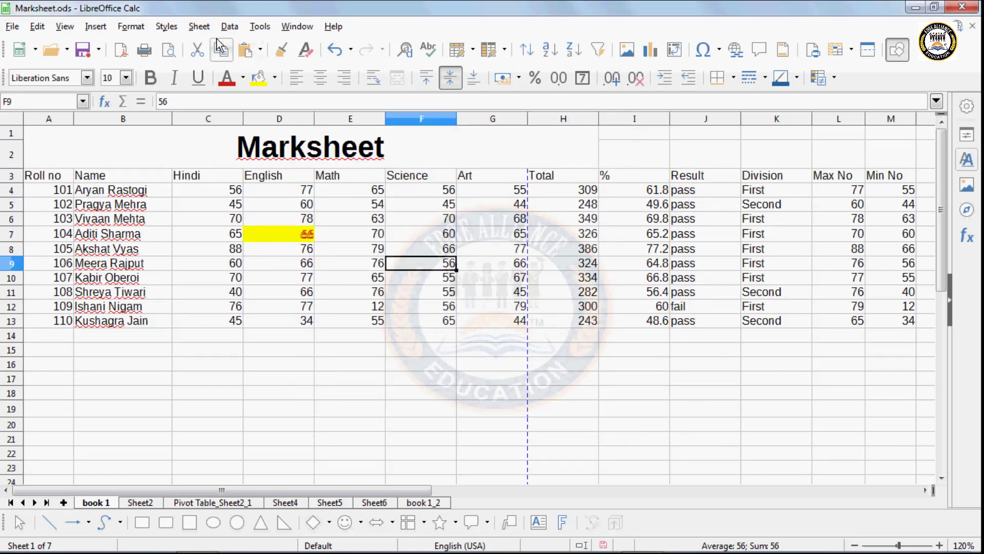
- Assign the macro ff from My Macros, Standard, Module1 to the book 1 sheet's Double click event
{"action": "left_click", "coordinate": [199, 26]}
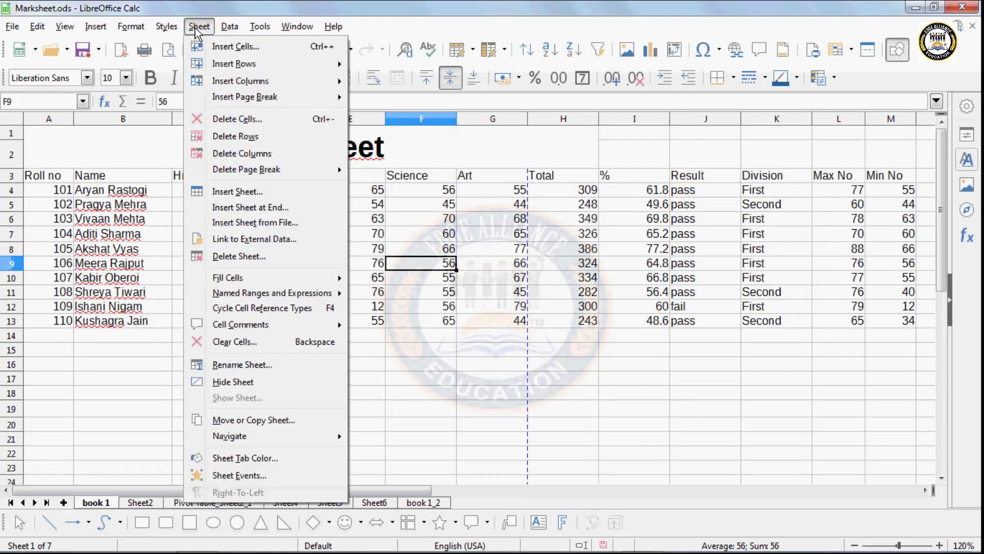
{"action": "left_click", "coordinate": [241, 476]}
{"action": "left_click_drag", "start_coordinate": [401, 190], "coordinate": [534, 189]}
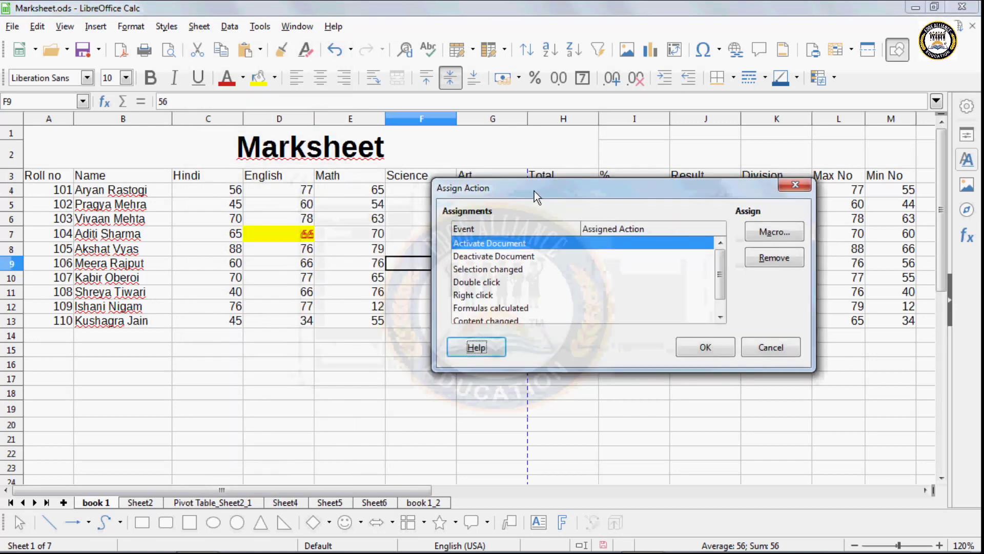
{"action": "left_click", "coordinate": [487, 285]}
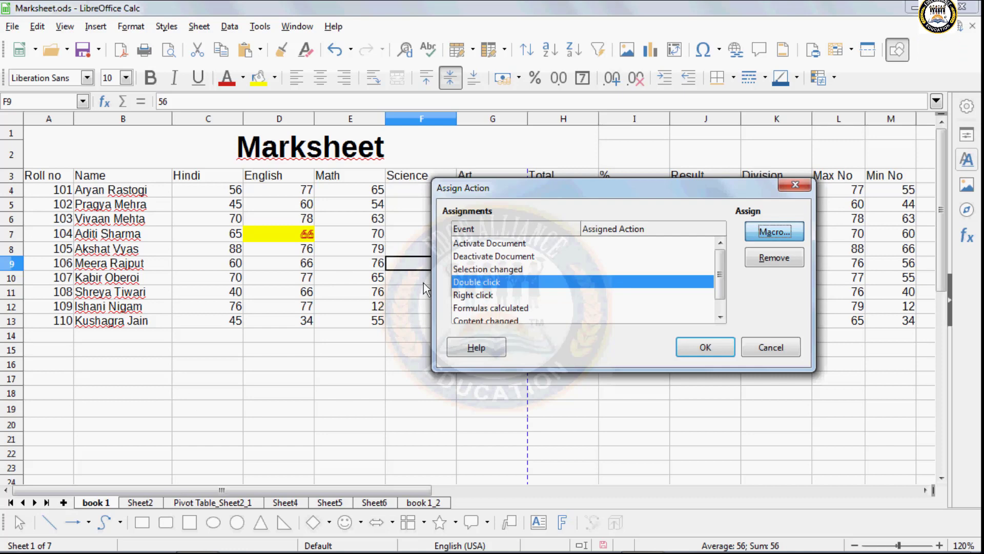
{"action": "key", "text": "Return"}
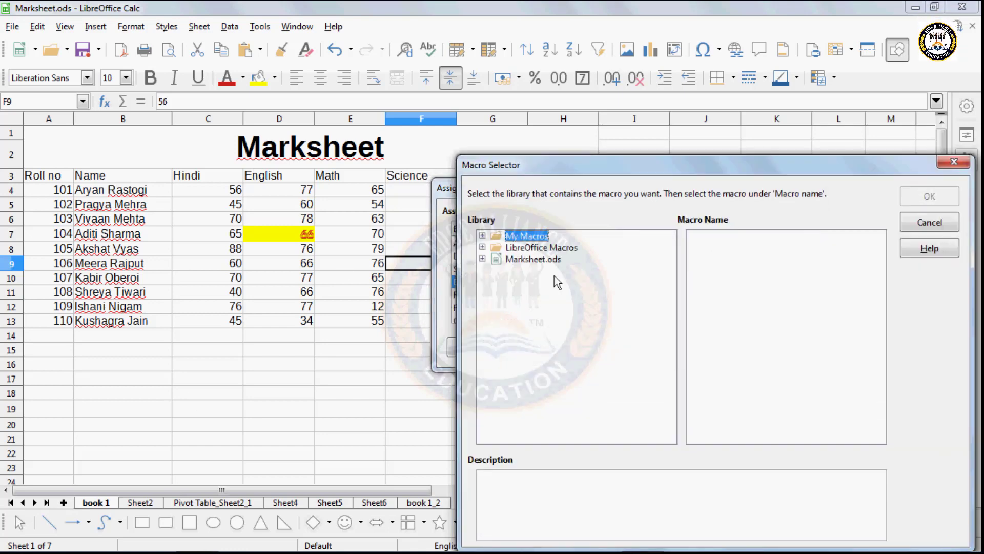
{"action": "left_click", "coordinate": [482, 236]}
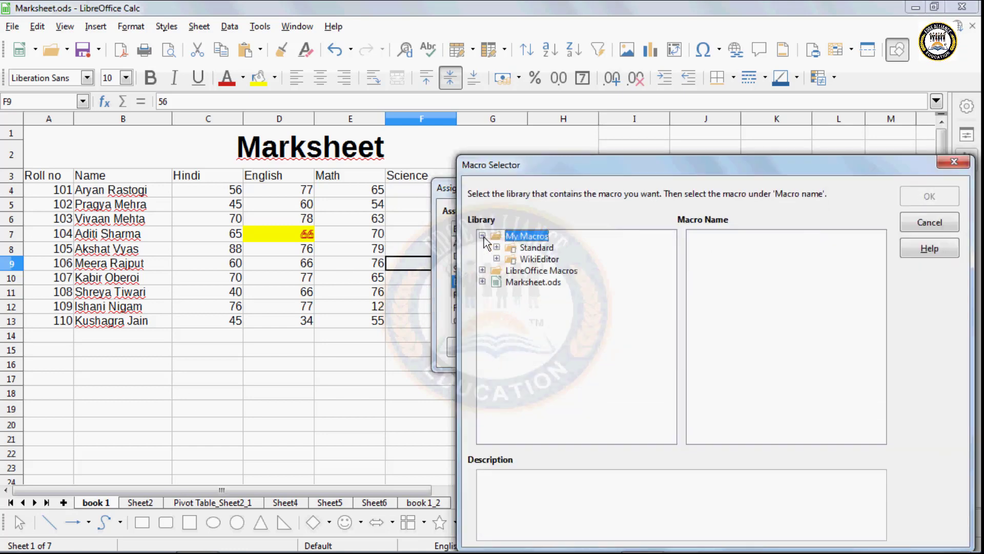
{"action": "left_click", "coordinate": [496, 247]}
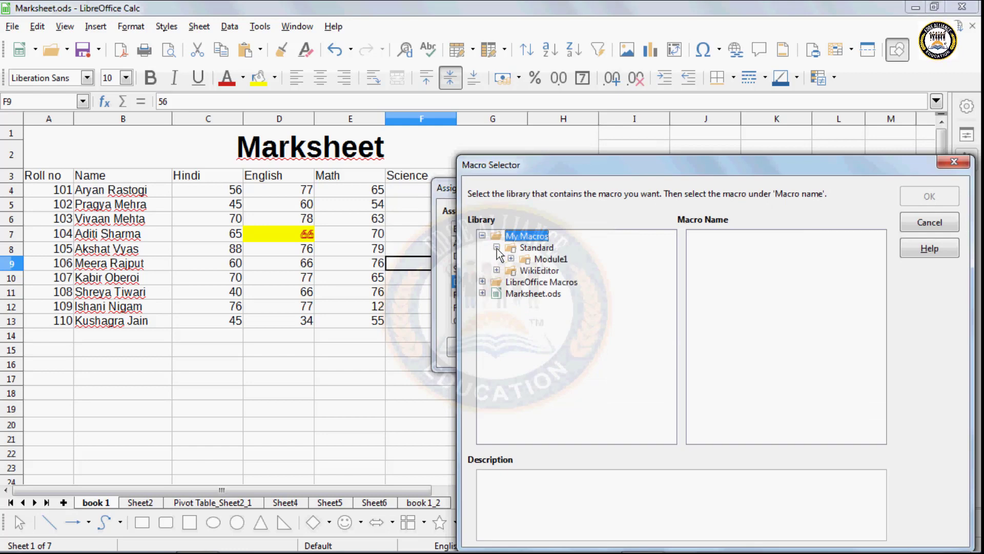
{"action": "left_click", "coordinate": [550, 259]}
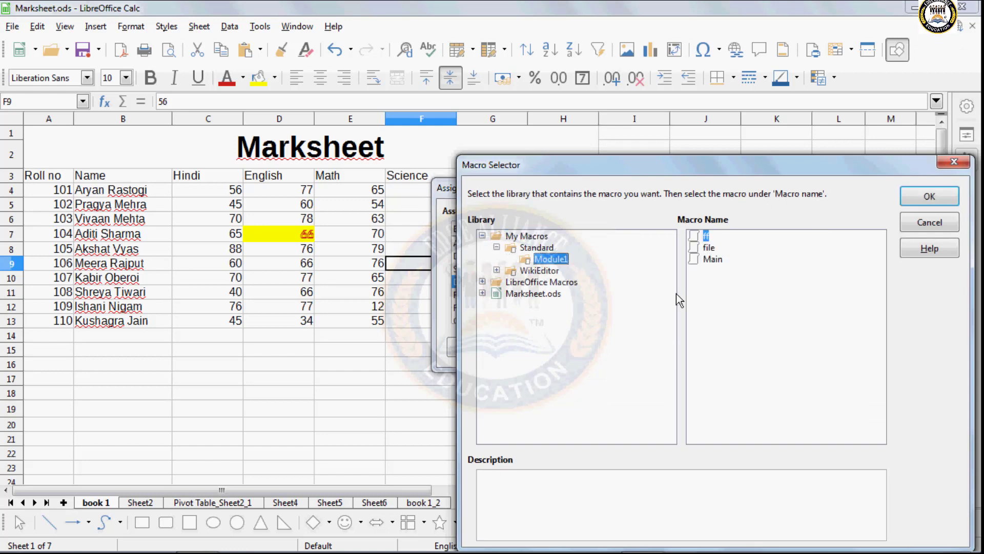
{"action": "left_click", "coordinate": [922, 195]}
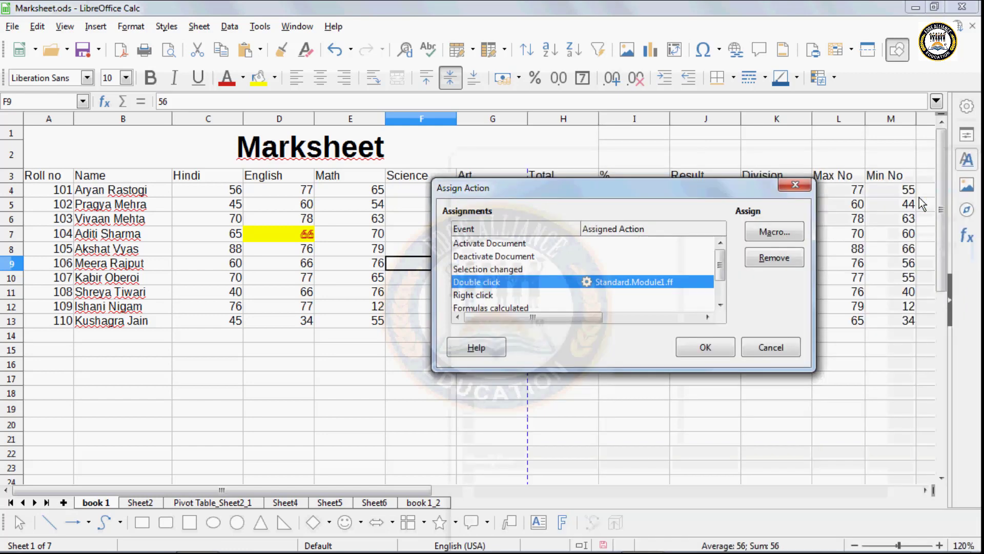
{"action": "left_click", "coordinate": [689, 352]}
- Test the macro by triggering the sheet's assigned event on several cells in the Science and Art columns, ending with cell E11 selected
{"action": "double_click", "coordinate": [455, 252]}
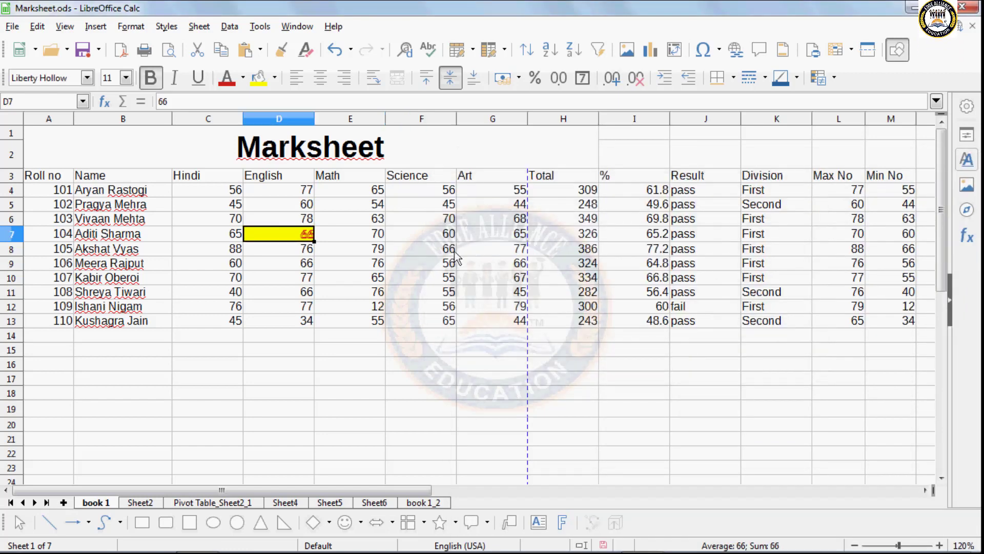
{"action": "double_click", "coordinate": [439, 288]}
{"action": "double_click", "coordinate": [514, 251]}
{"action": "left_click", "coordinate": [514, 250]}
{"action": "left_click", "coordinate": [510, 216]}
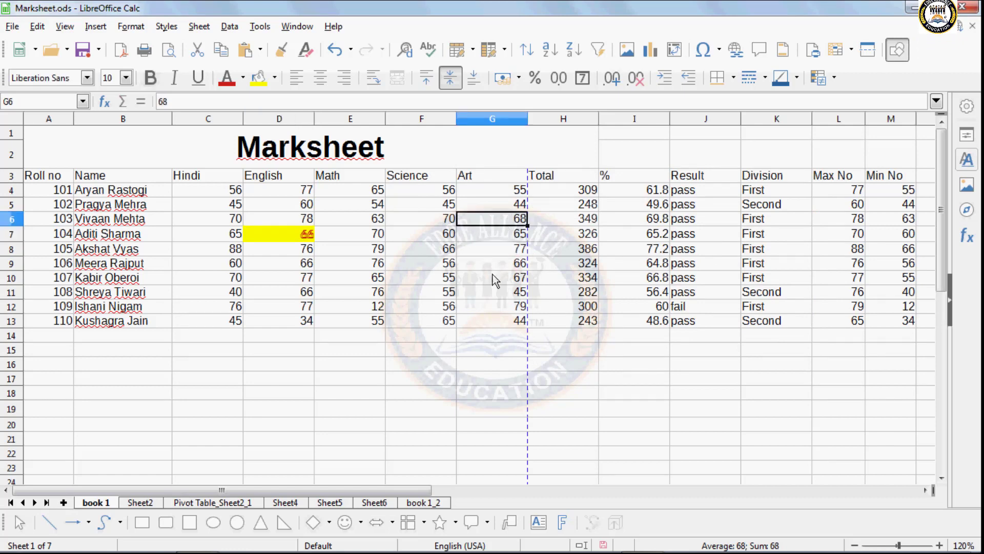
{"action": "double_click", "coordinate": [490, 274]}
{"action": "left_click", "coordinate": [331, 288]}
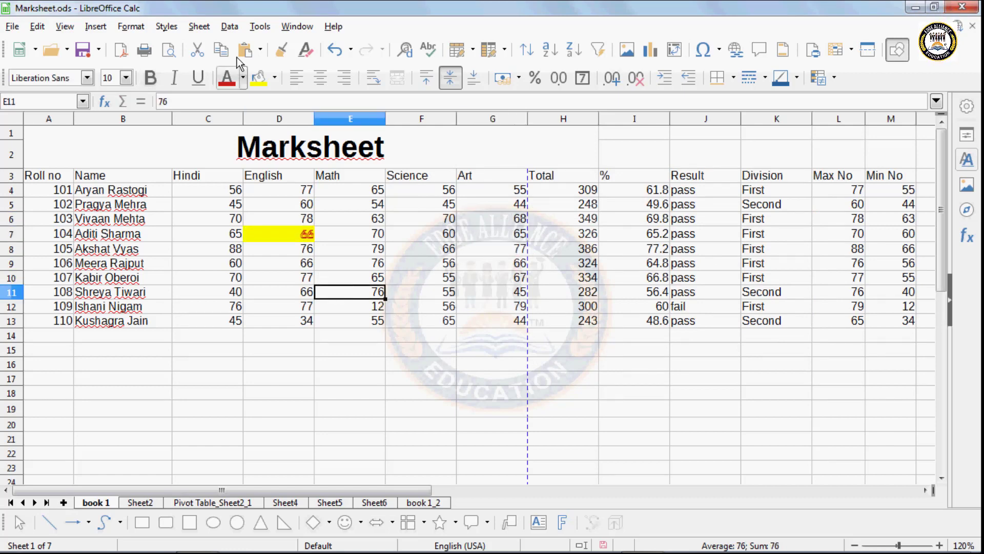
- Enable Asian and Complex text layout as default document languages in the Language Settings, keeping Chinese (simplified) and Hindi
{"action": "left_click", "coordinate": [200, 26]}
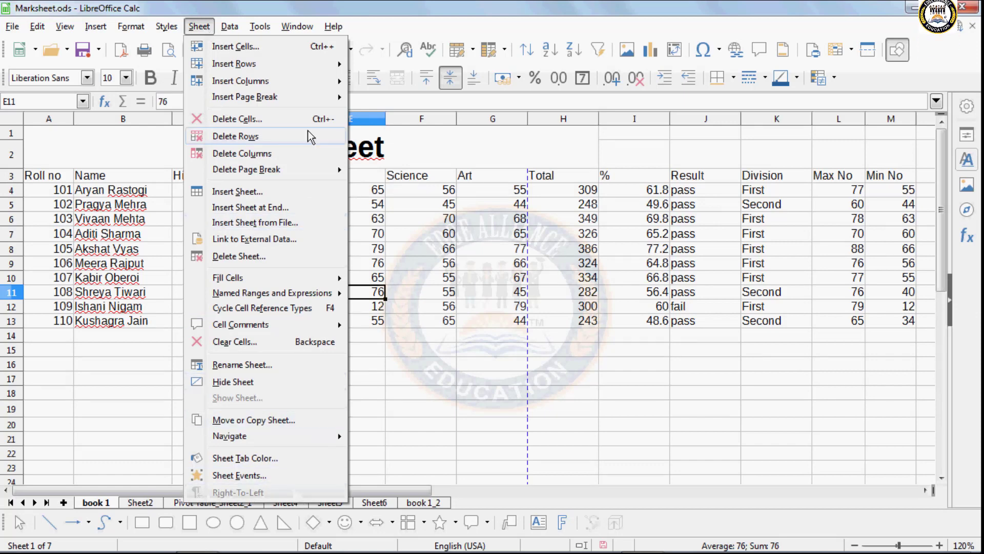
{"action": "left_click", "coordinate": [260, 27]}
{"action": "left_click", "coordinate": [279, 373]}
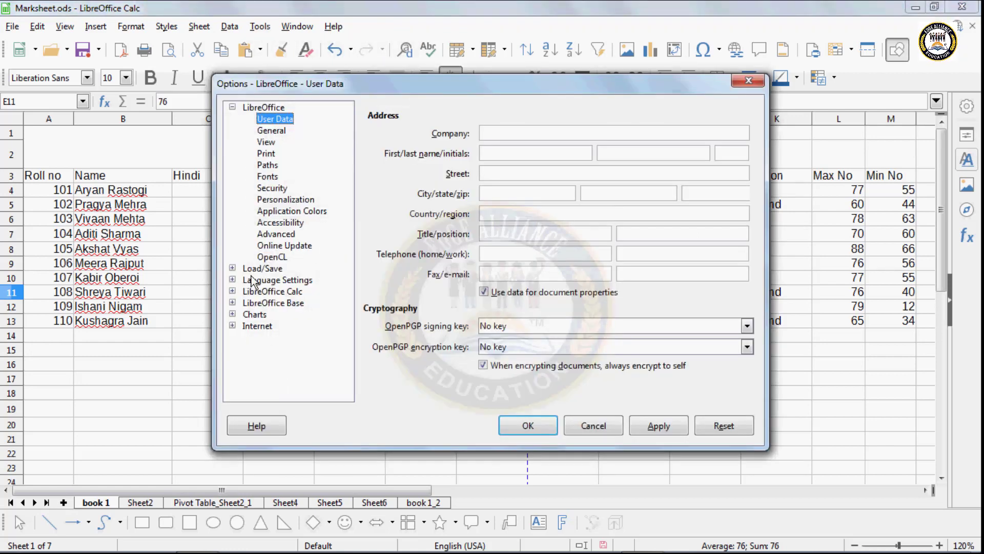
{"action": "left_click", "coordinate": [253, 281]}
{"action": "left_click", "coordinate": [232, 280]}
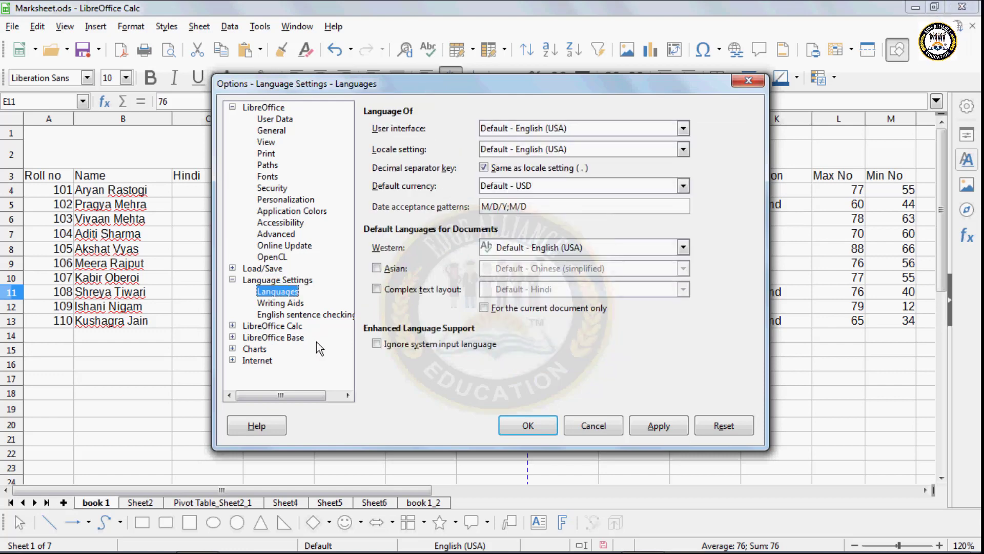
{"action": "left_click", "coordinate": [377, 267]}
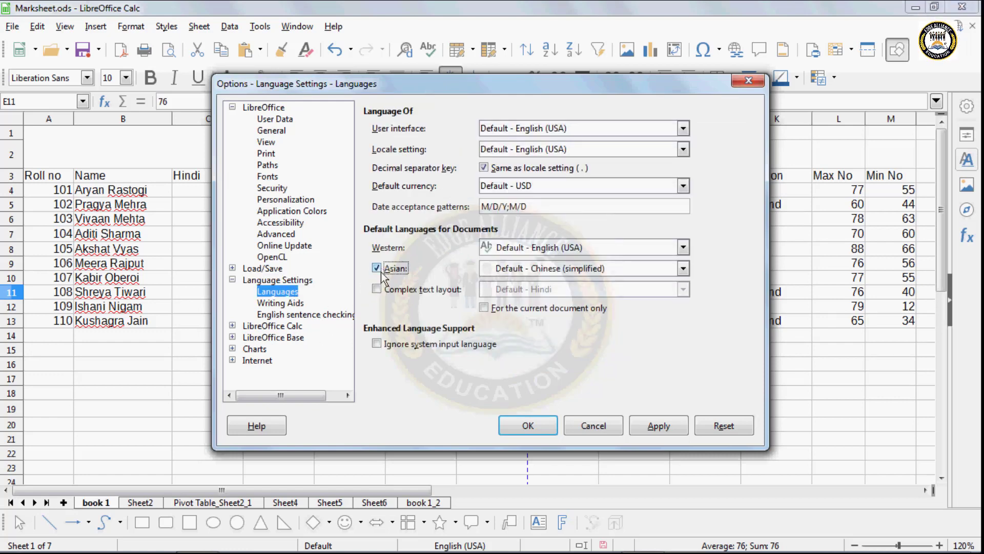
{"action": "left_click", "coordinate": [377, 289]}
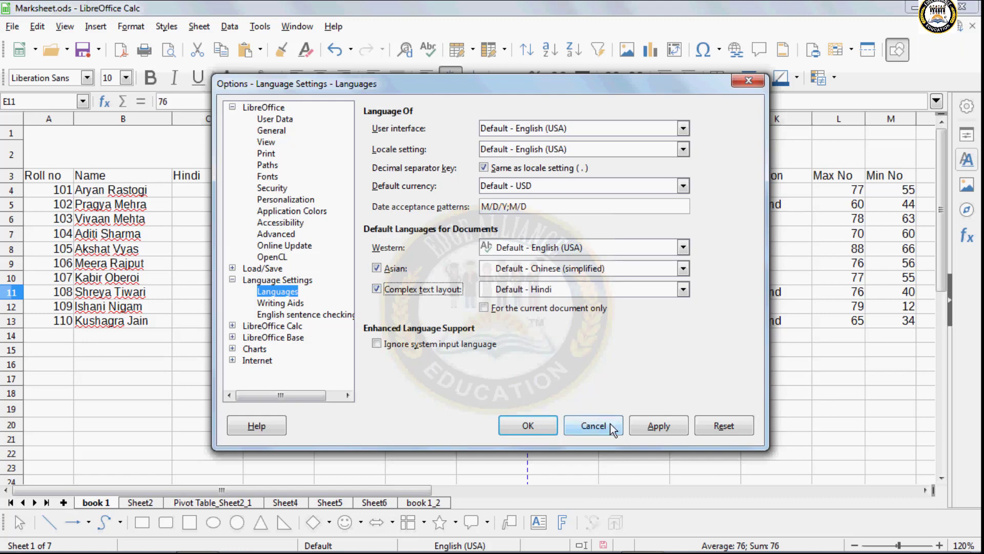
{"action": "left_click", "coordinate": [539, 430]}
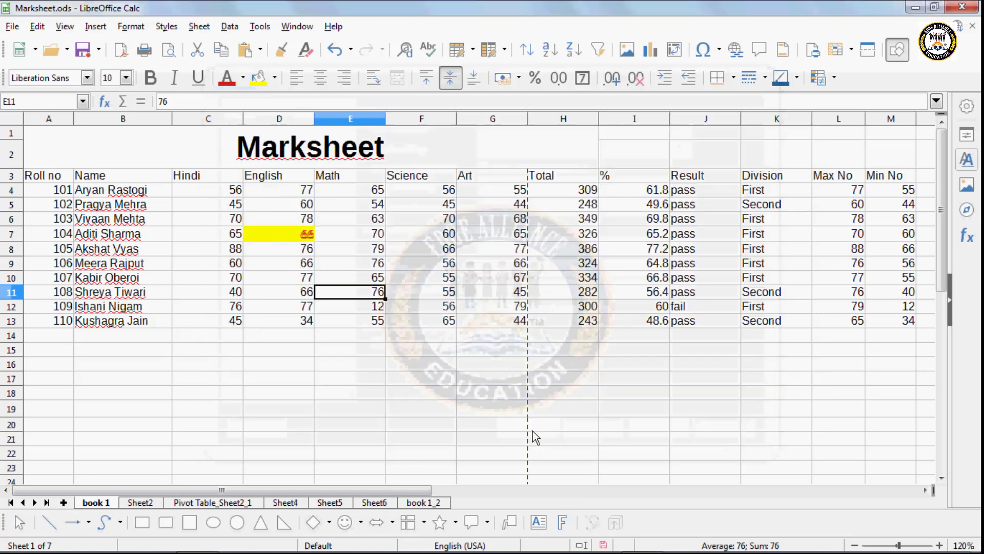
- Select cell D18 and switch the book 1 sheet to right-to-left layout
{"action": "left_click", "coordinate": [307, 396]}
{"action": "left_click", "coordinate": [199, 26]}
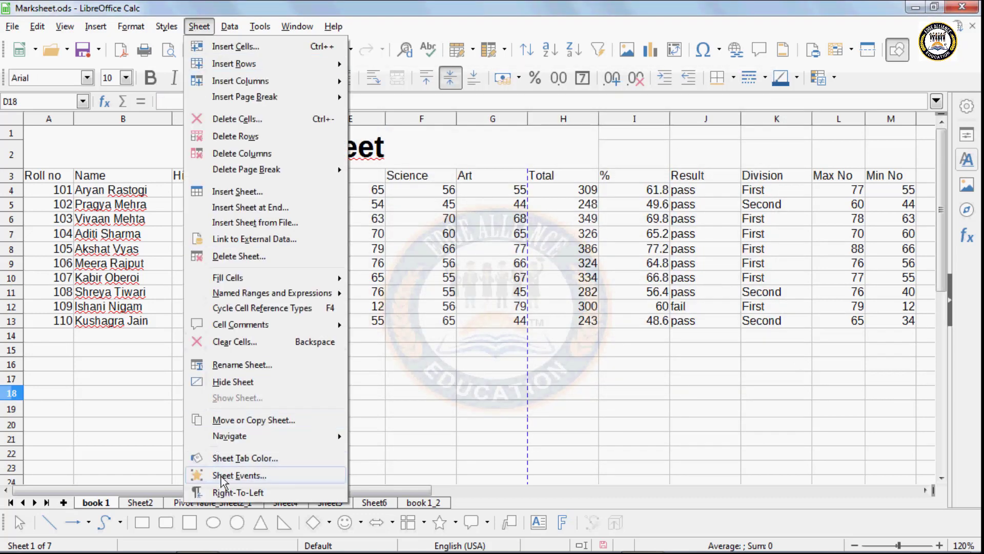
{"action": "left_click", "coordinate": [225, 493]}
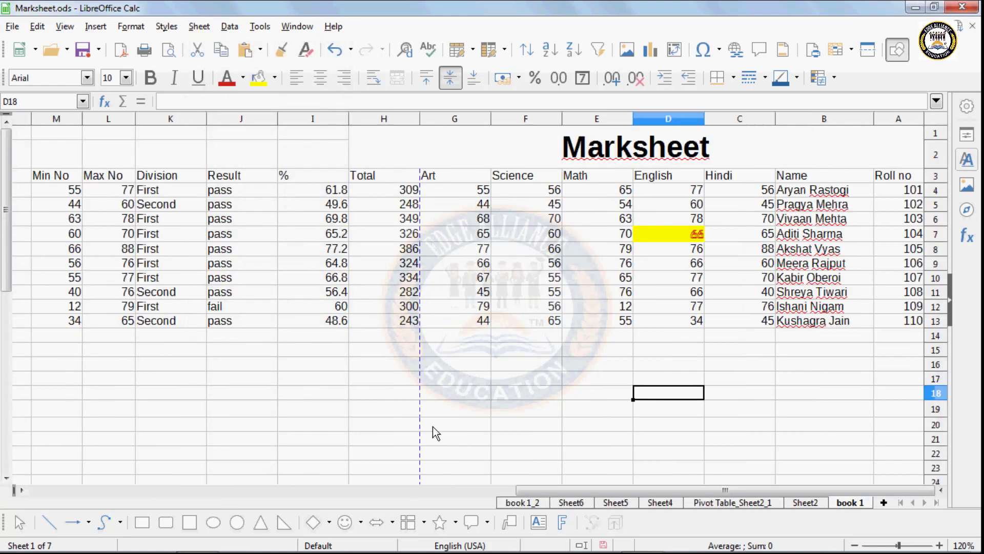
- Turn off the right-to-left layout of the book 1 sheet
{"action": "left_click", "coordinate": [208, 32]}
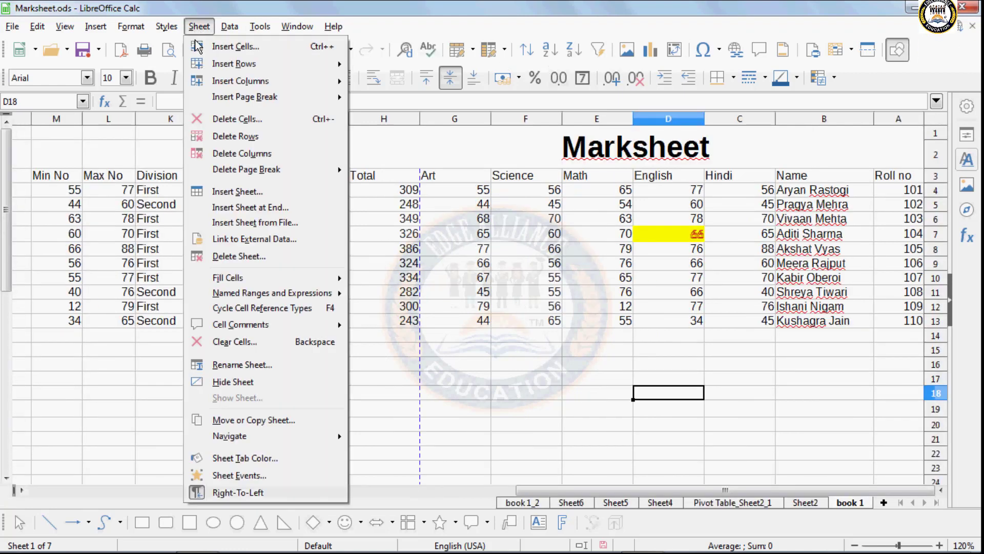
{"action": "left_click", "coordinate": [219, 494]}
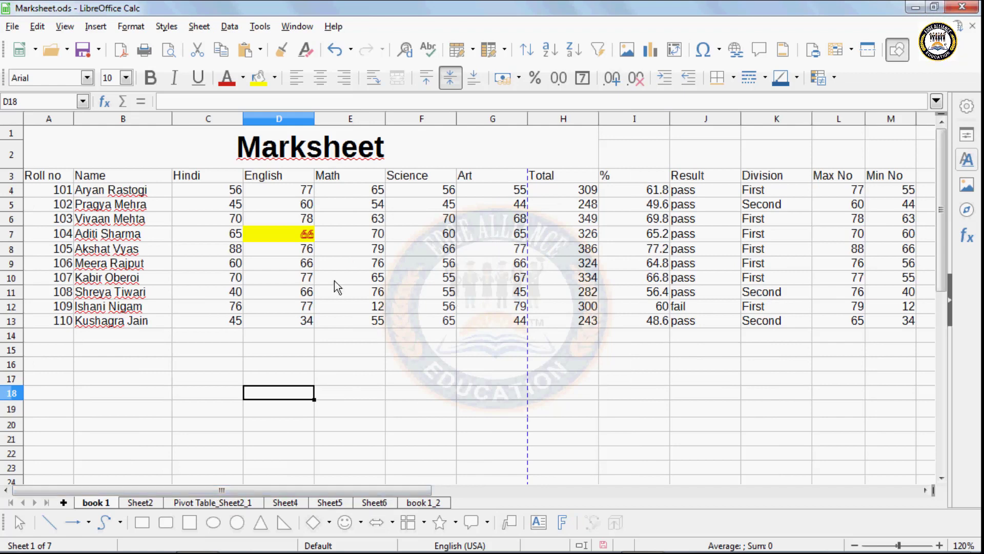
{"action": "left_click", "coordinate": [199, 27]}
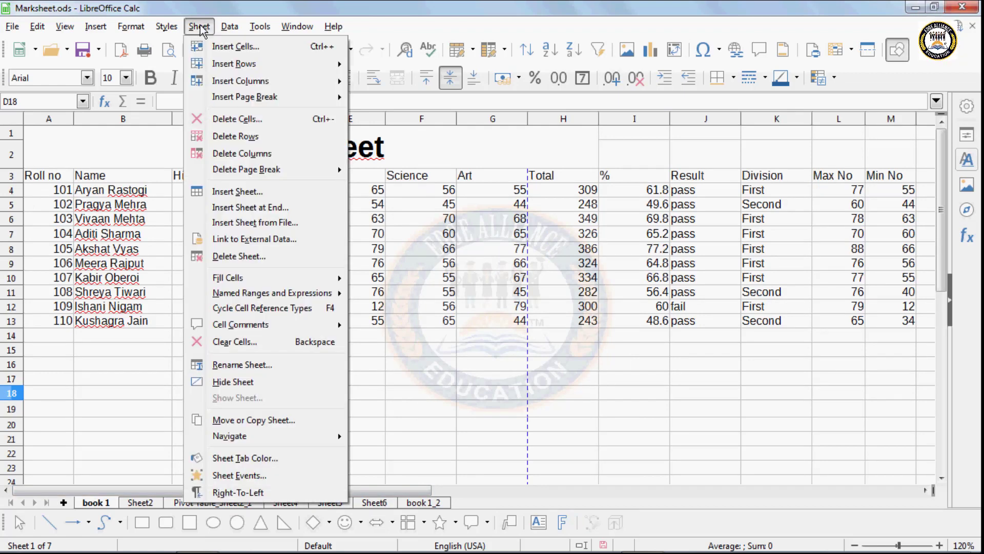
{"action": "key", "text": "Escape"}
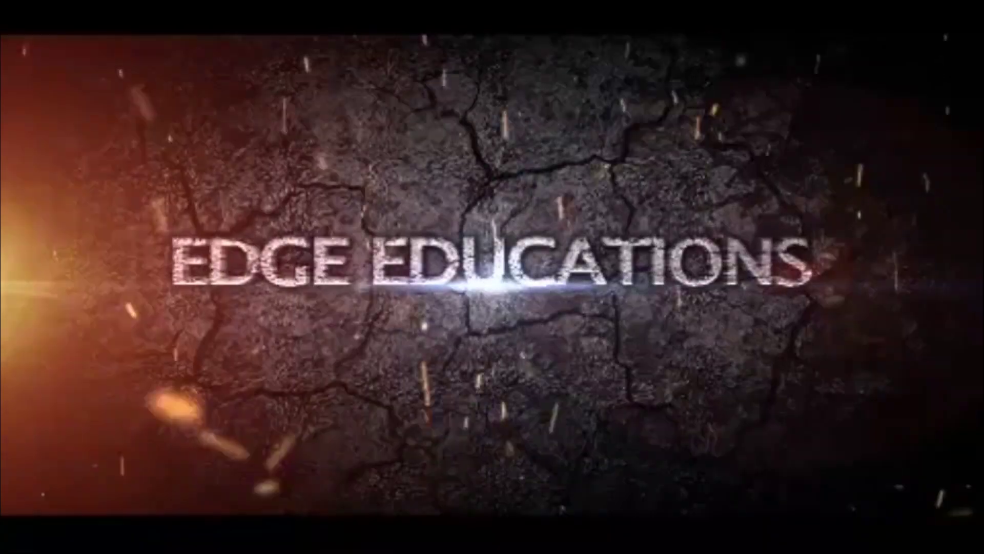